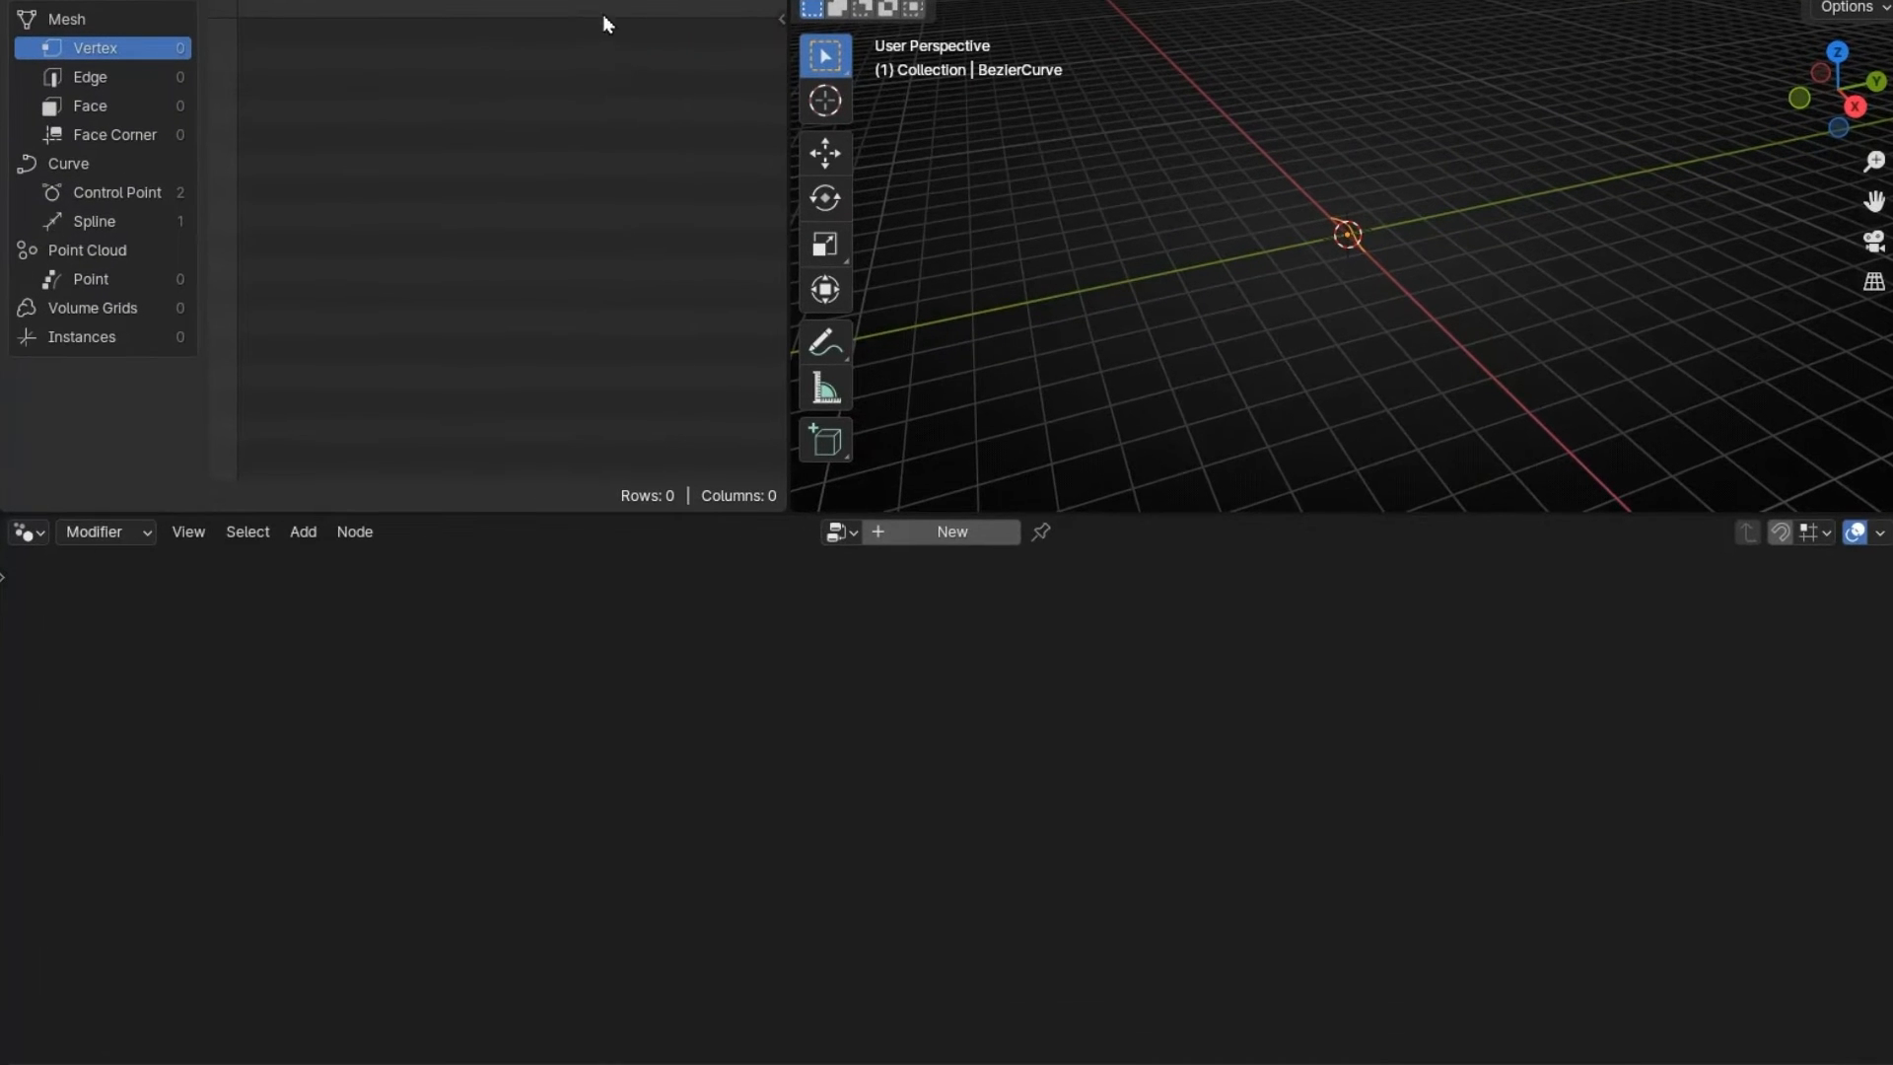
- Close the spreadsheet area from its header menu so the 3D viewport fills the top
{"action": "right_click", "coordinate": [593, 2]}
{"action": "left_click", "coordinate": [487, 226]}
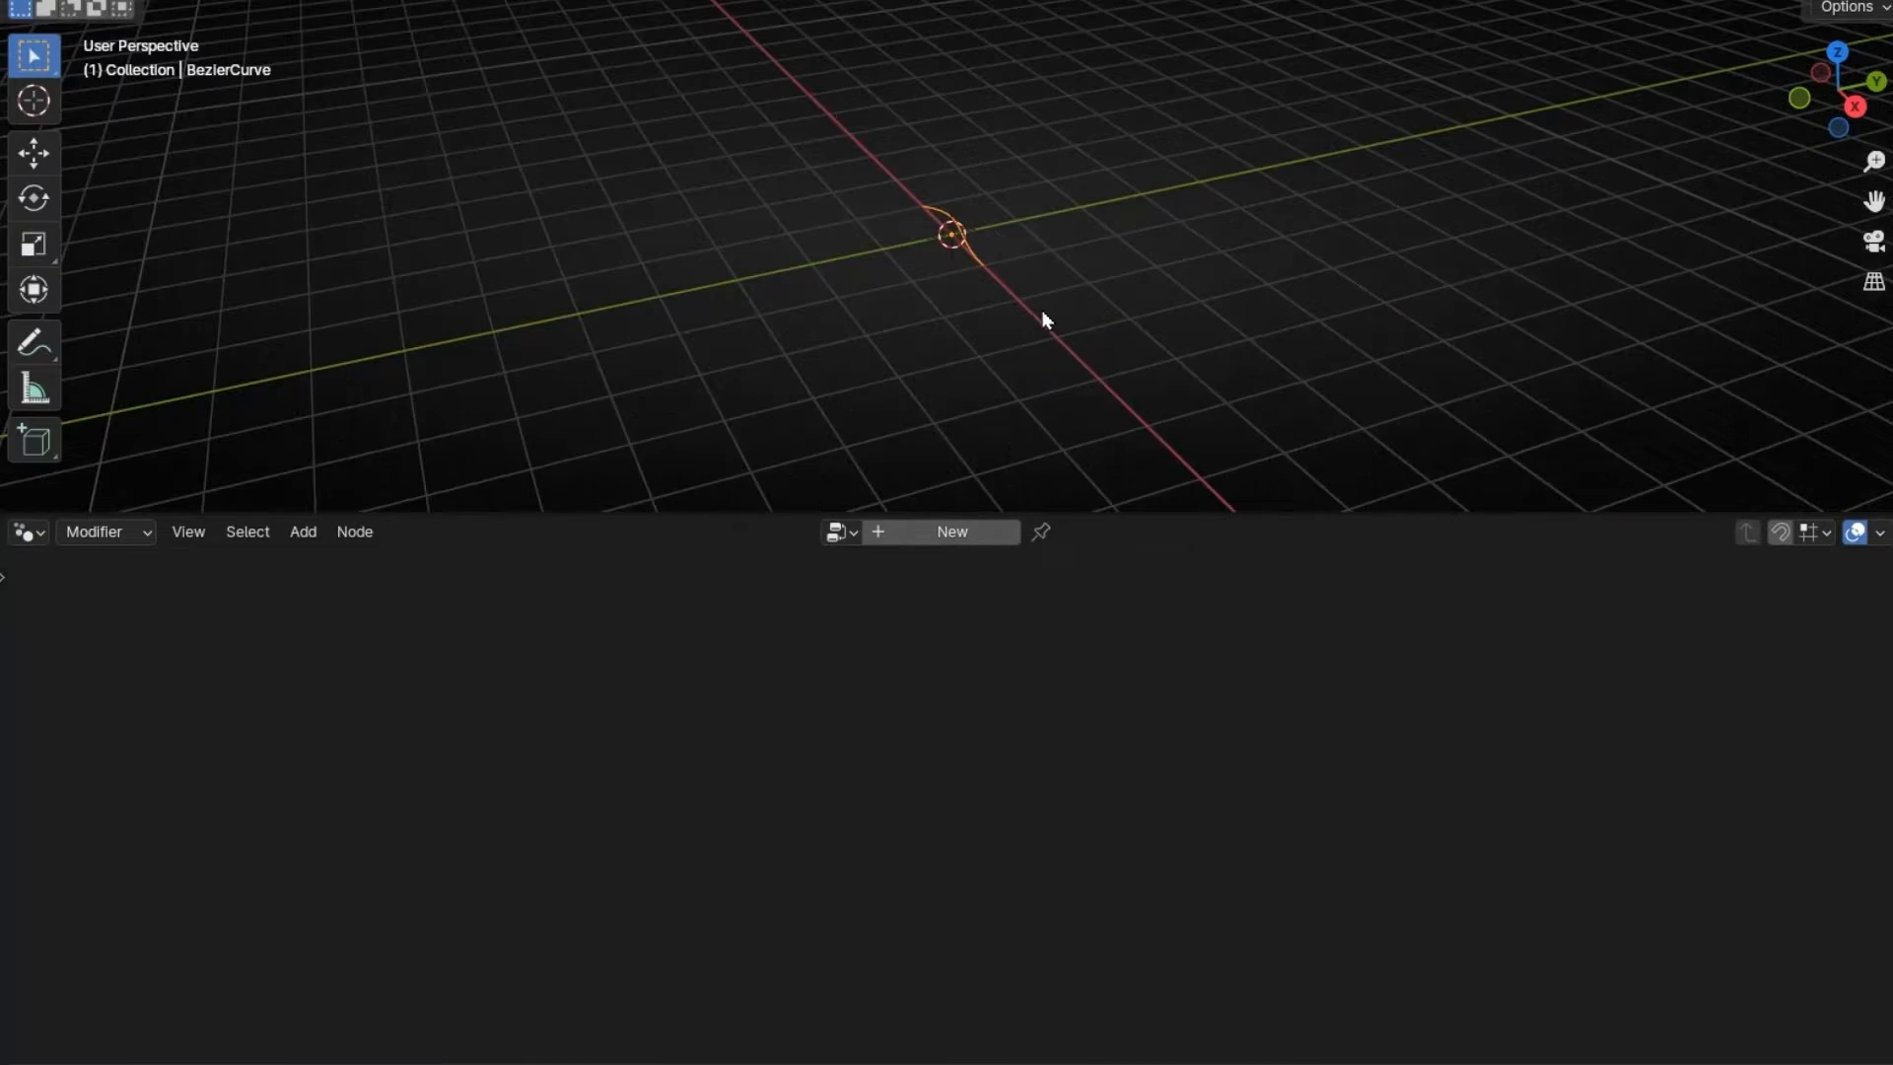
{"action": "scroll", "coordinate": [1019, 278], "scroll_direction": "up", "scroll_amount": 3}
- Create a new Geometry Nodes group on the curve and insert a Curve to Mesh node
{"action": "left_click", "coordinate": [912, 533]}
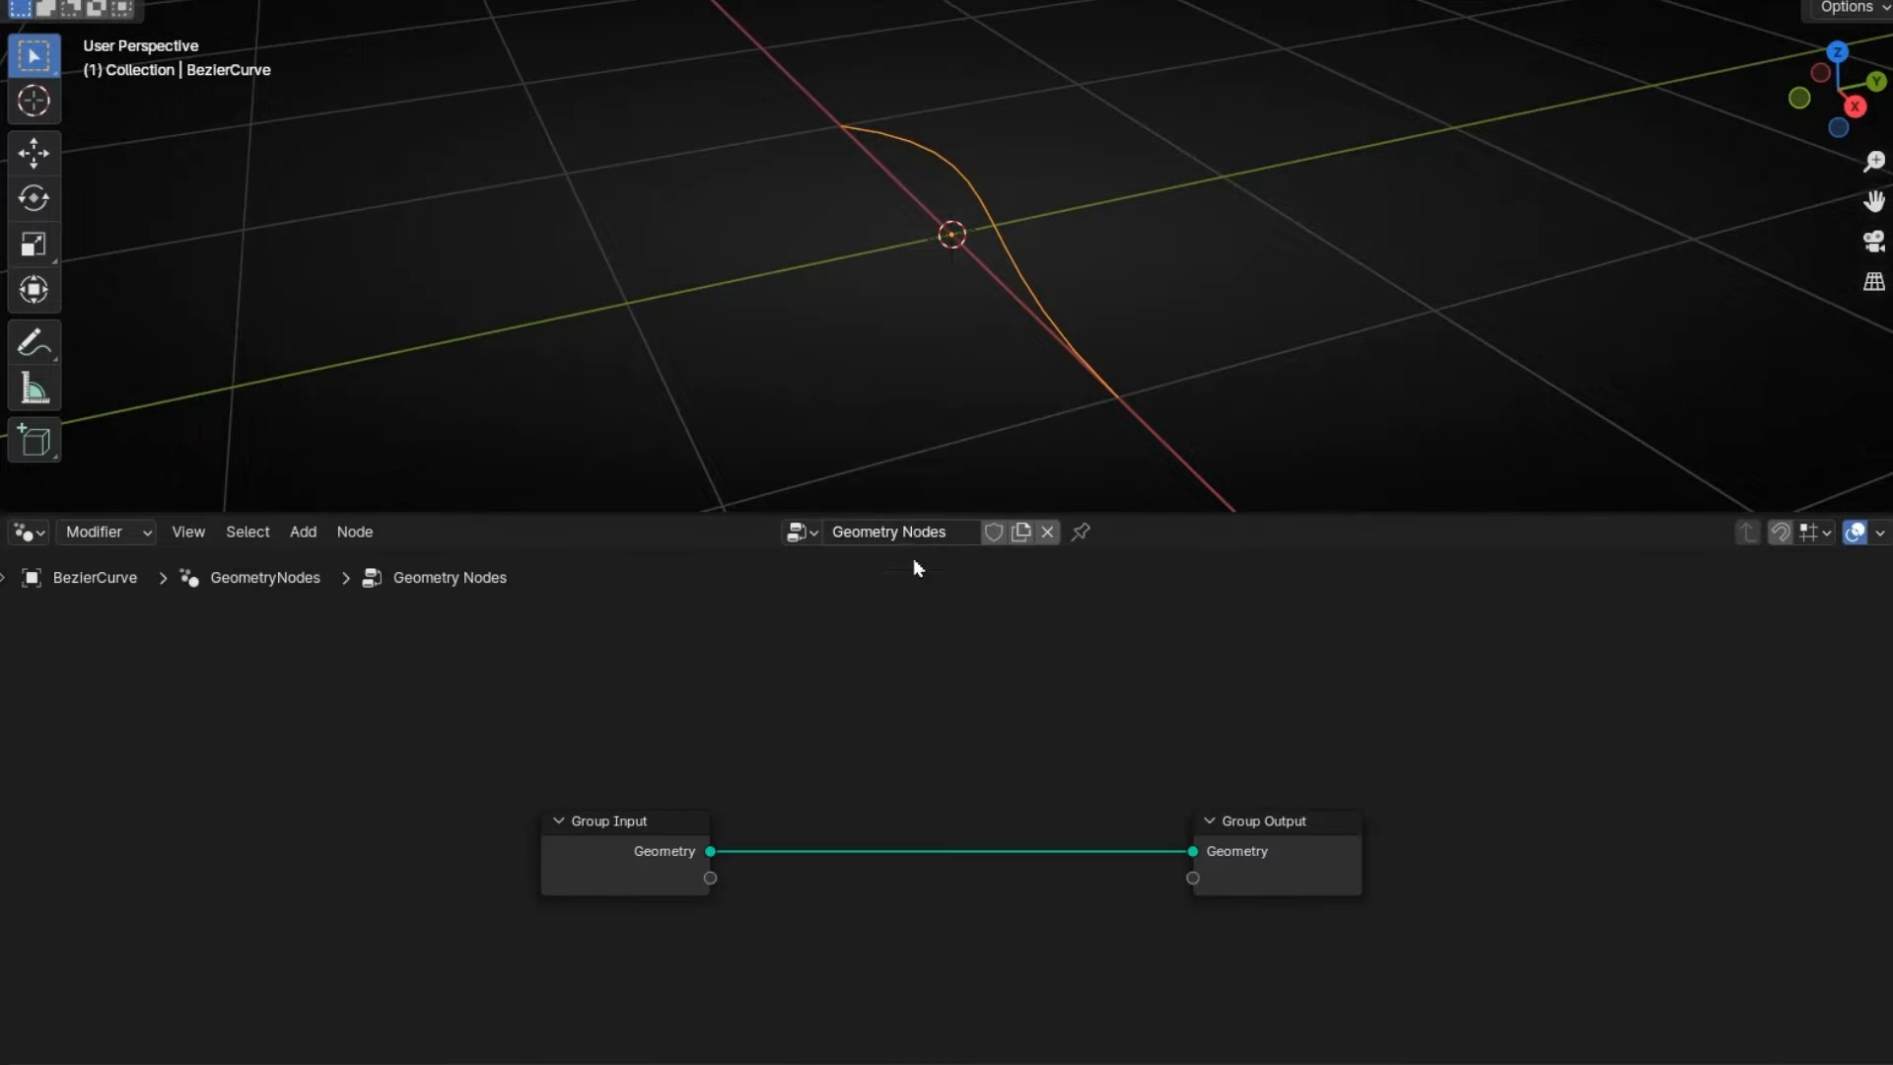
{"action": "middle_click_drag", "start_coordinate": [969, 255], "coordinate": [1097, 289]}
{"action": "scroll", "coordinate": [826, 635], "scroll_direction": "up", "scroll_amount": 2}
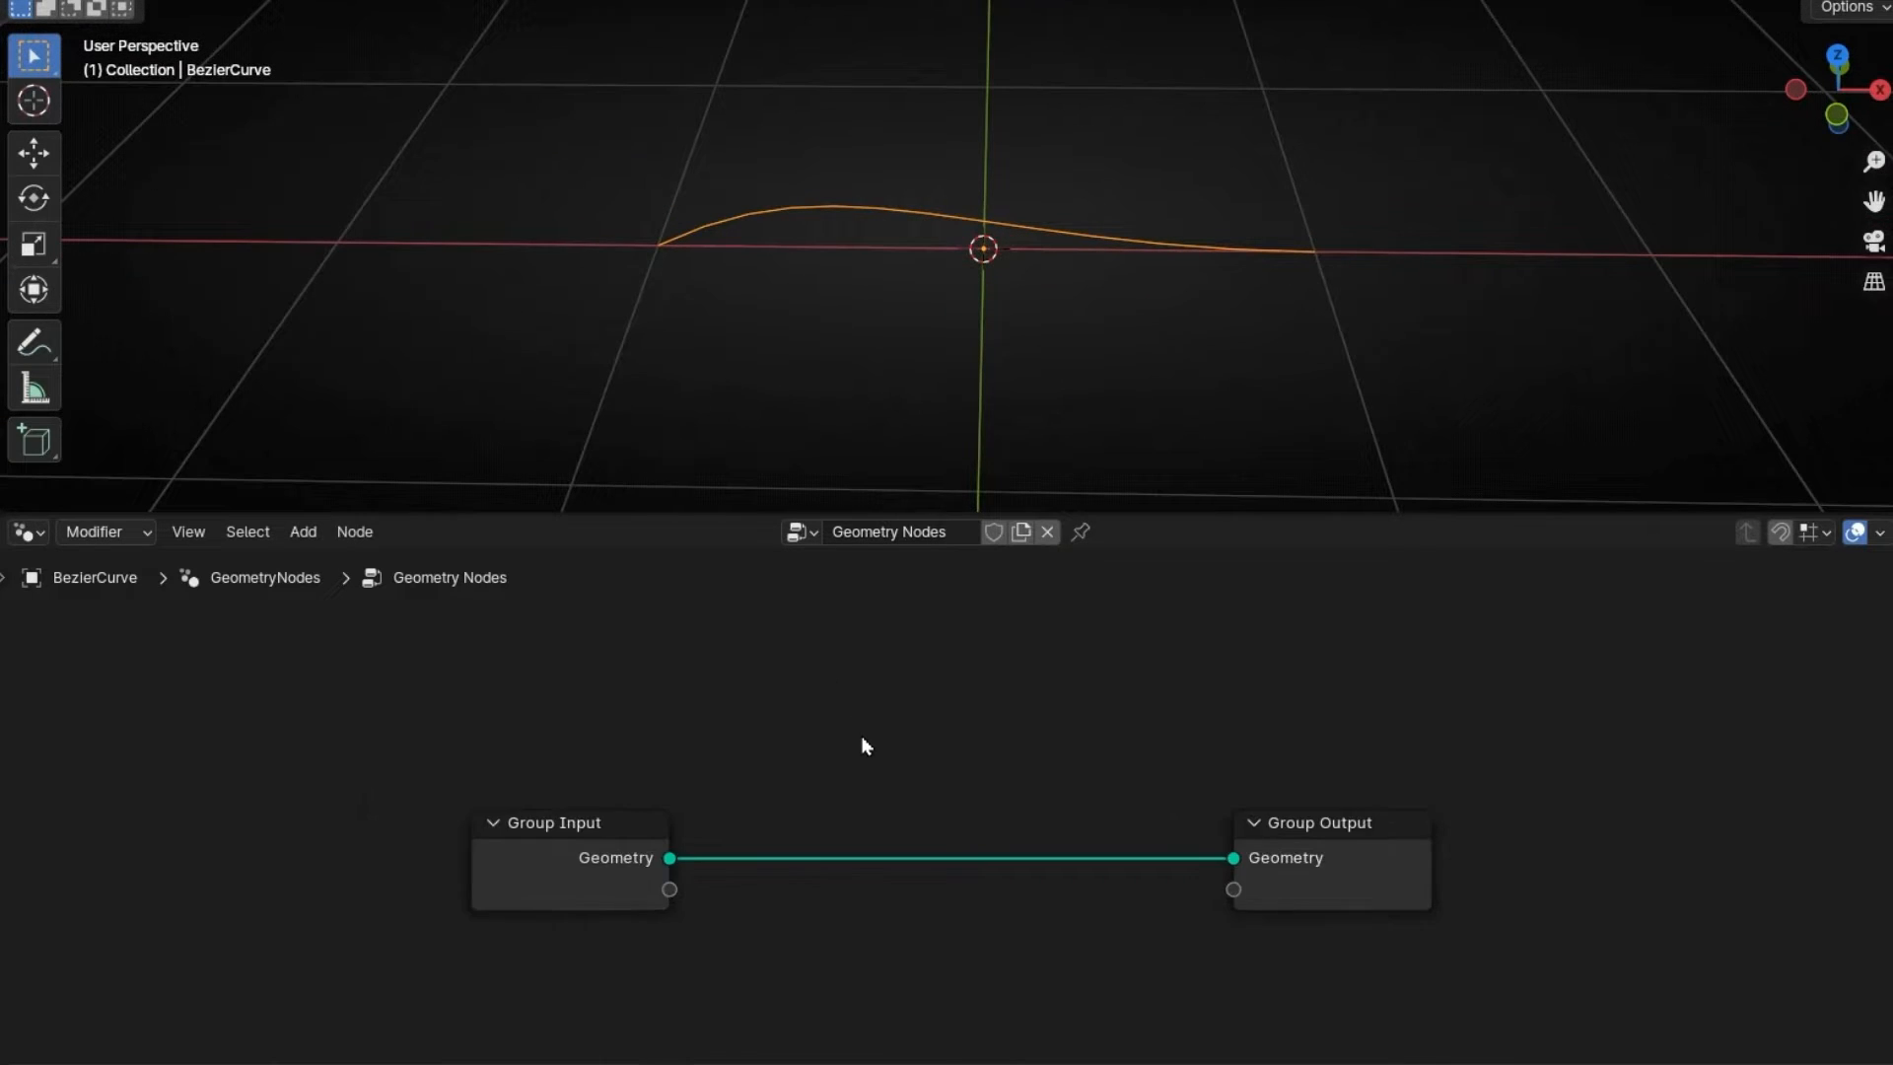
{"action": "middle_click_drag", "start_coordinate": [916, 676], "coordinate": [868, 699]}
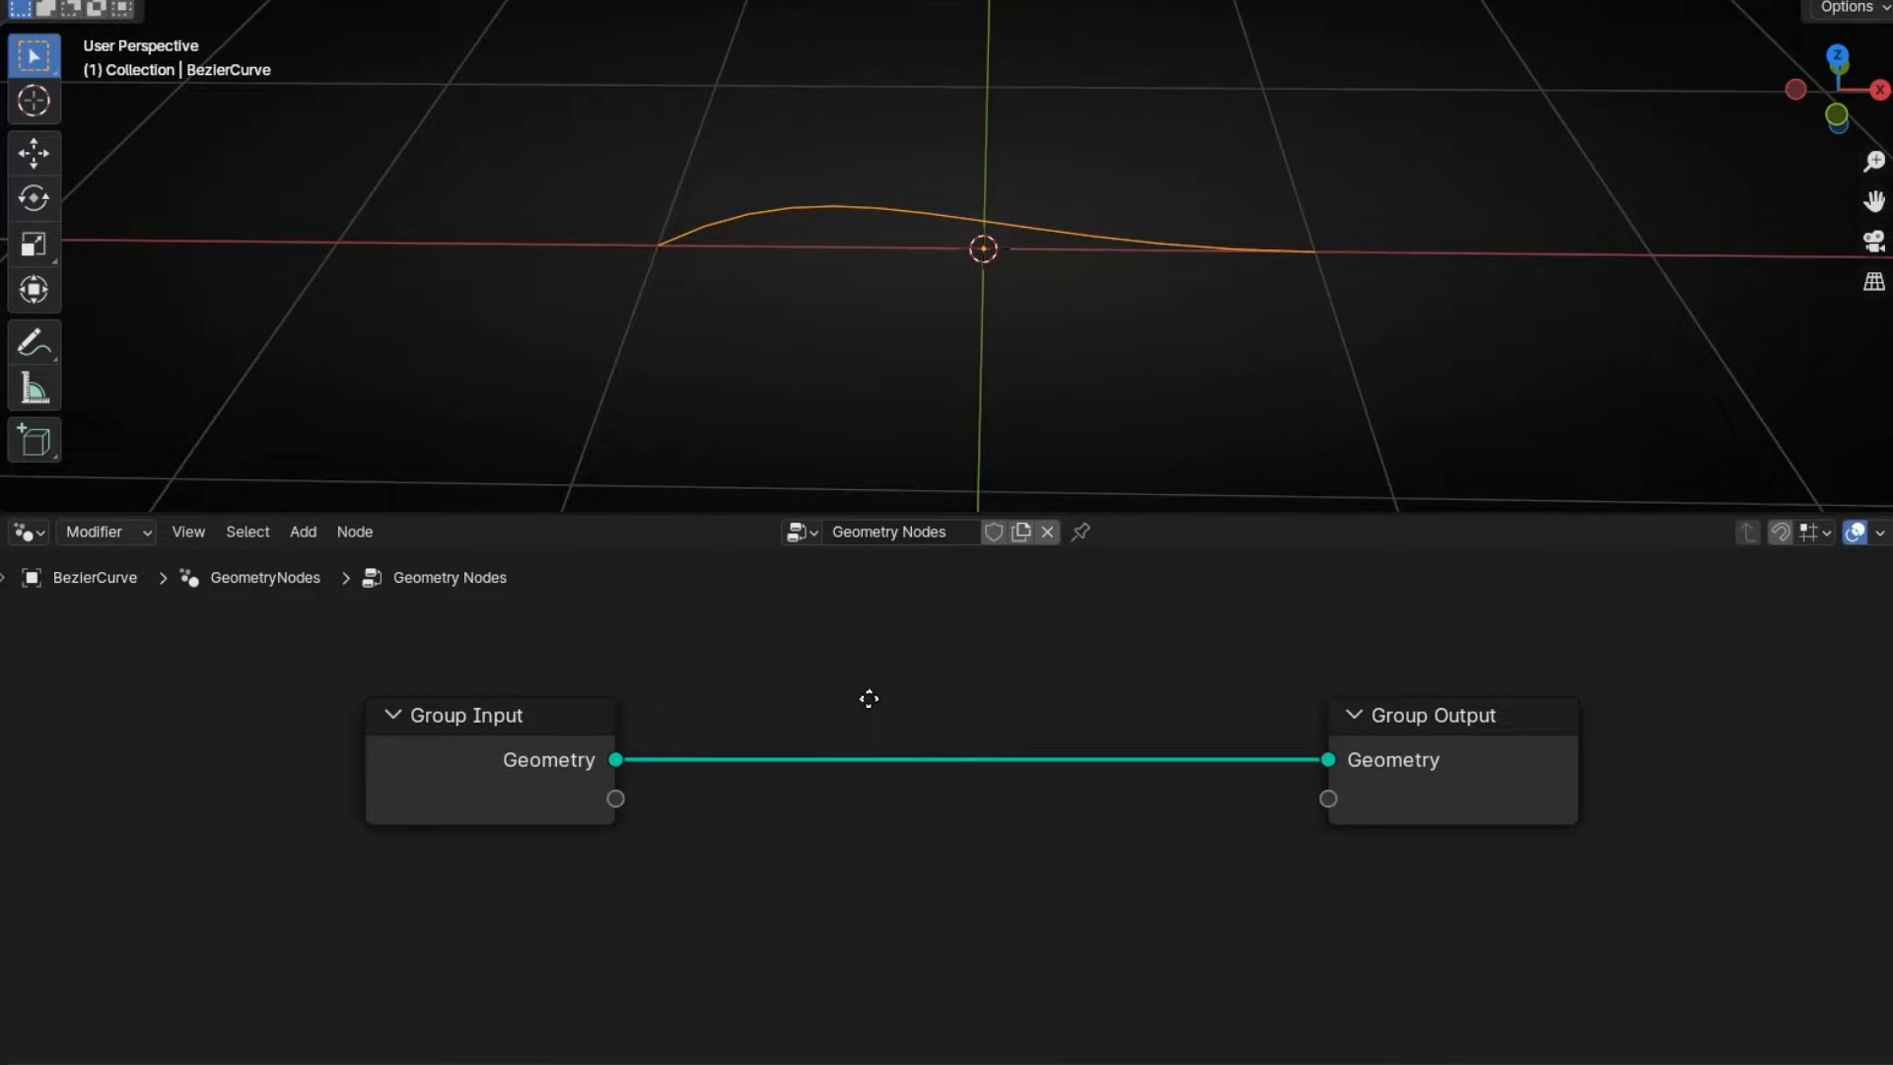
{"action": "key", "text": "shift+a"}
{"action": "type", "text": "curve to me"}
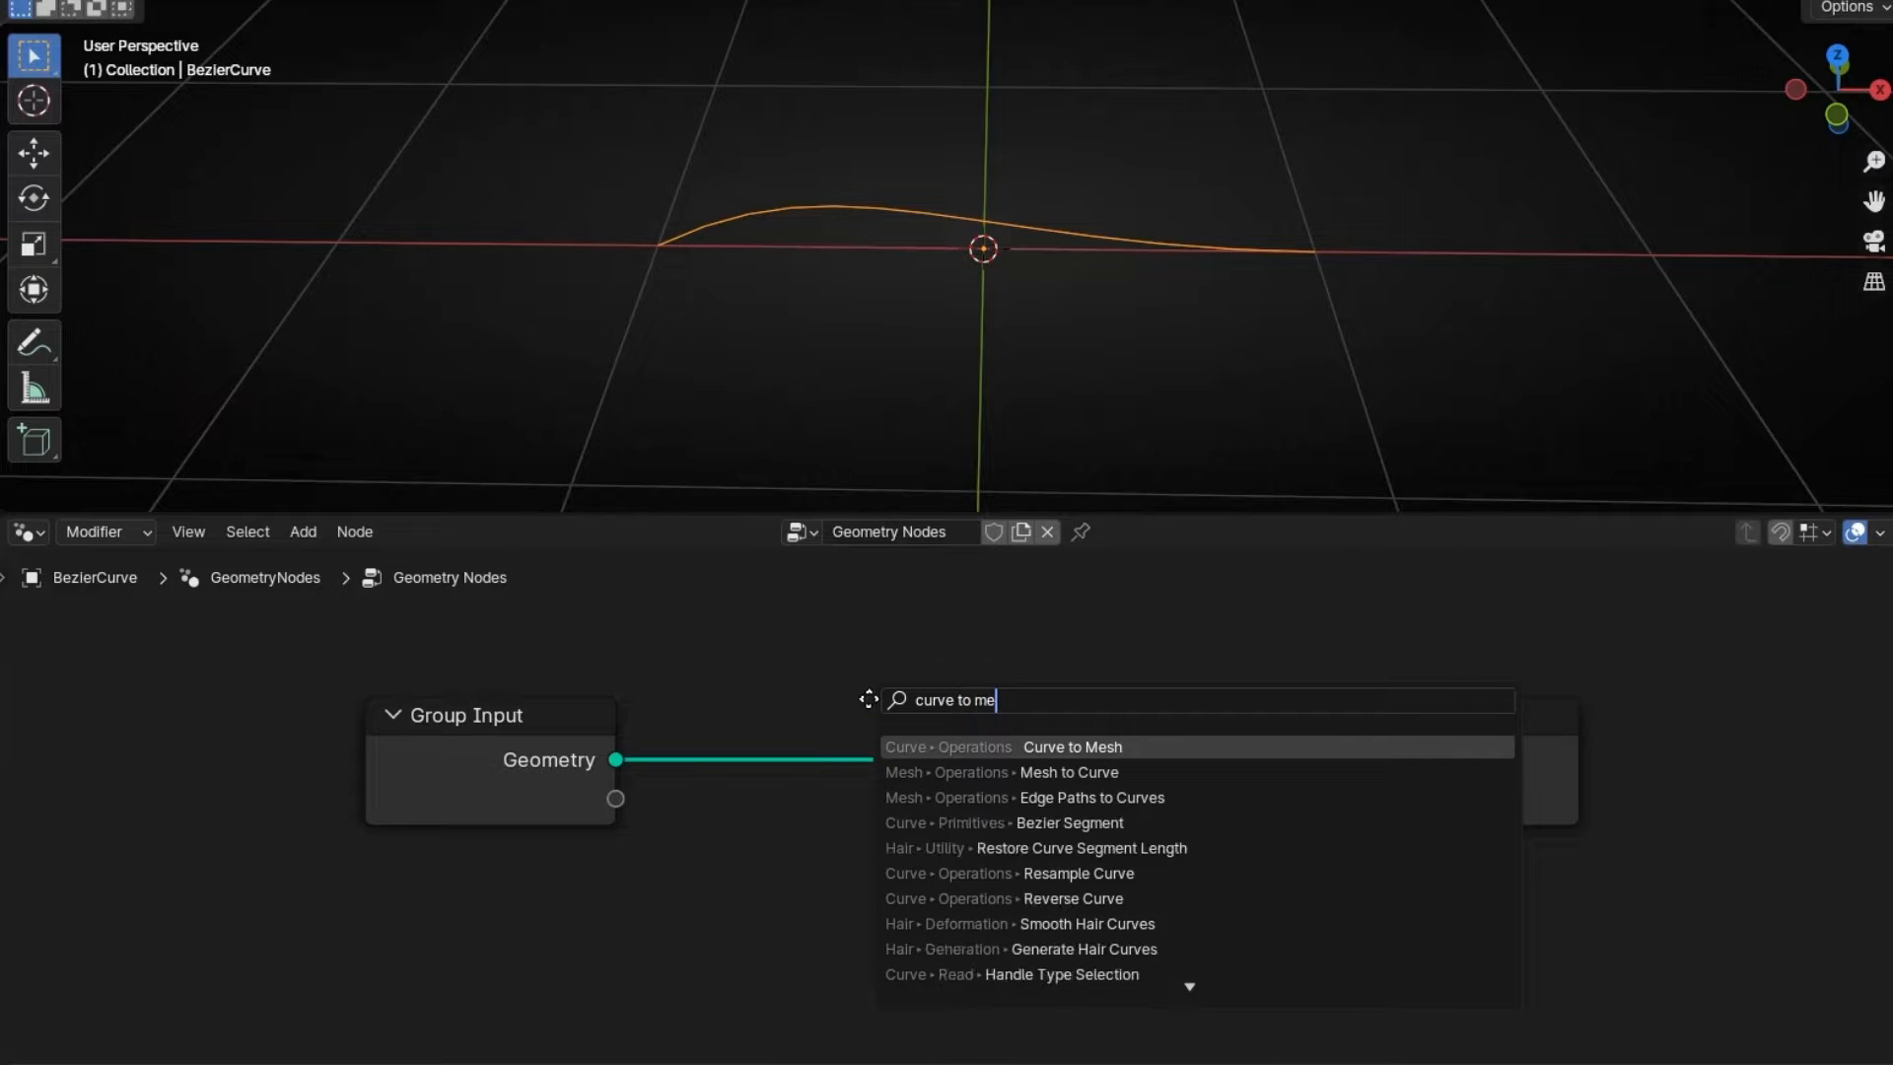
{"action": "key", "text": "Return"}
{"action": "left_click", "coordinate": [868, 699]}
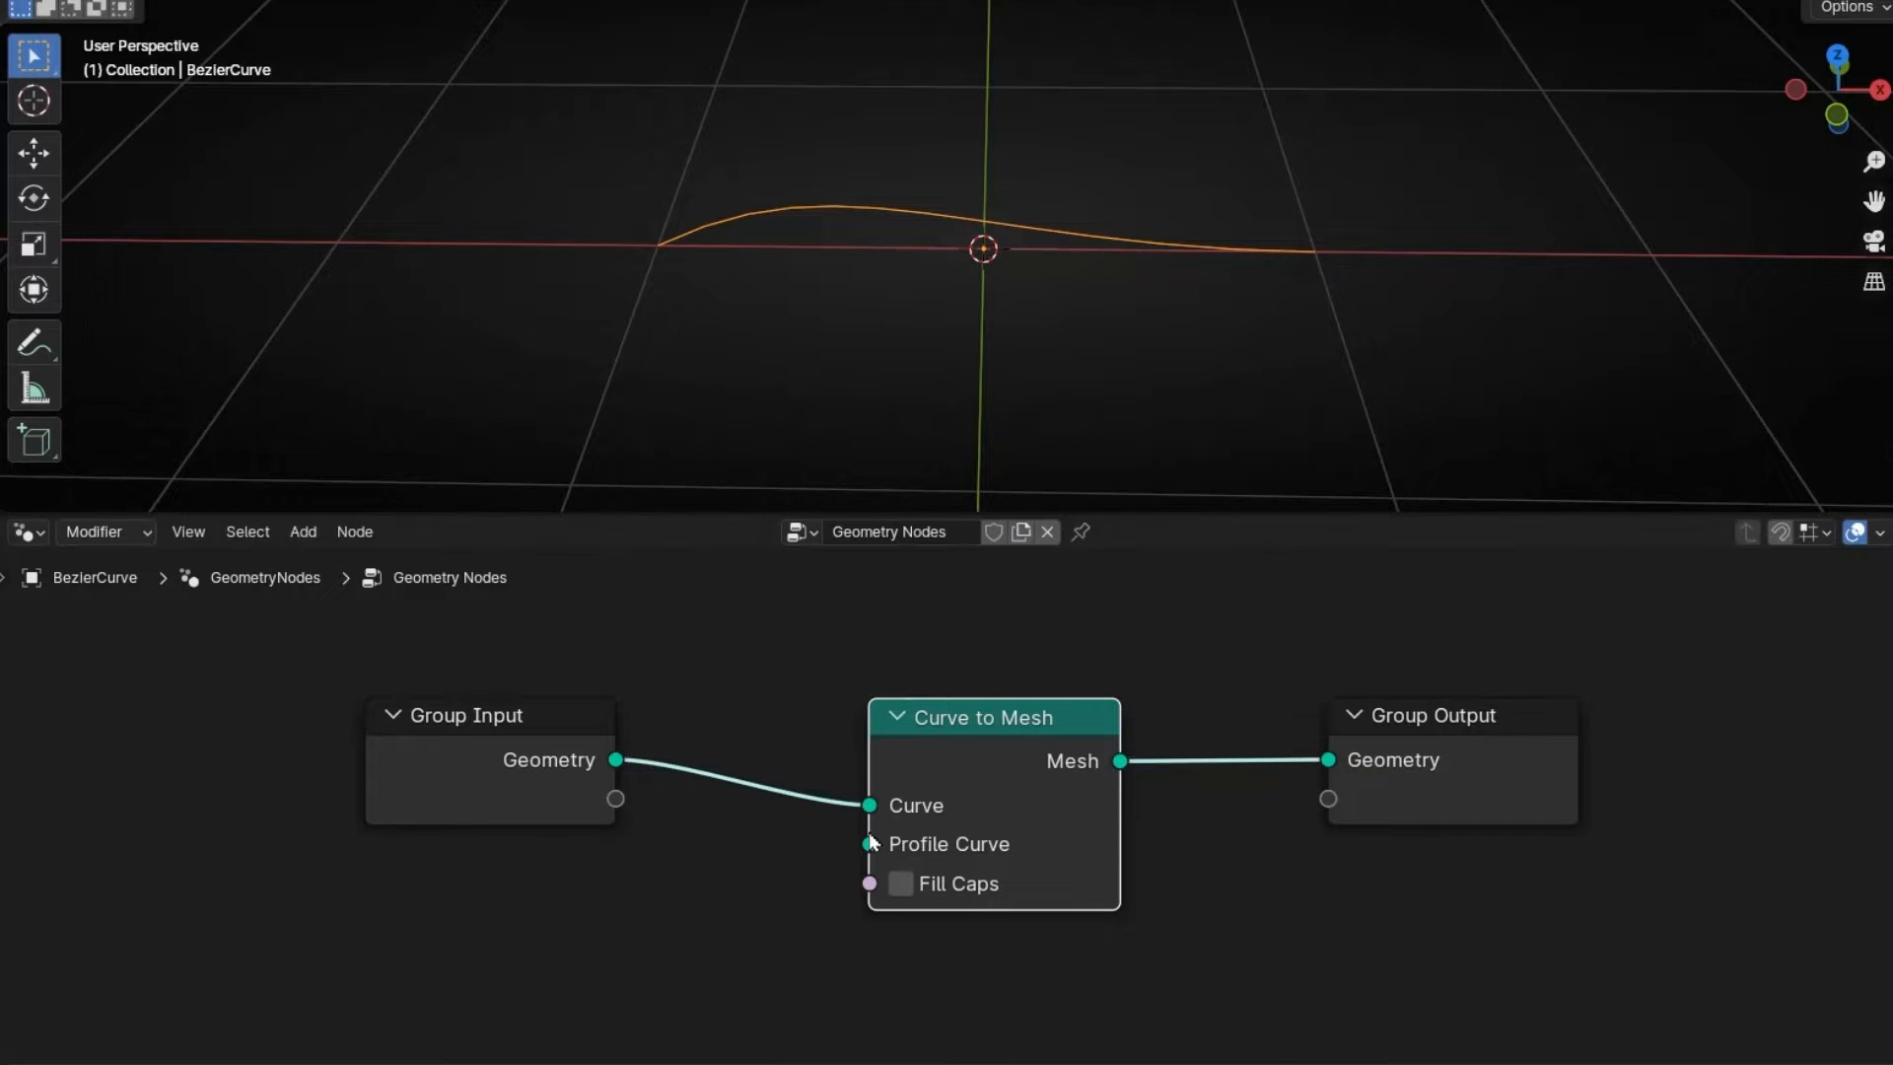
- Feed a Curve Circle into Profile Curve and set its radius to 0.05 m
{"action": "left_click_drag", "start_coordinate": [869, 844], "coordinate": [696, 909]}
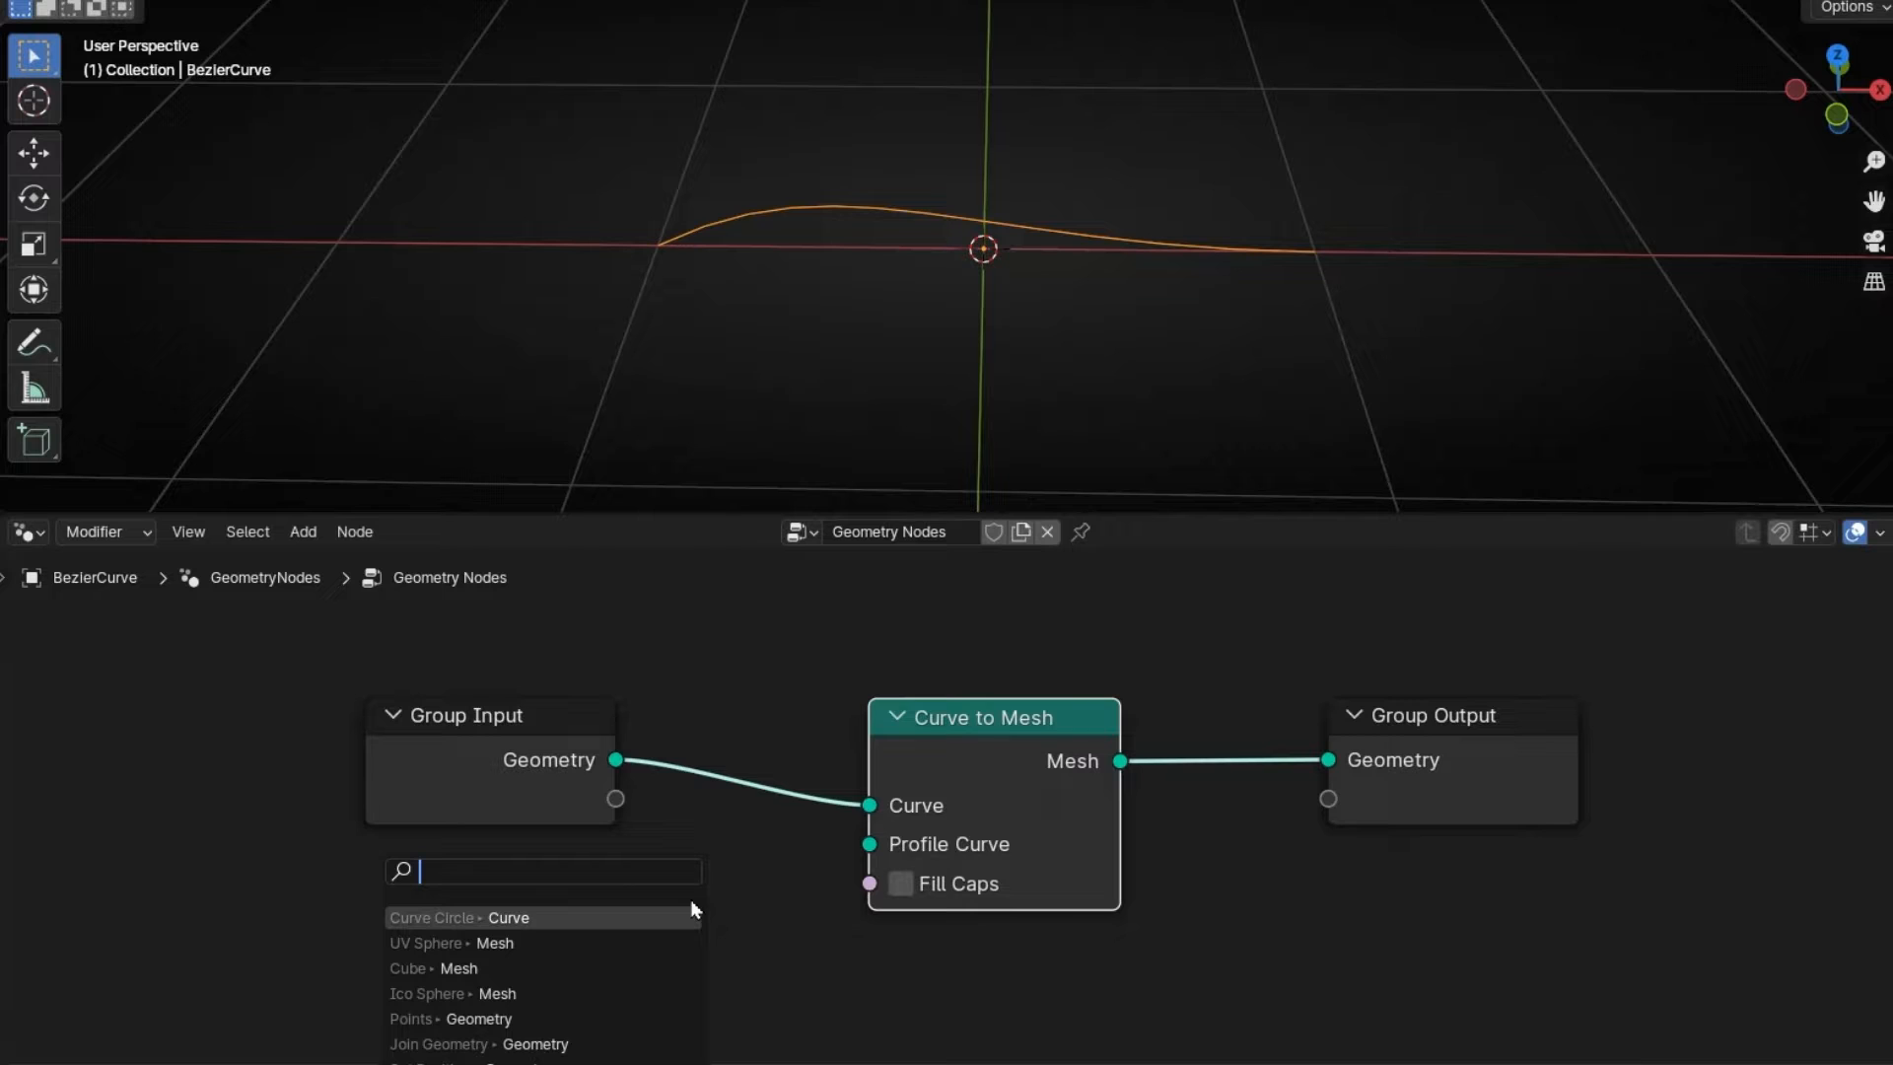
{"action": "type", "text": "curve cir"}
{"action": "key", "text": "Return"}
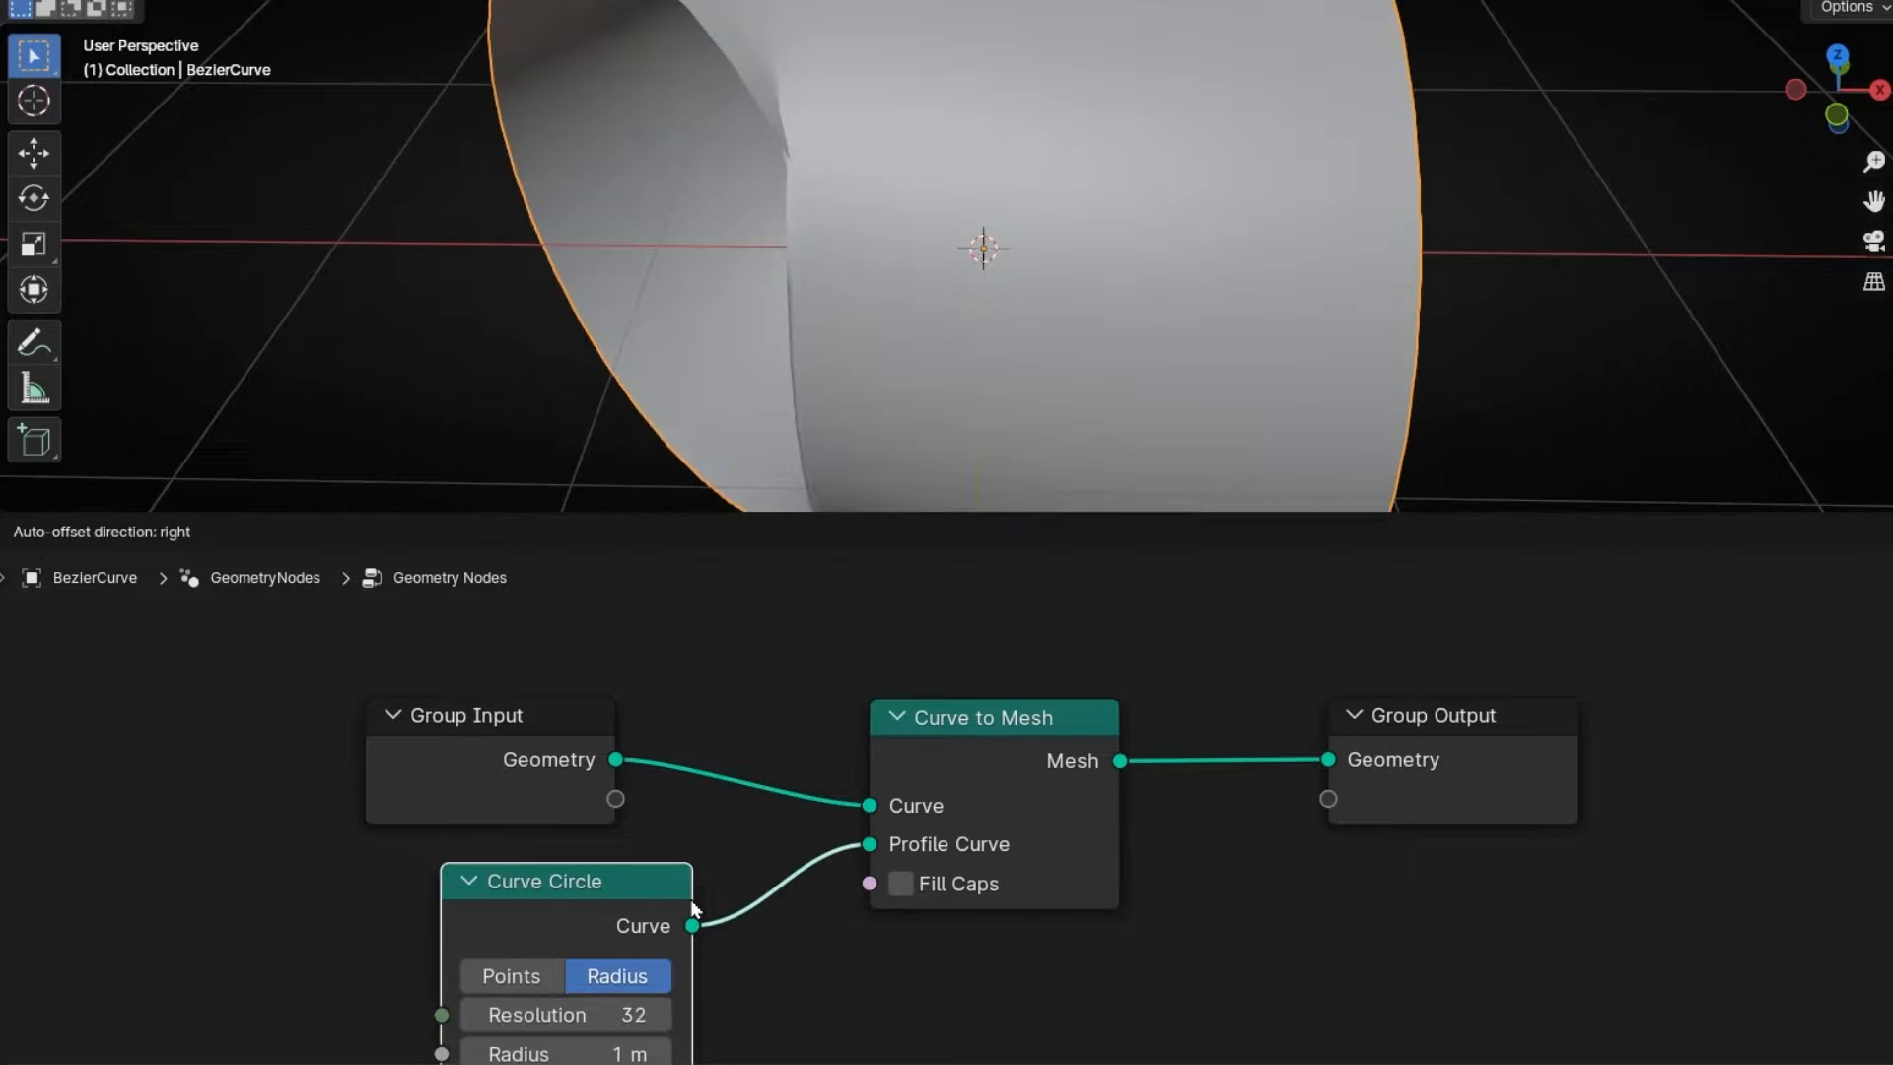
{"action": "double_click", "coordinate": [566, 1053]}
{"action": "type", "text": "0.6"}
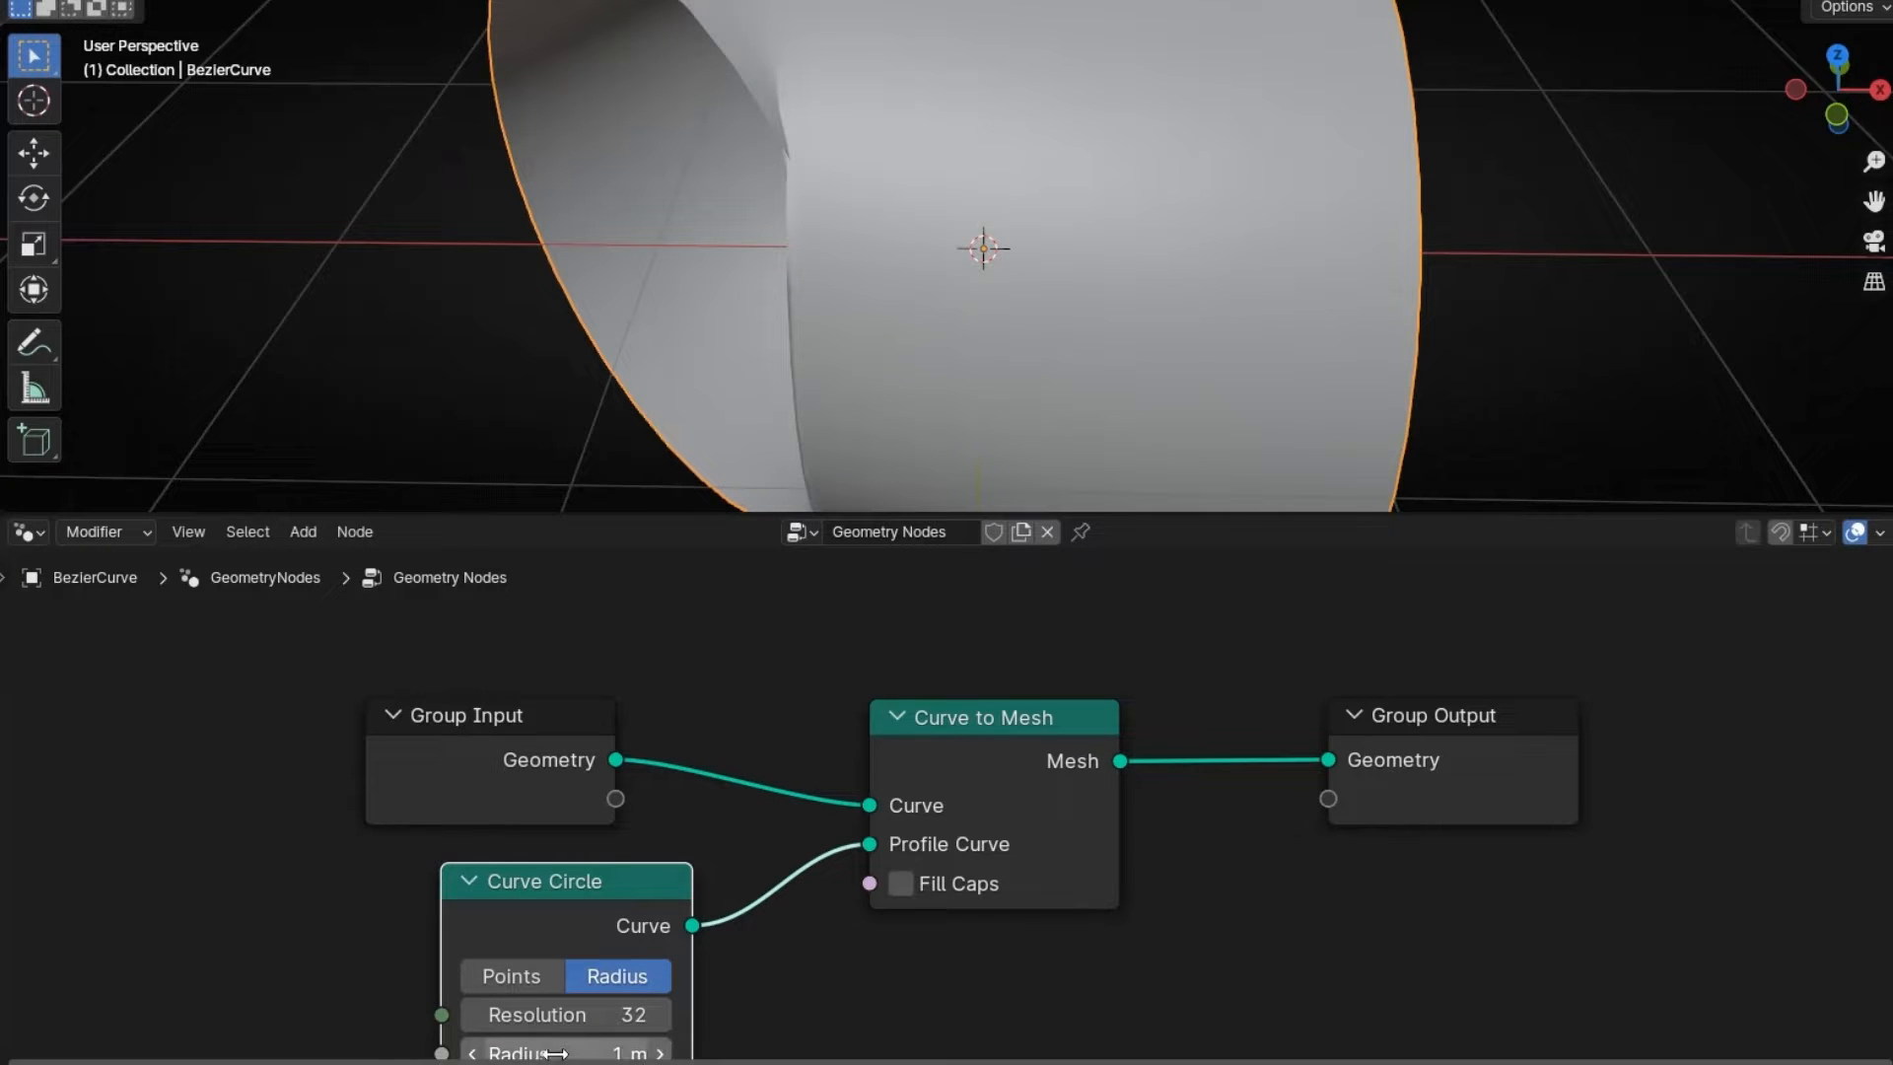
{"action": "key", "text": "Return"}
{"action": "left_click_drag", "start_coordinate": [567, 1052], "coordinate": [507, 1053], "text": "ctrl"}
{"action": "middle_click_drag", "start_coordinate": [875, 1022], "coordinate": [908, 949]}
{"action": "double_click", "coordinate": [623, 981]}
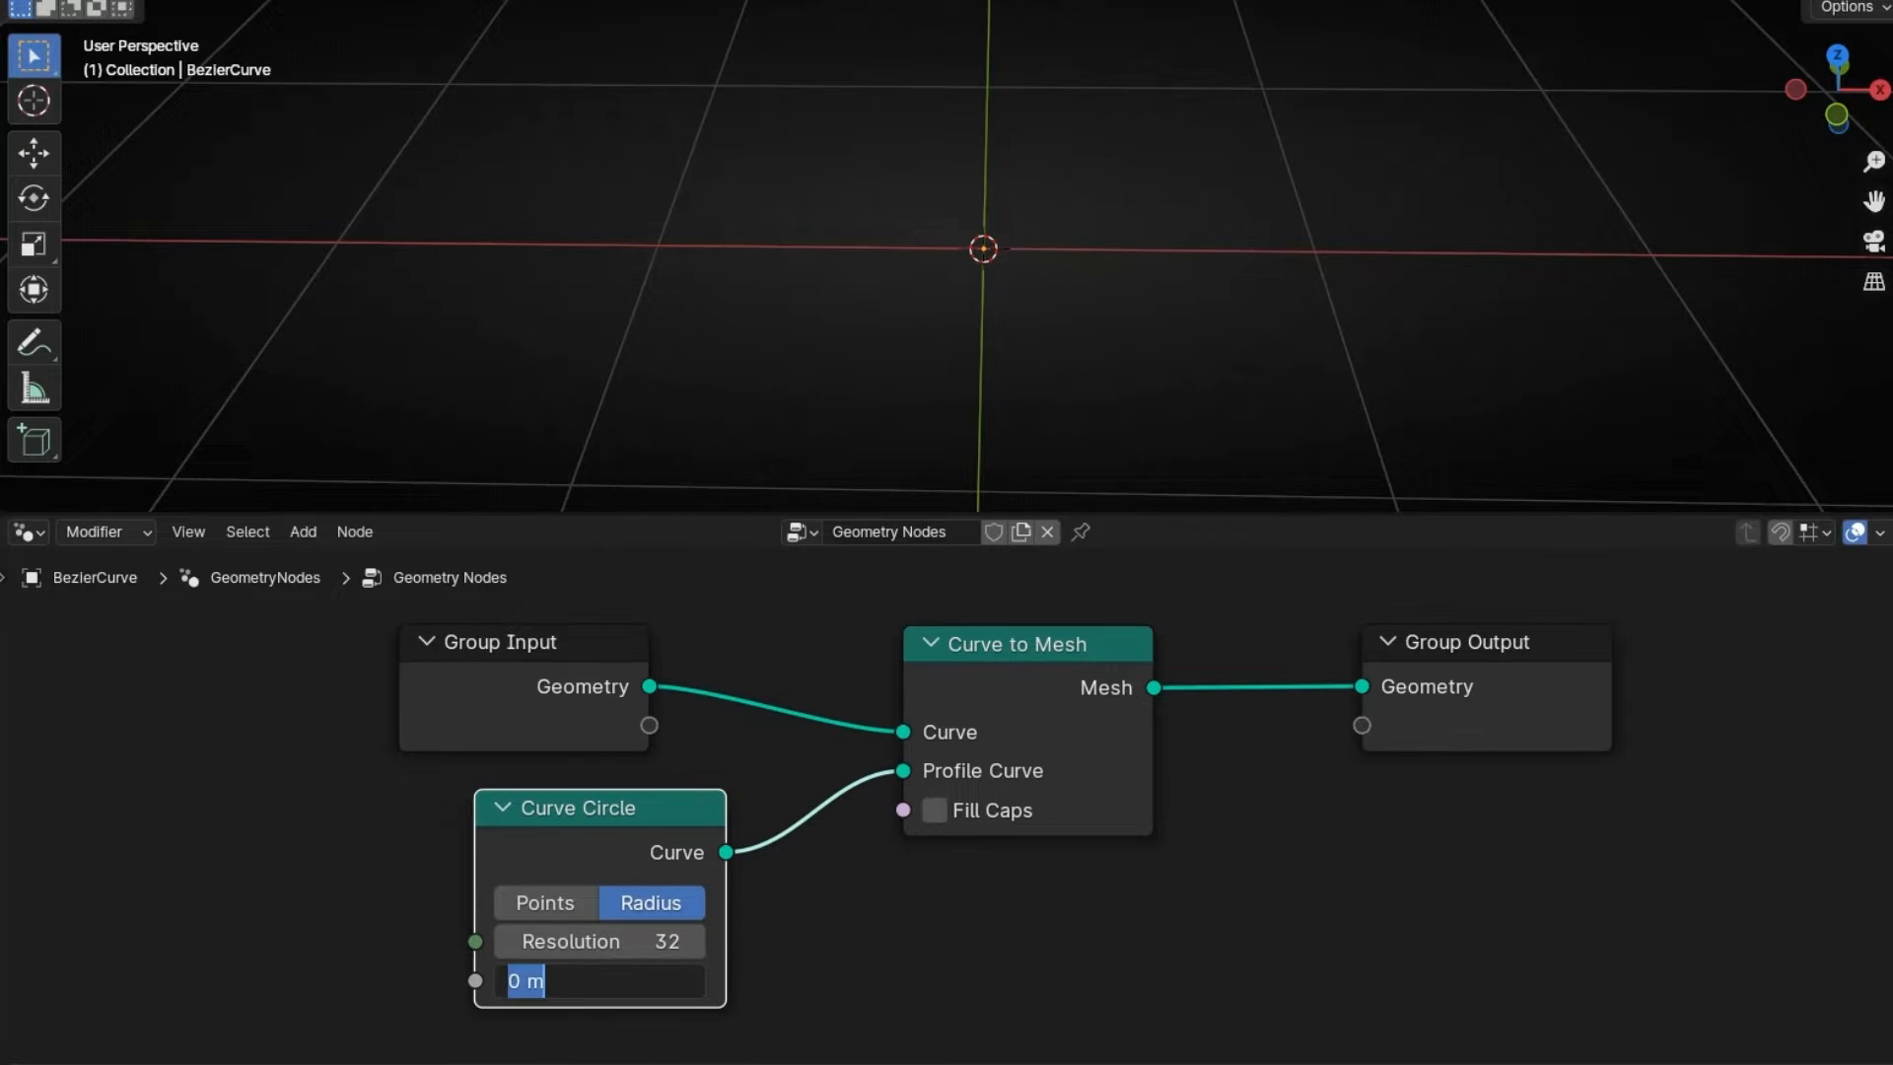
{"action": "type", "text": "0.05"}
{"action": "key", "text": "Return"}
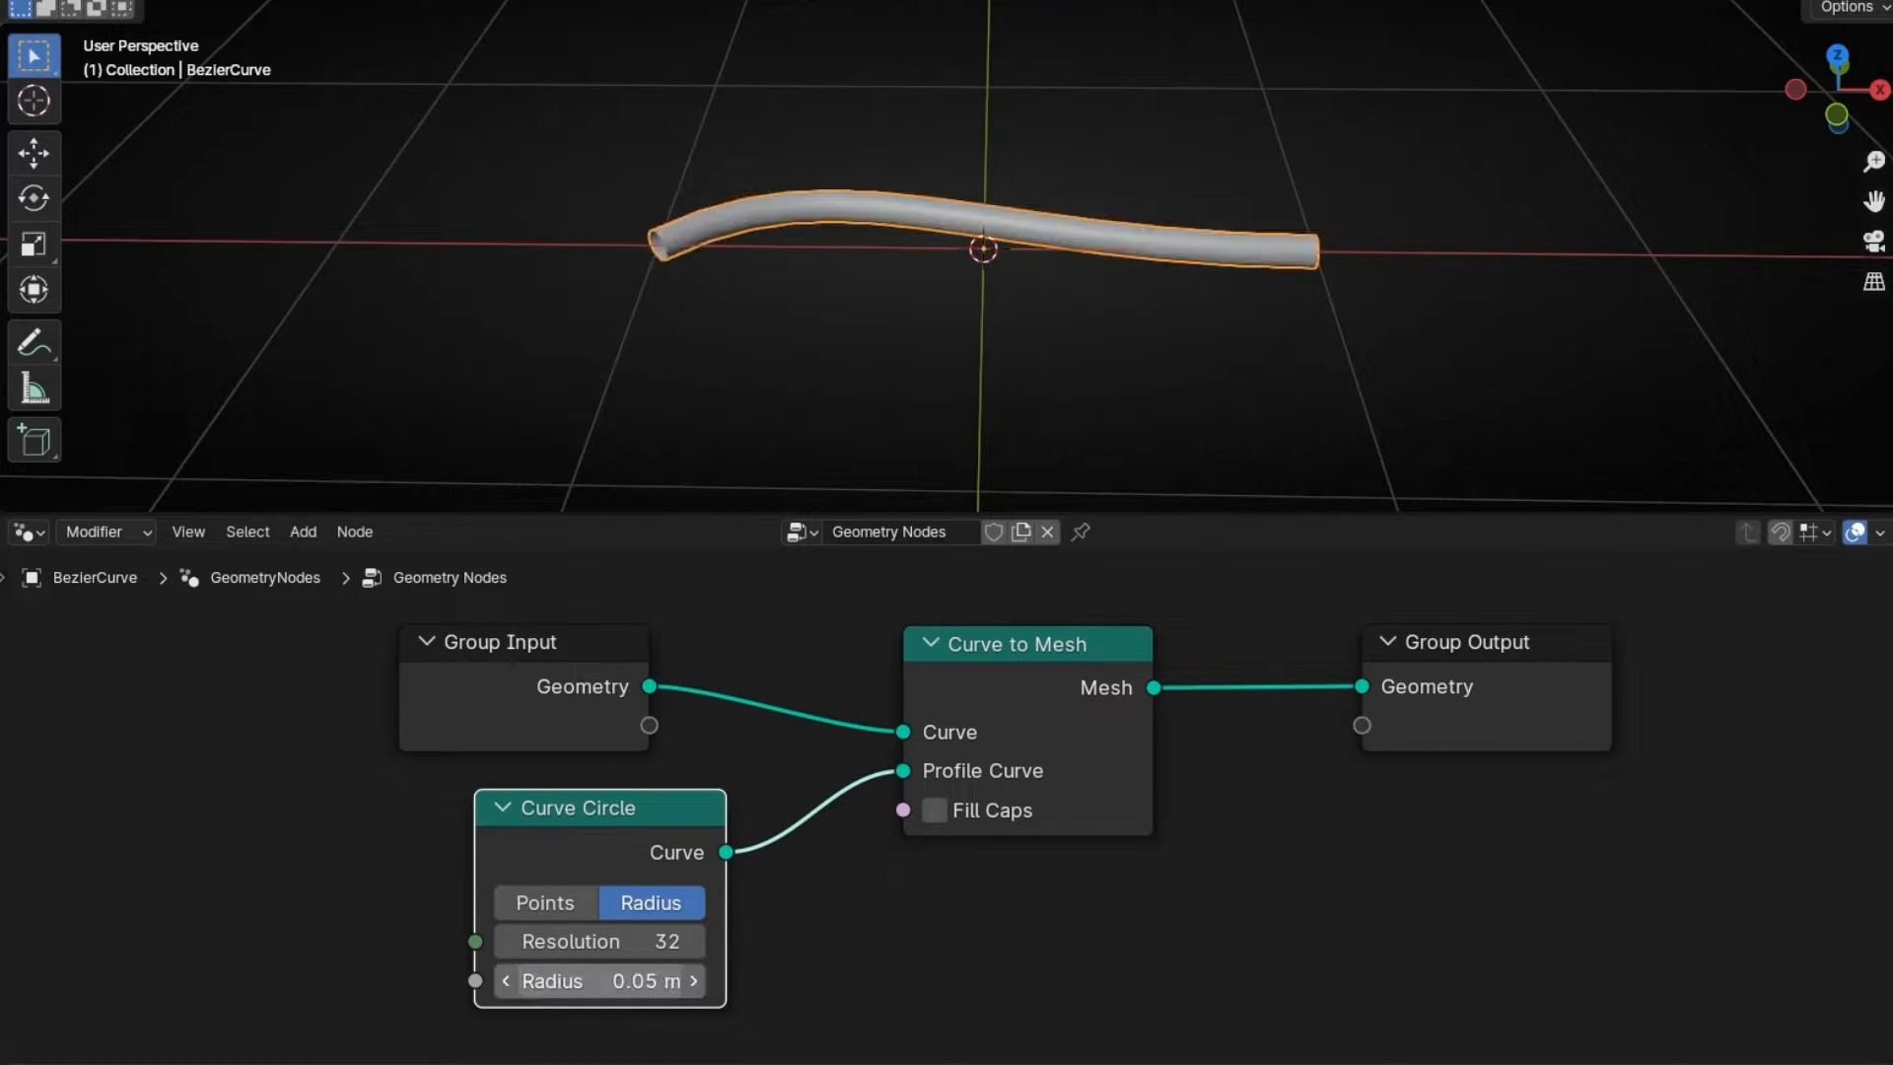
- Collapse Curve Circle beneath Curve to Mesh and enable Fill Caps to close the tube ends
{"action": "left_click", "coordinate": [501, 807]}
{"action": "left_click_drag", "start_coordinate": [606, 808], "coordinate": [1018, 878]}
{"action": "left_click", "coordinate": [582, 264]}
{"action": "scroll", "coordinate": [581, 264], "scroll_direction": "up", "scroll_amount": 4}
{"action": "left_click", "coordinate": [378, 286]}
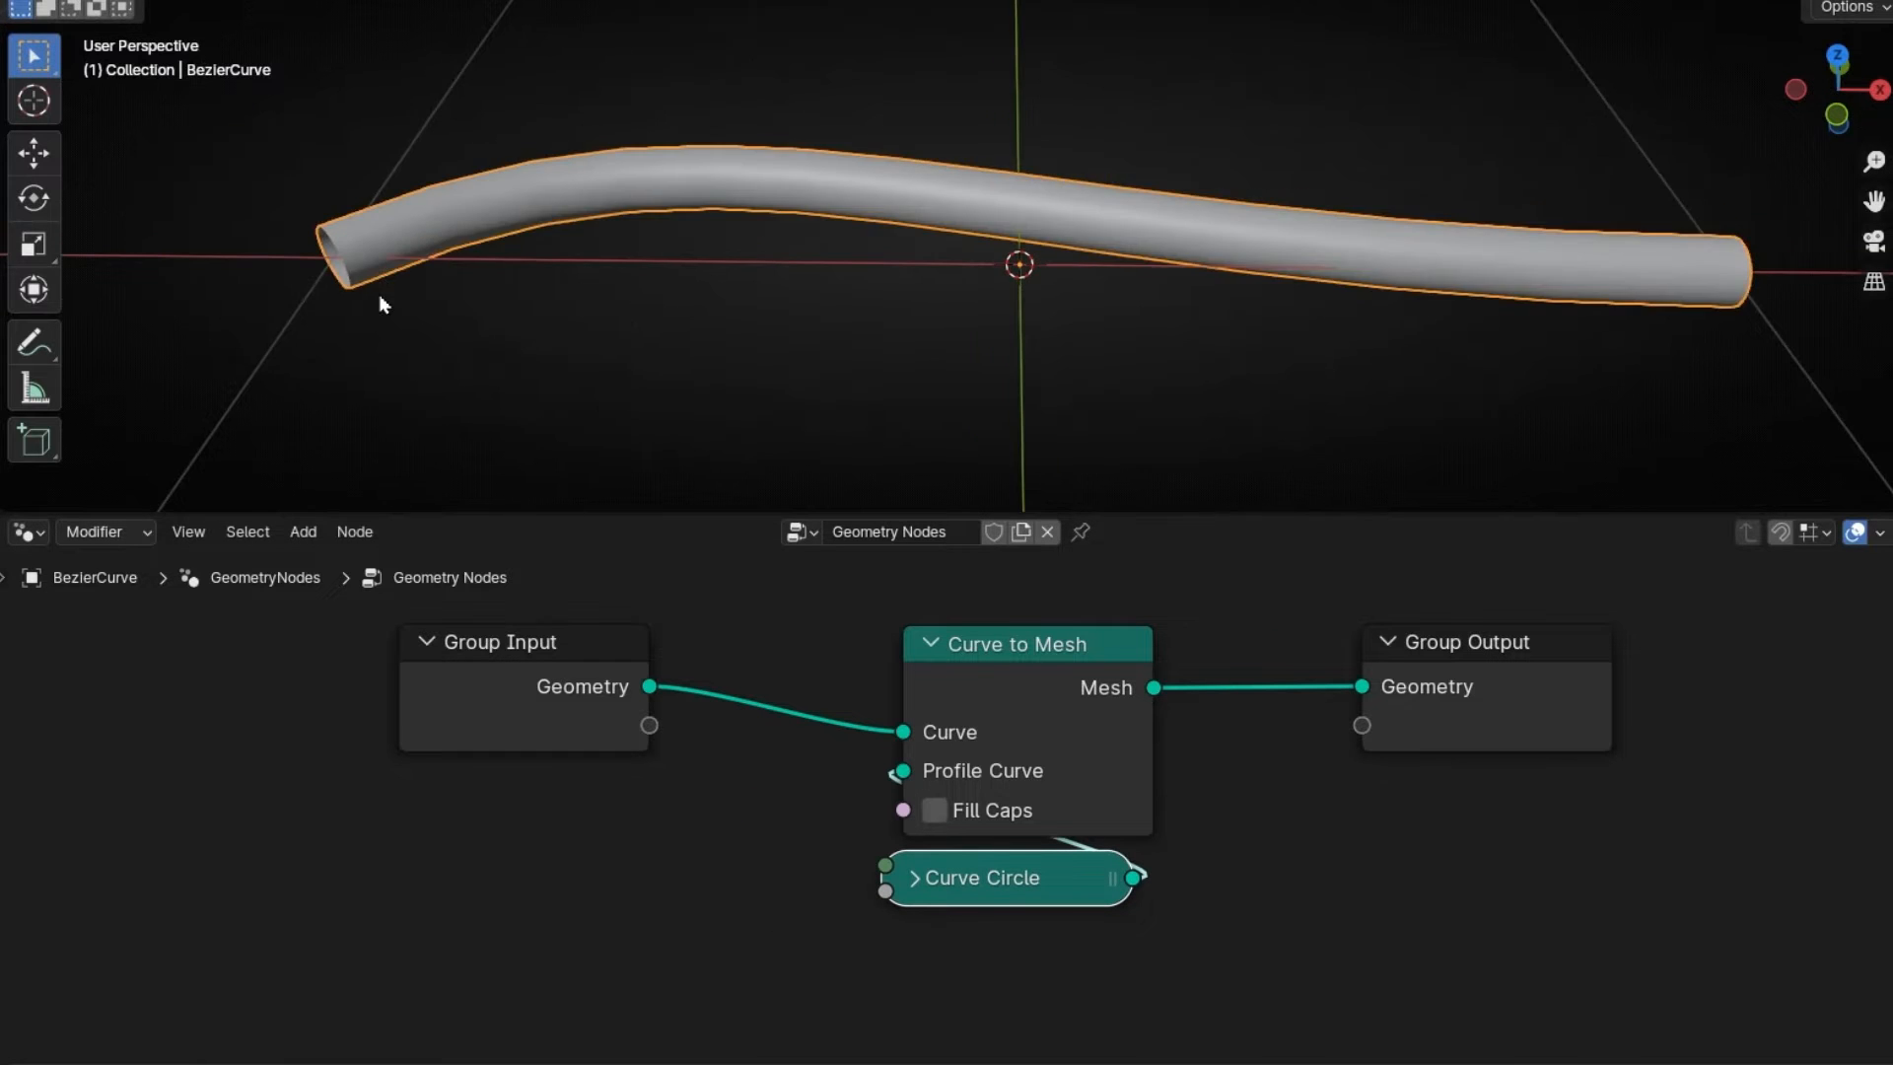
{"action": "middle_click_drag", "start_coordinate": [379, 294], "coordinate": [533, 286]}
{"action": "left_click", "coordinate": [937, 811]}
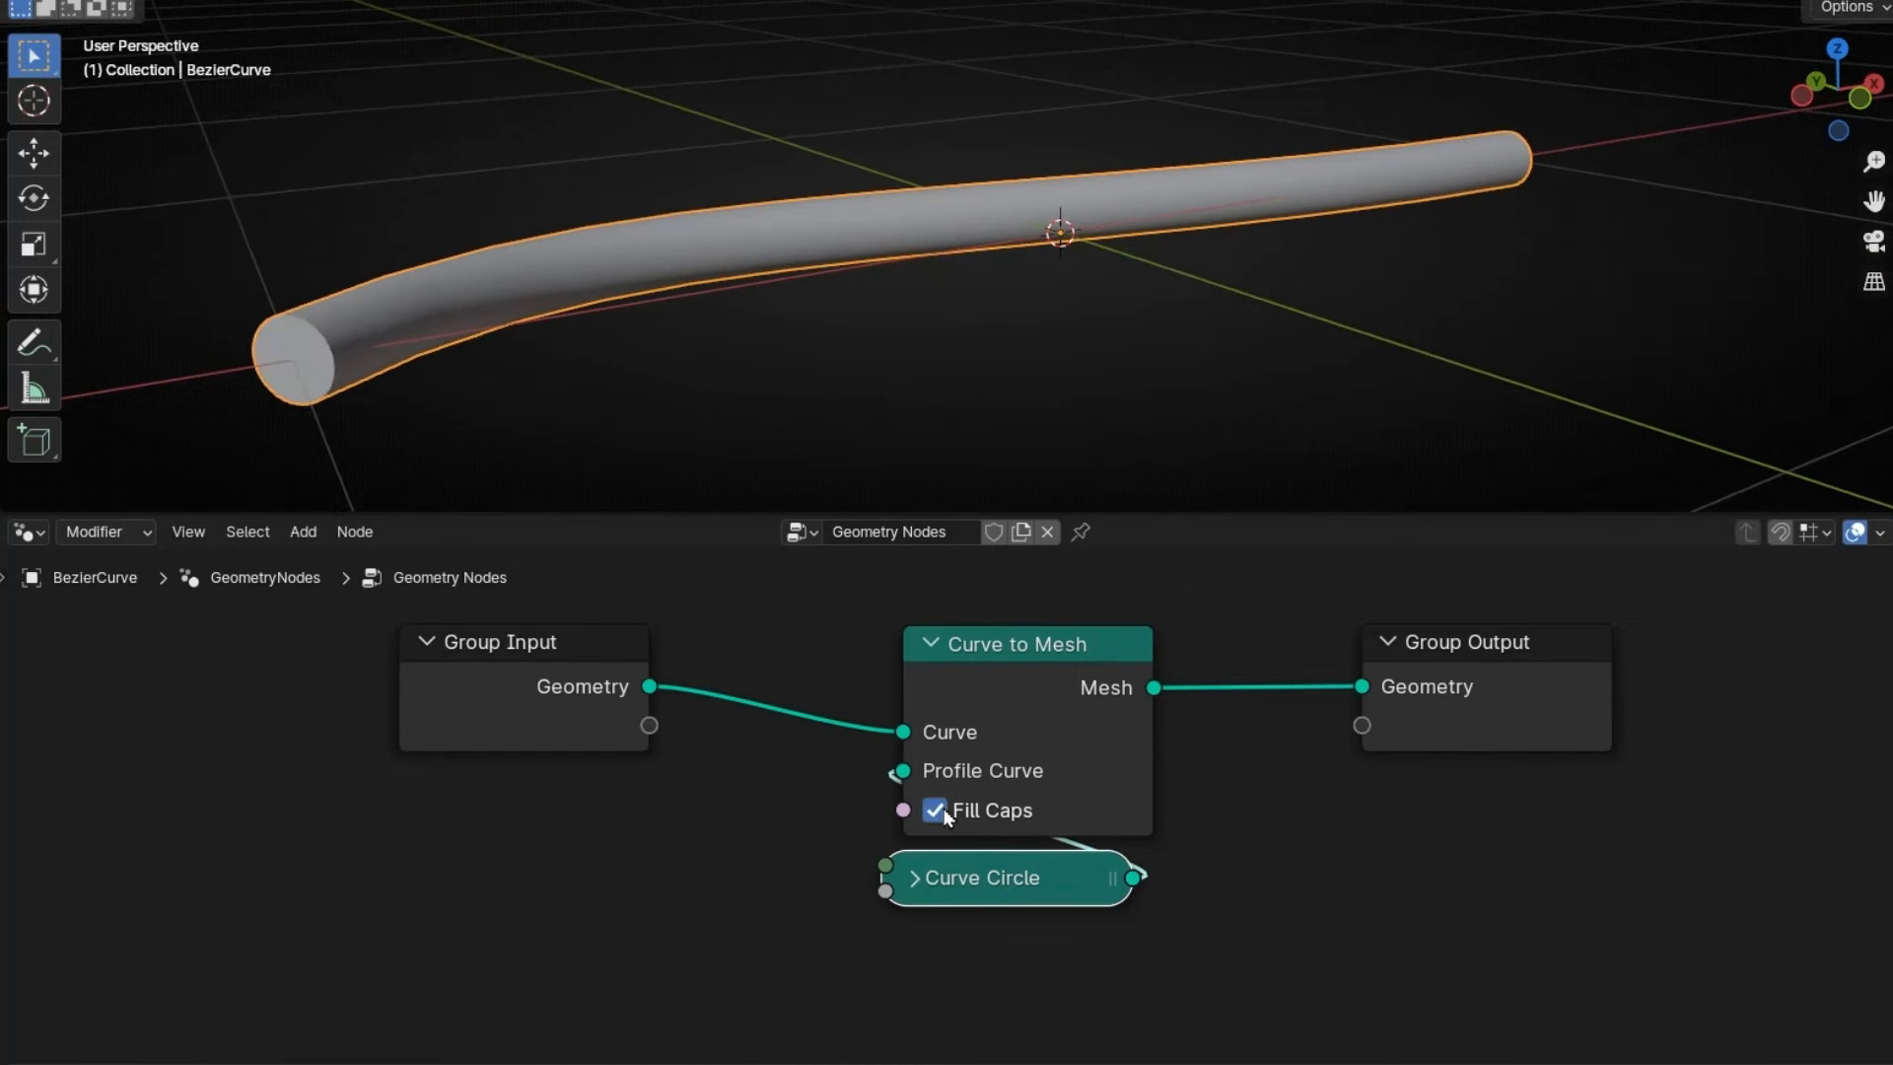
{"action": "middle_click_drag", "start_coordinate": [373, 426], "coordinate": [309, 360]}
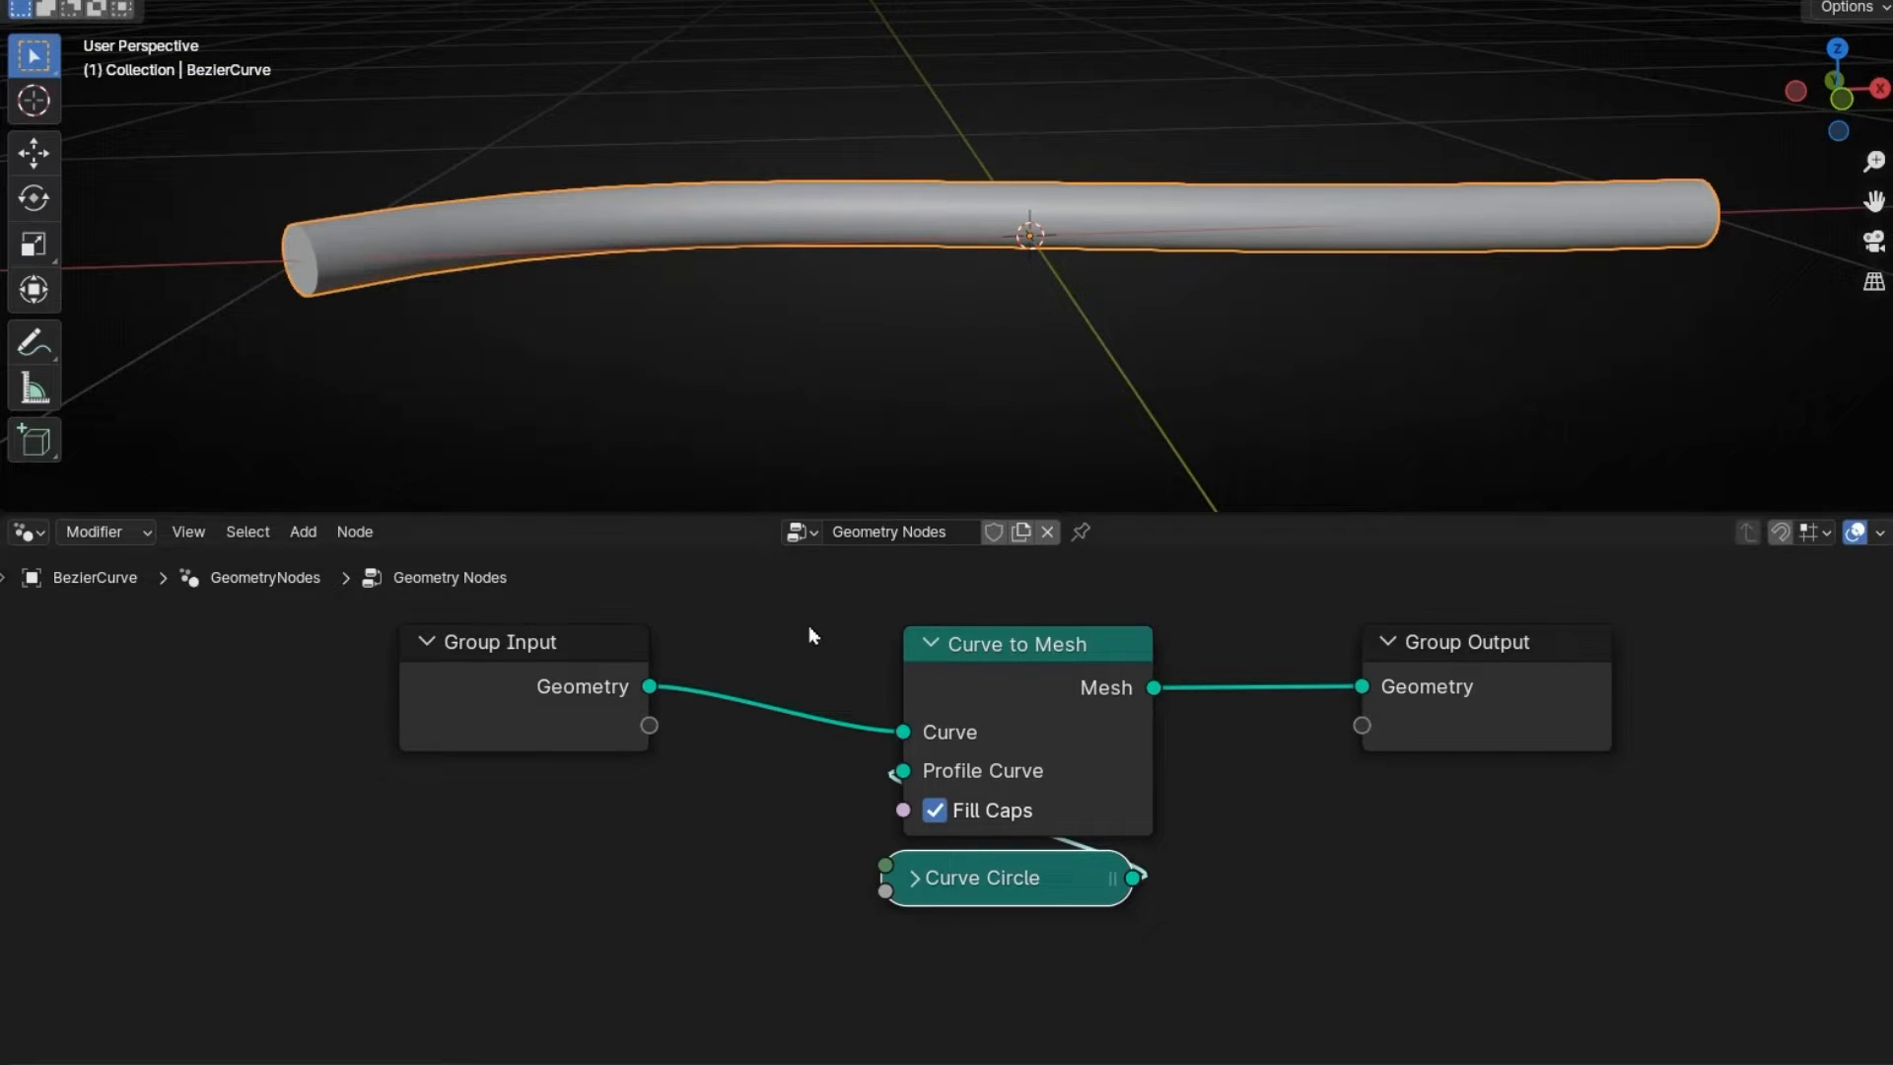
- Wrap Curve to Mesh and Curve Circle in a frame labelled 'Curve Mesh'
{"action": "left_click_drag", "start_coordinate": [809, 628], "coordinate": [1077, 995]}
{"action": "key", "text": "ctrl+j"}
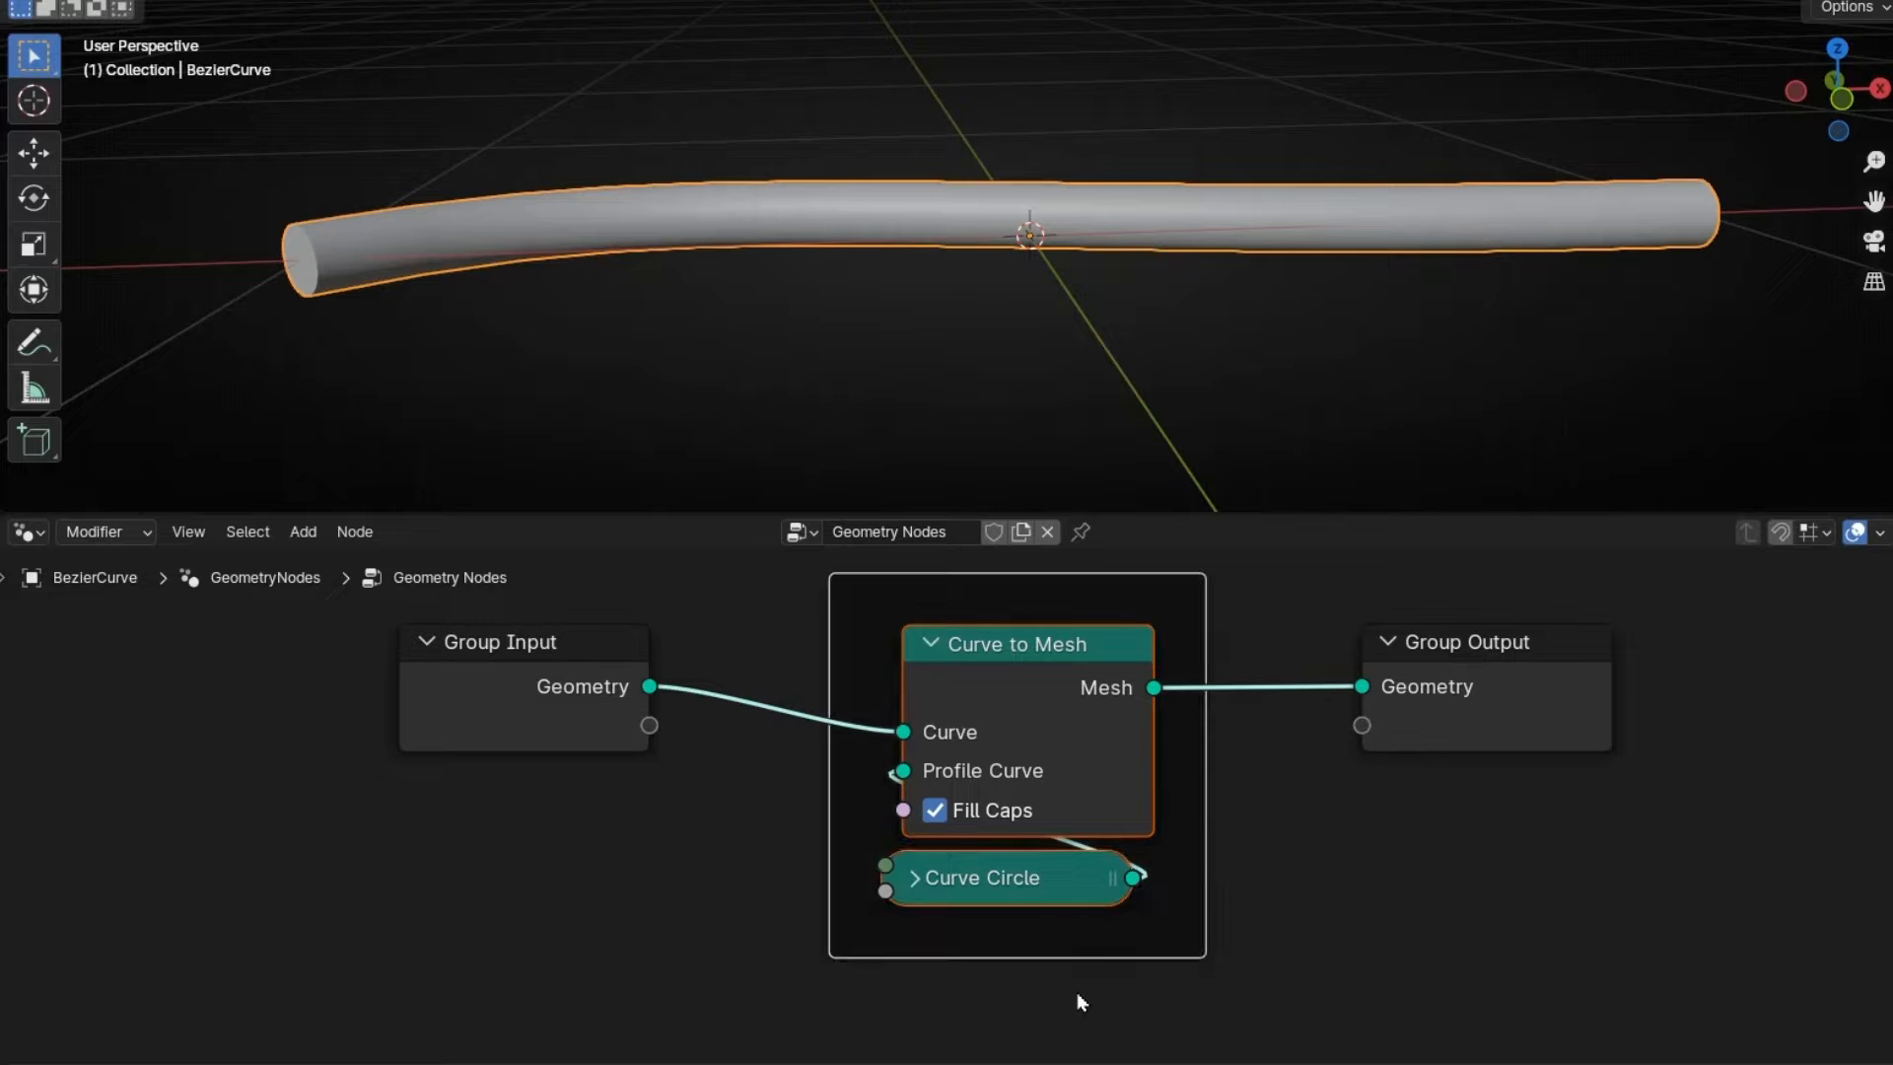
{"action": "key", "text": "F2"}
{"action": "type", "text": "Curve Mesh"}
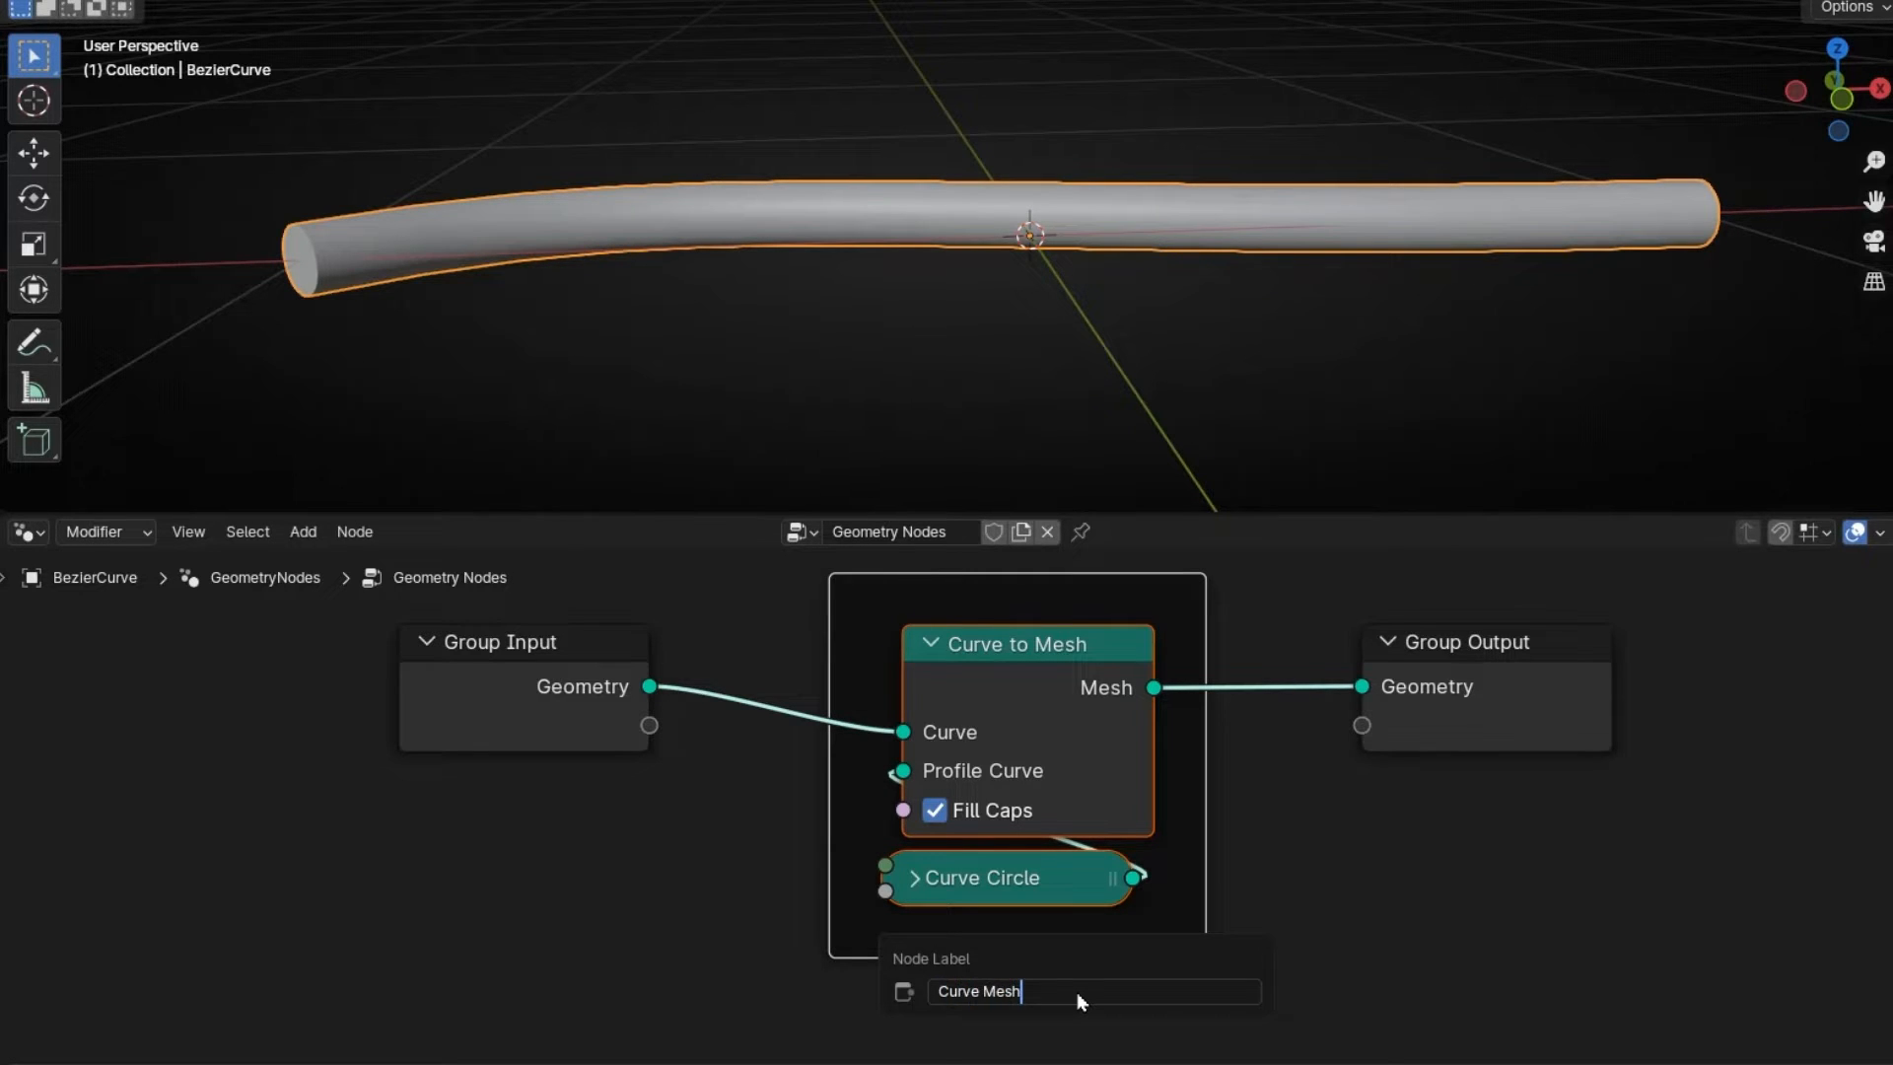
{"action": "key", "text": "Return"}
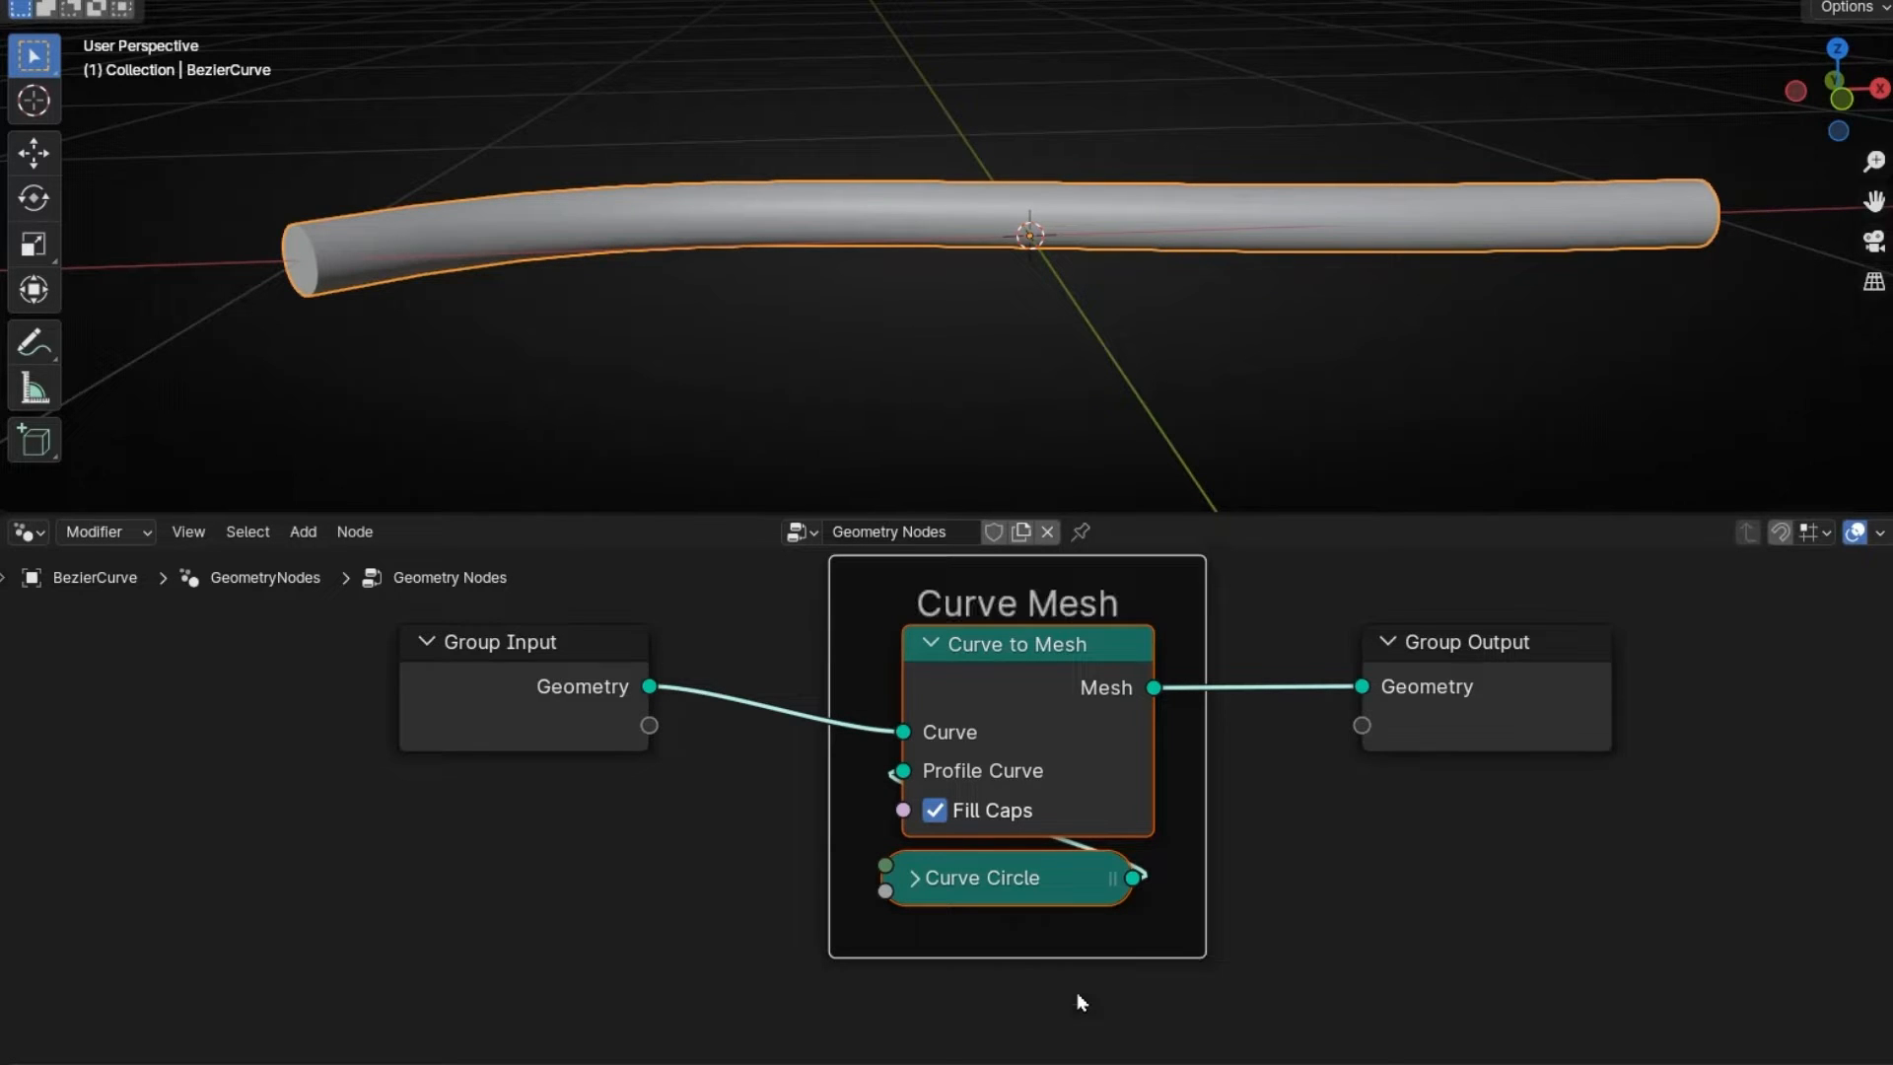
{"action": "scroll", "coordinate": [1385, 840], "scroll_direction": "down", "scroll_amount": 1}
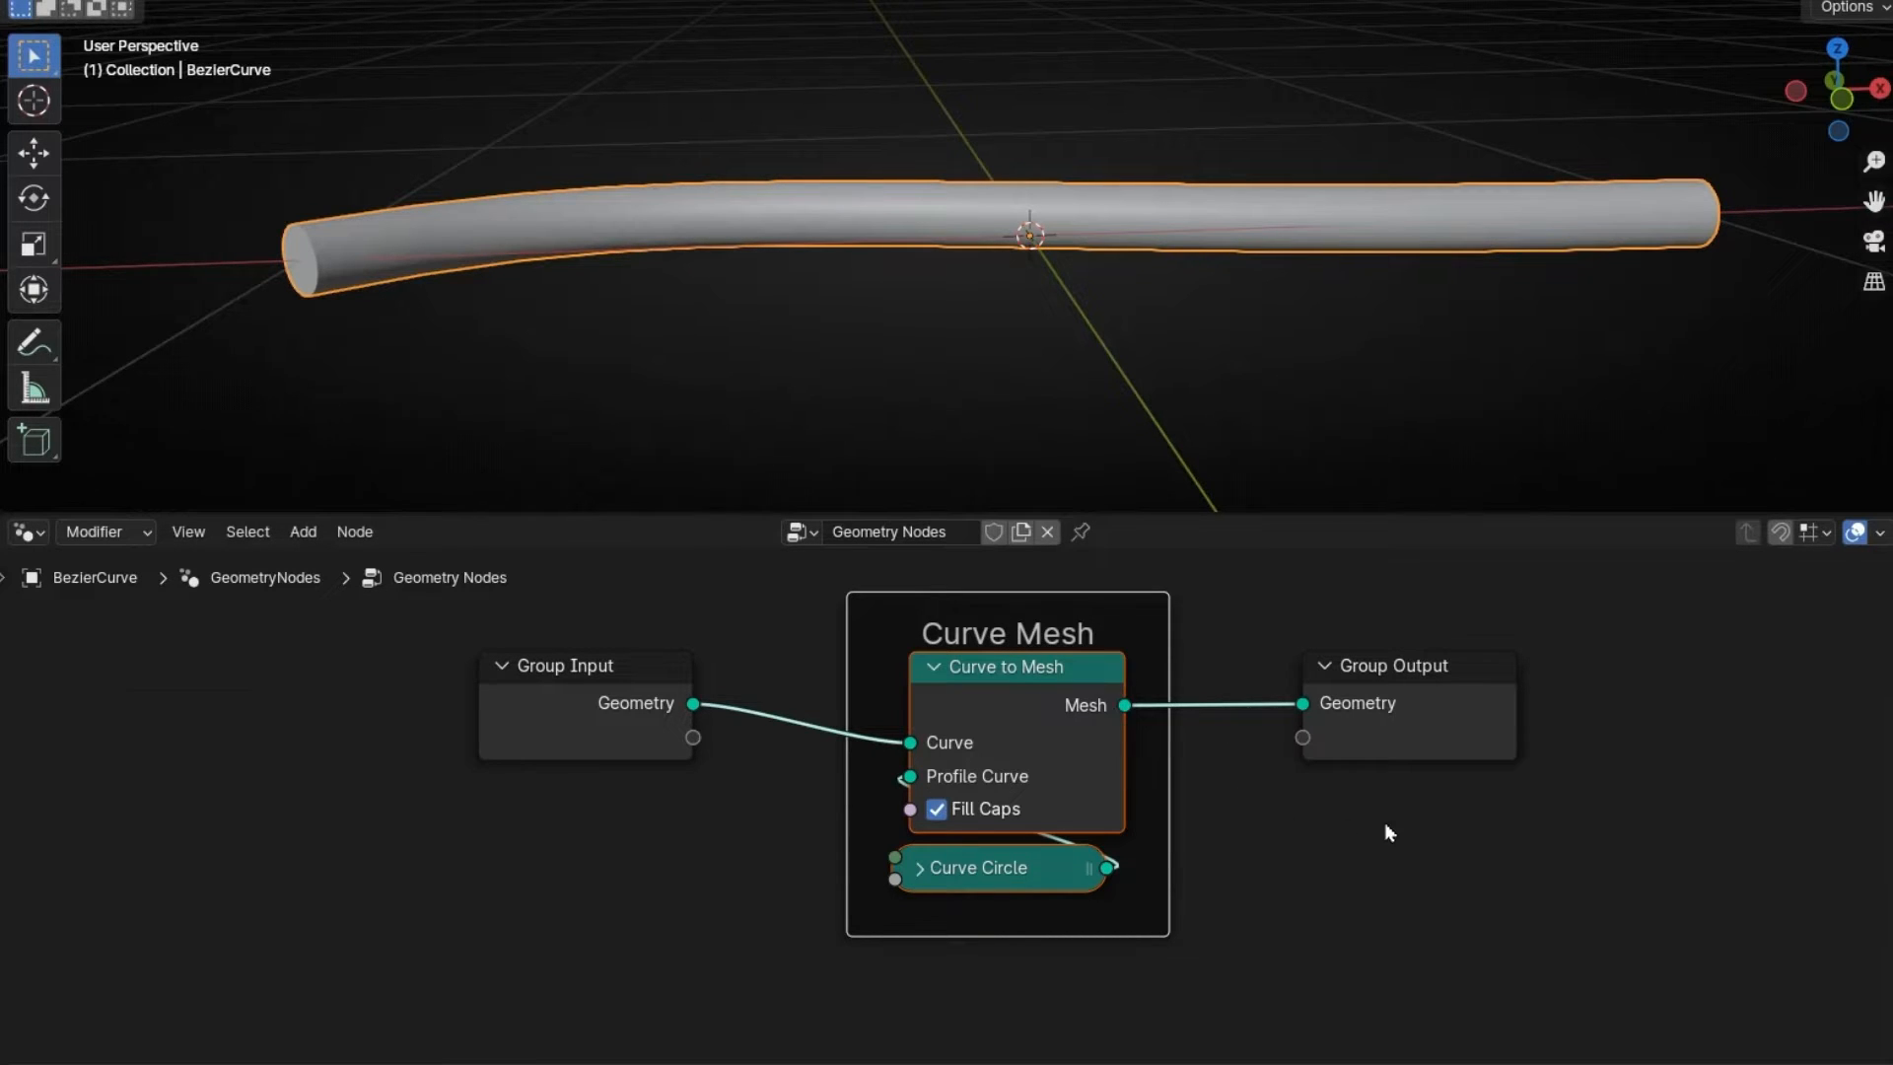
- Add a Join Geometry node before Group Output and connect Group Input Geometry to it
{"action": "middle_click_drag", "start_coordinate": [1384, 824], "coordinate": [1023, 864]}
{"action": "left_click_drag", "start_coordinate": [1041, 725], "coordinate": [1383, 765]}
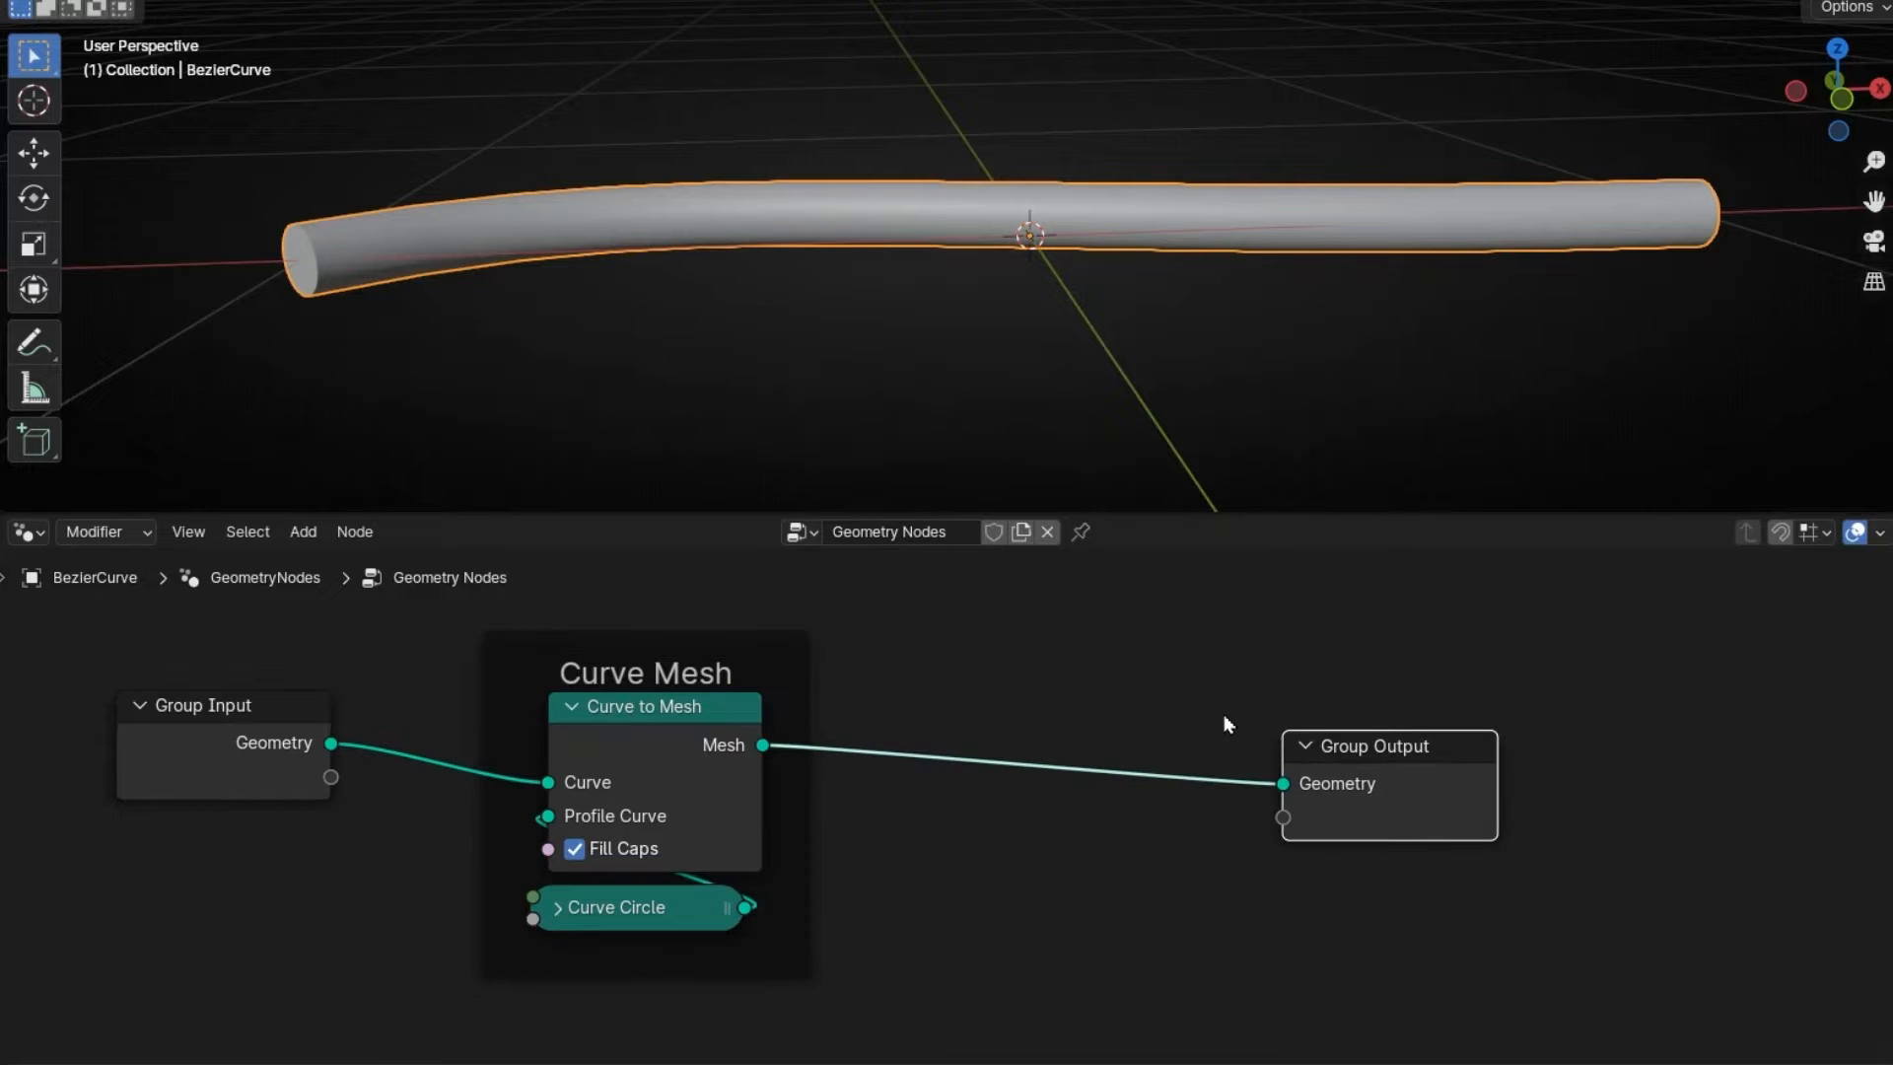
{"action": "key", "text": "shift+a"}
{"action": "type", "text": "join"}
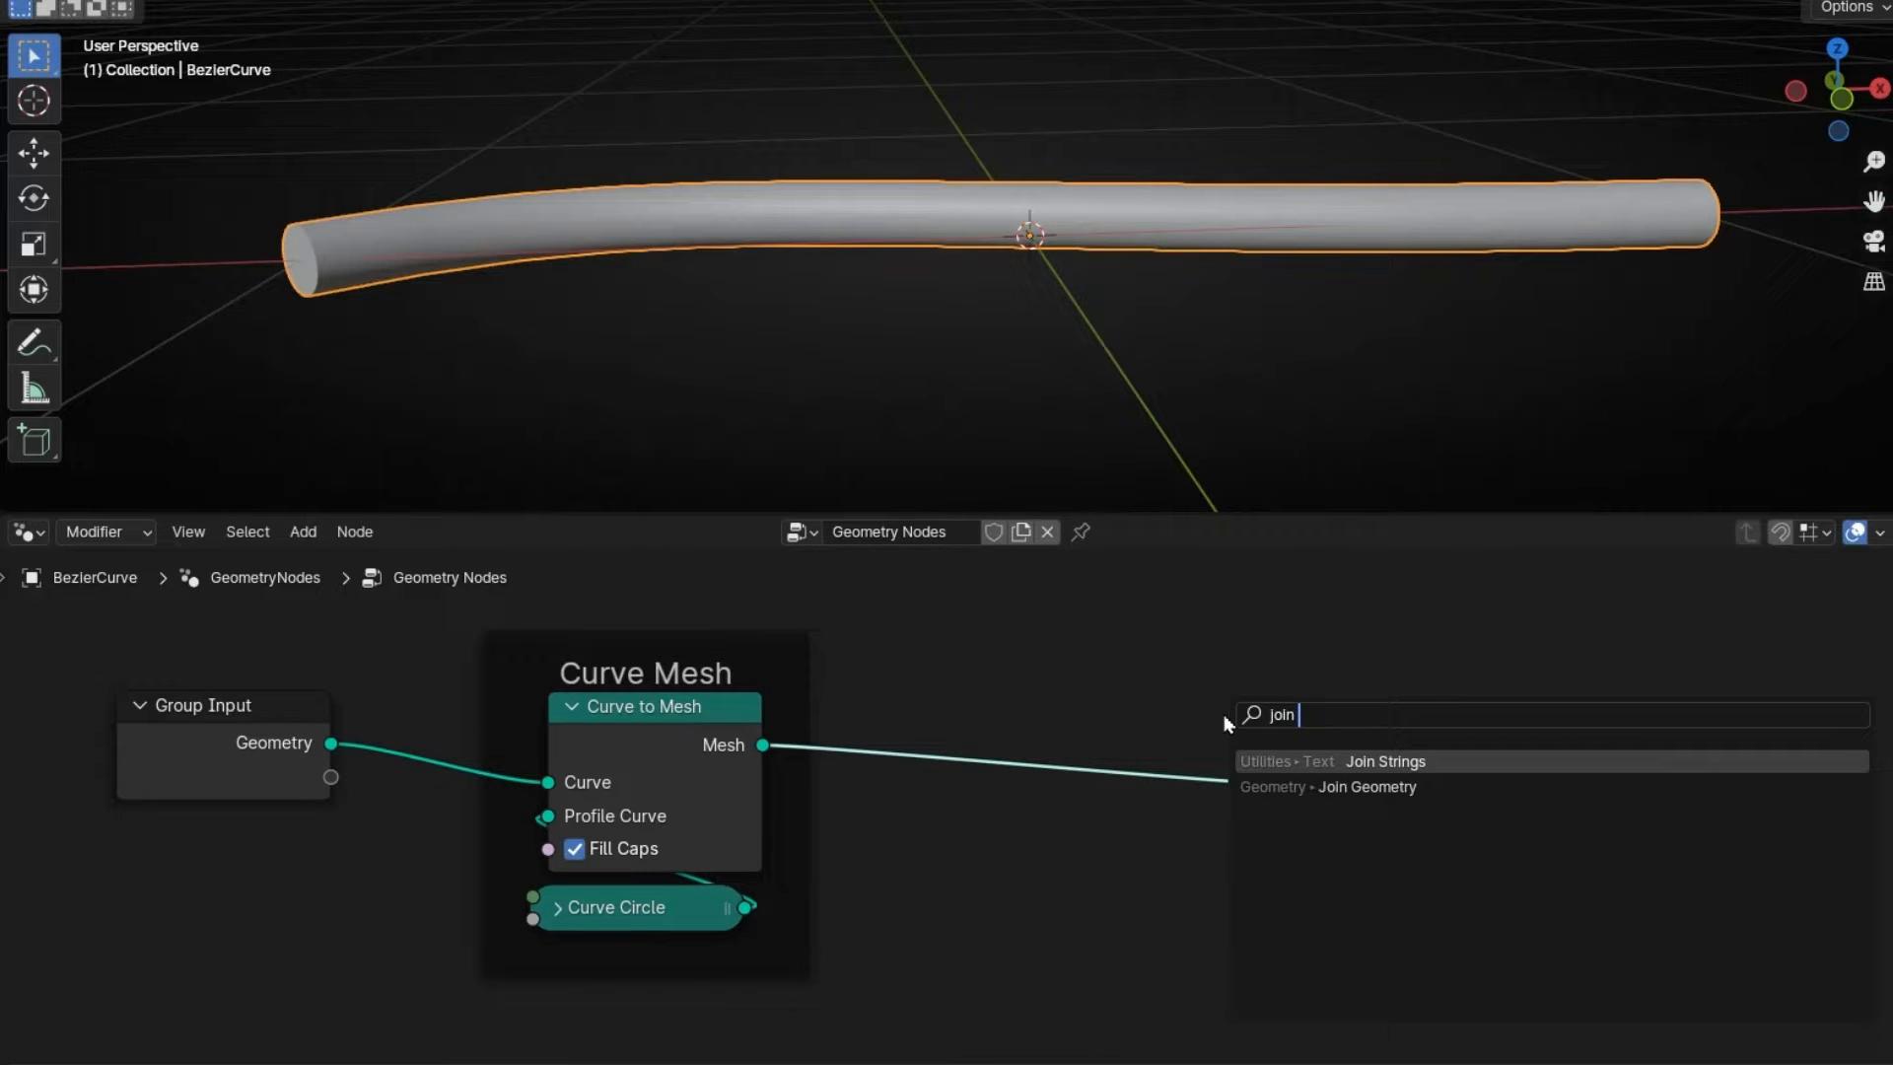
{"action": "key", "text": "Down"}
{"action": "key", "text": "Return"}
{"action": "left_click", "coordinate": [990, 711]}
{"action": "left_click_drag", "start_coordinate": [1124, 747], "coordinate": [1253, 869]}
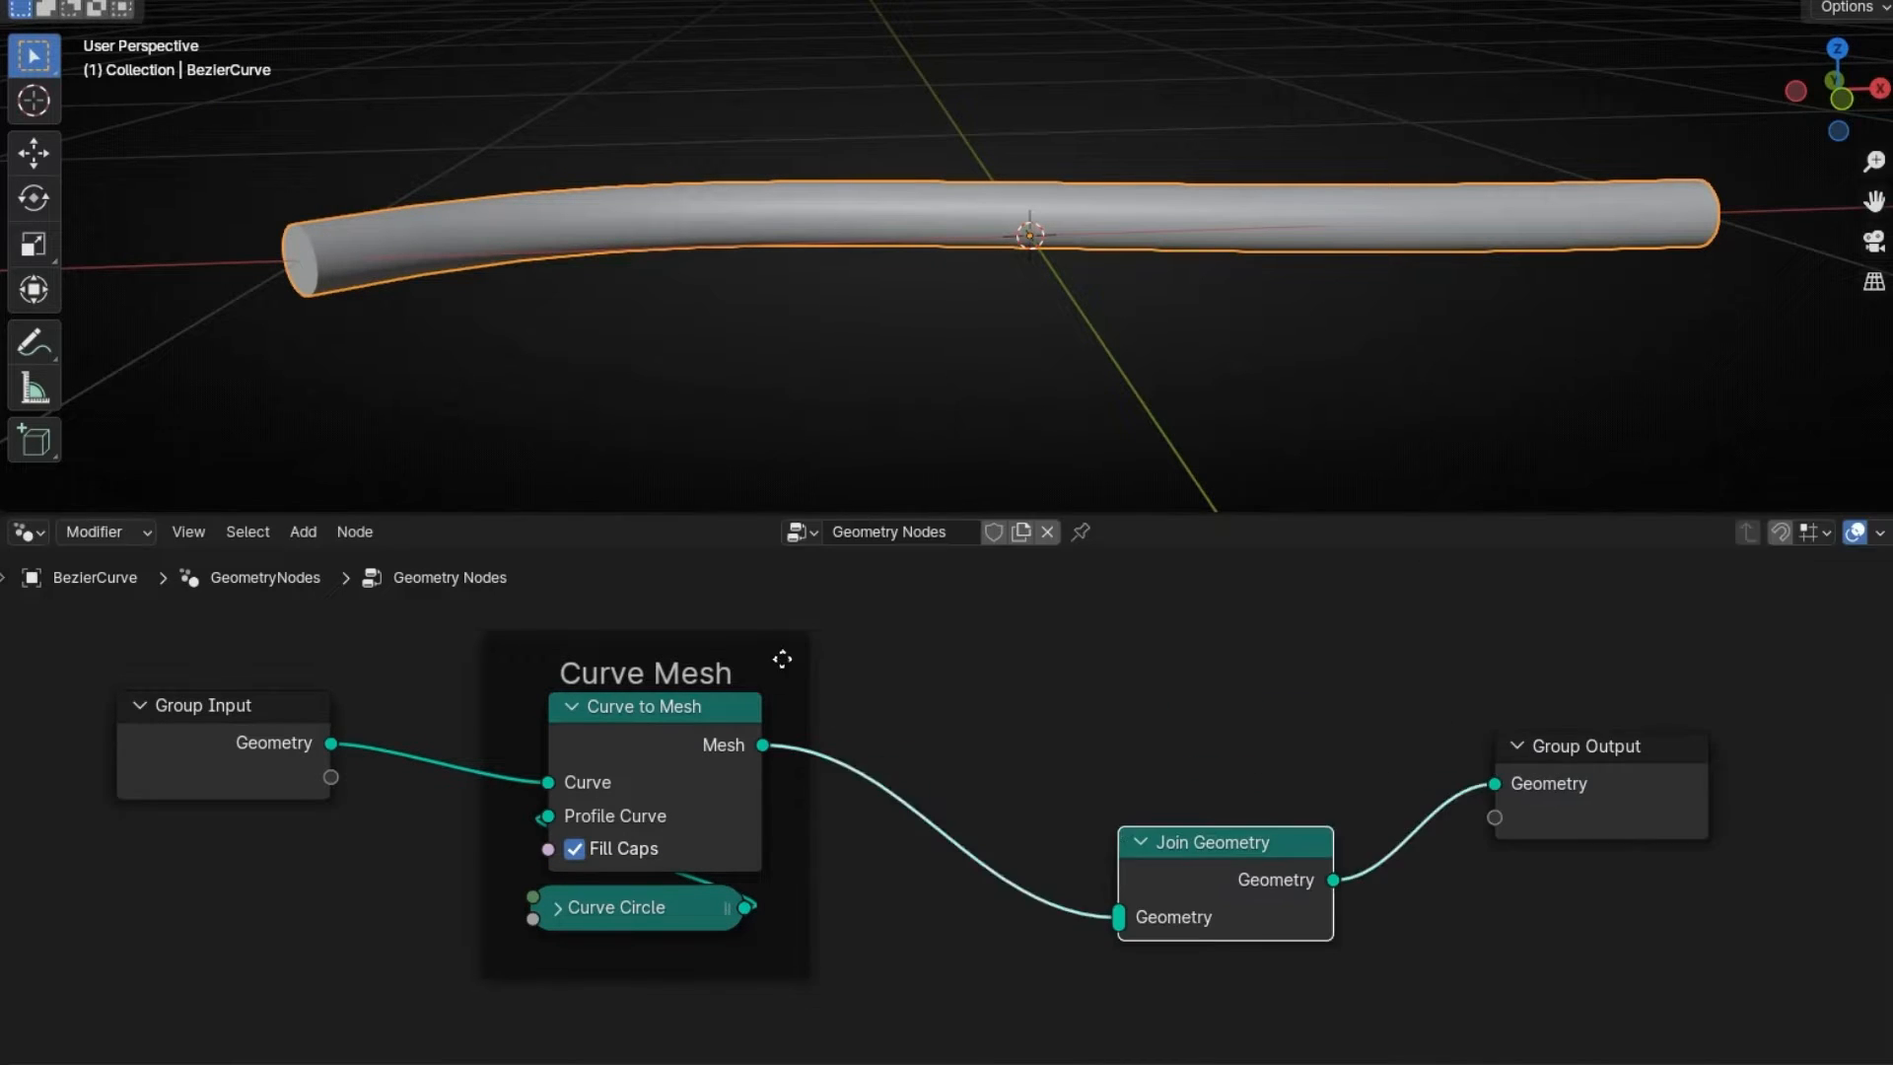
{"action": "left_click", "coordinate": [782, 658]}
{"action": "key", "text": "ctrl+space"}
{"action": "middle_click_drag", "start_coordinate": [1052, 528], "coordinate": [985, 604]}
{"action": "left_click_drag", "start_coordinate": [865, 483], "coordinate": [997, 216]}
{"action": "left_click_drag", "start_coordinate": [492, 590], "coordinate": [1247, 759]}
{"action": "left_click_drag", "start_coordinate": [407, 575], "coordinate": [407, 726]}
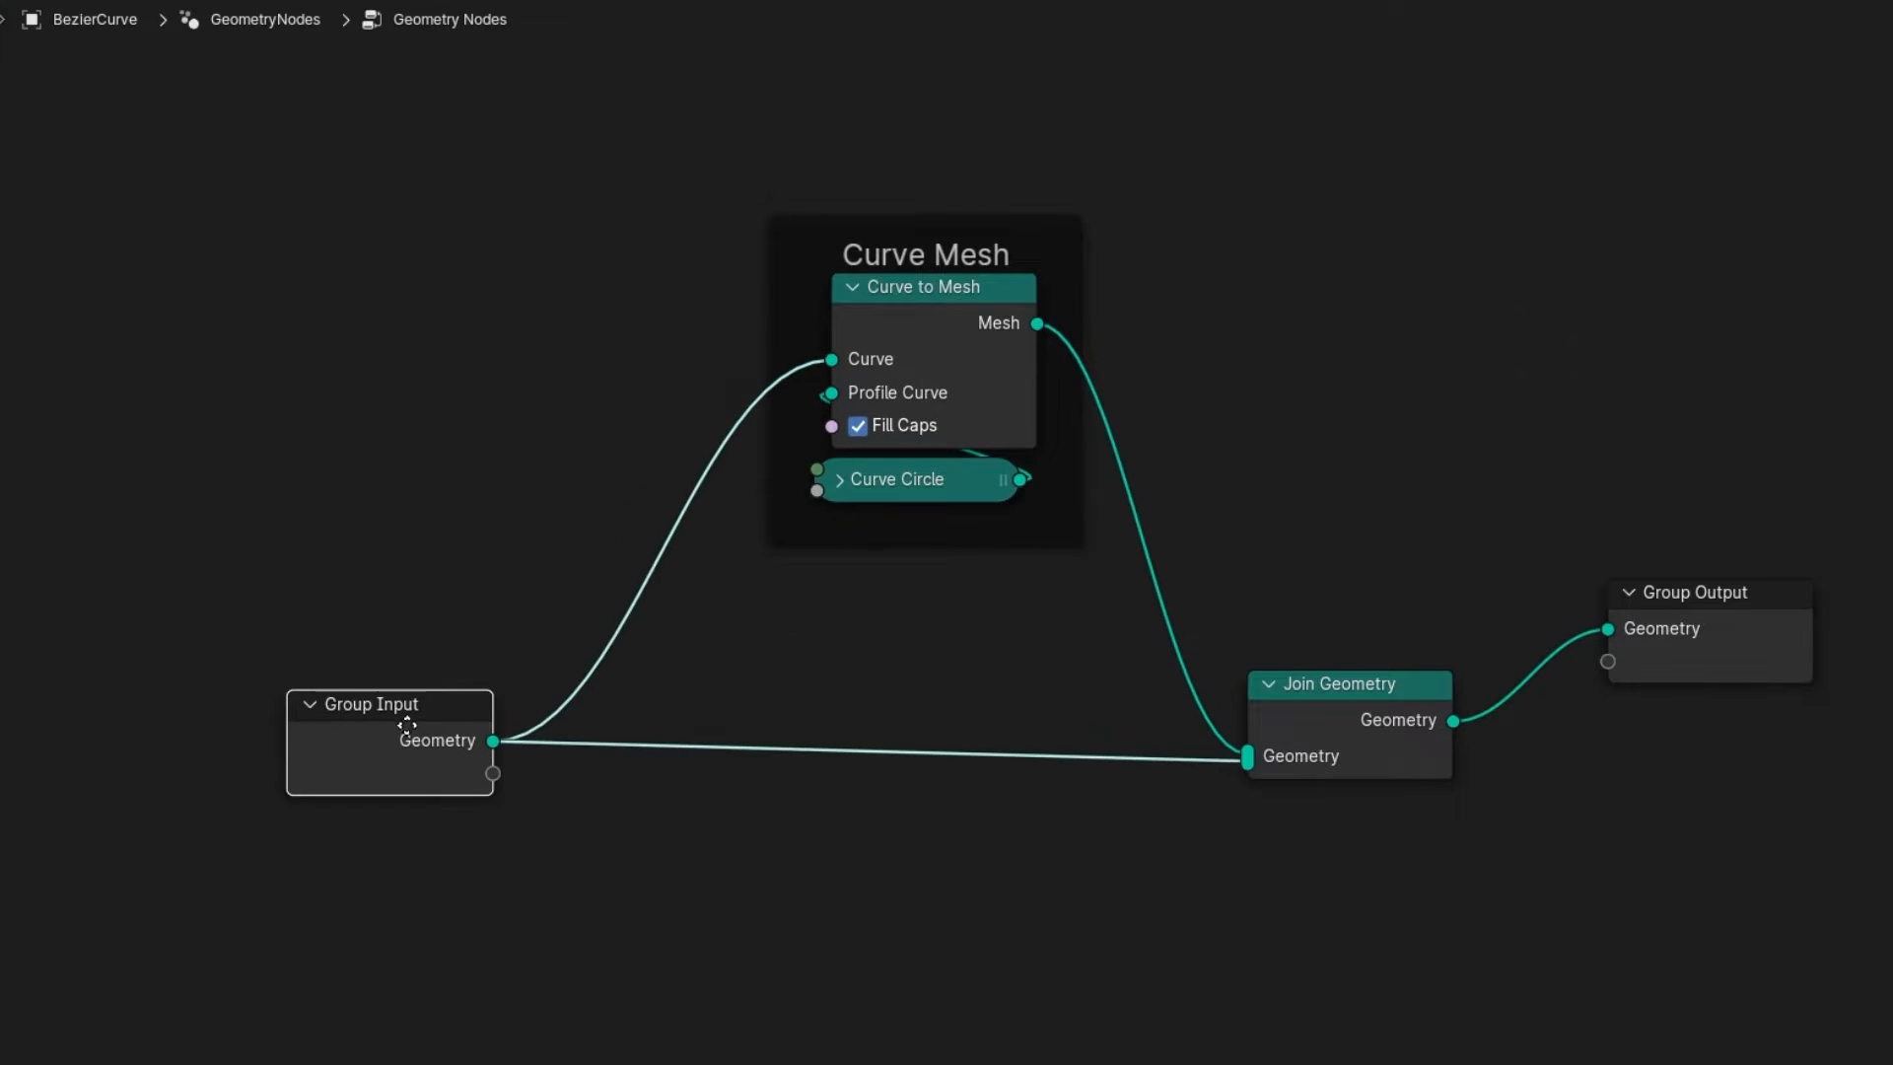
{"action": "key", "text": "ctrl+space"}
- Insert an Instance on Points node into Join Geometry with a UV Sphere as its instance
{"action": "key", "text": "shift+a"}
{"action": "type", "text": "Instance"}
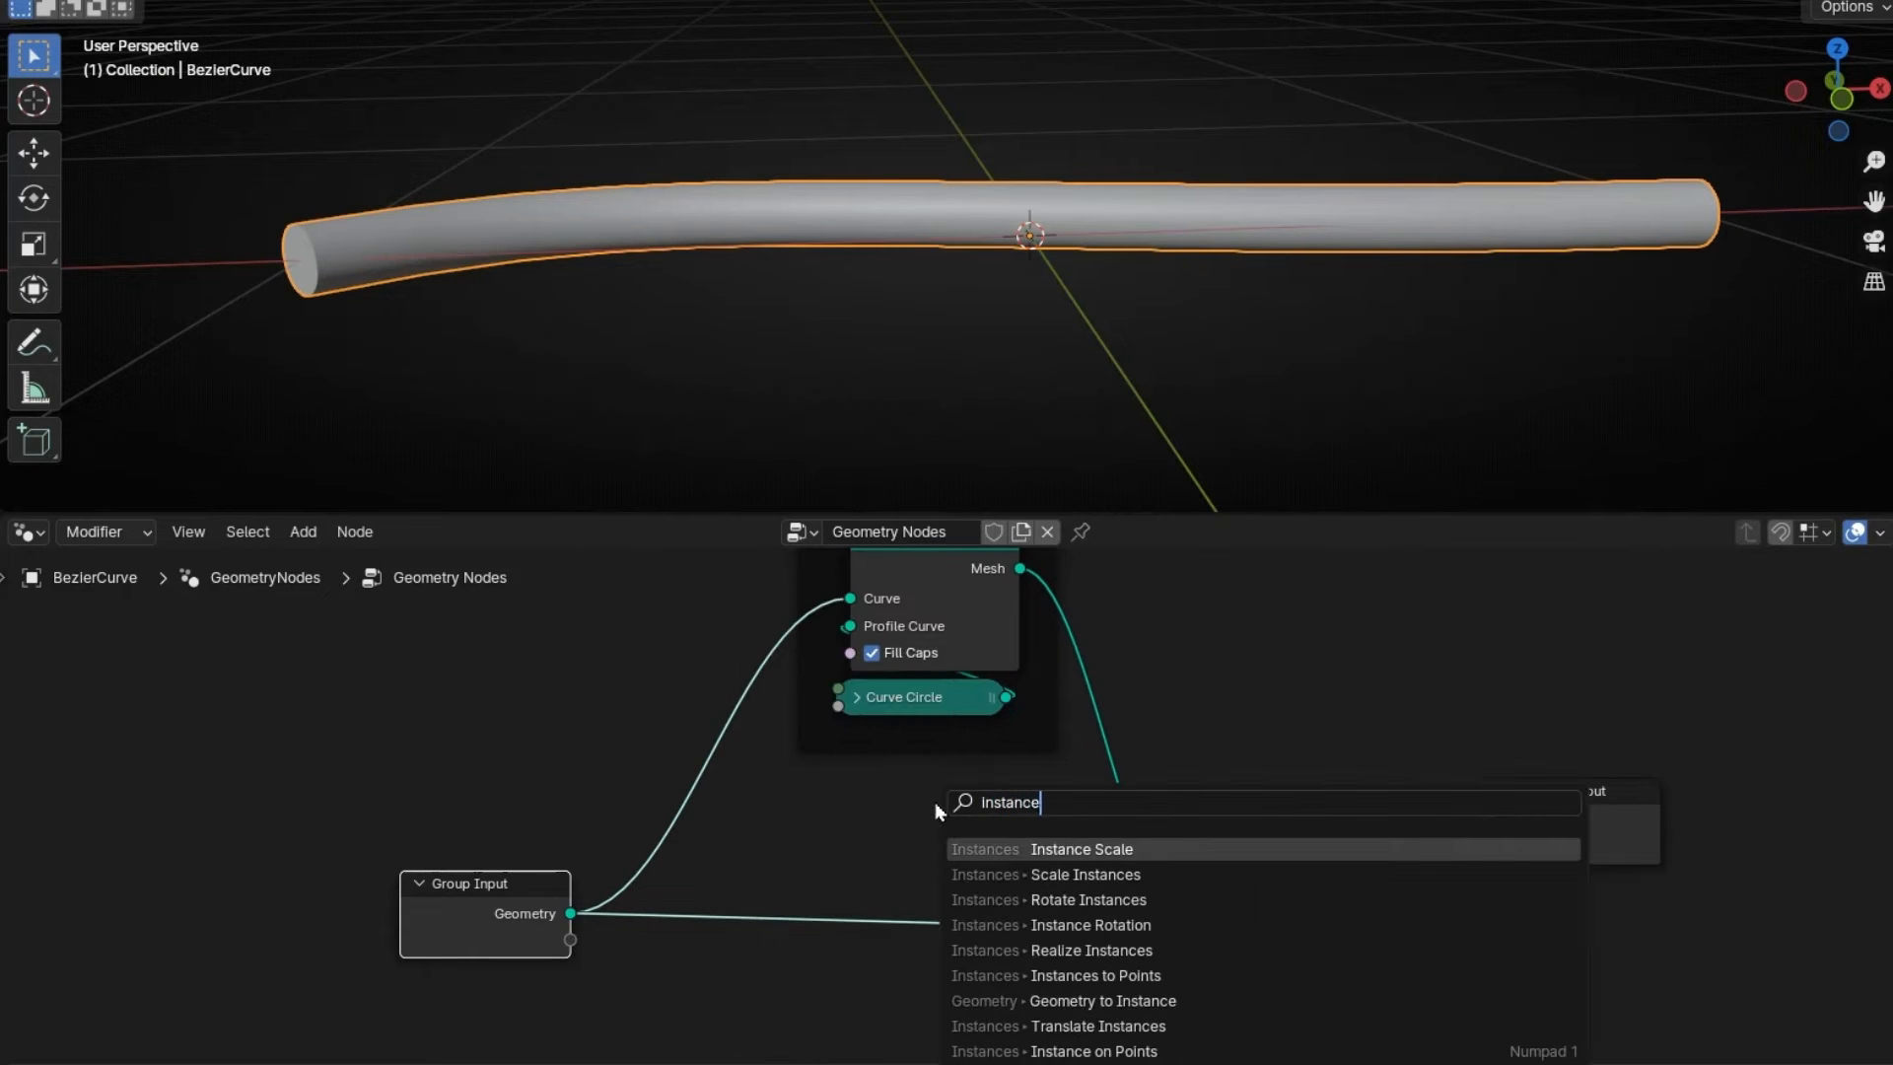
{"action": "type", "text": " on"}
{"action": "left_click", "coordinate": [1050, 850]}
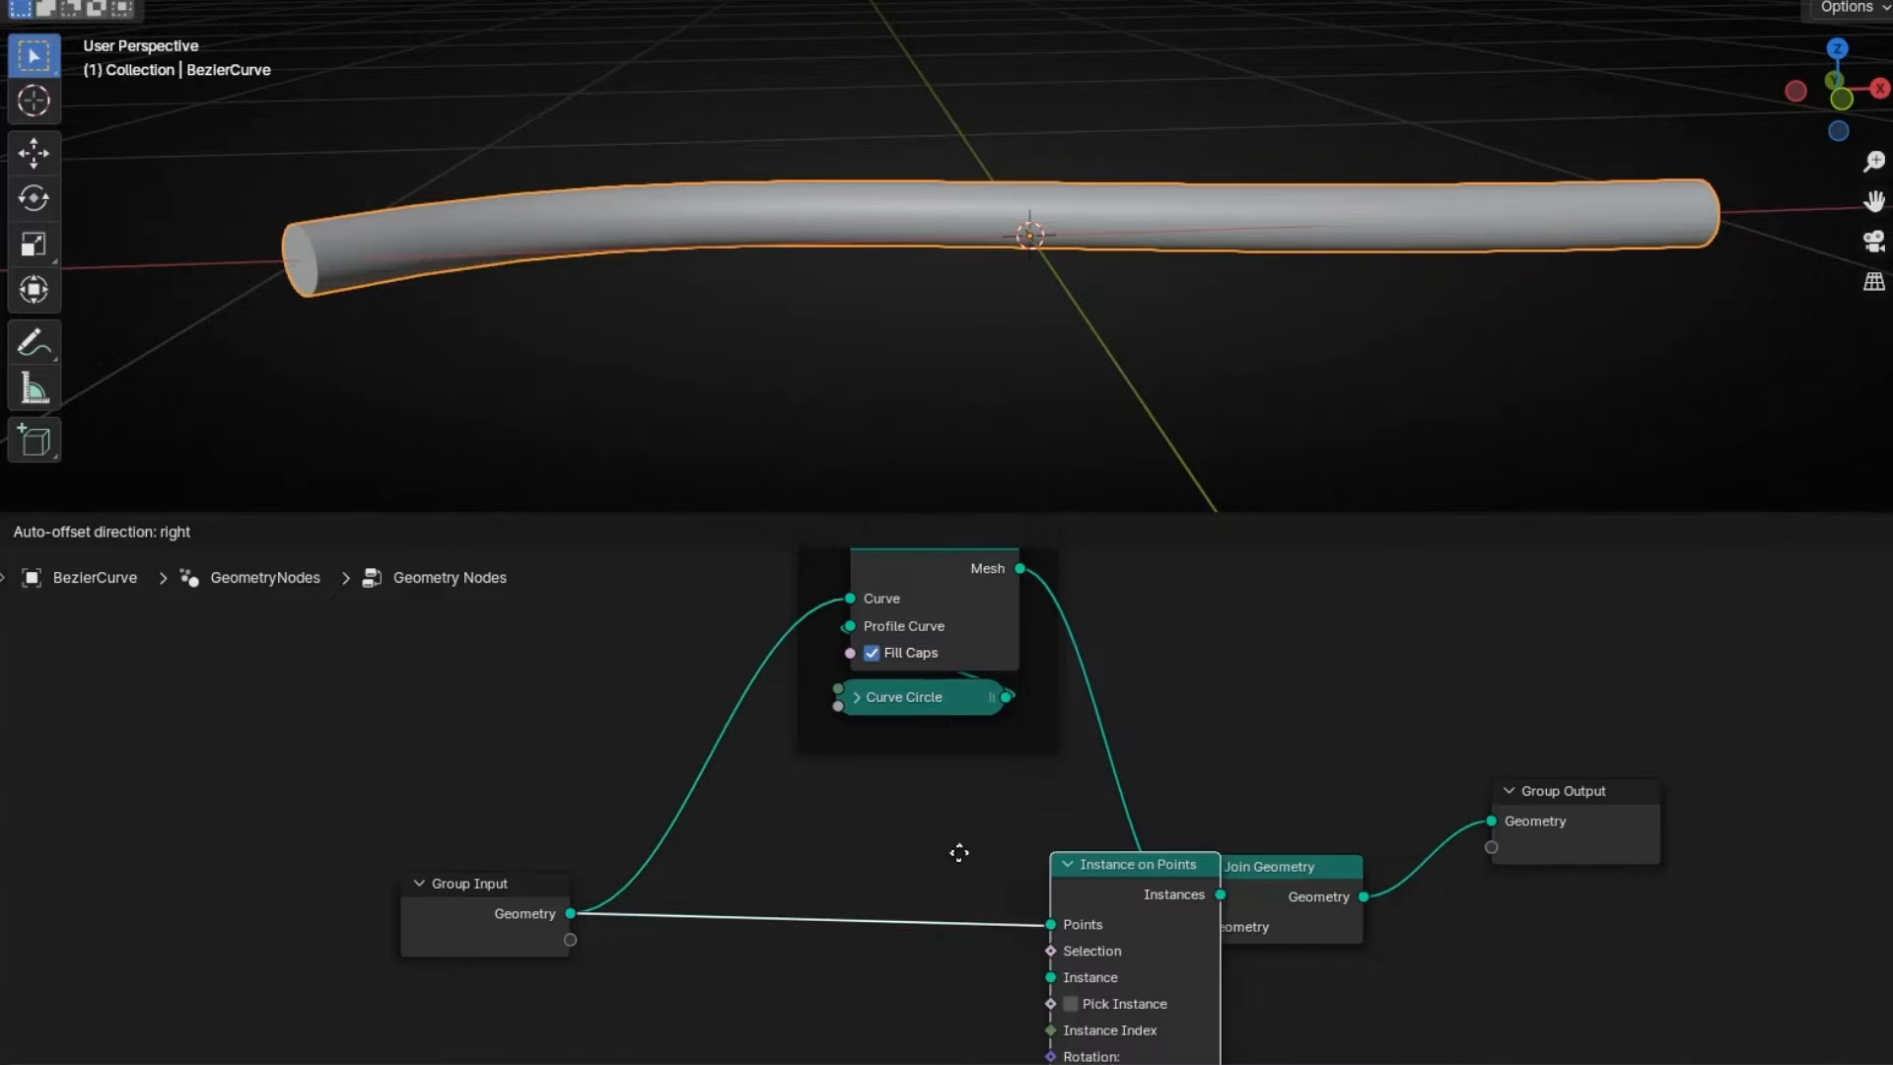
{"action": "left_click", "coordinate": [751, 848]}
{"action": "middle_click_drag", "start_coordinate": [795, 985], "coordinate": [792, 855]}
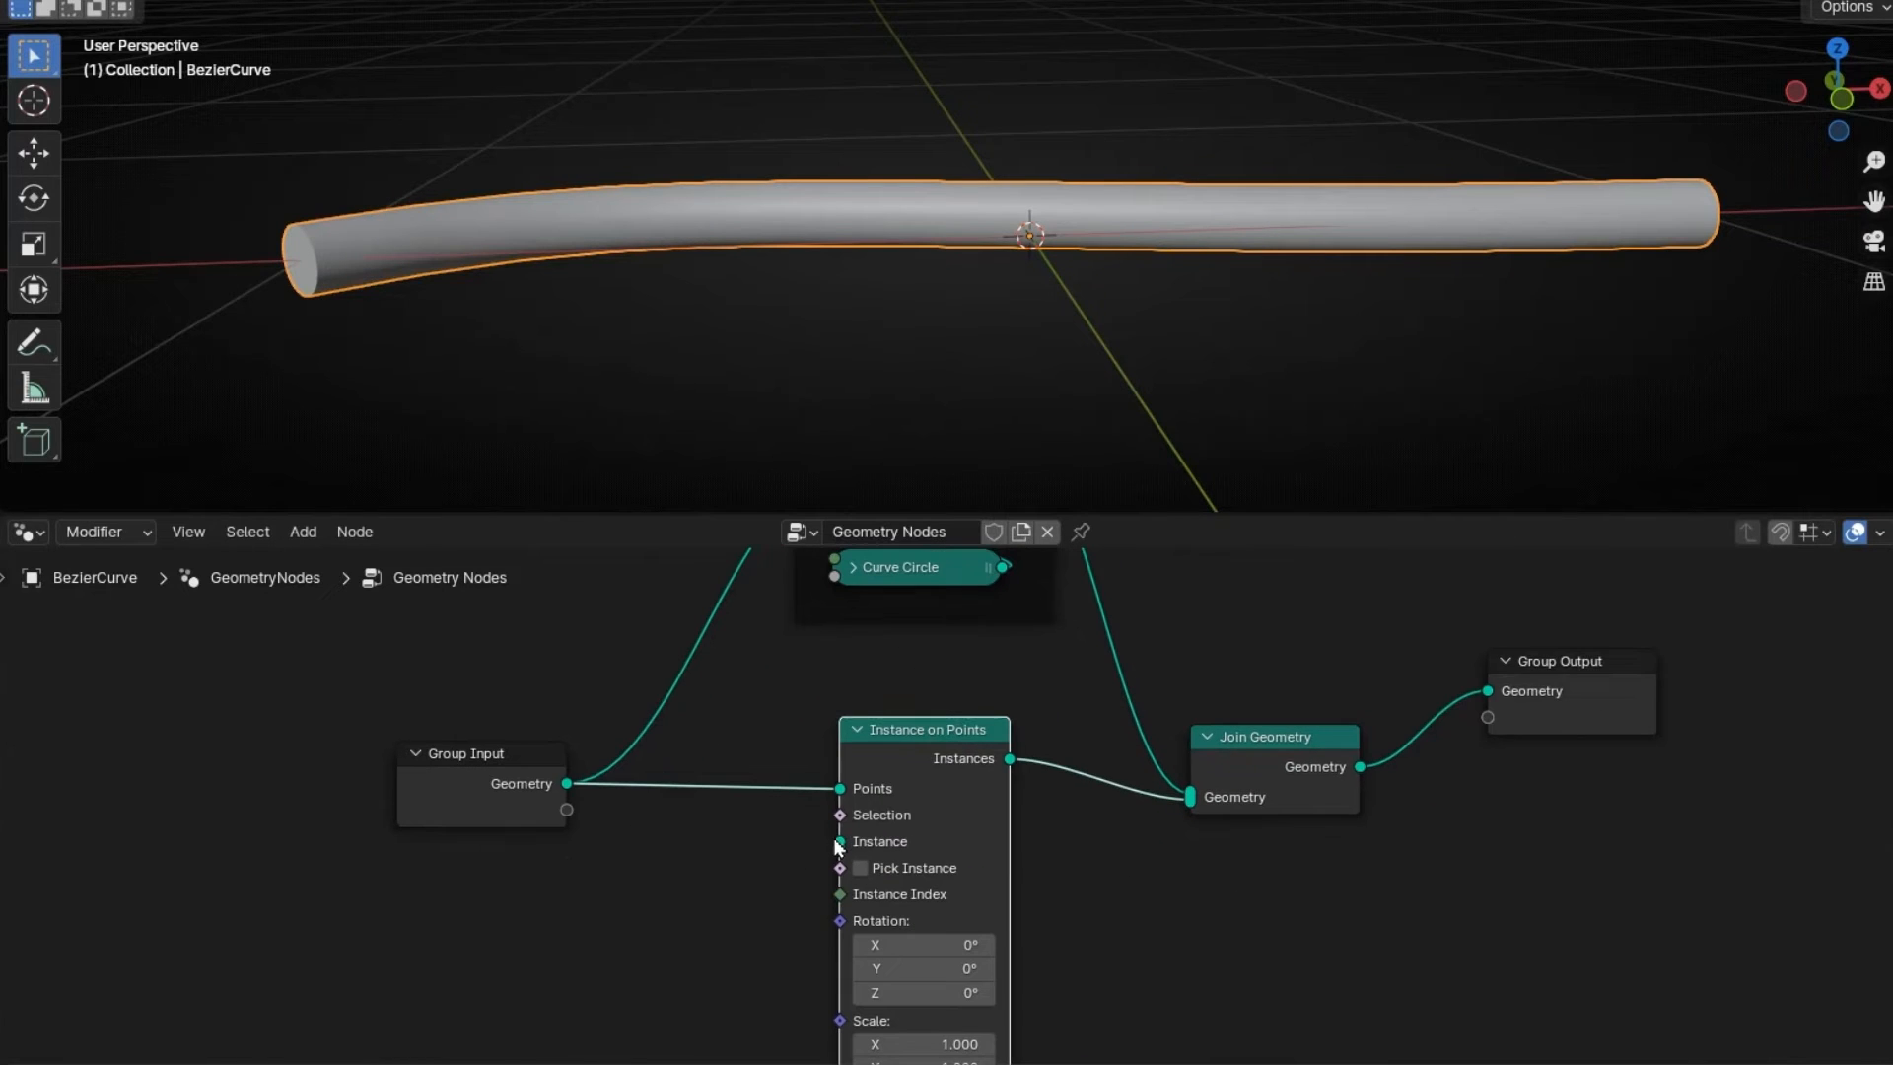
{"action": "left_click_drag", "start_coordinate": [839, 841], "coordinate": [646, 911]}
{"action": "type", "text": "spehre"}
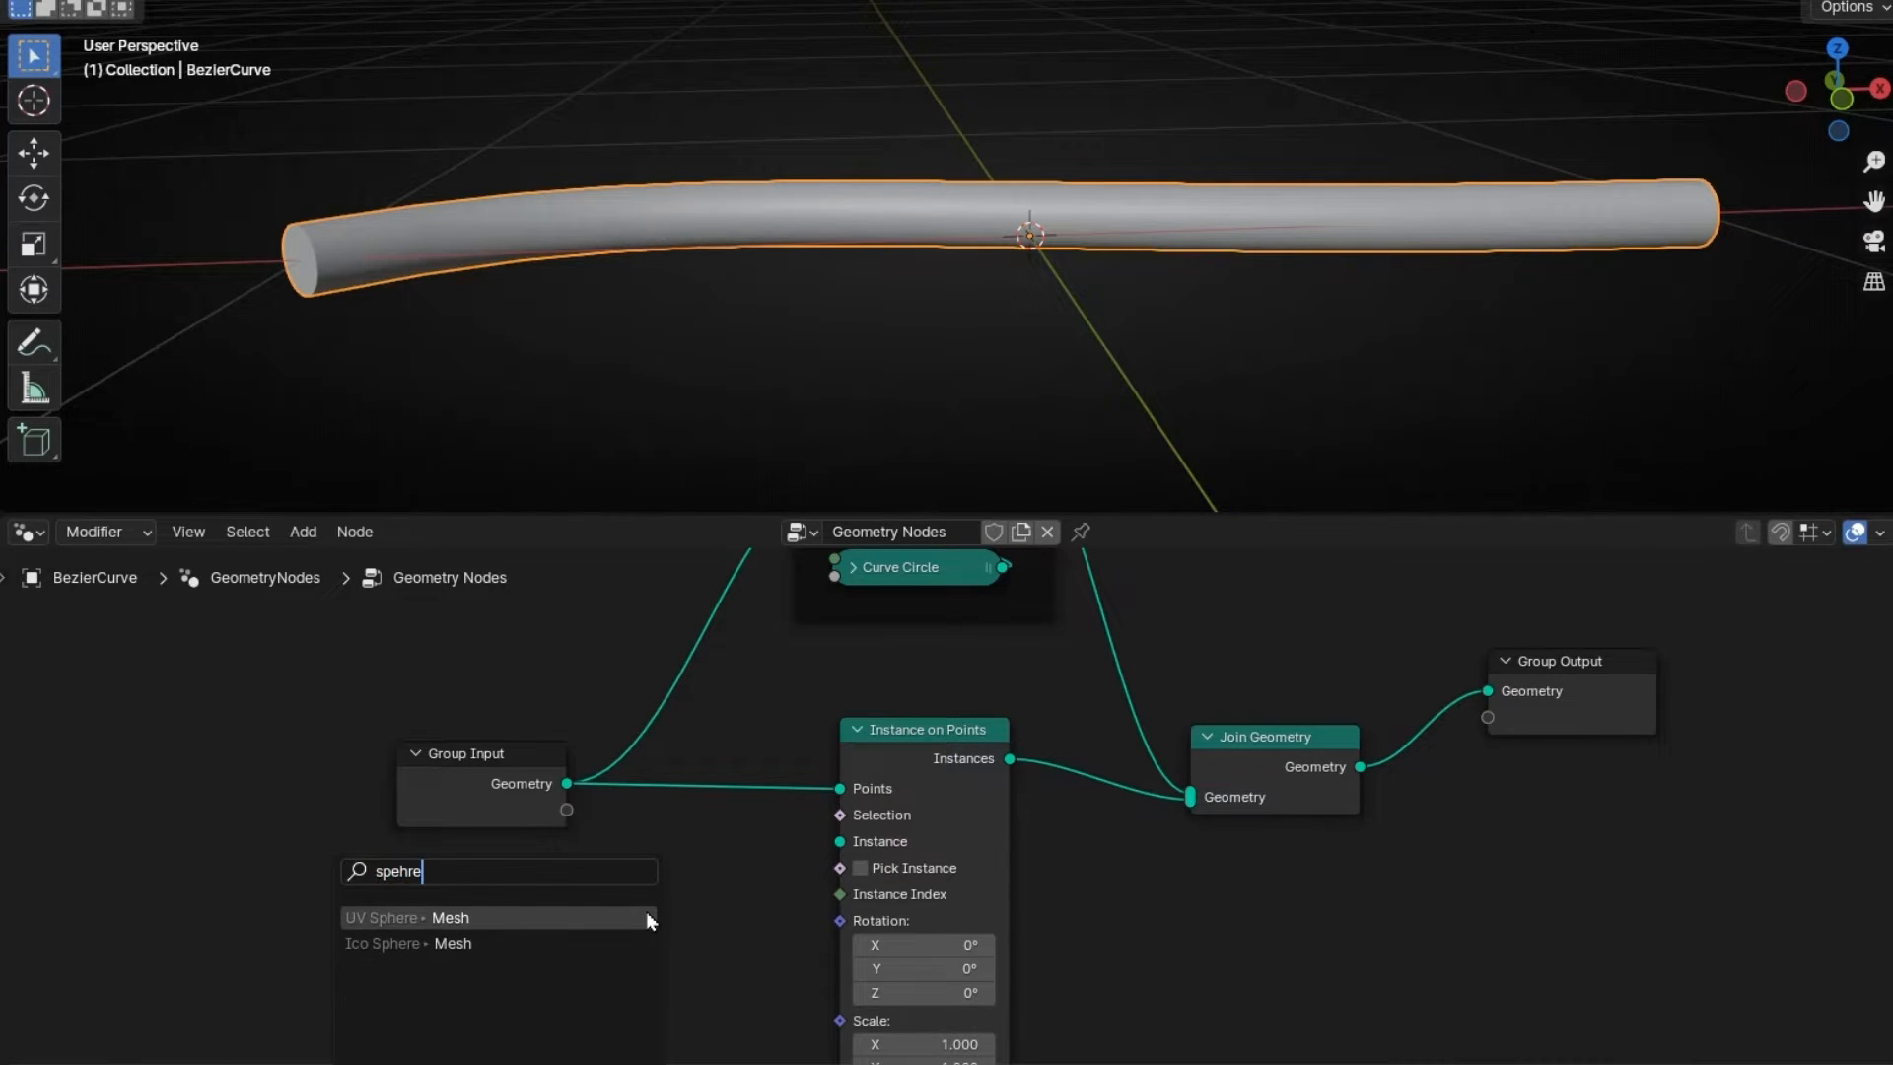
{"action": "left_click", "coordinate": [647, 915]}
- Set the UV Sphere radius to 0.05 m and deselect the curve to view the capsule
{"action": "left_click", "coordinate": [507, 1037]}
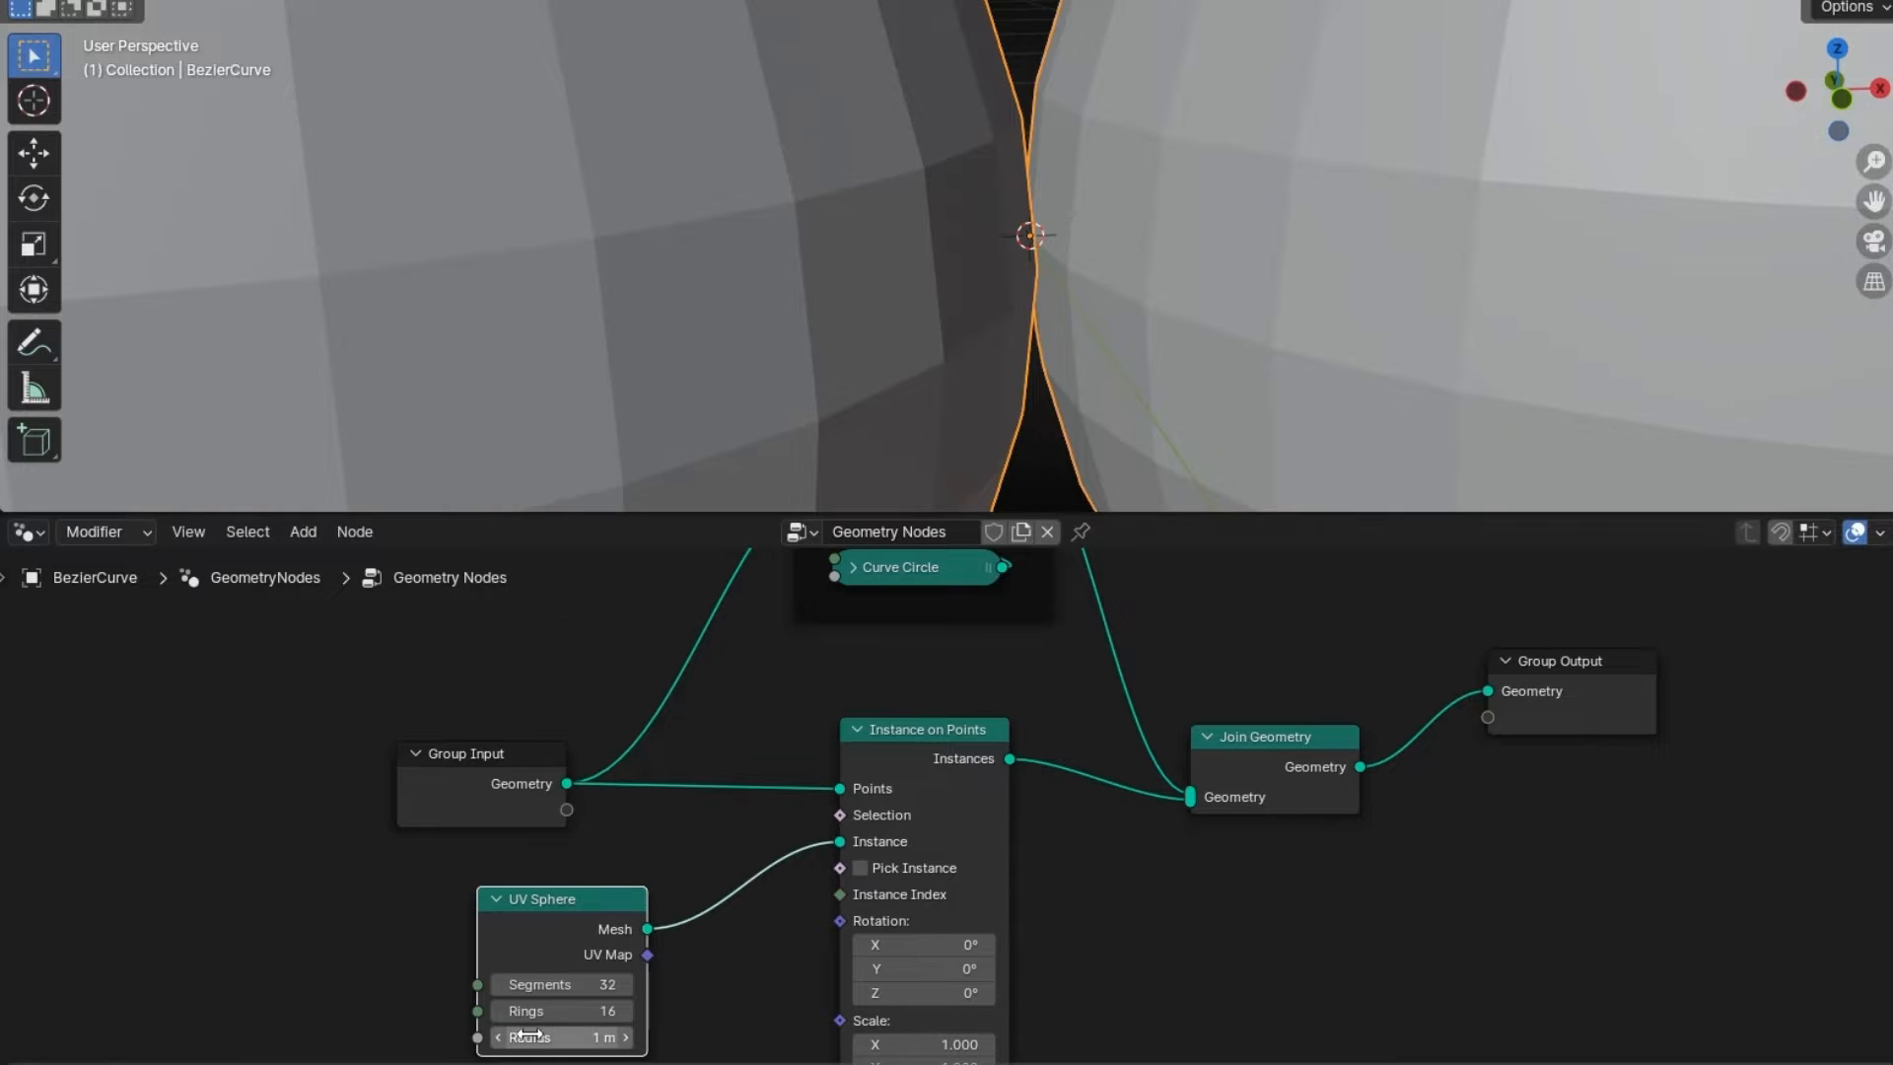
{"action": "type", "text": "0.8"}
{"action": "key", "text": "Return"}
{"action": "left_click", "coordinate": [502, 1042]}
{"action": "left_click", "coordinate": [502, 1042]}
{"action": "left_click", "coordinate": [502, 1042]}
{"action": "left_click", "coordinate": [501, 1042]}
{"action": "left_click", "coordinate": [502, 1042]}
{"action": "left_click", "coordinate": [502, 1042]}
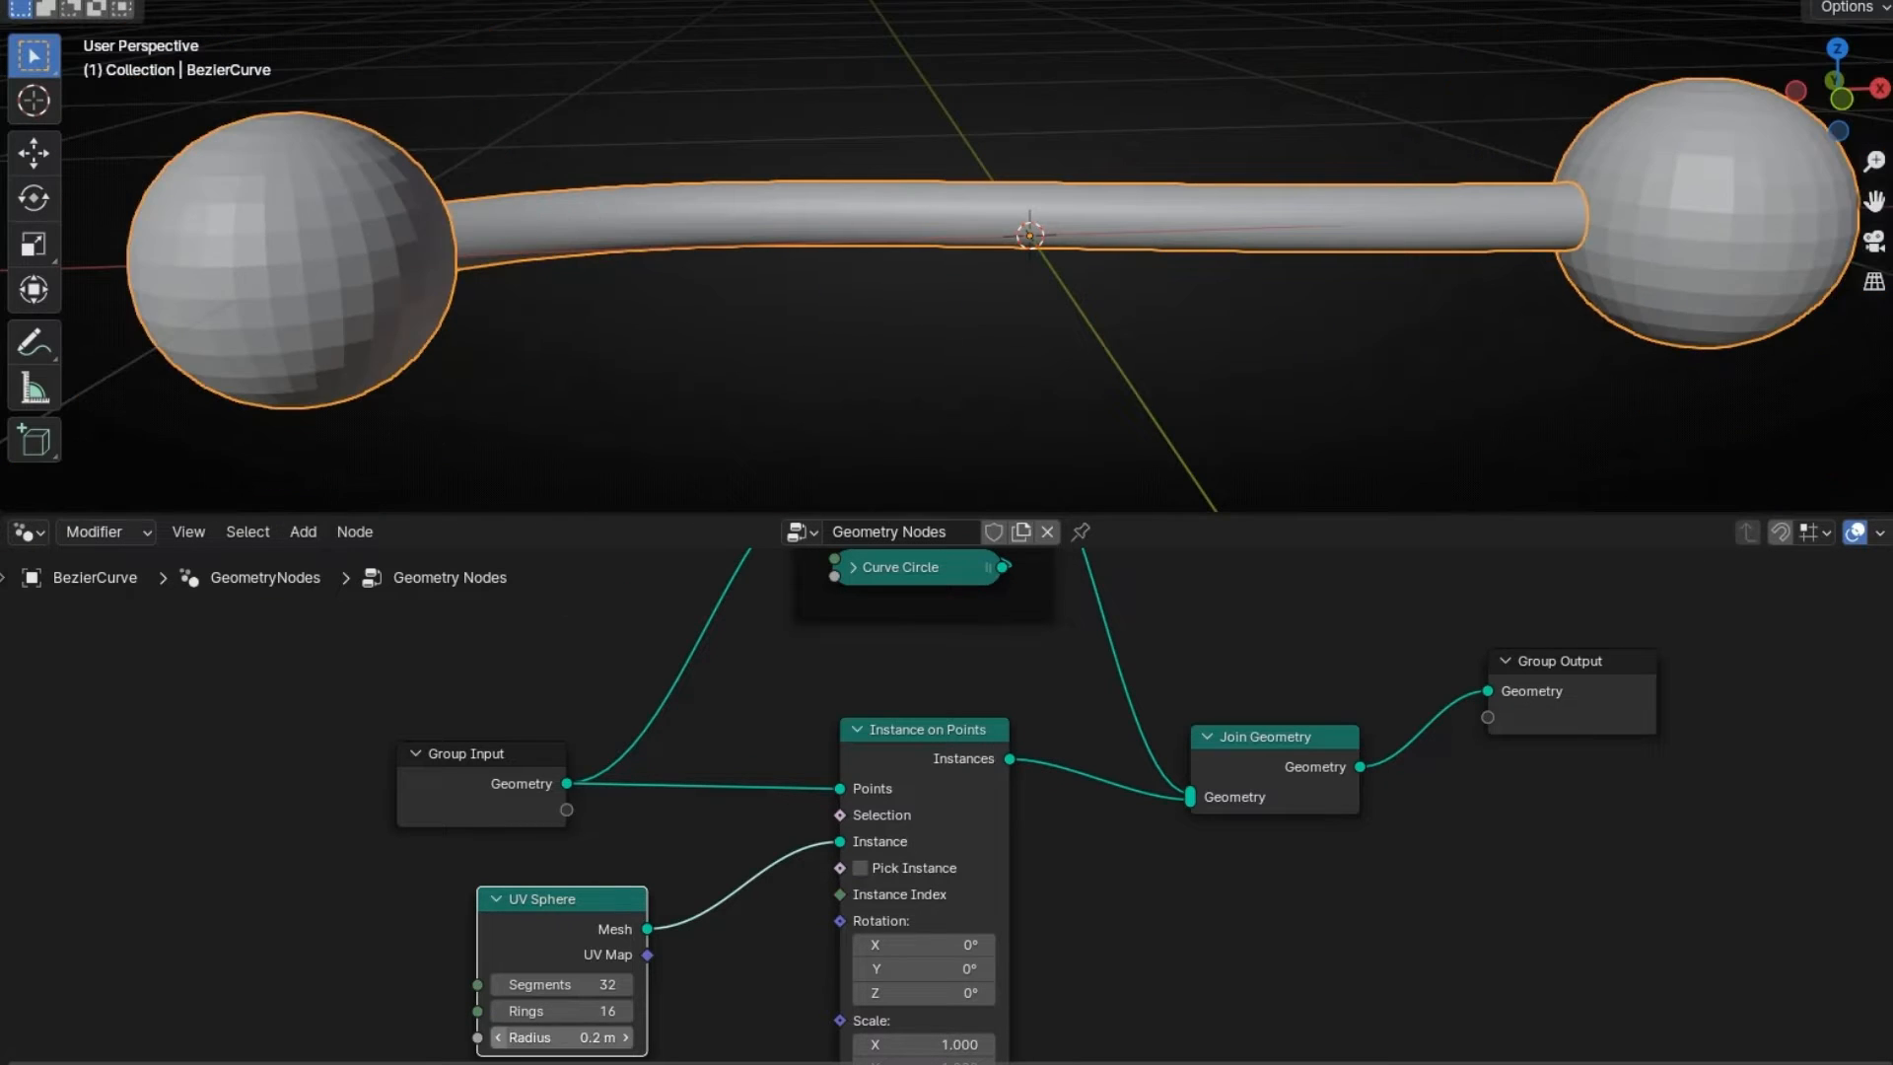
{"action": "left_click", "coordinate": [502, 1042]}
{"action": "left_click", "coordinate": [502, 1042]}
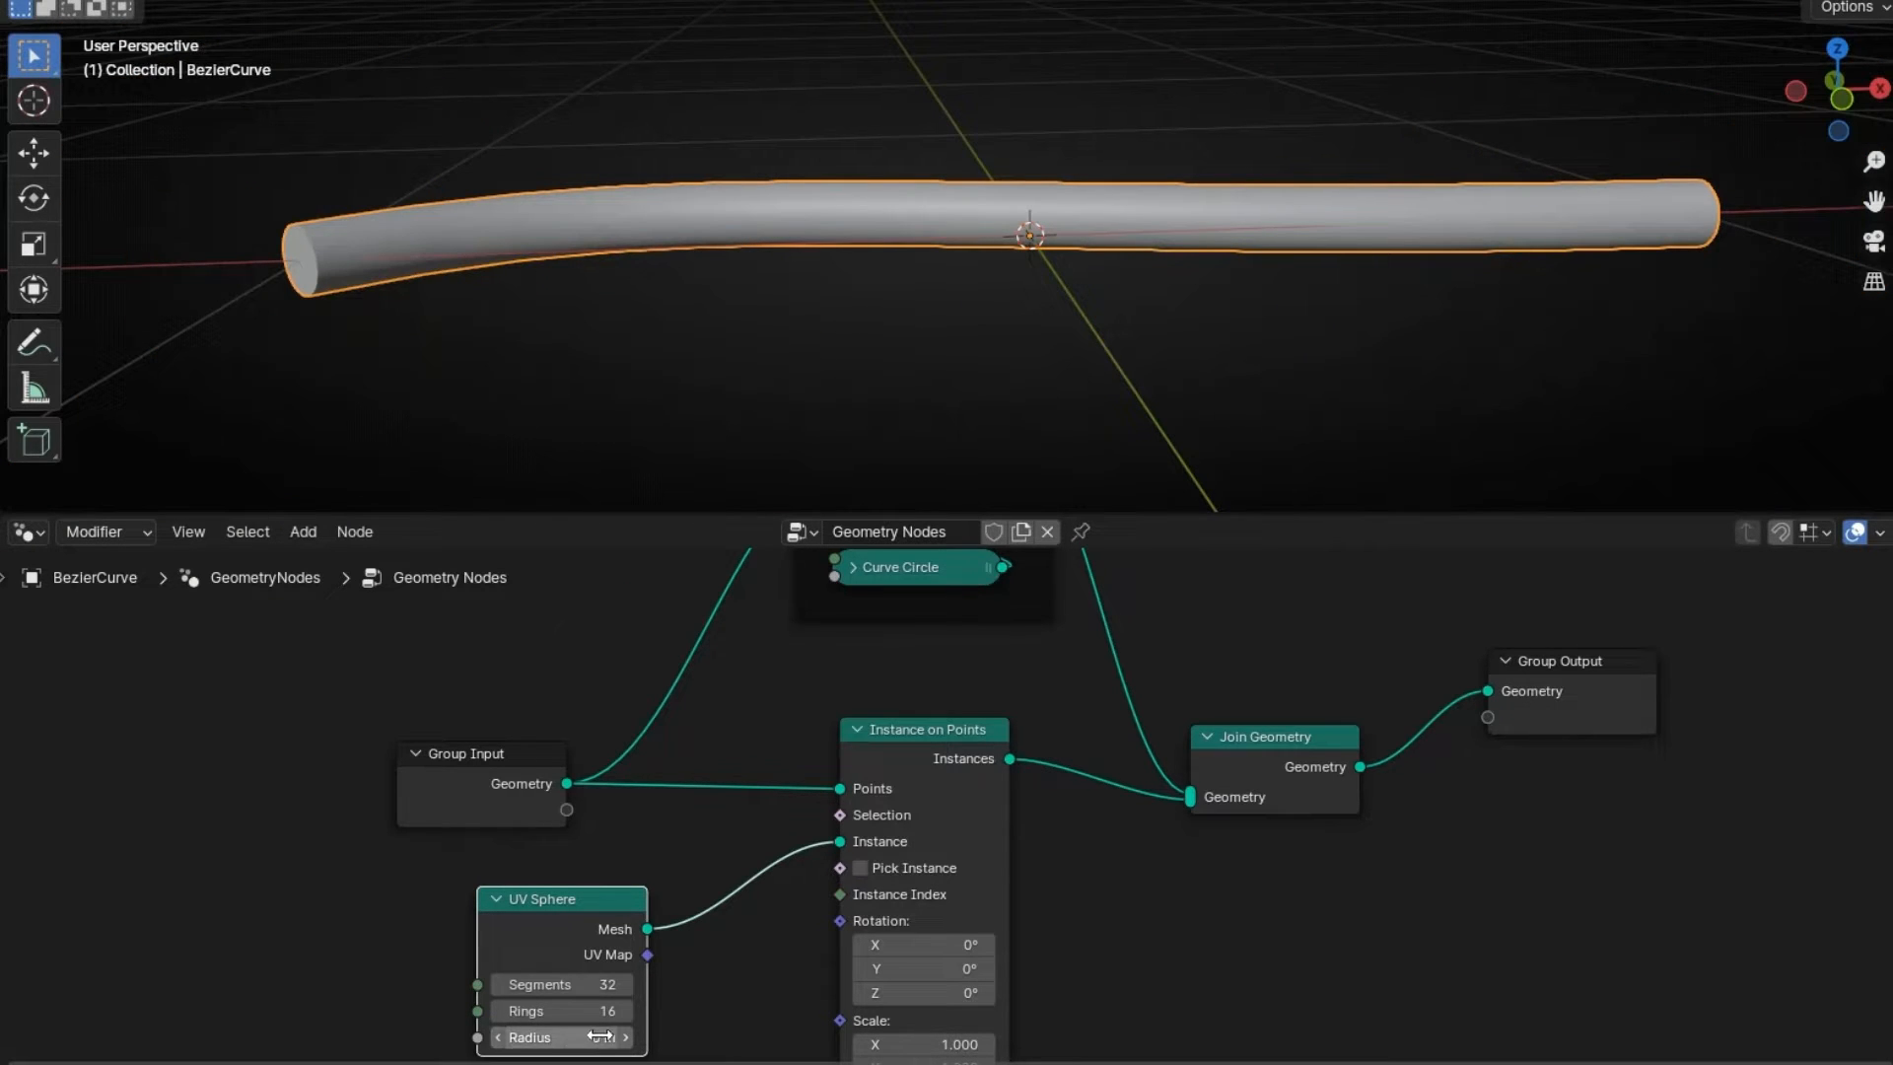
{"action": "left_click", "coordinate": [547, 1038]}
{"action": "type", "text": "0.05"}
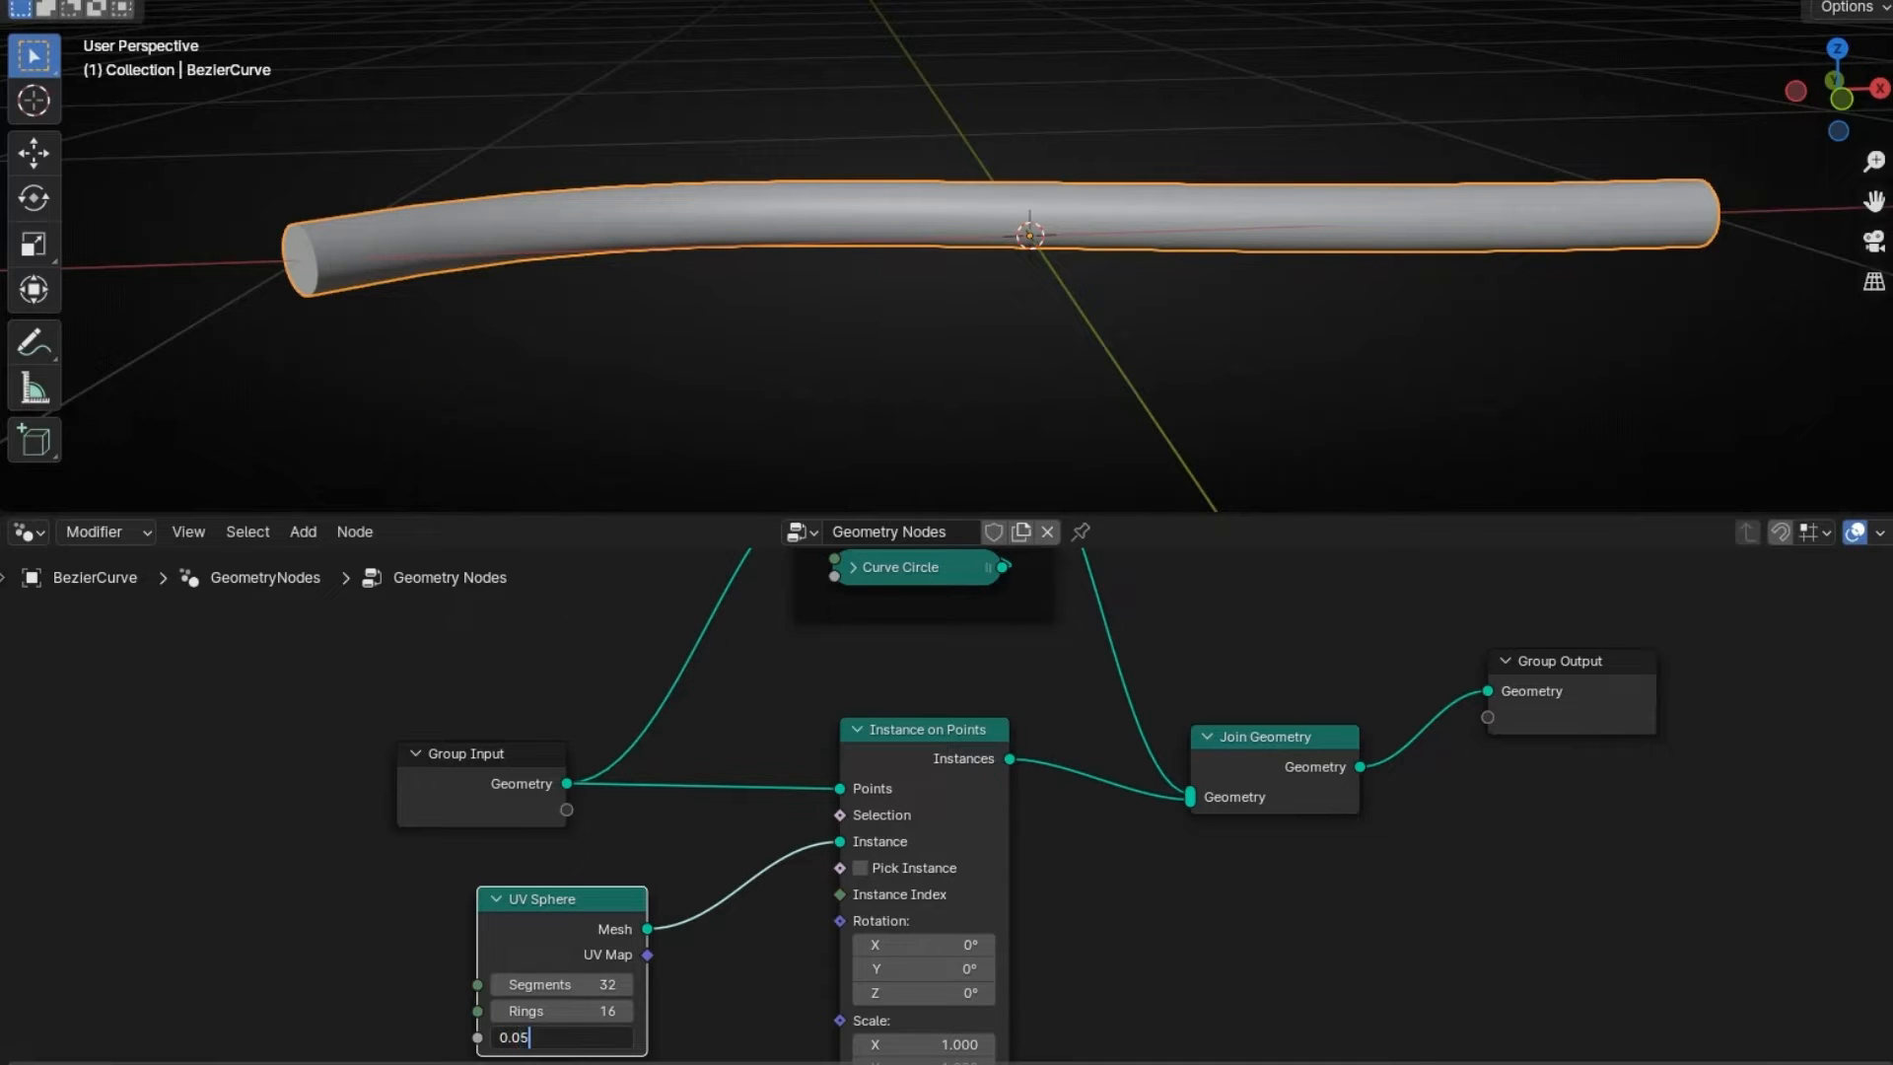
{"action": "key", "text": "Return"}
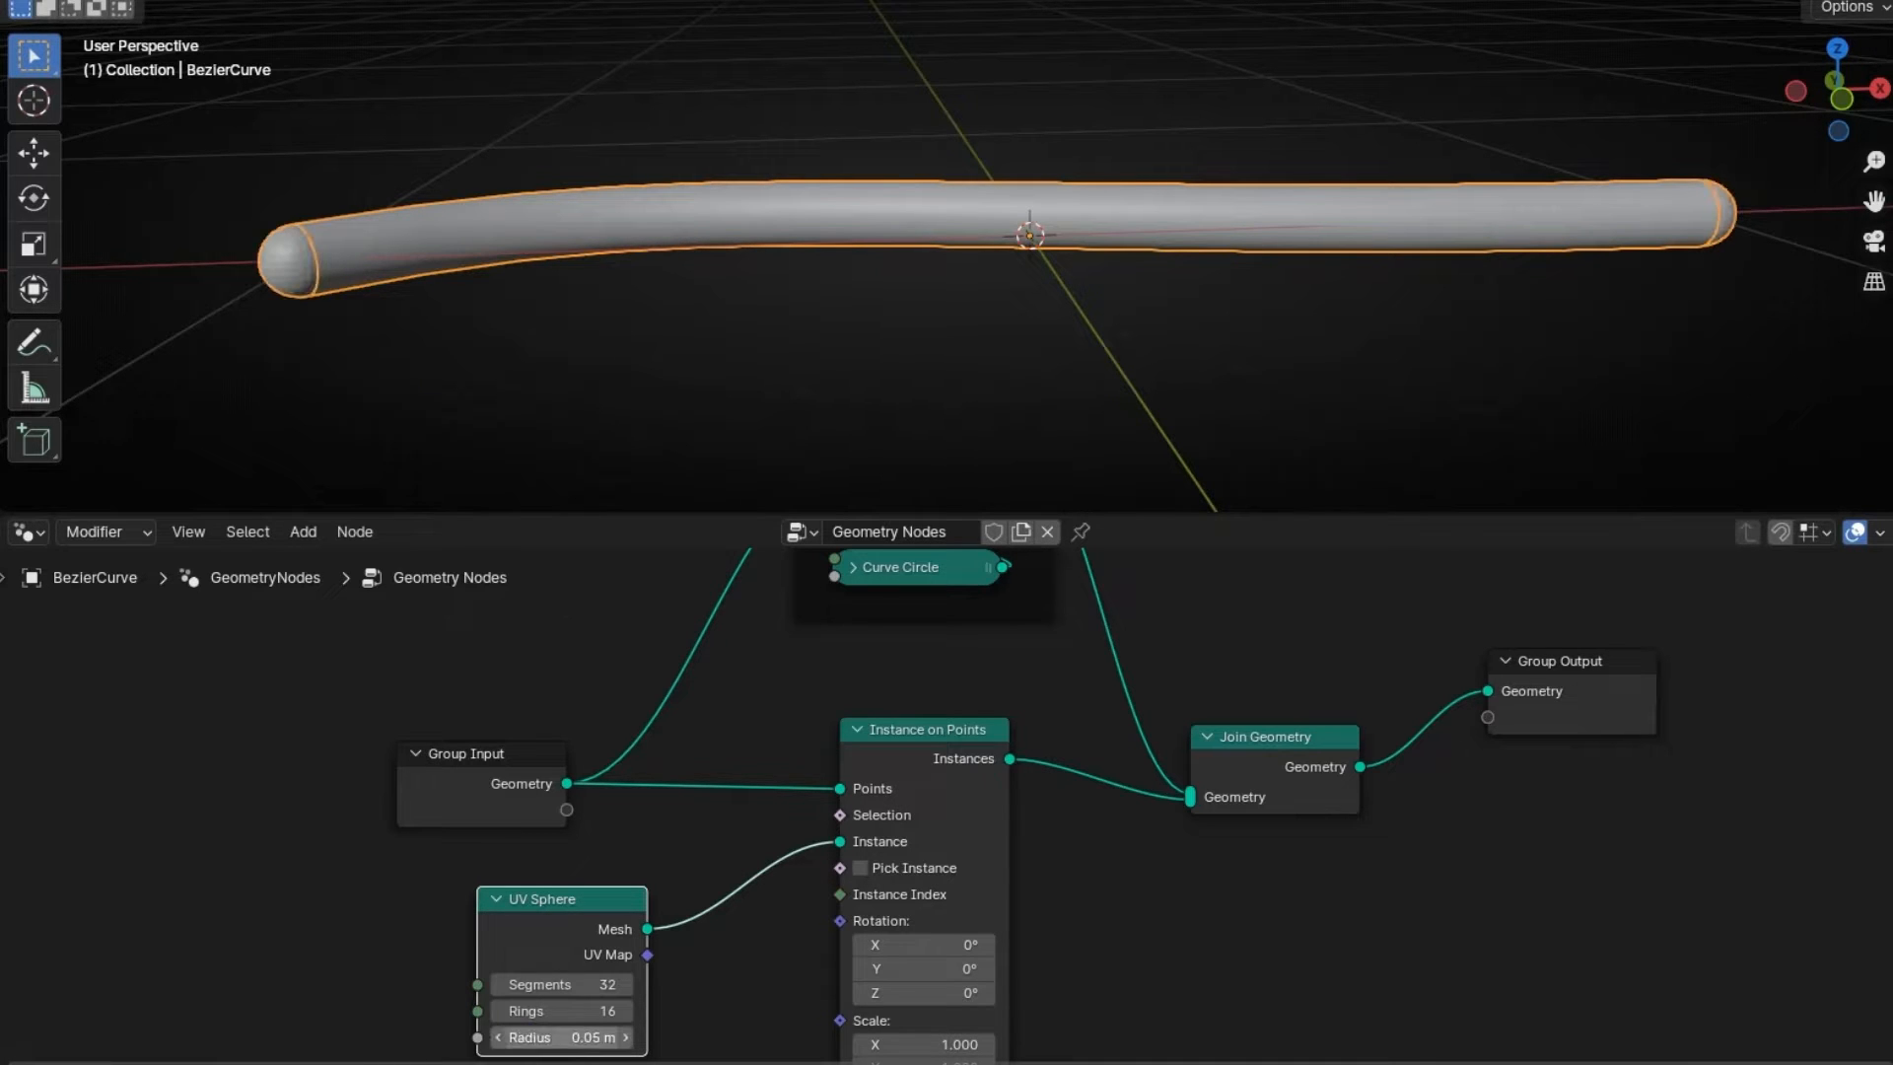
{"action": "left_click", "coordinate": [419, 375]}
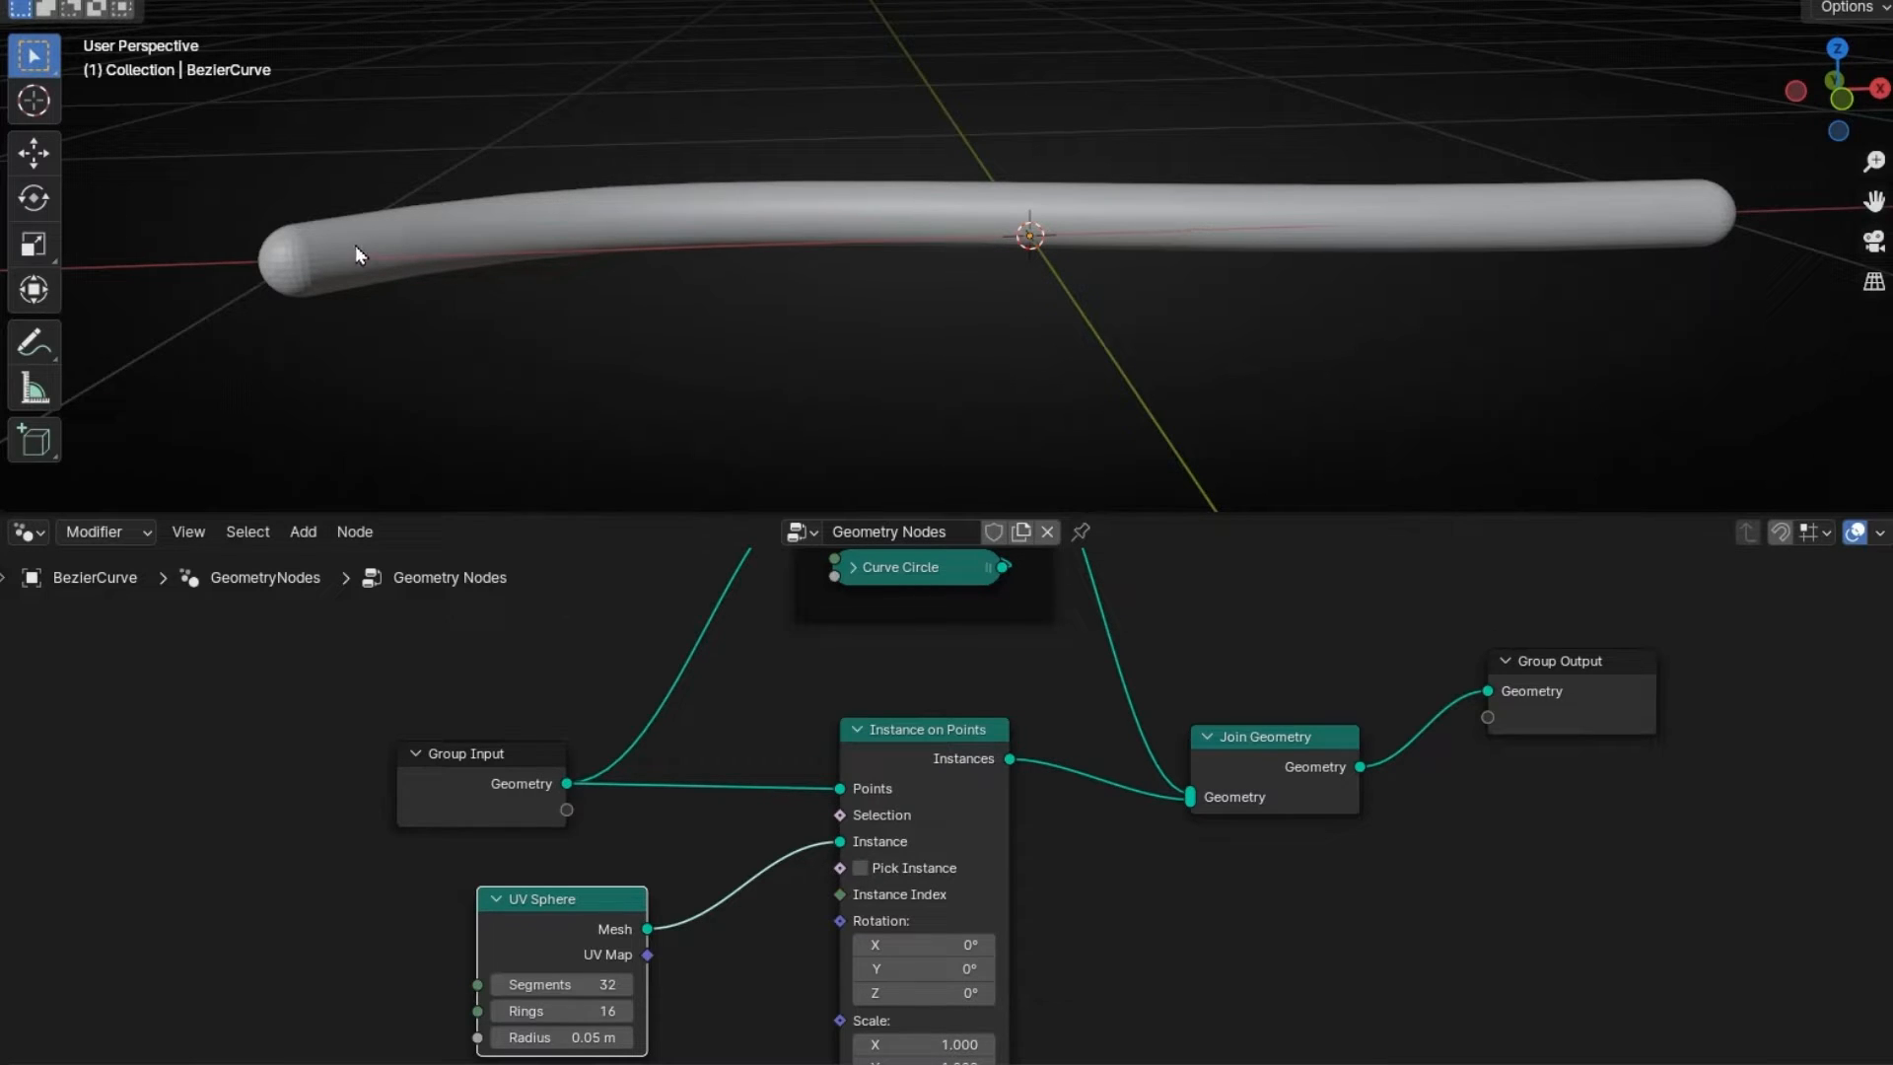
- Add a Value node driving both the UV Sphere radius and the Curve Circle radius
{"action": "left_click", "coordinate": [864, 730]}
{"action": "left_click_drag", "start_coordinate": [522, 898], "coordinate": [885, 806]}
{"action": "left_click_drag", "start_coordinate": [840, 949], "coordinate": [722, 878]}
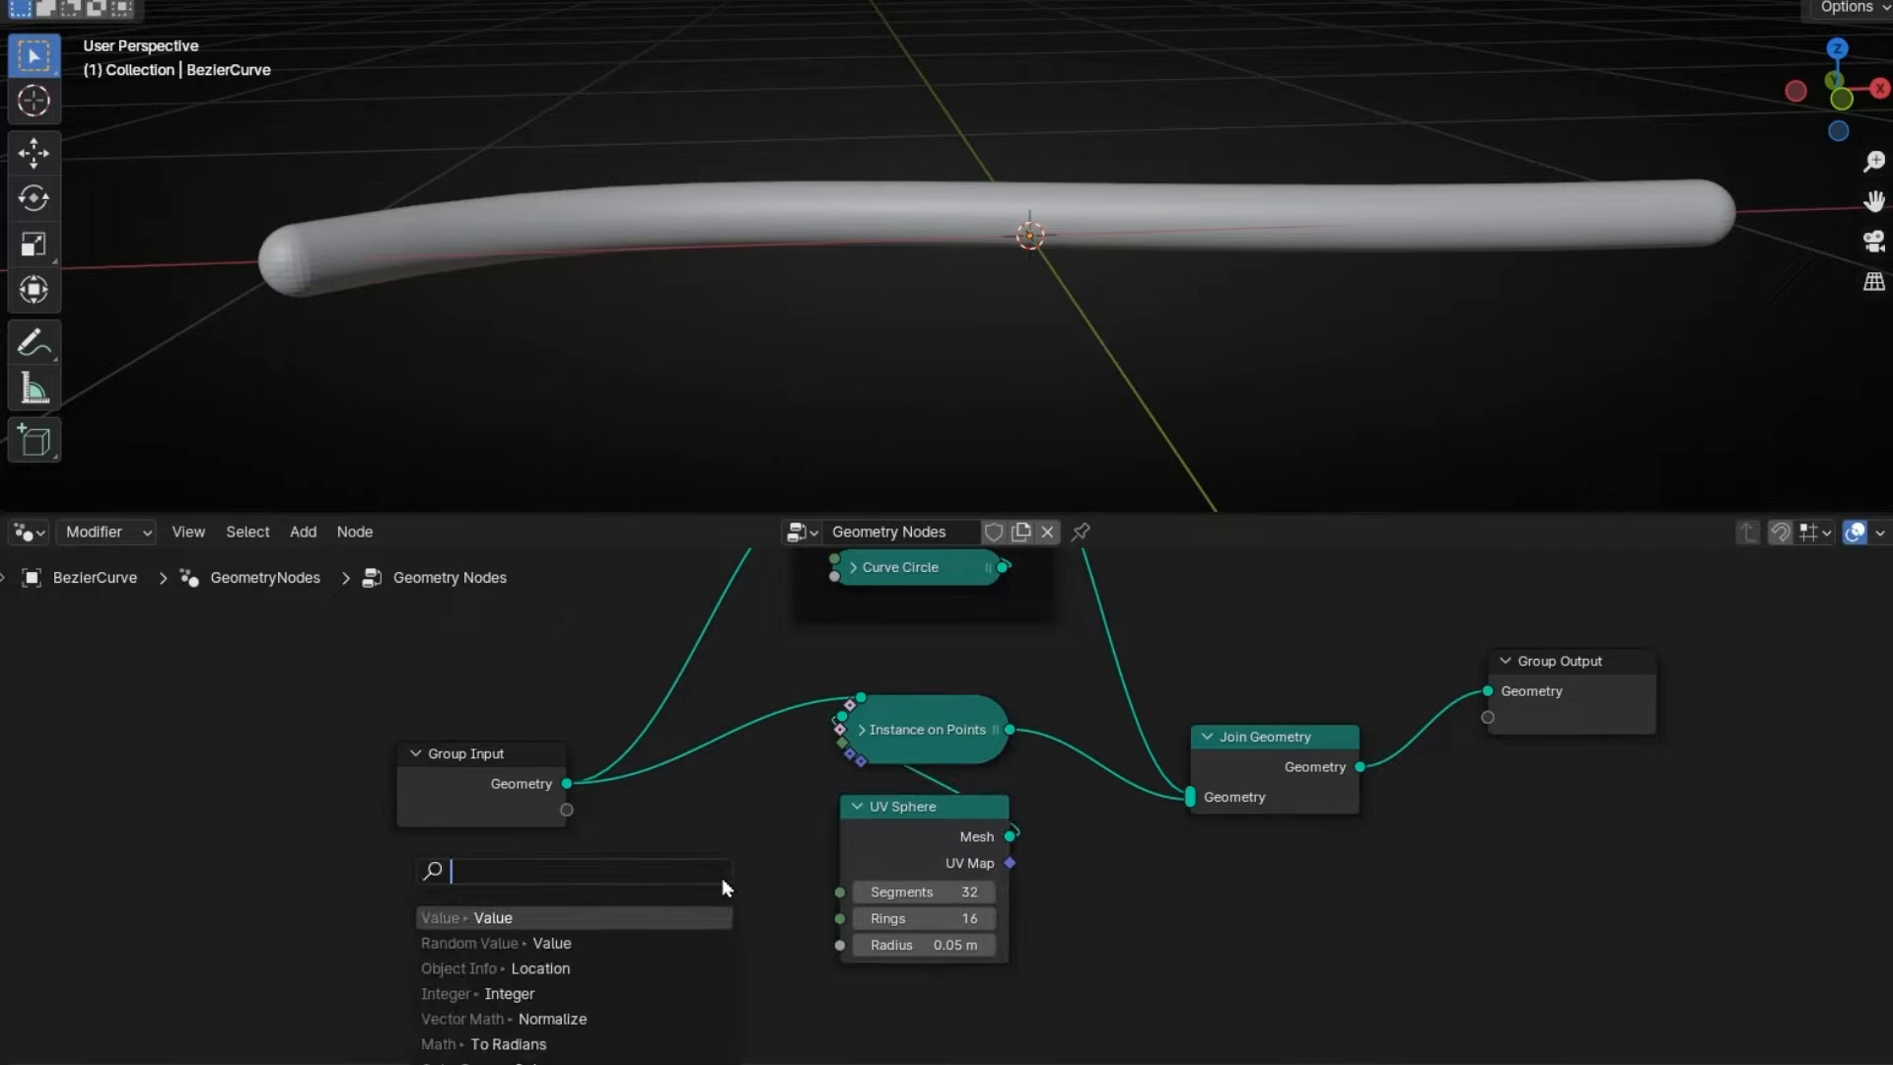
{"action": "type", "text": "val"}
{"action": "key", "text": "Return"}
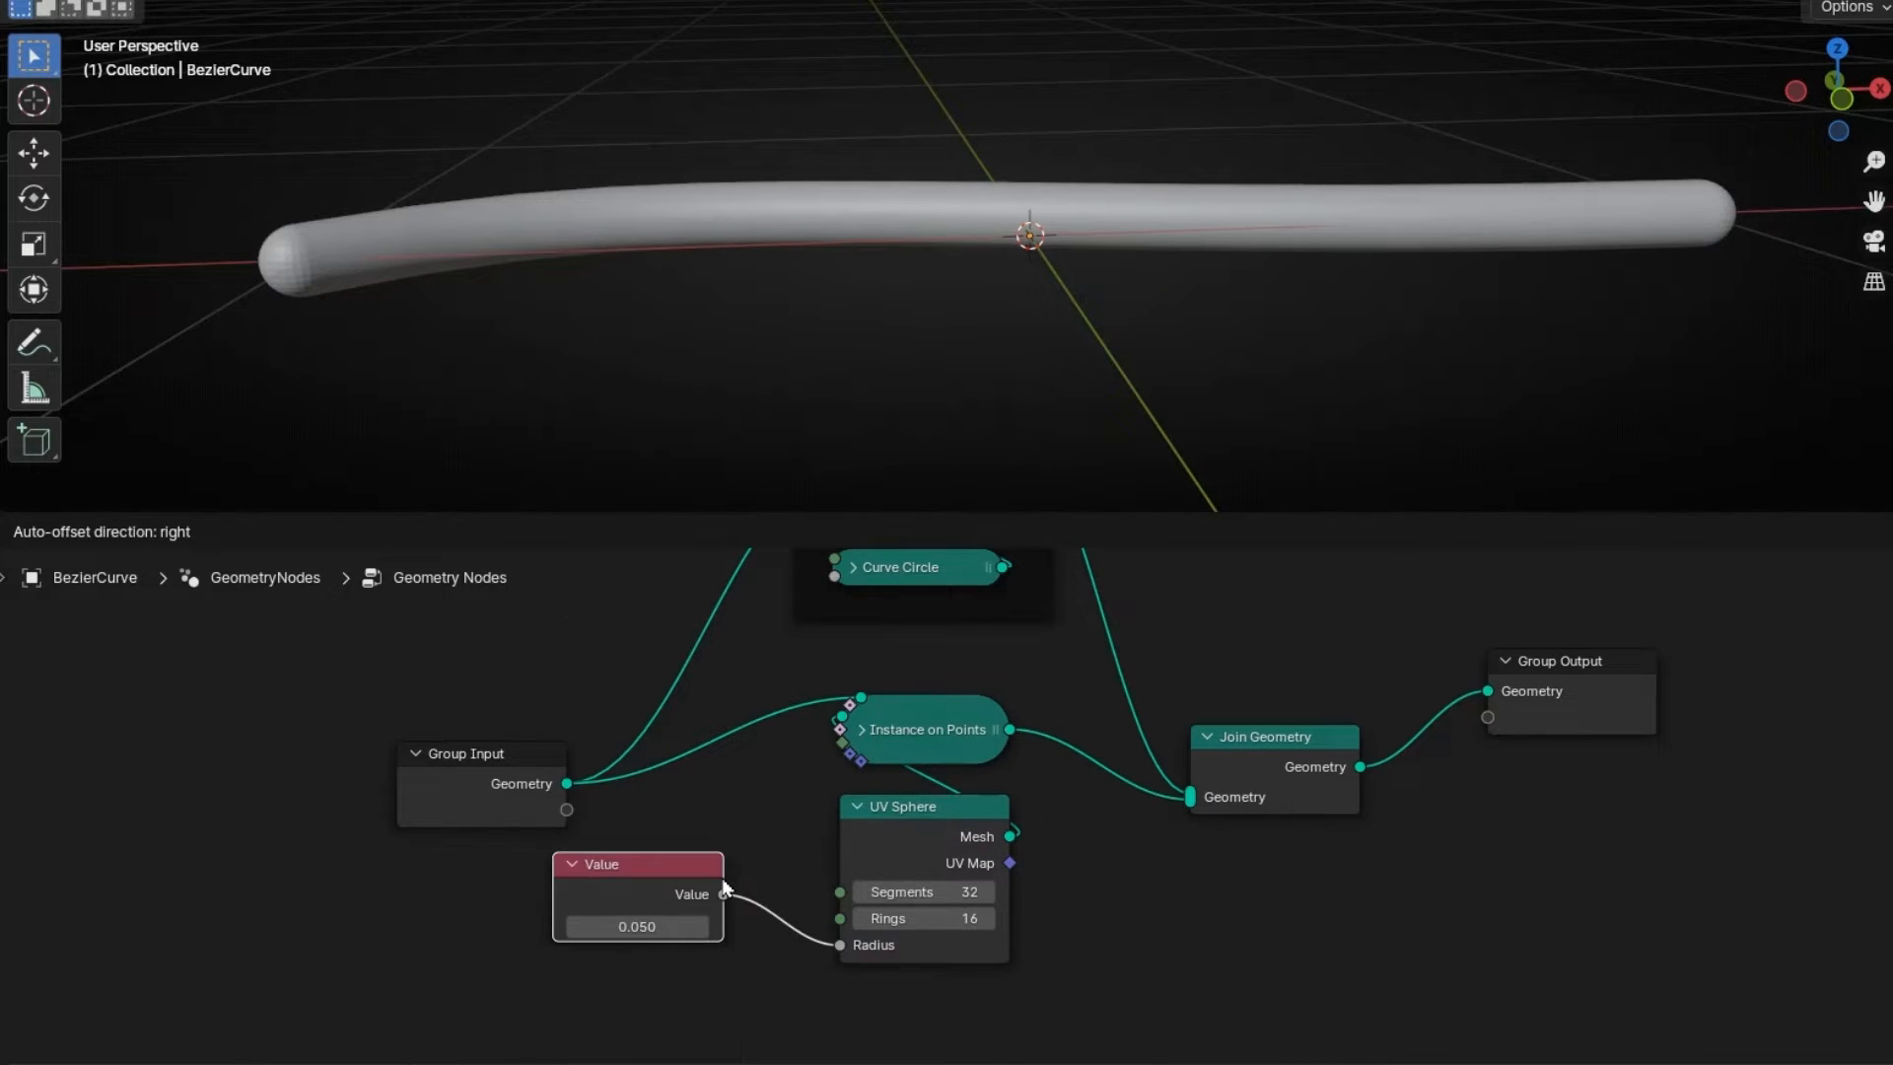
{"action": "left_click", "coordinate": [725, 887]}
{"action": "left_click", "coordinate": [854, 566]}
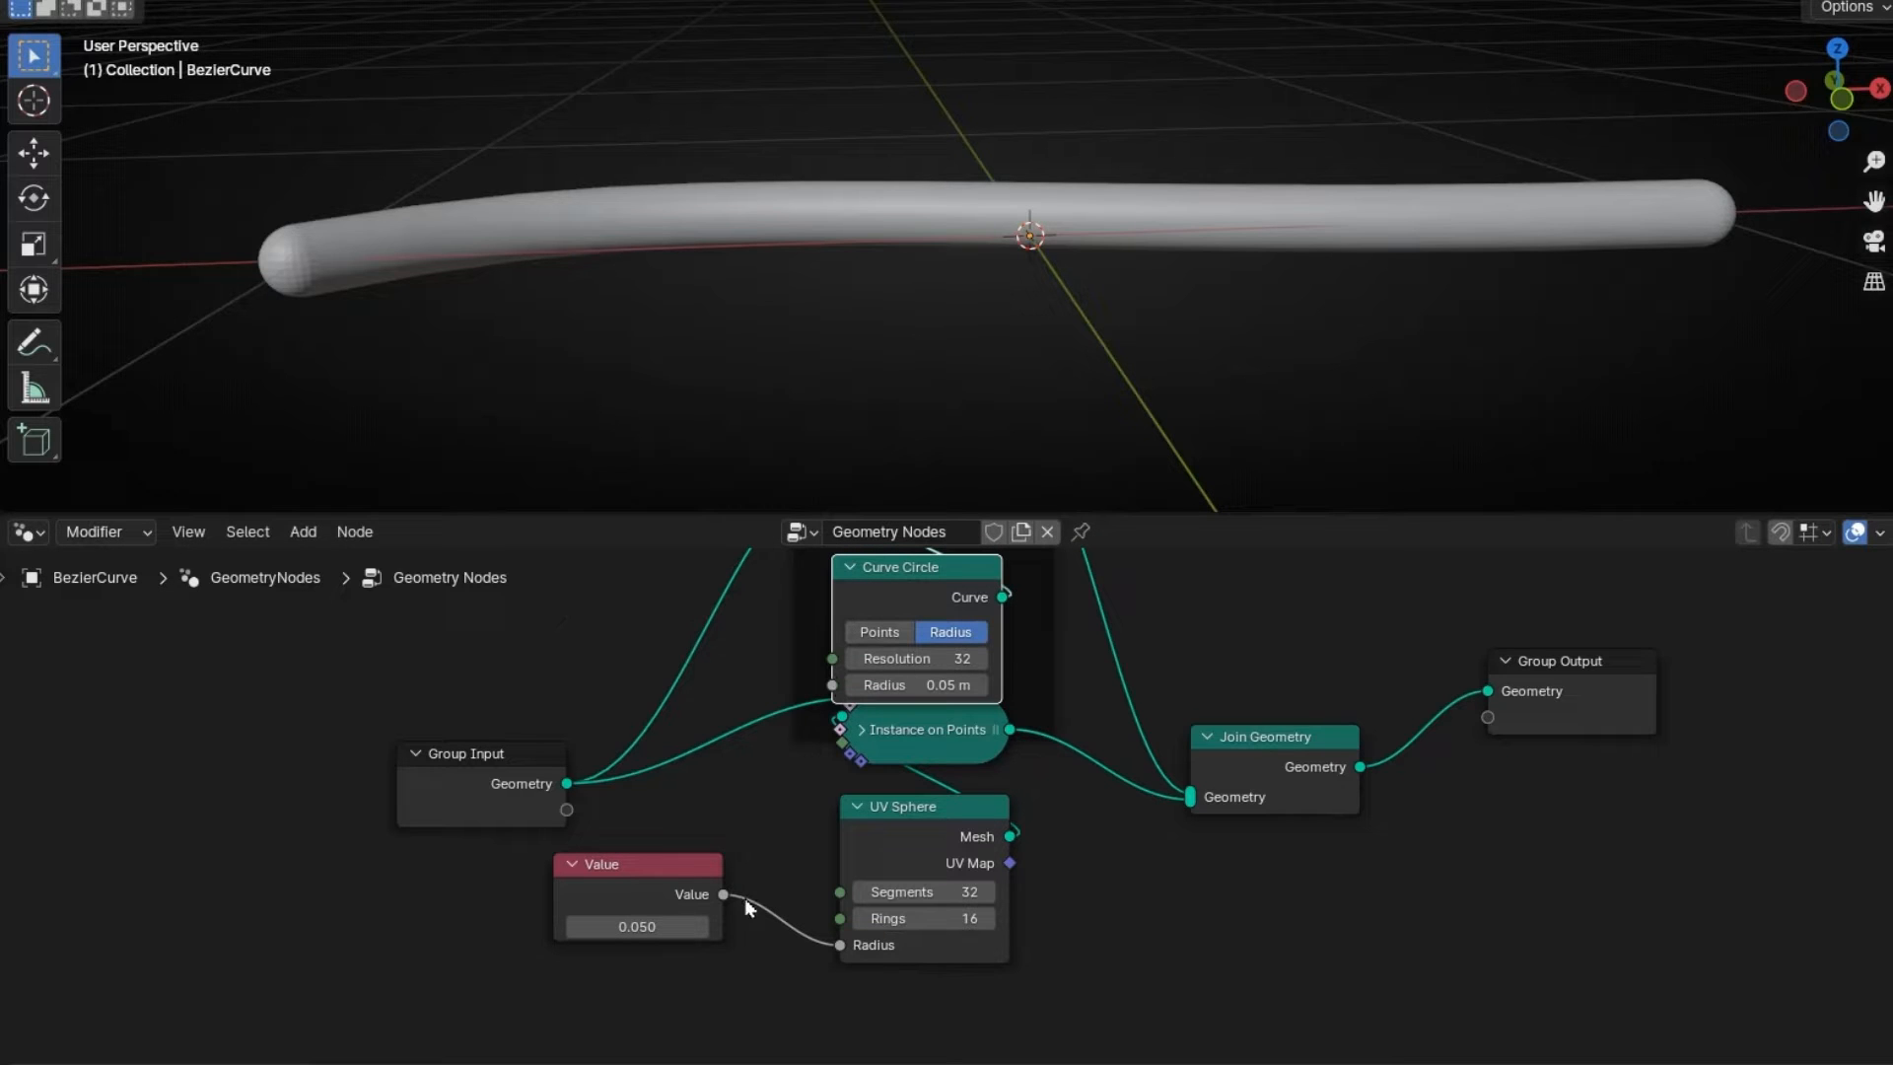
{"action": "left_click_drag", "start_coordinate": [724, 897], "coordinate": [833, 684]}
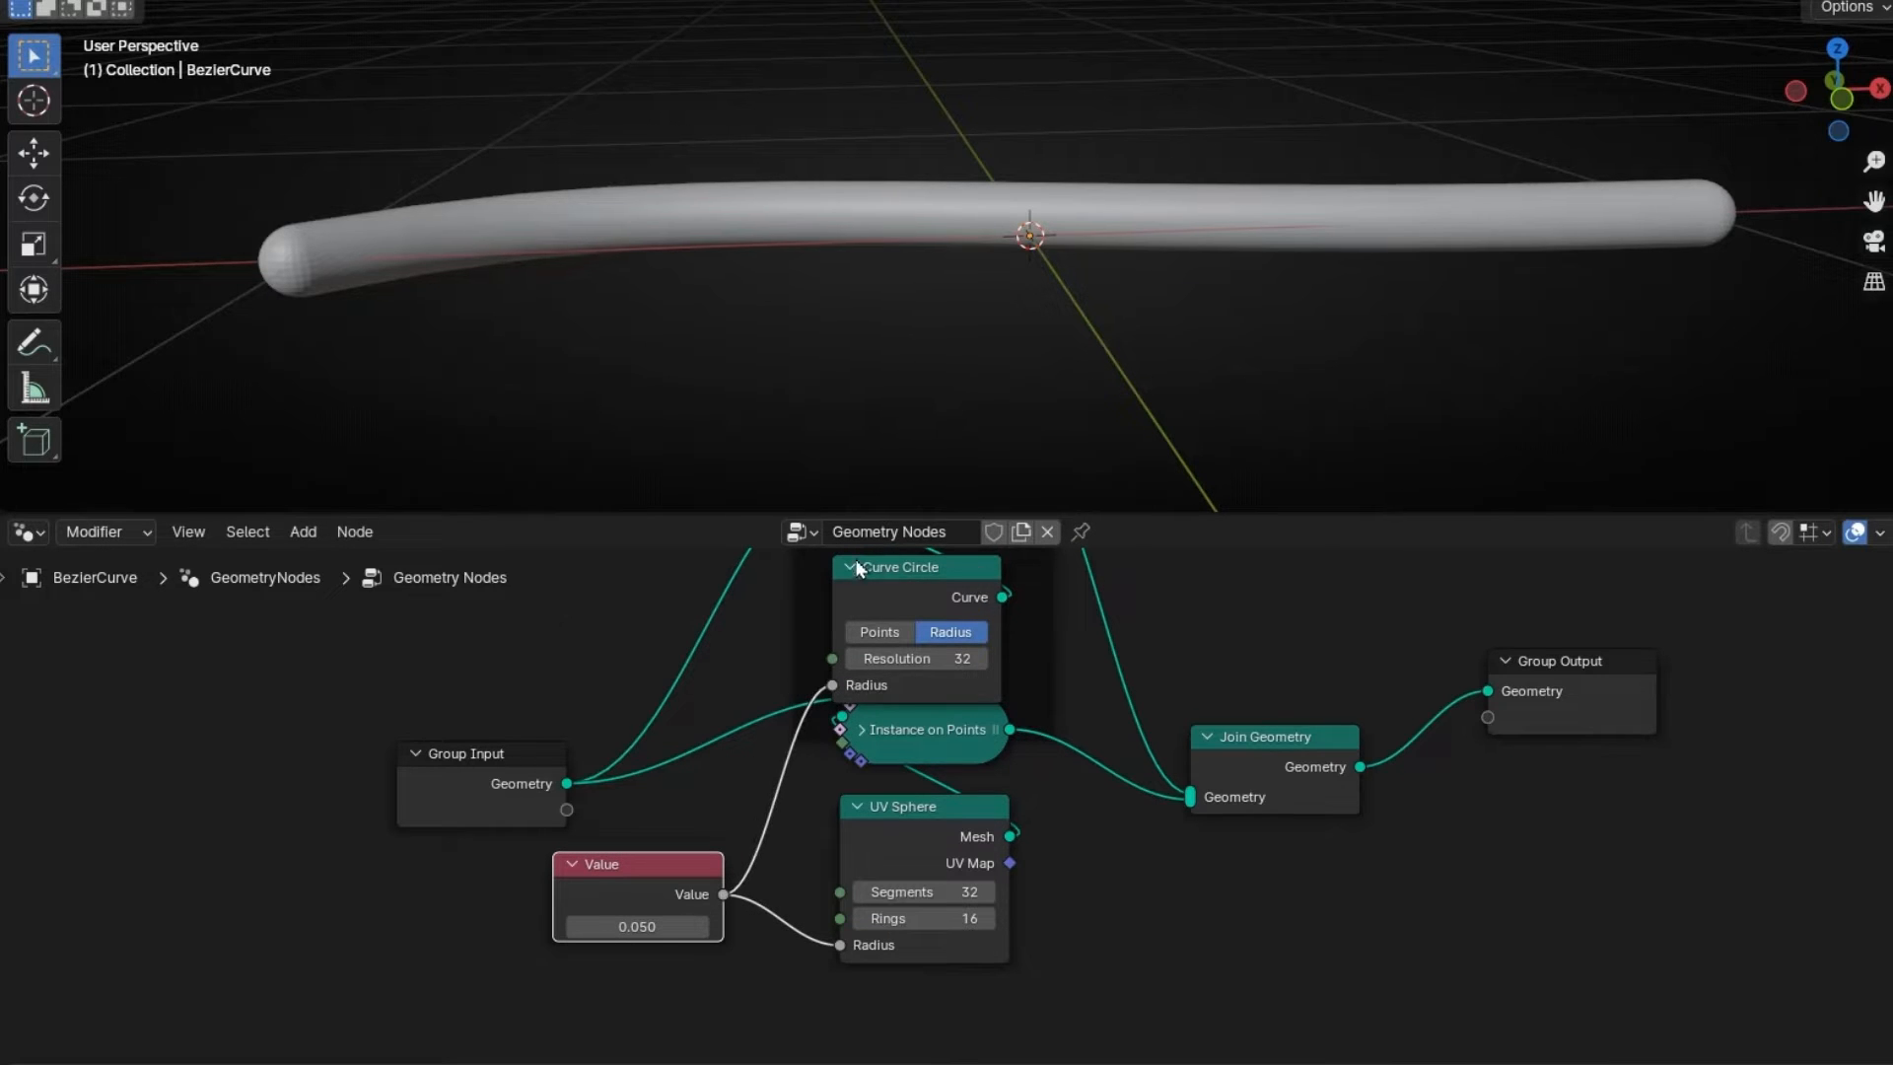
{"action": "left_click", "coordinate": [848, 567]}
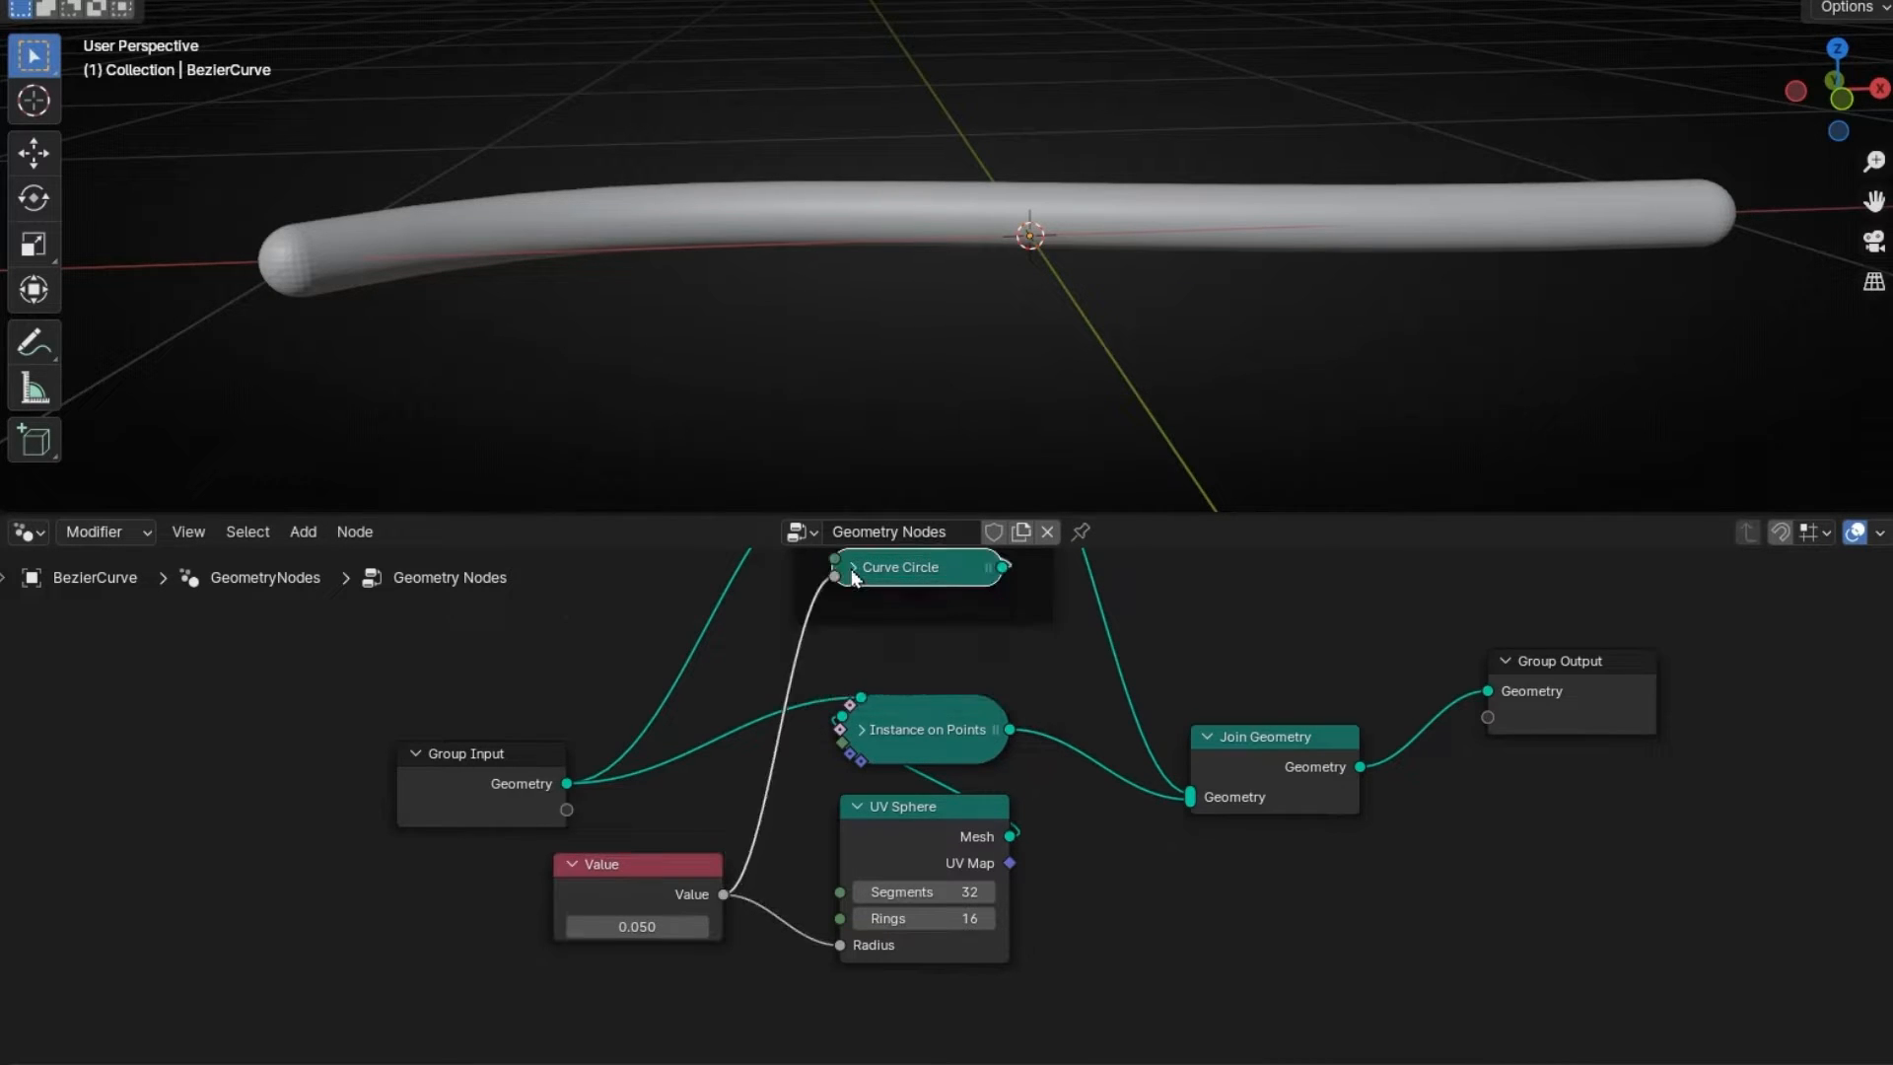
- Try shared values like 0.150 and 0.250, then return it to 0.050
{"action": "left_click", "coordinate": [701, 927]}
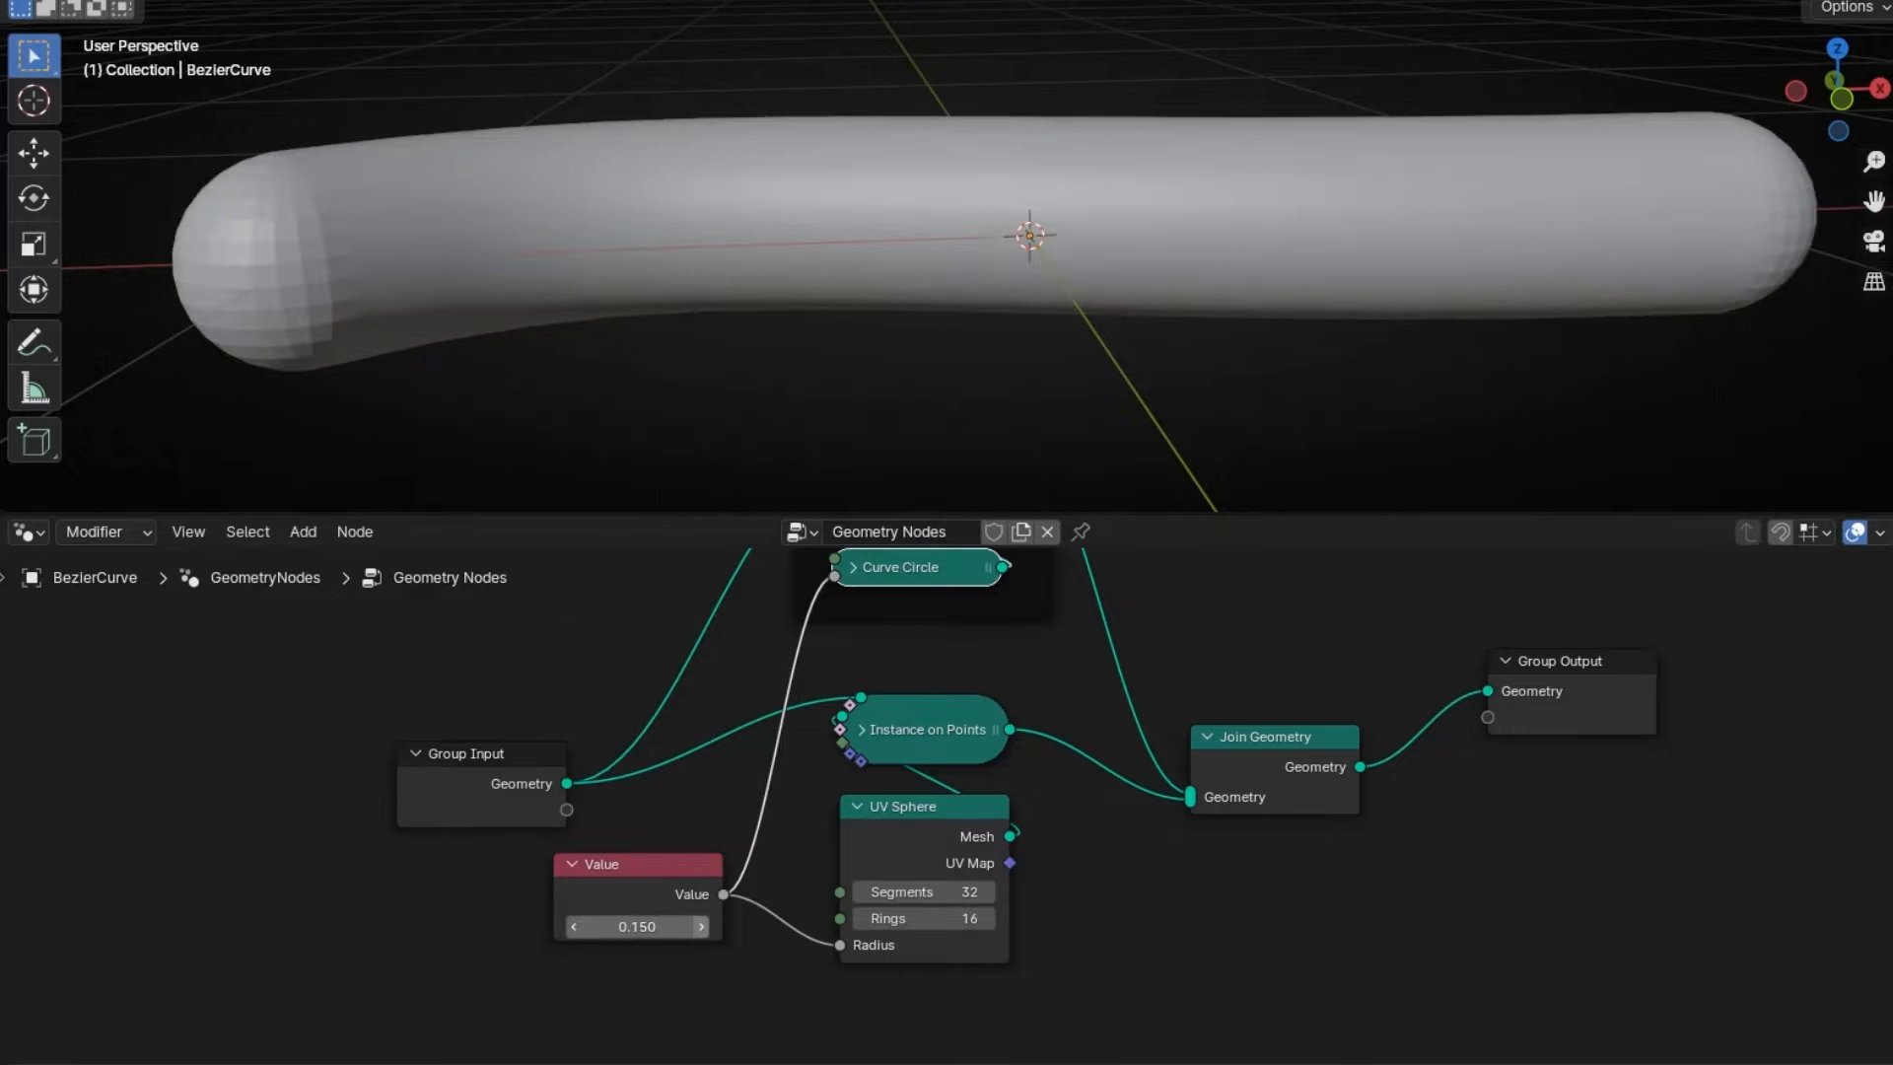
{"action": "left_click", "coordinate": [575, 927]}
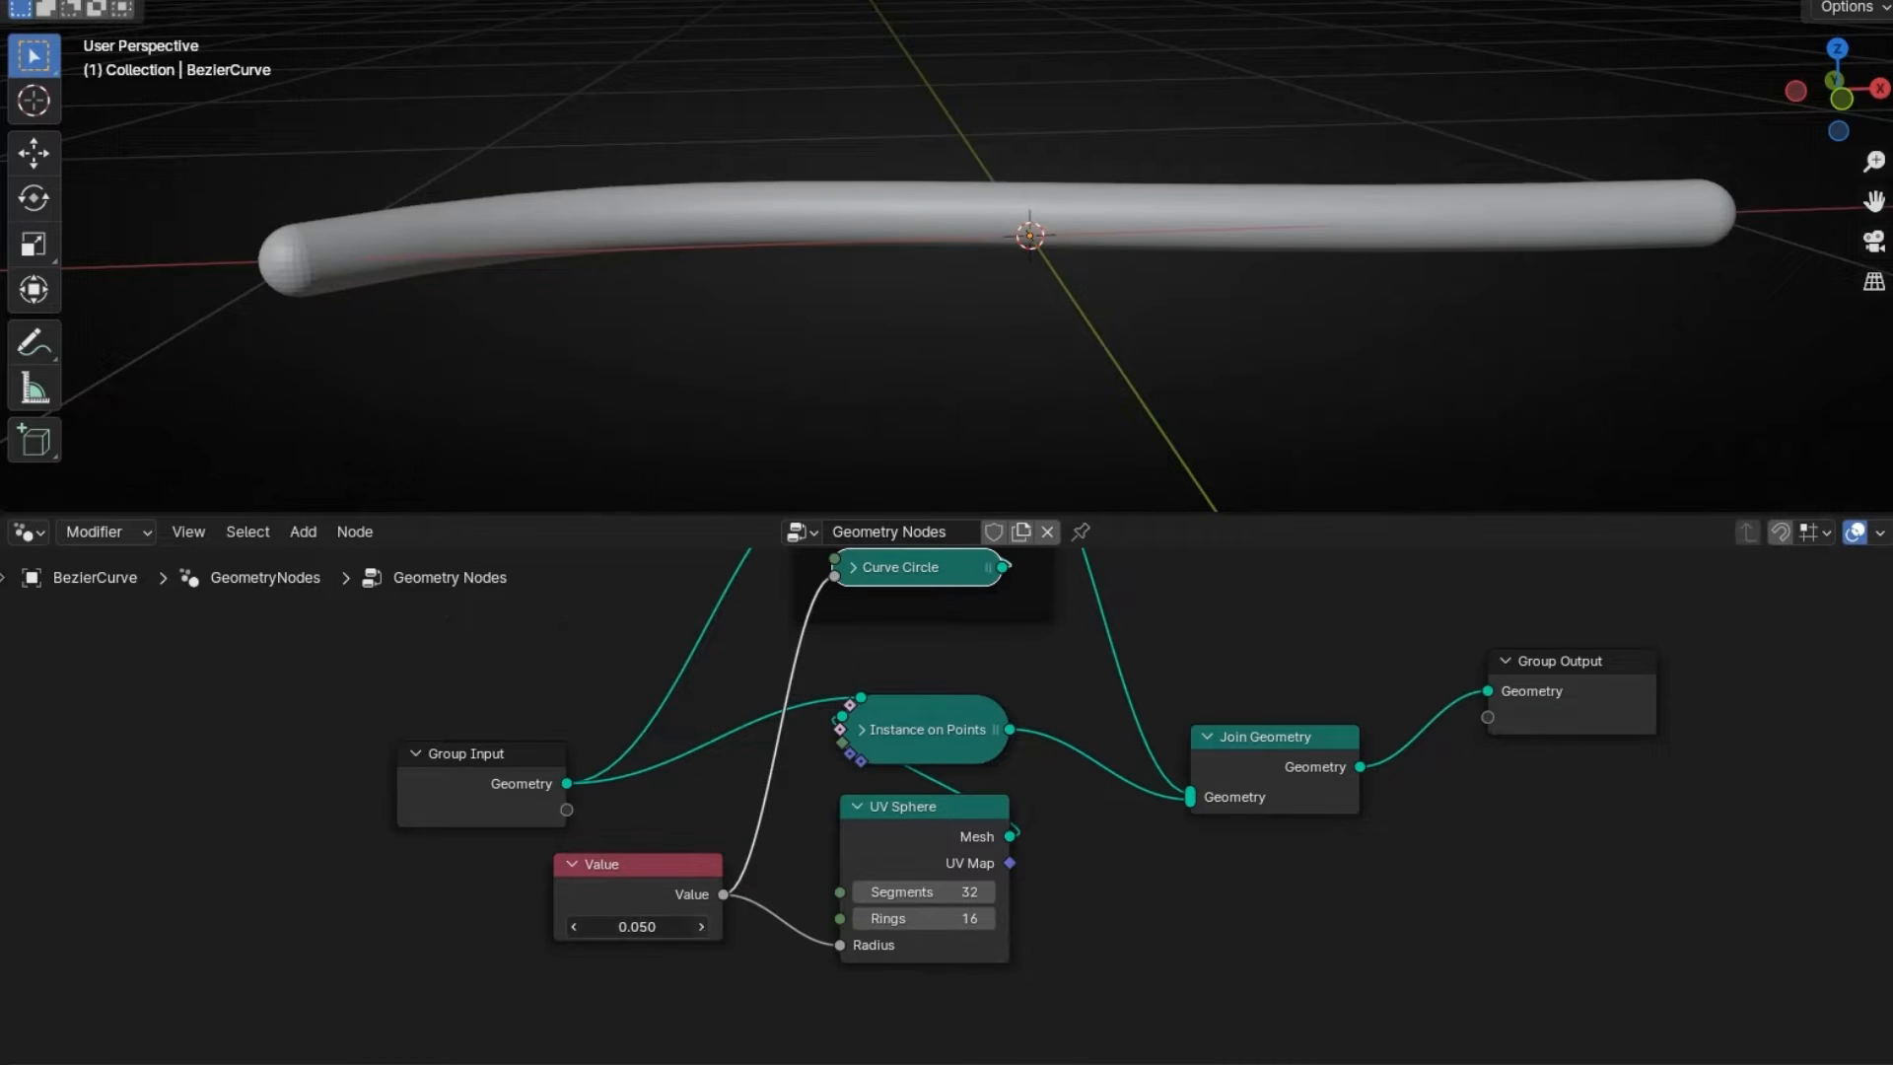
{"action": "left_click_drag", "start_coordinate": [577, 927], "coordinate": [565, 937]}
{"action": "left_click", "coordinate": [568, 931]}
{"action": "left_click", "coordinate": [568, 931]}
{"action": "middle_click_drag", "start_coordinate": [204, 309], "coordinate": [636, 227]}
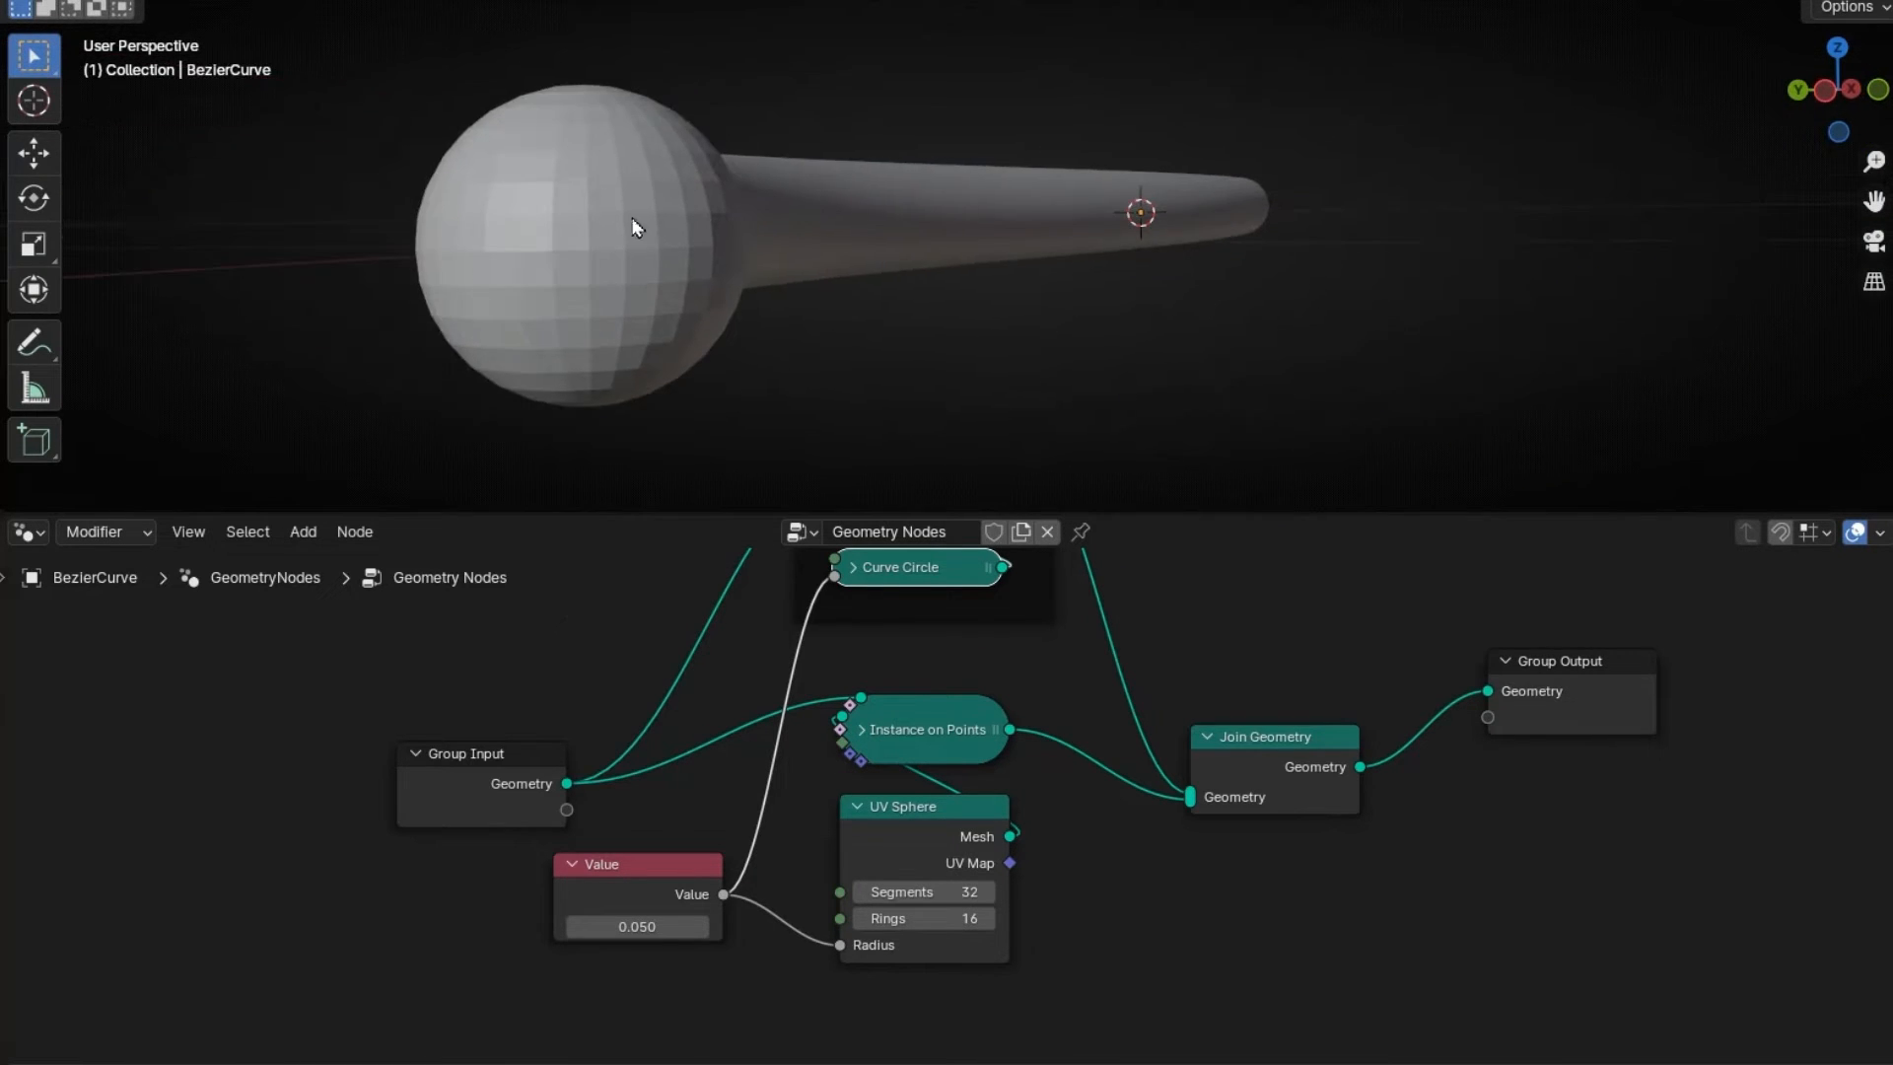
{"action": "middle_click_drag", "start_coordinate": [1131, 316], "coordinate": [1035, 346]}
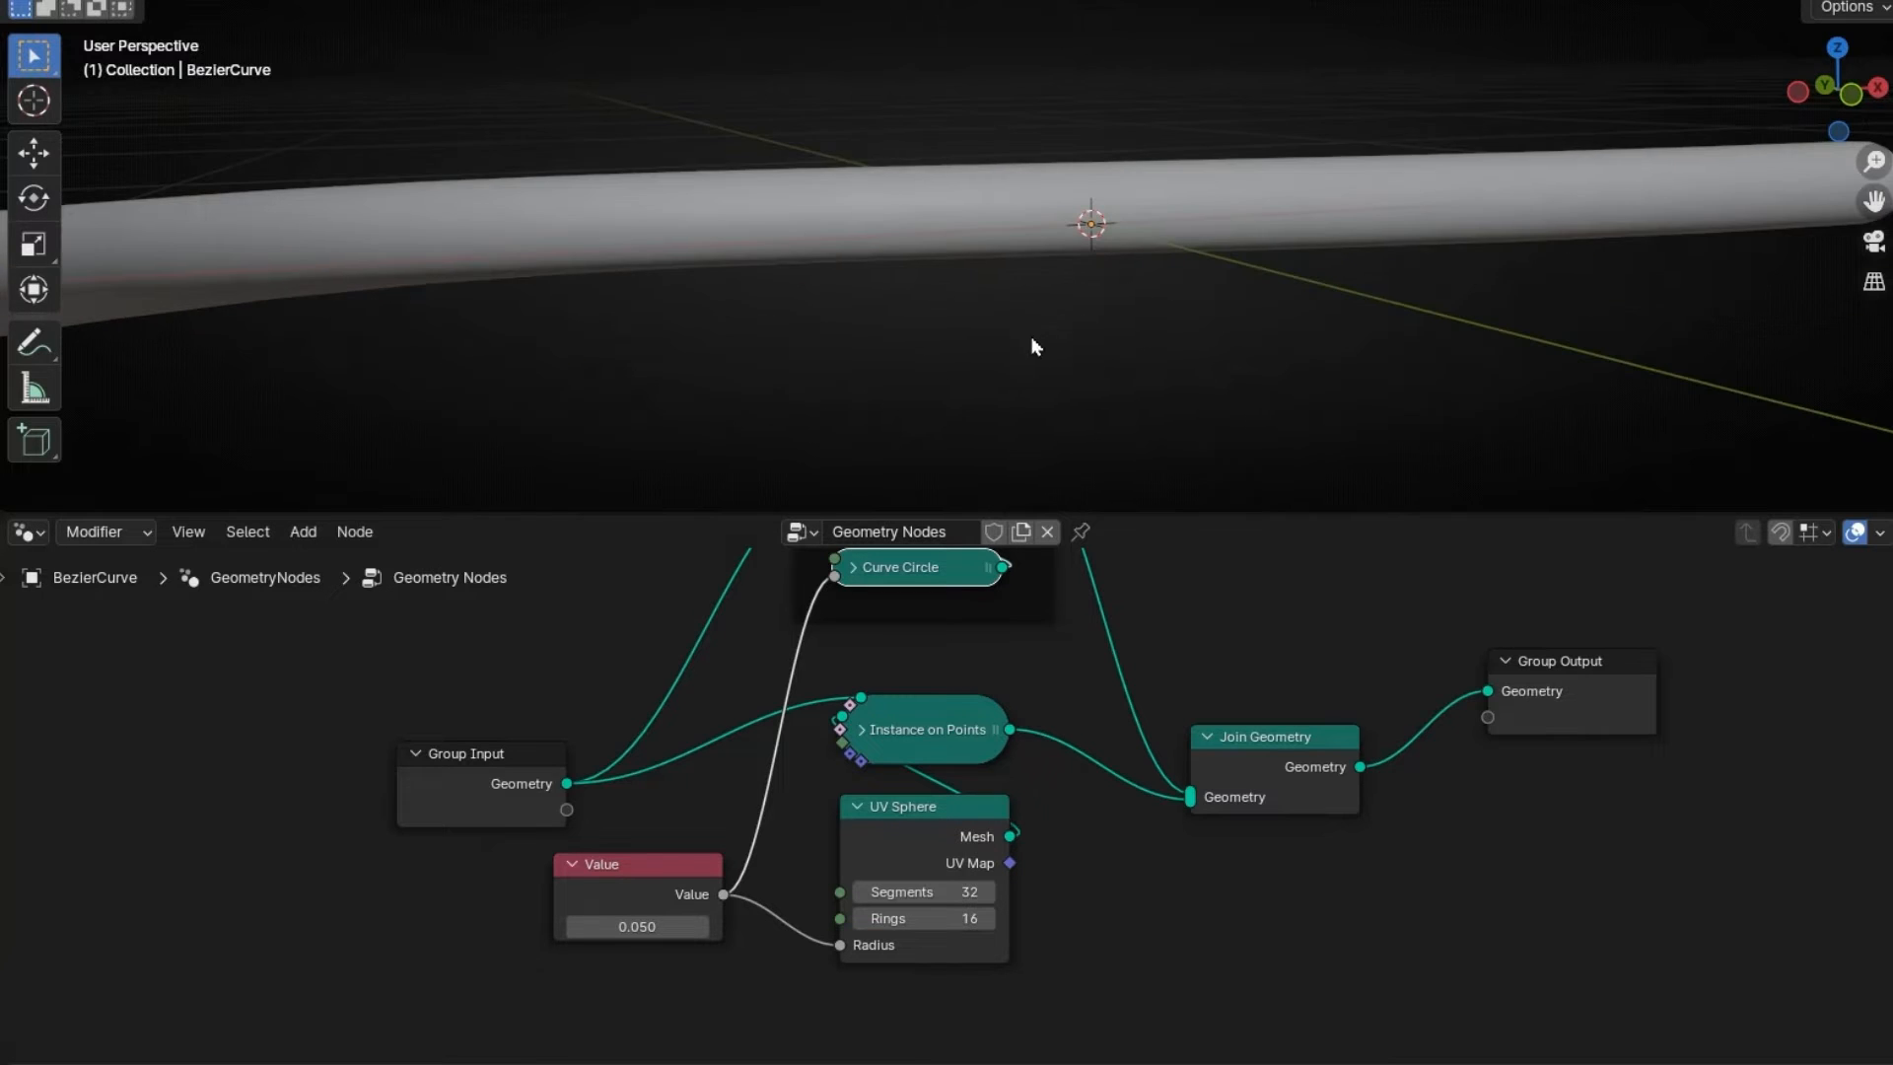
- Move Group Output right and pull its input link to insert a new node
{"action": "middle_click_drag", "start_coordinate": [1576, 782], "coordinate": [1143, 767]}
{"action": "left_click_drag", "start_coordinate": [1143, 767], "coordinate": [1331, 800]}
{"action": "left_click_drag", "start_coordinate": [1194, 757], "coordinate": [1102, 759]}
- Insert a Set Shade Smooth node before Group Output and compare with it muted
{"action": "type", "text": "shade"}
{"action": "key", "text": "Return"}
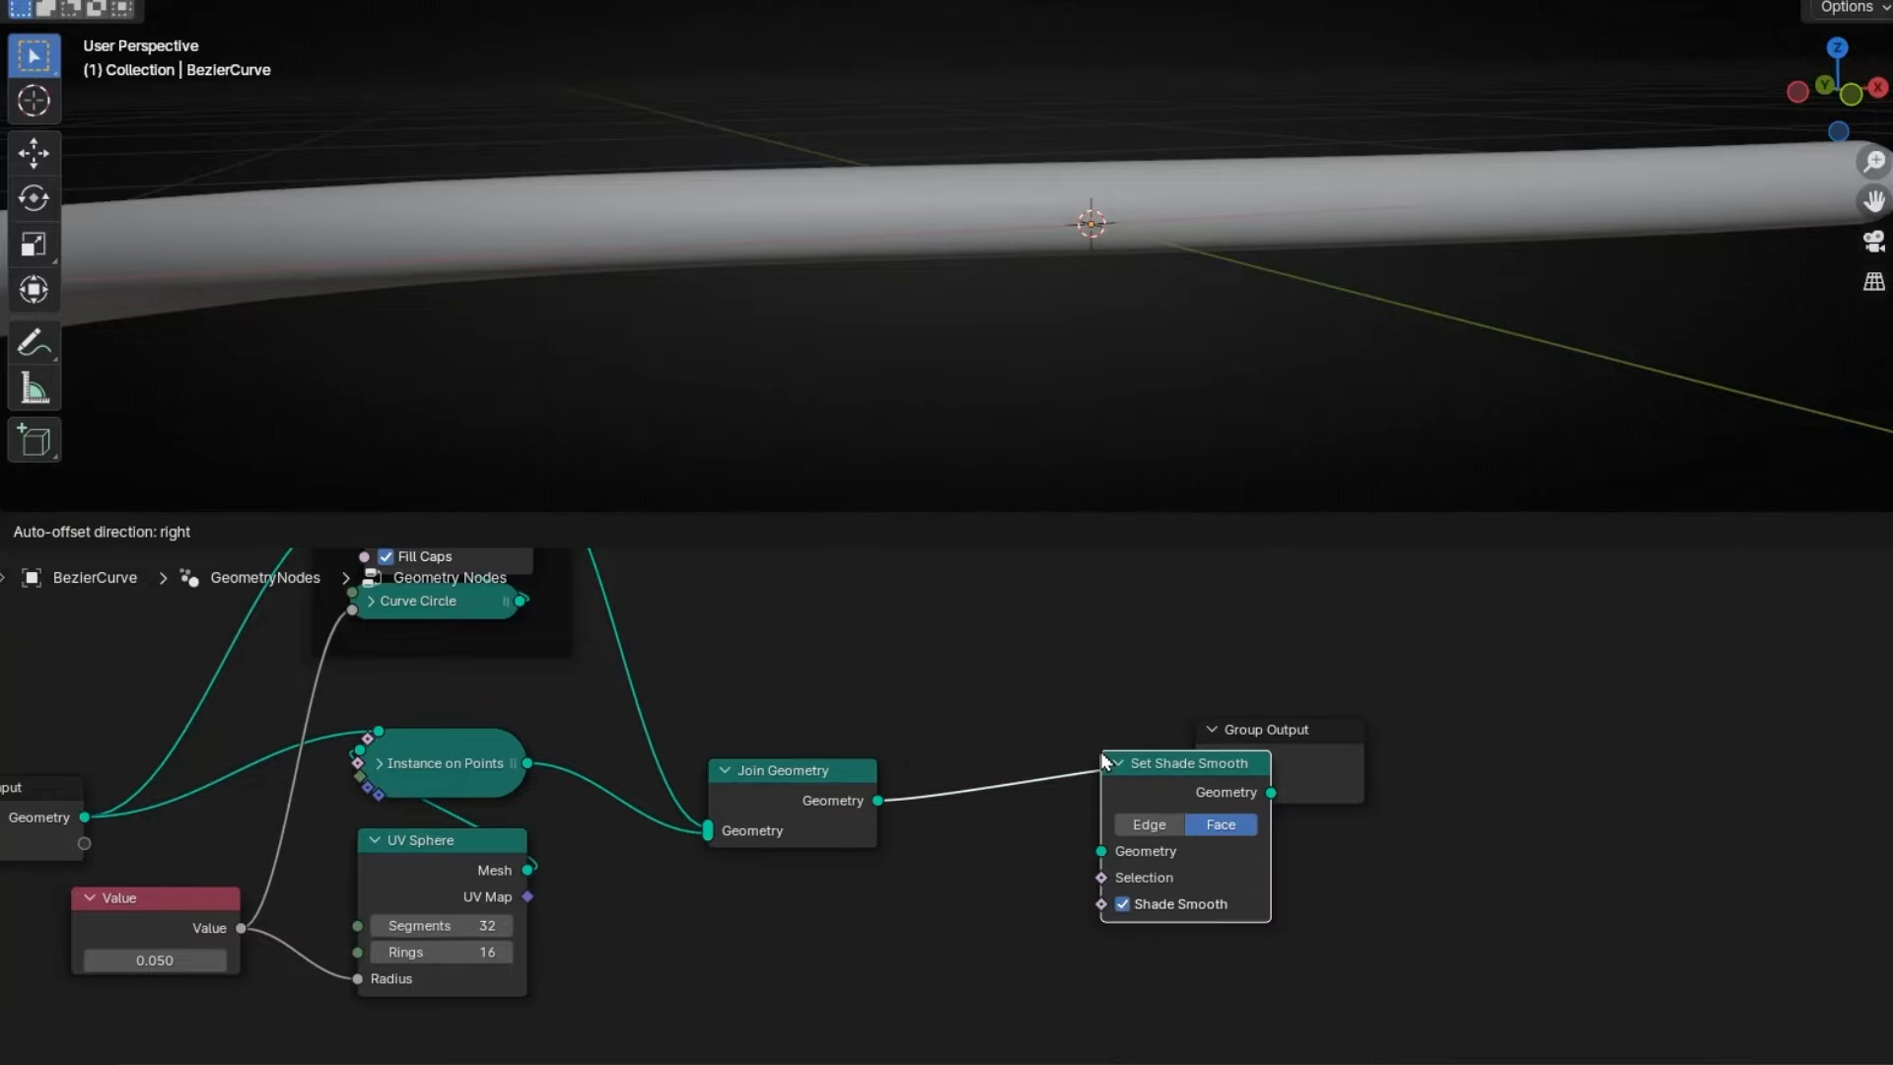
{"action": "left_click", "coordinate": [976, 731]}
{"action": "middle_click_drag", "start_coordinate": [499, 410], "coordinate": [650, 308]}
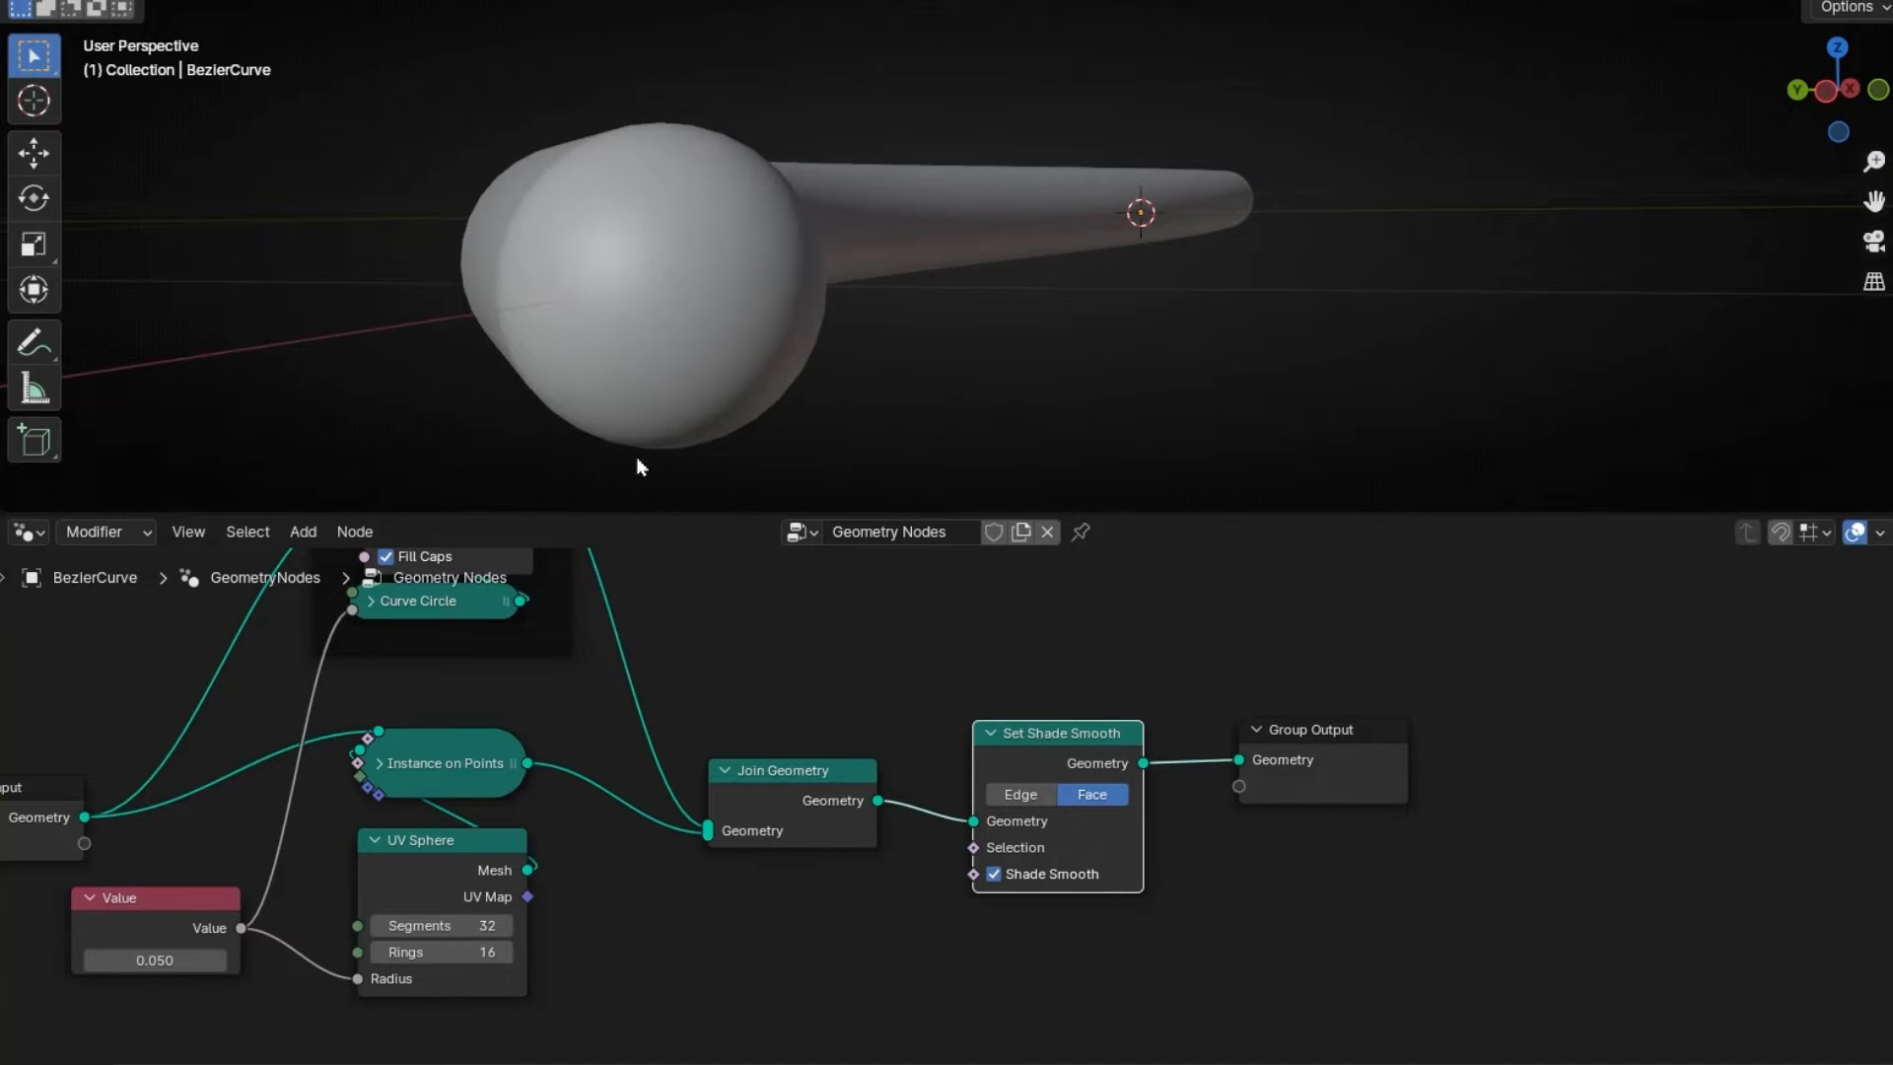
{"action": "key", "text": "m"}
{"action": "key", "text": "m"}
{"action": "middle_click_drag", "start_coordinate": [936, 444], "coordinate": [866, 337]}
- Frame Instance on Points and UV Sphere as 'Round Caps' and tidy the node layout
{"action": "middle_click_drag", "start_coordinate": [658, 735], "coordinate": [967, 741]}
{"action": "left_click_drag", "start_coordinate": [912, 715], "coordinate": [706, 997]}
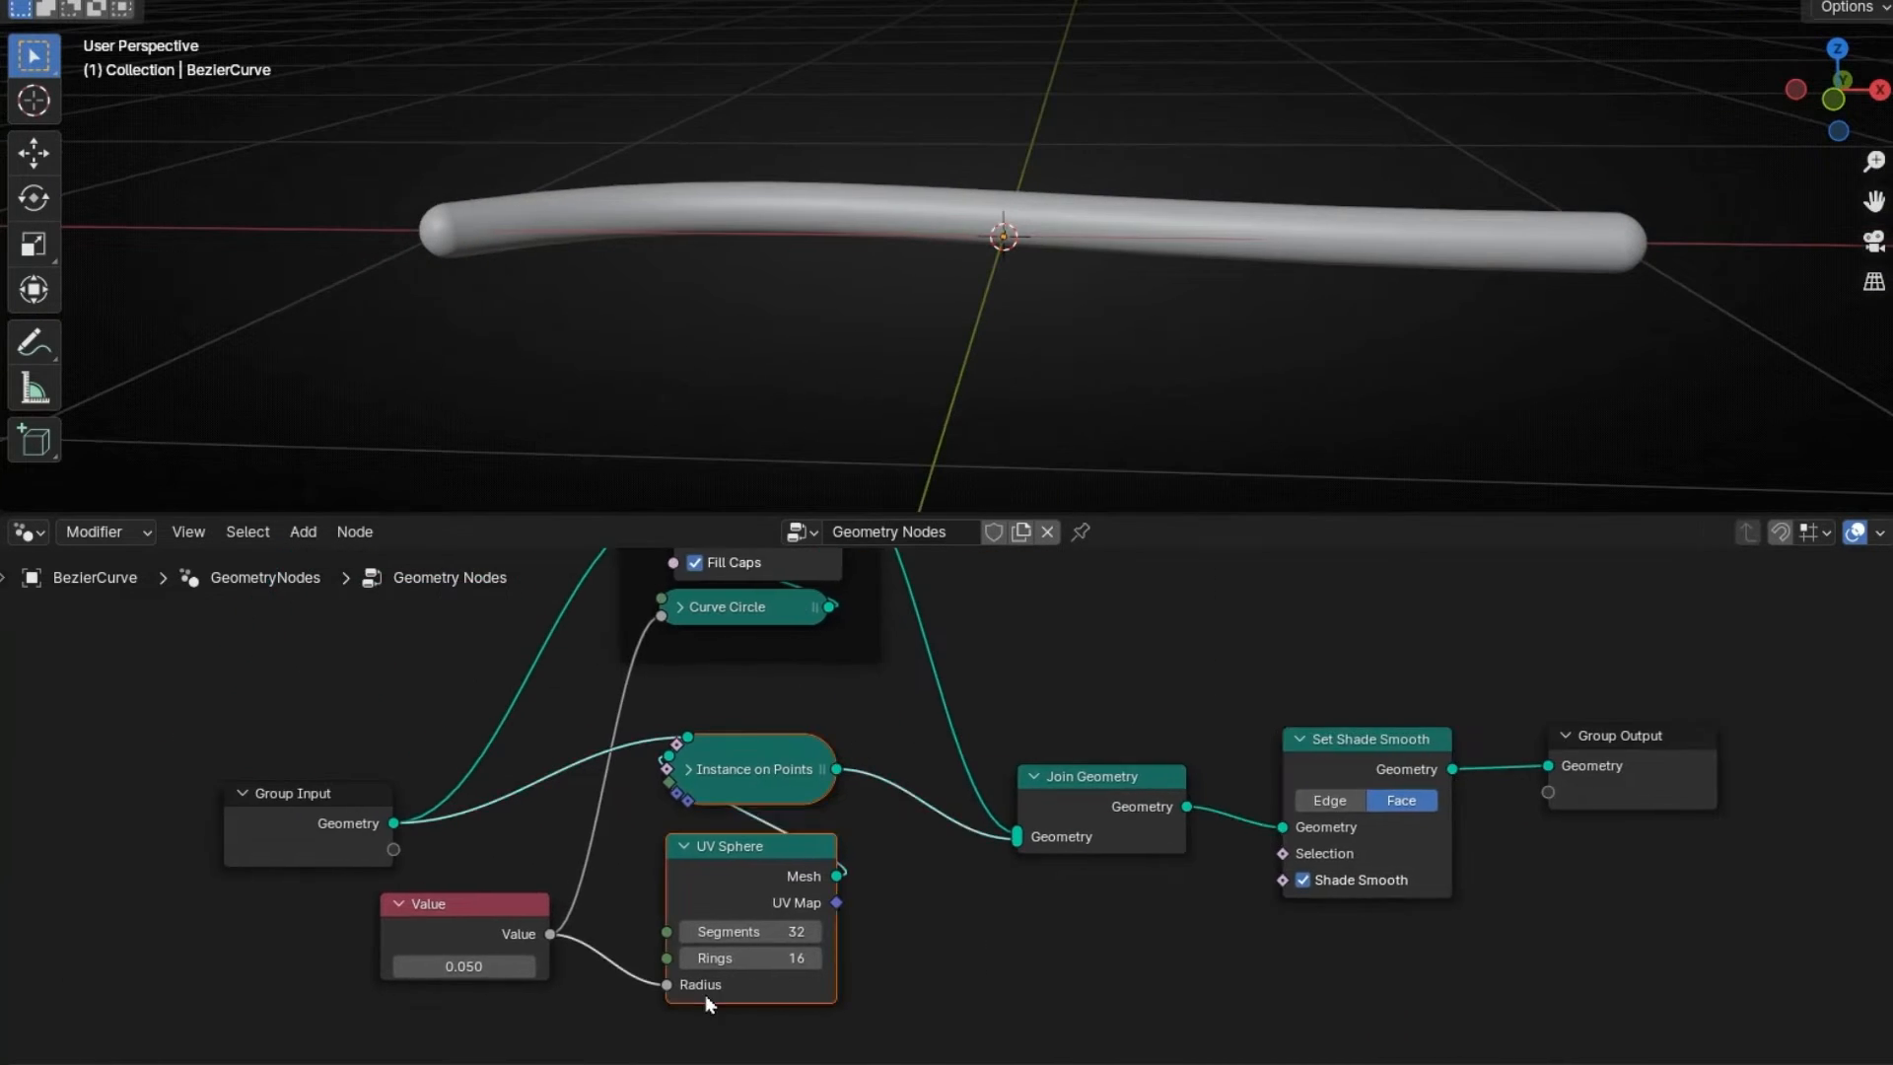
{"action": "key", "text": "ctrl+j"}
{"action": "key", "text": "F2"}
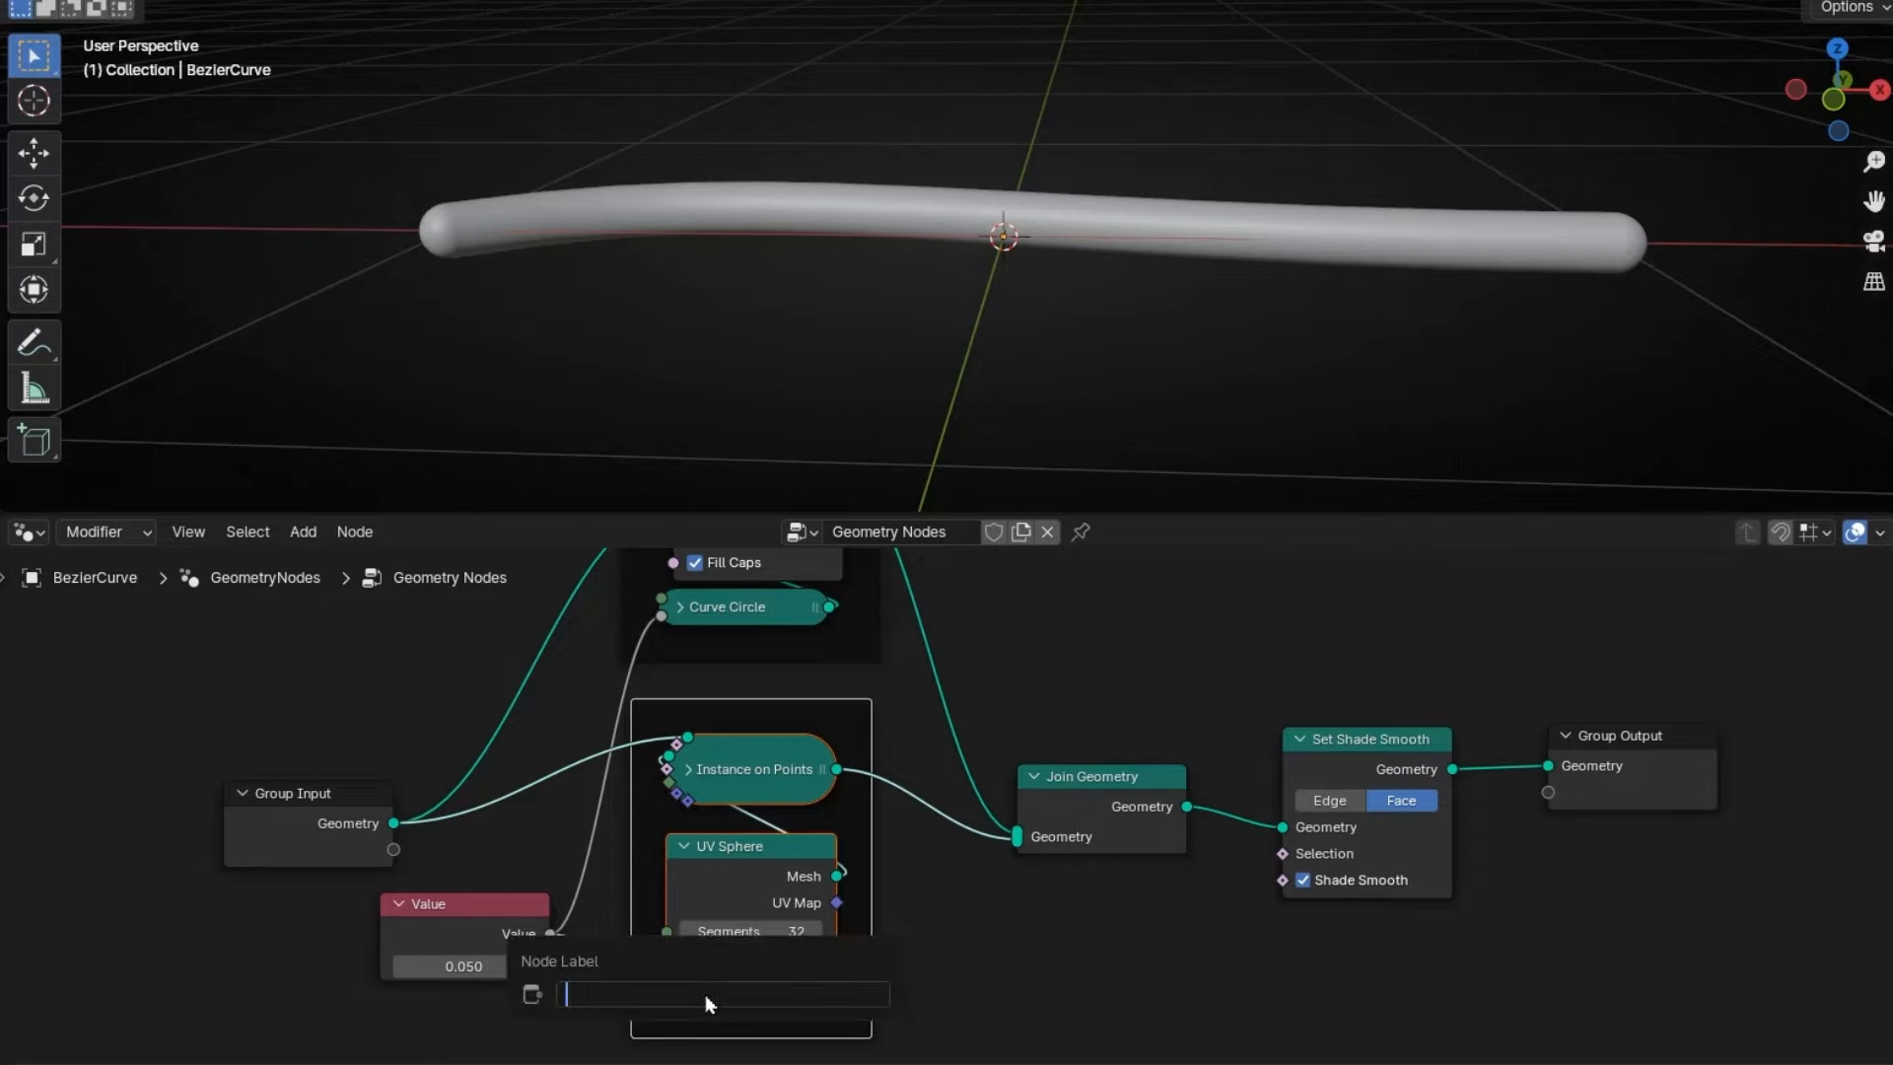
{"action": "type", "text": "Round Caps"}
{"action": "key", "text": "Return"}
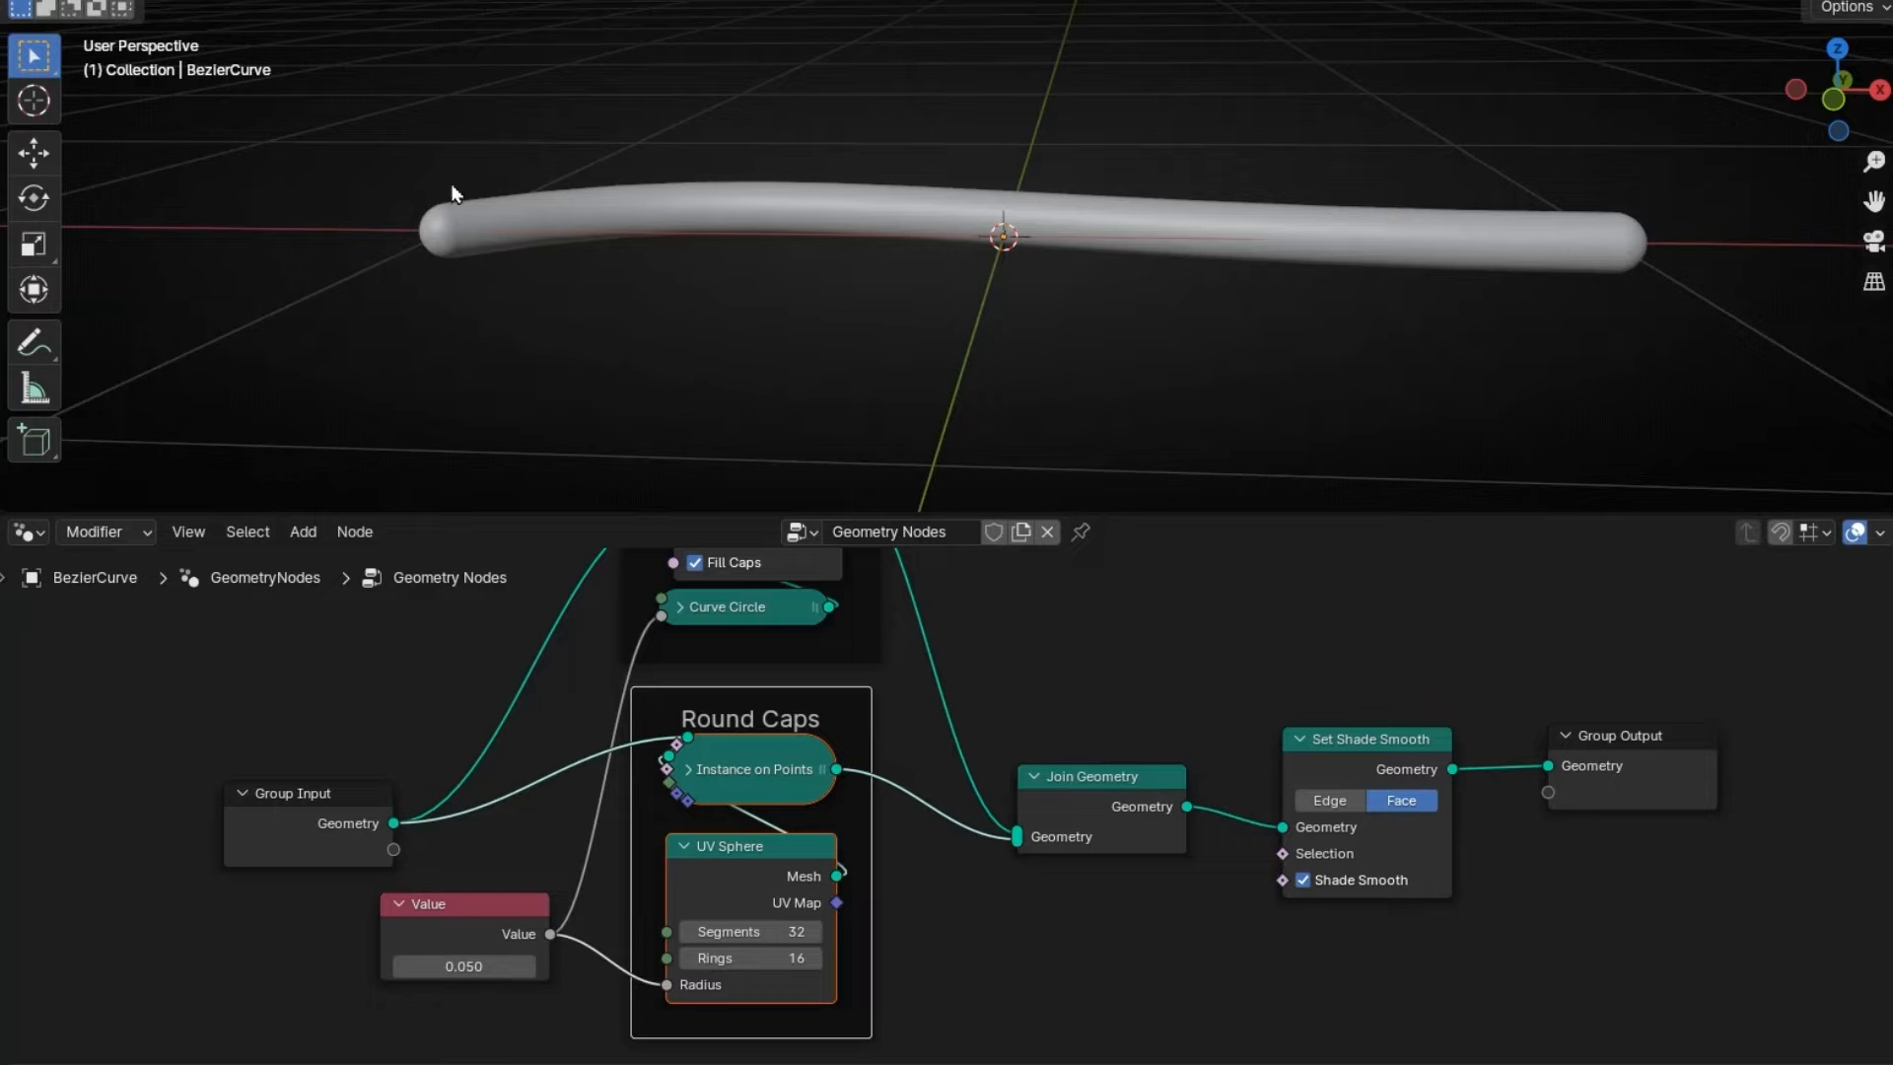
{"action": "left_click", "coordinate": [683, 847]}
{"action": "scroll", "coordinate": [934, 887], "scroll_direction": "down", "scroll_amount": 3}
{"action": "middle_click_drag", "start_coordinate": [976, 922], "coordinate": [1063, 952]}
{"action": "left_click_drag", "start_coordinate": [677, 850], "coordinate": [612, 736]}
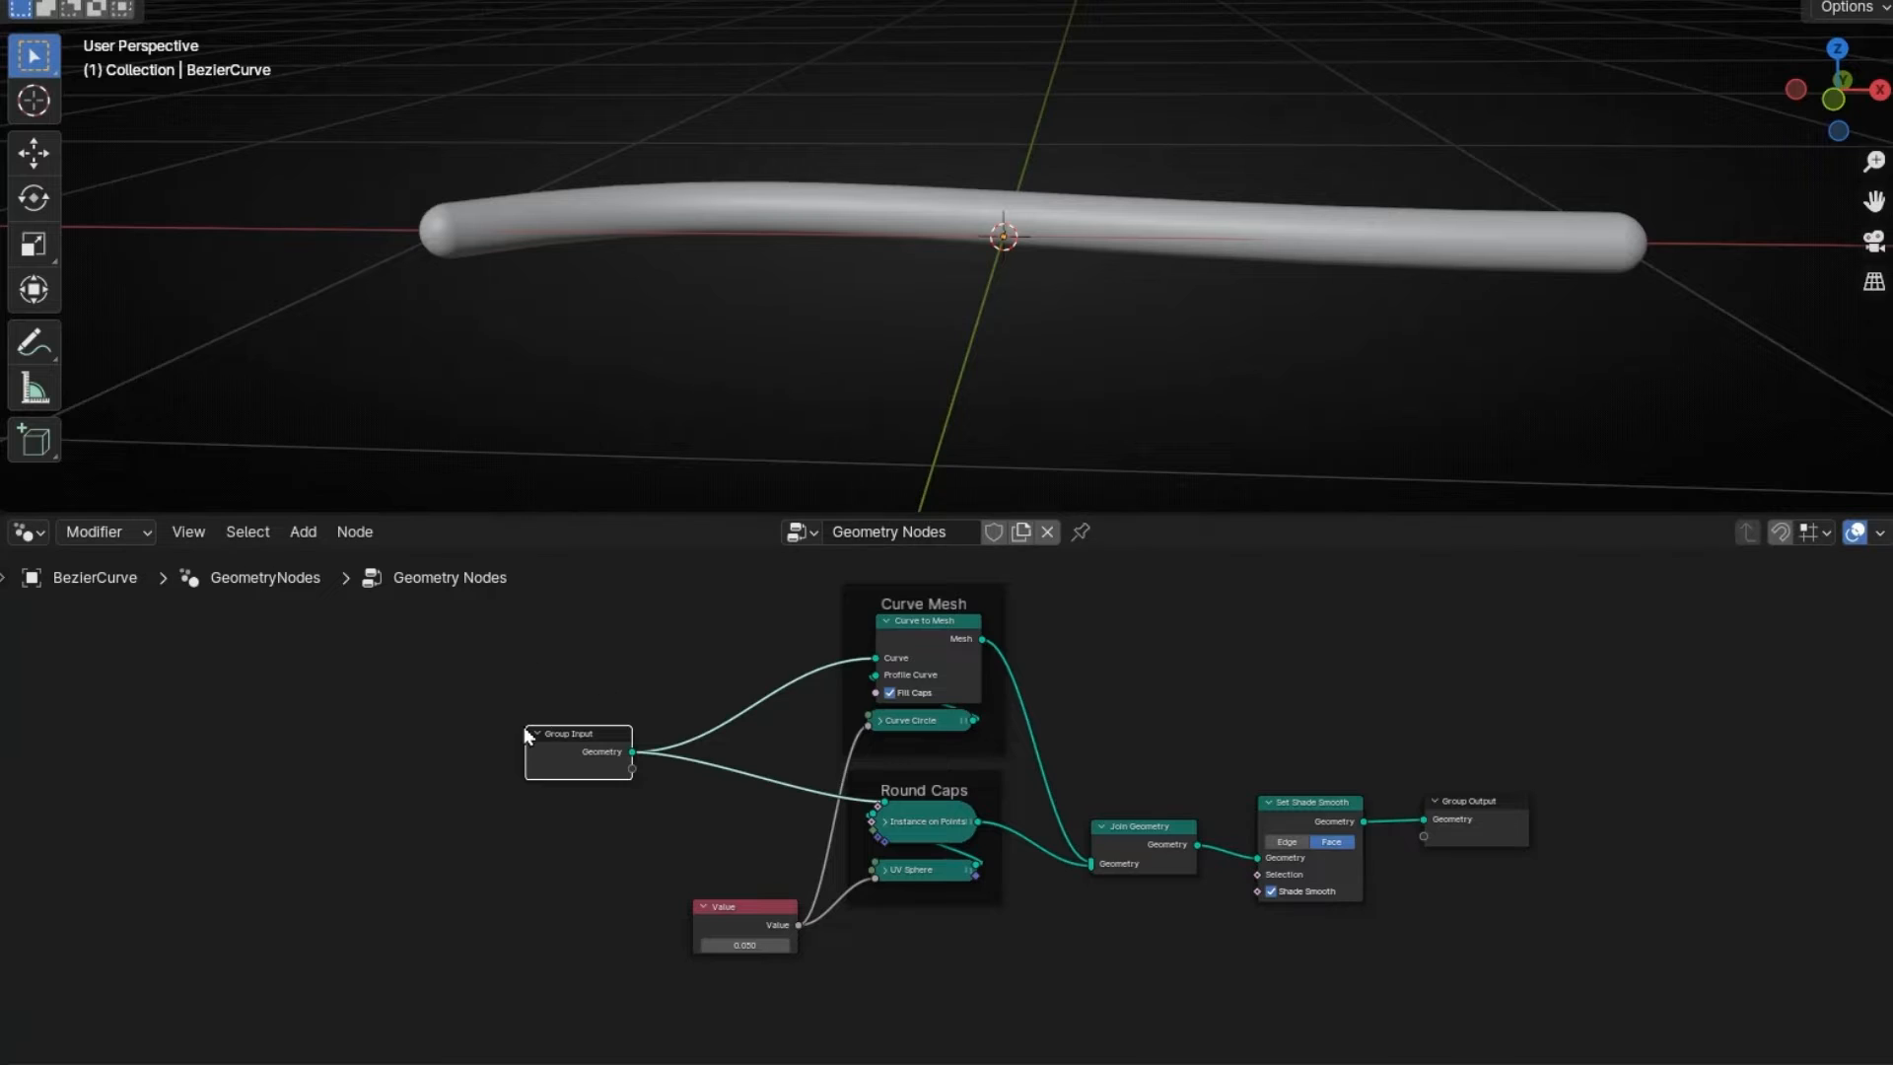
- Add a Trim Curve node next to Group Input and cut Group Input's links to tube and caps
{"action": "scroll", "coordinate": [528, 729], "scroll_direction": "up", "scroll_amount": 3}
{"action": "key", "text": "shift+a"}
{"action": "mouse_move", "coordinate": [636, 801]}
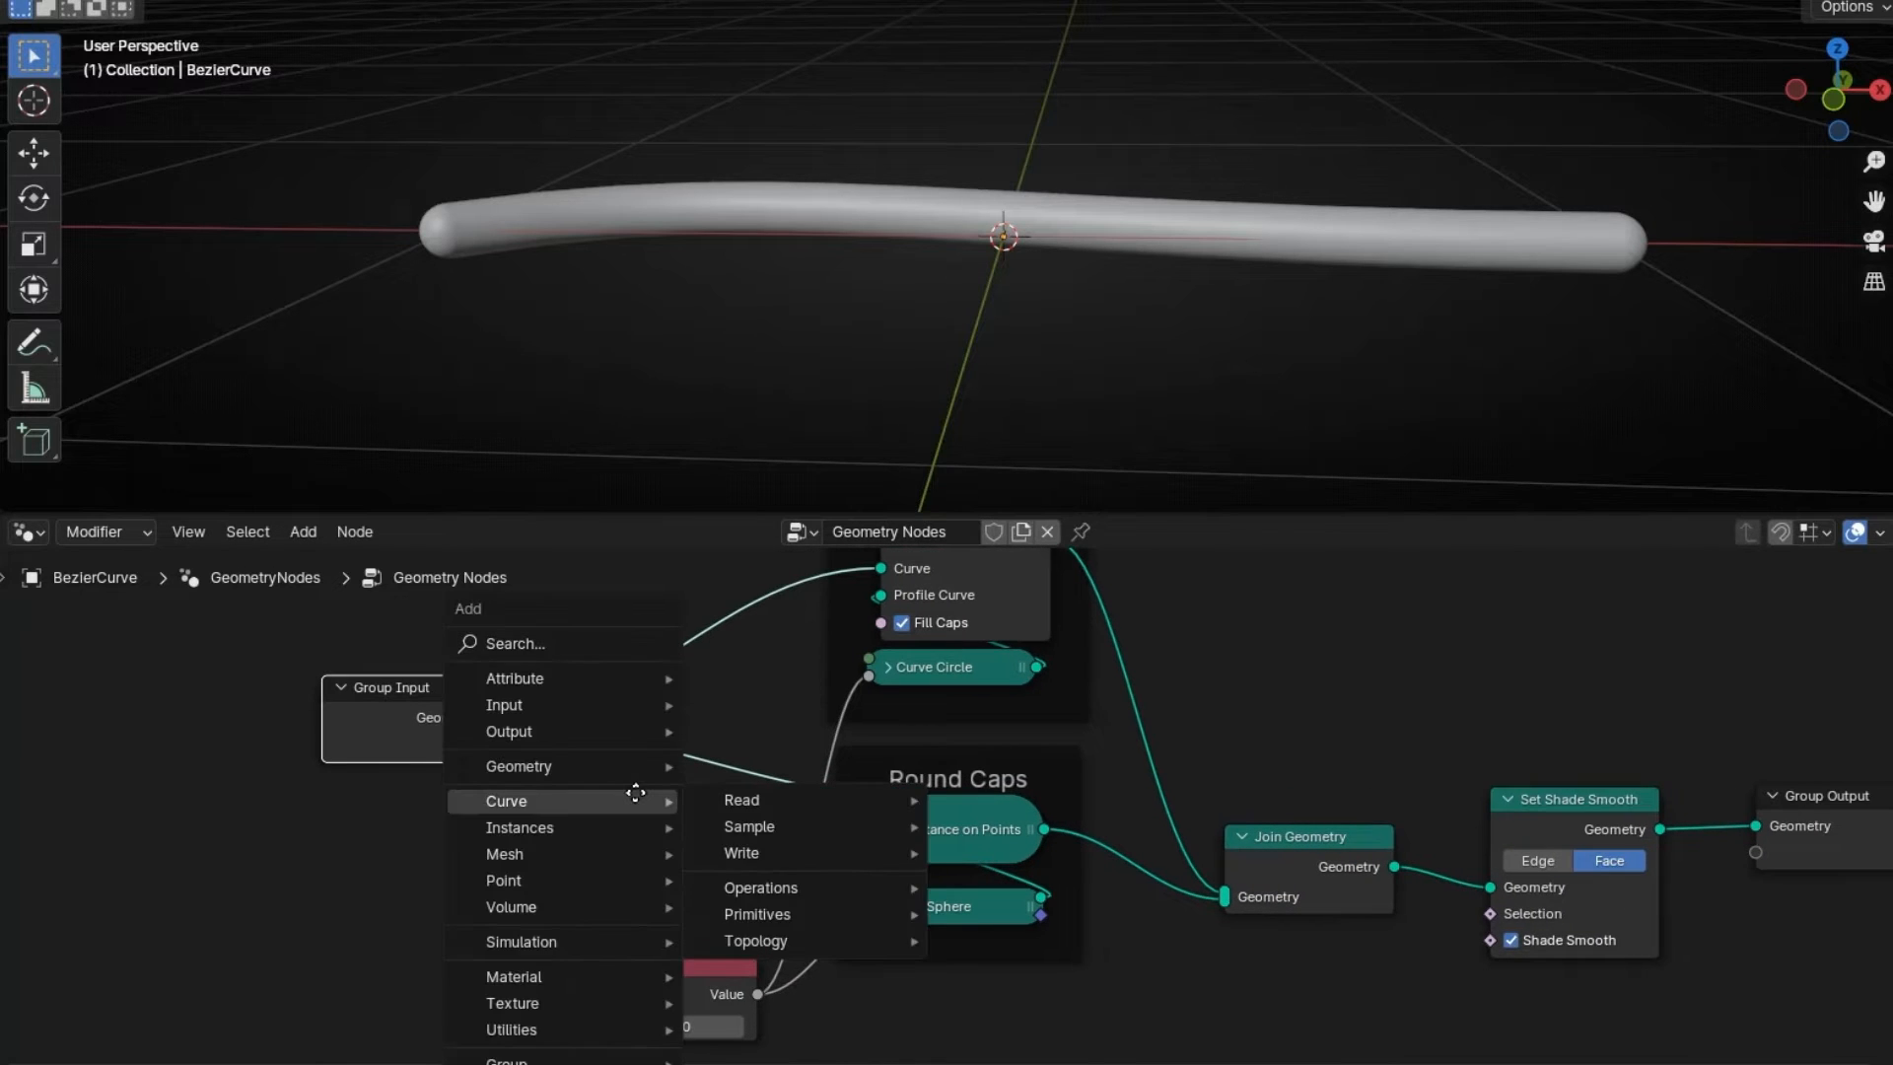
{"action": "type", "text": "trim cur"}
{"action": "key", "text": "Return"}
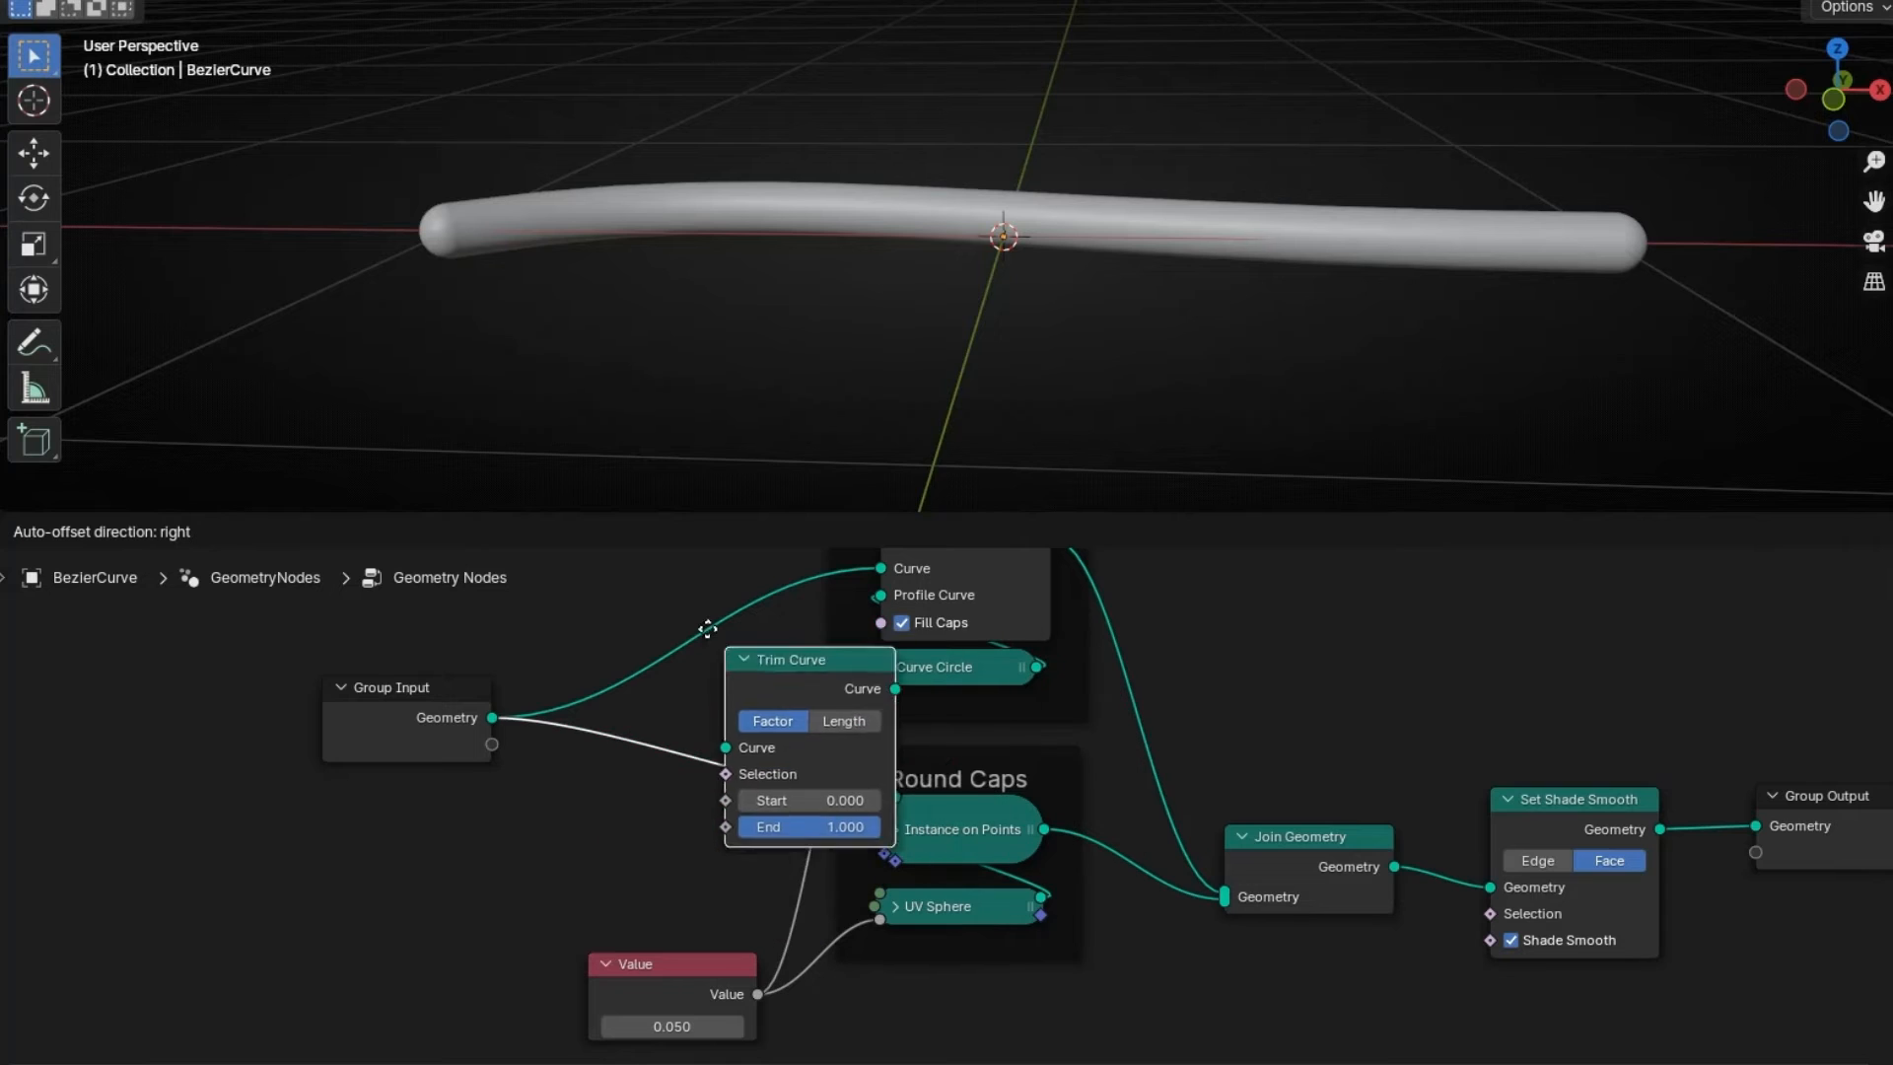
{"action": "left_click", "coordinate": [335, 795]}
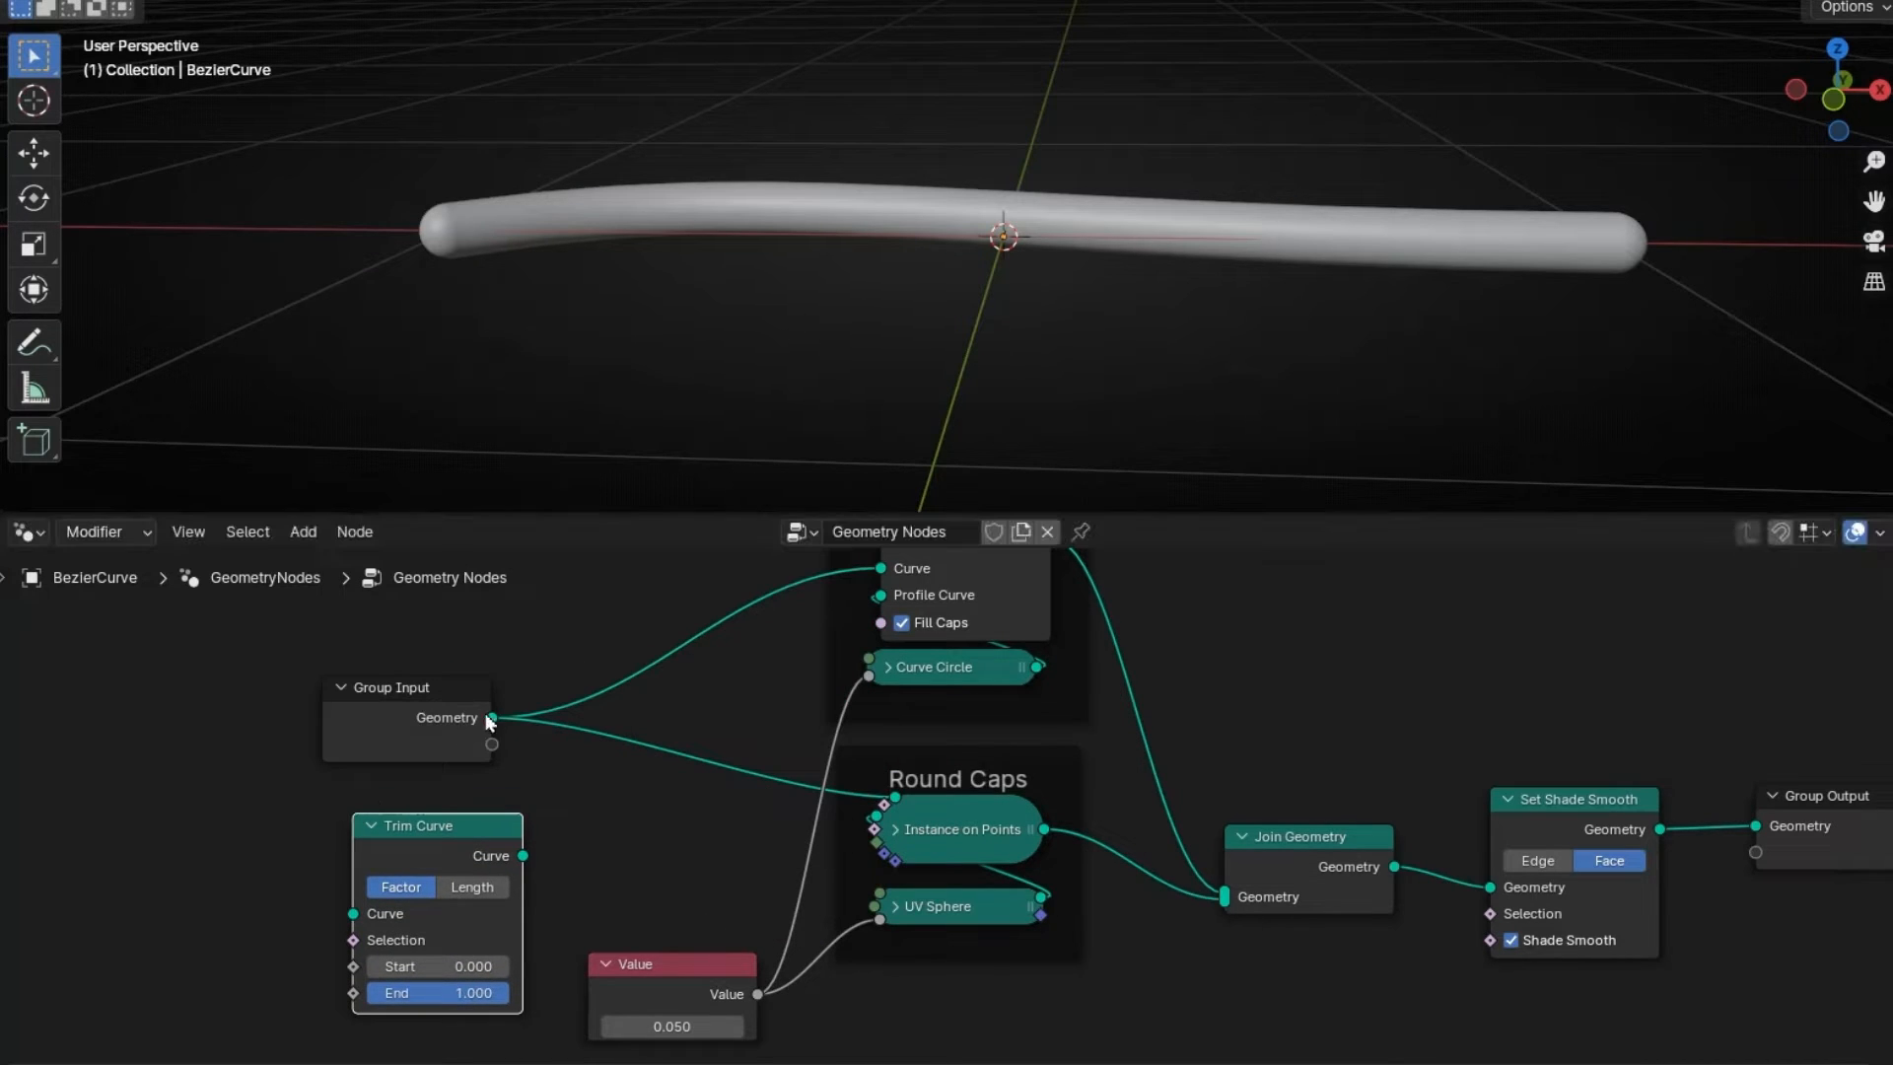
{"action": "right_click_drag", "start_coordinate": [522, 677], "coordinate": [547, 769], "text": "ctrl"}
{"action": "left_click_drag", "start_coordinate": [405, 705], "coordinate": [279, 705]}
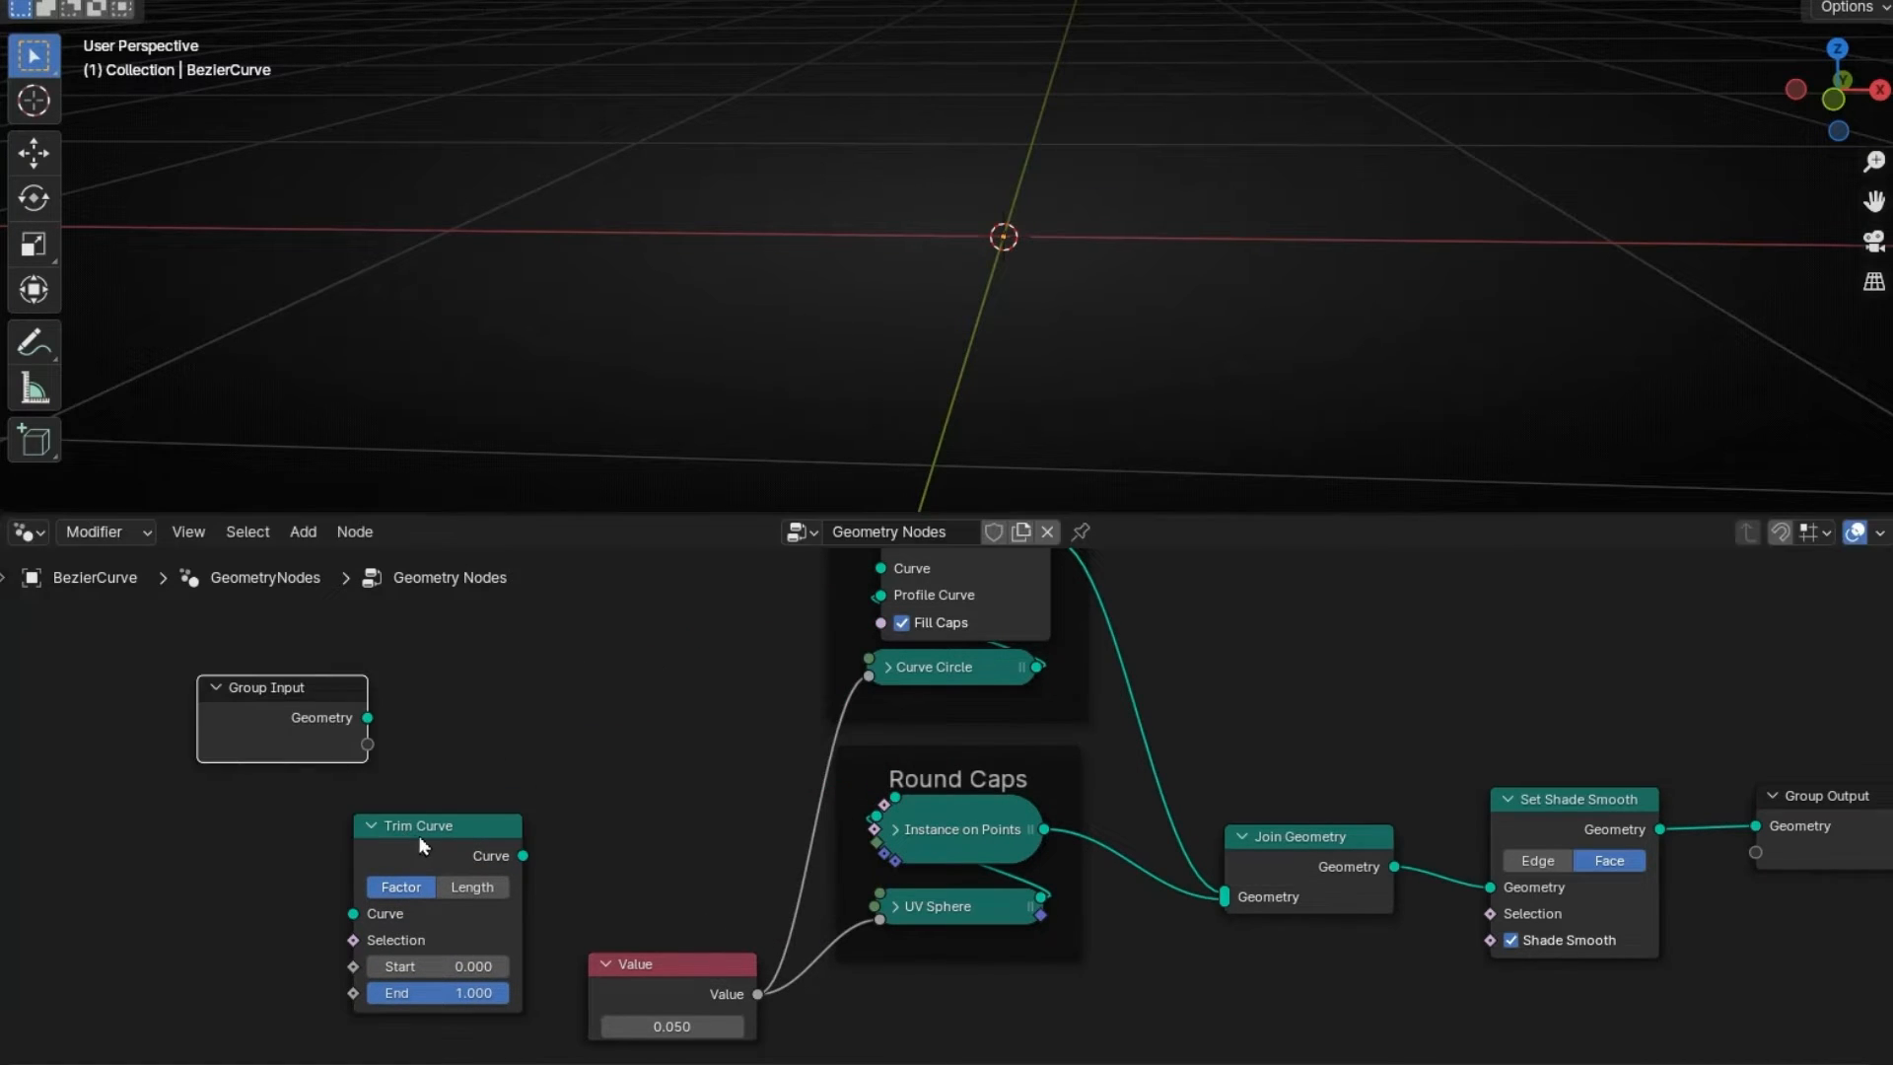
{"action": "left_click_drag", "start_coordinate": [418, 836], "coordinate": [410, 773]}
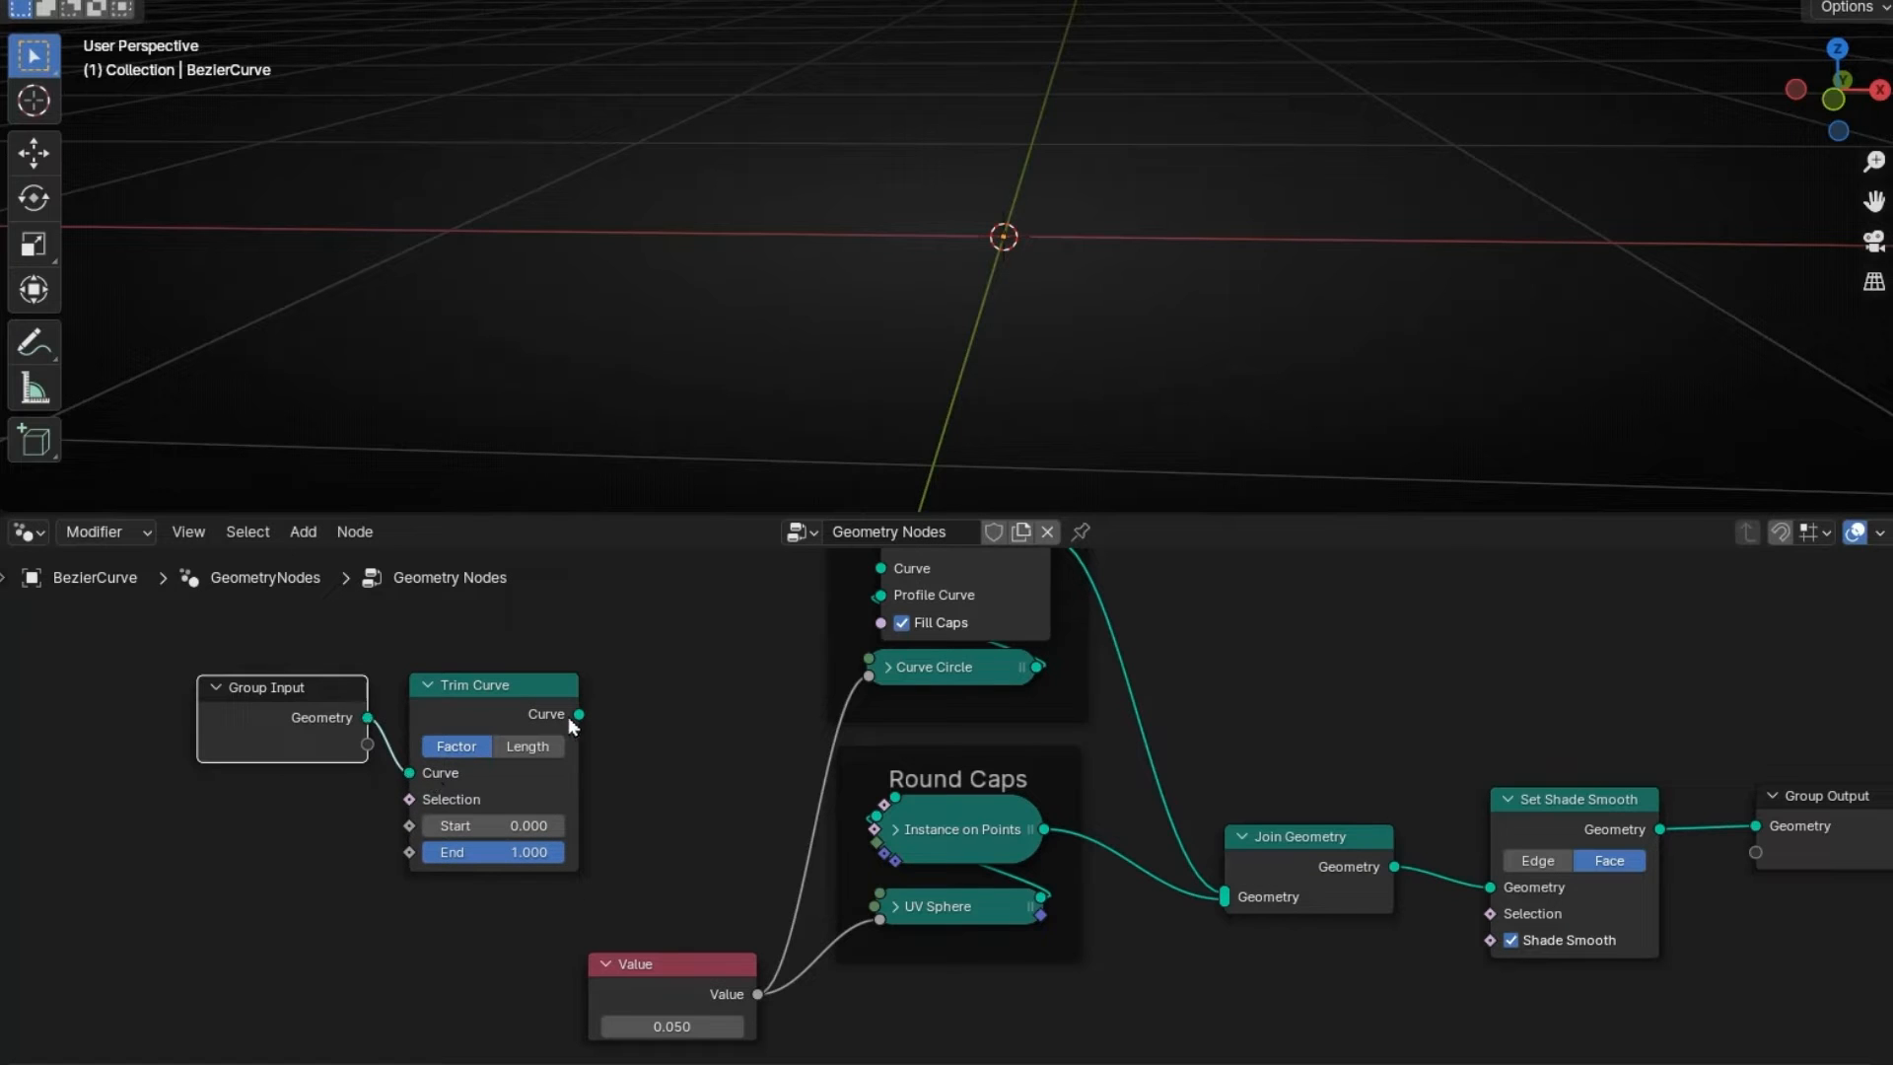
- Connect the Trim Curve output to both Instance on Points and Curve to Mesh
{"action": "left_click_drag", "start_coordinate": [579, 713], "coordinate": [895, 796]}
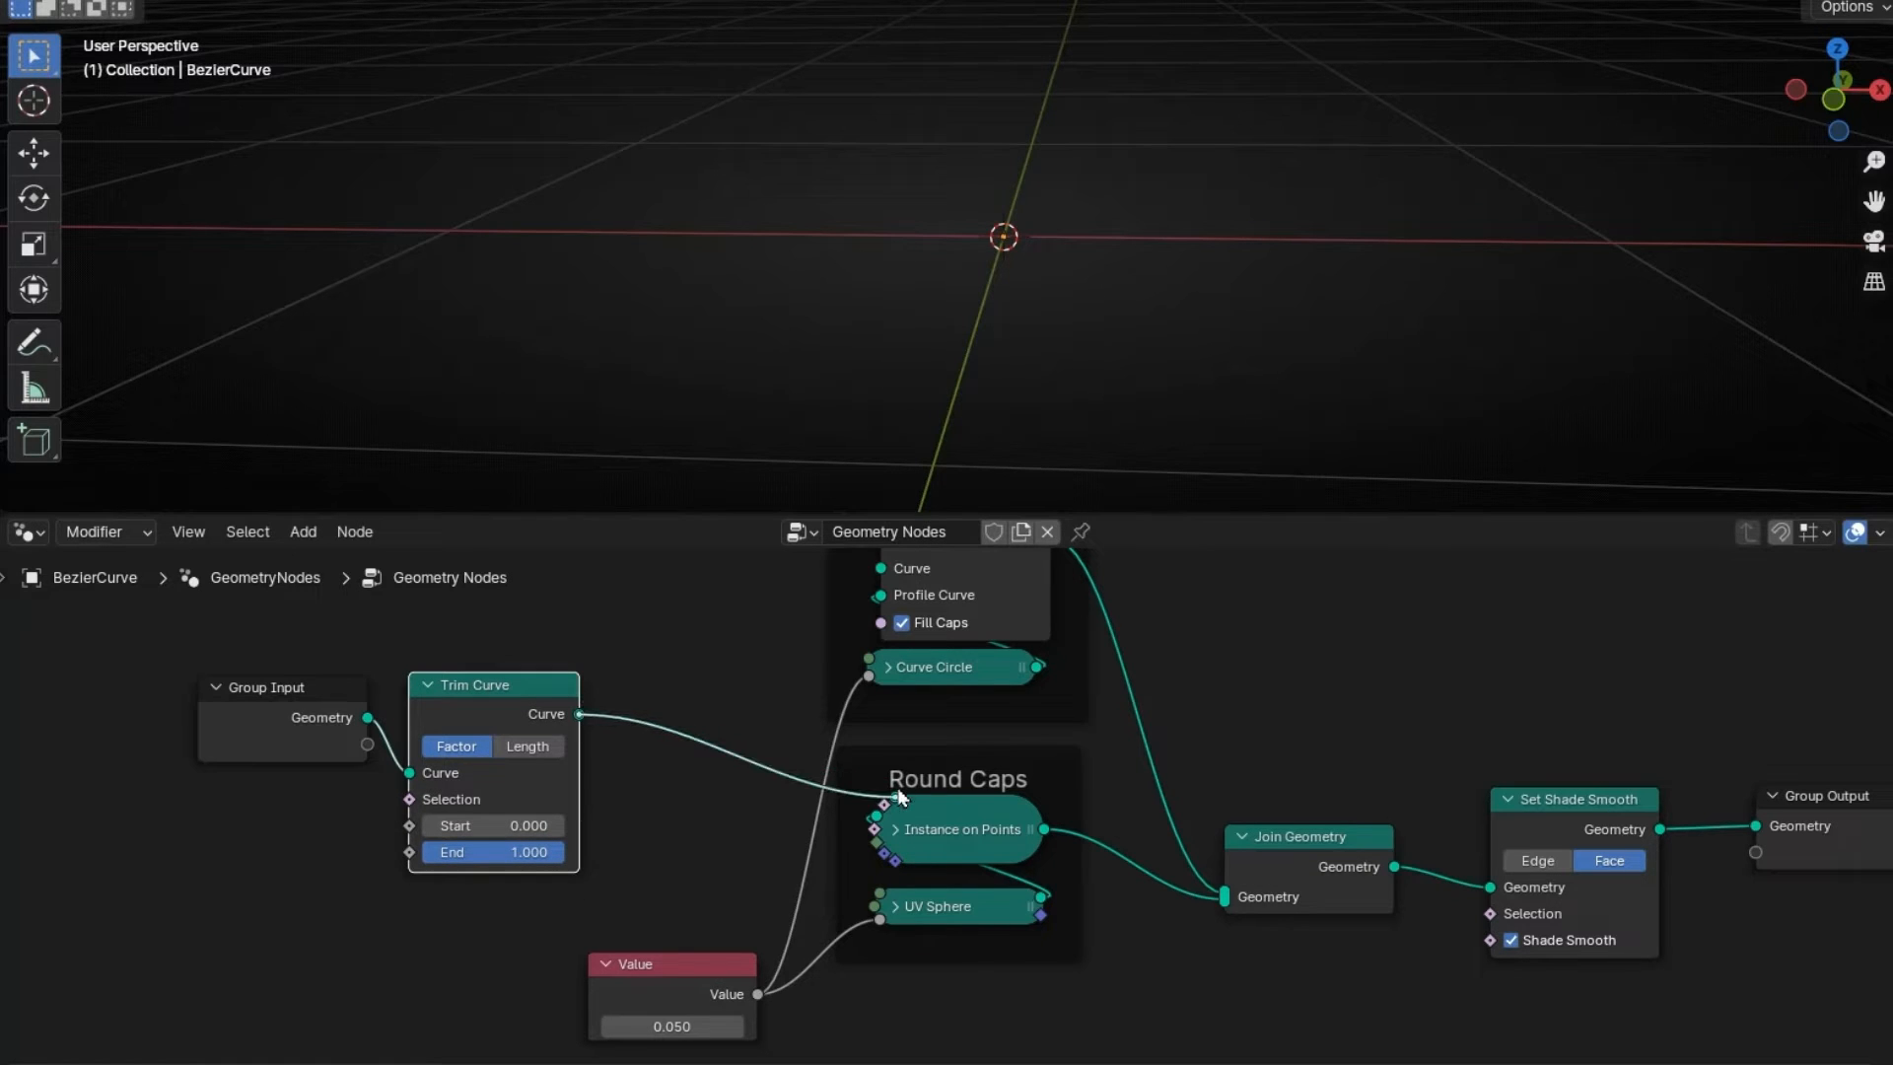
{"action": "middle_click_drag", "start_coordinate": [679, 628], "coordinate": [650, 797]}
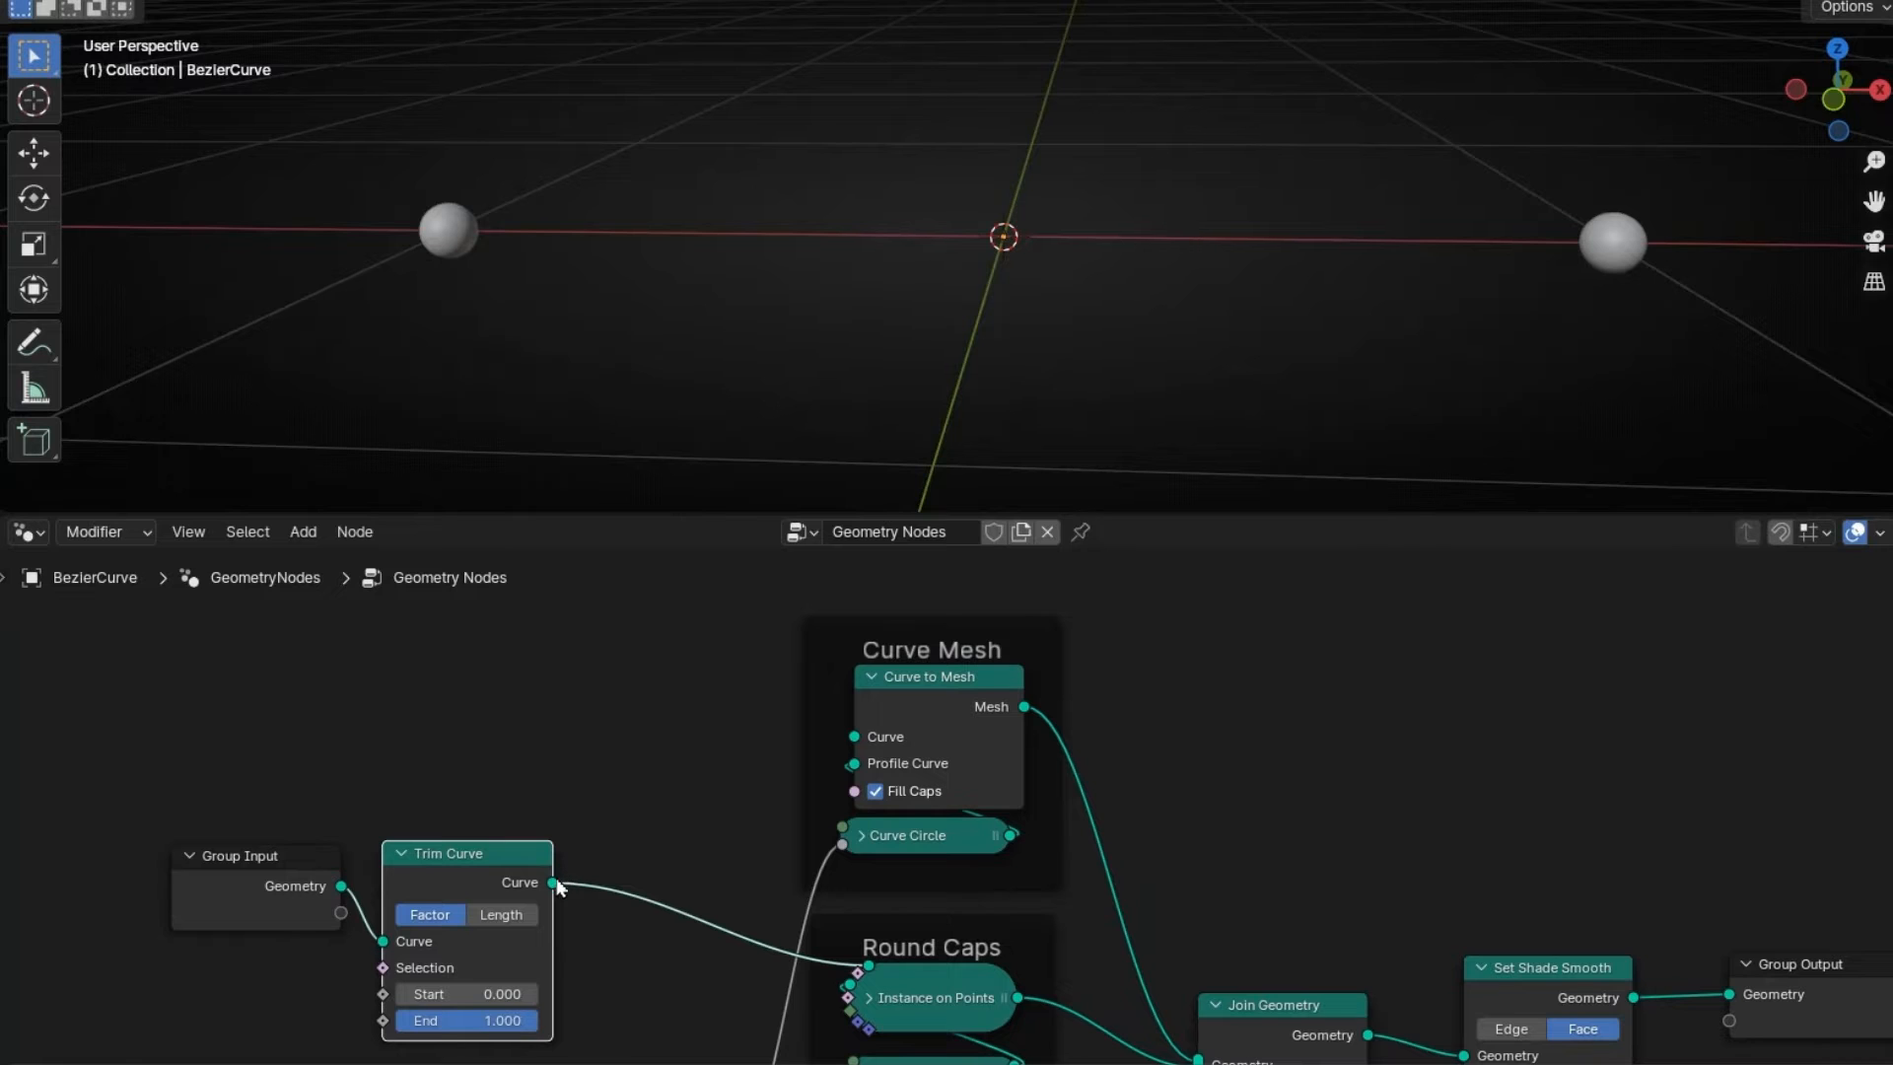
{"action": "left_click_drag", "start_coordinate": [553, 882], "coordinate": [854, 736]}
{"action": "middle_click_drag", "start_coordinate": [449, 1059], "coordinate": [616, 907]}
{"action": "scroll", "coordinate": [617, 958], "scroll_direction": "up", "scroll_amount": 2}
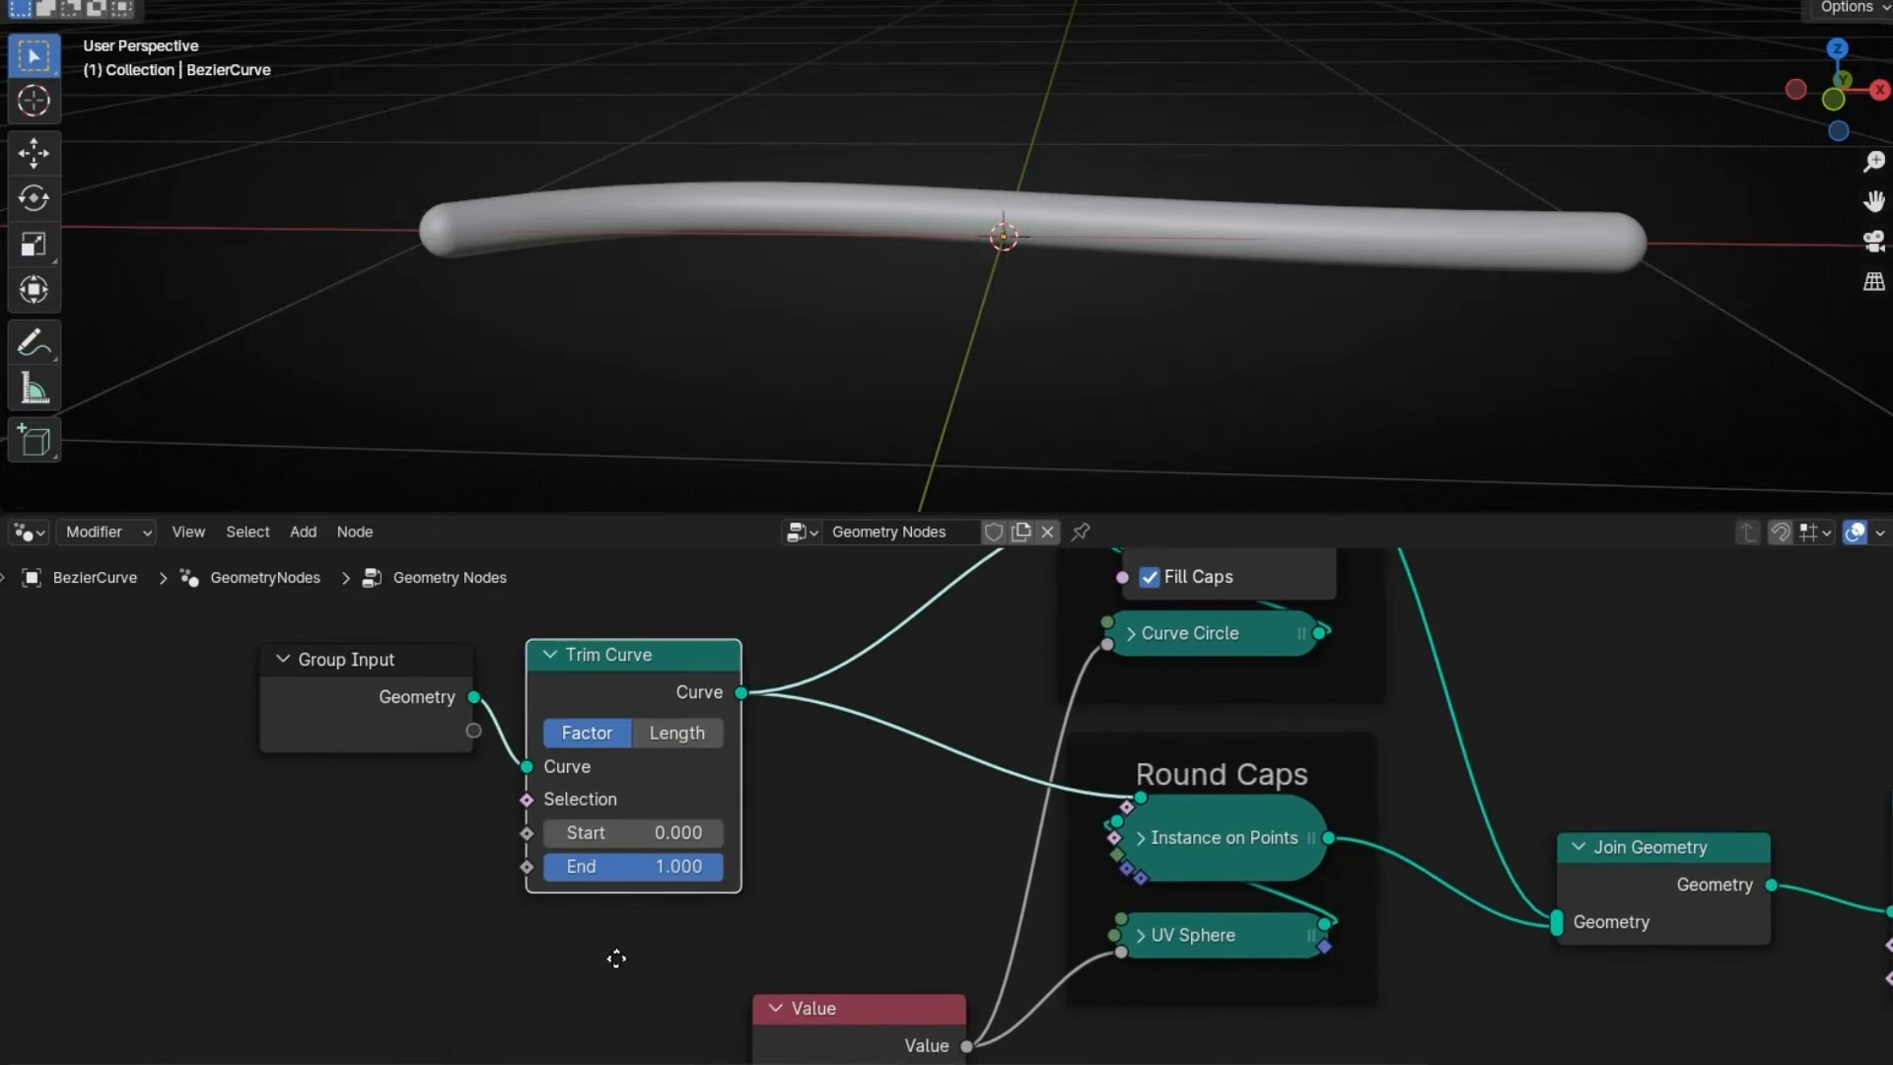
{"action": "scroll", "coordinate": [616, 959], "scroll_direction": "up", "scroll_amount": 1}
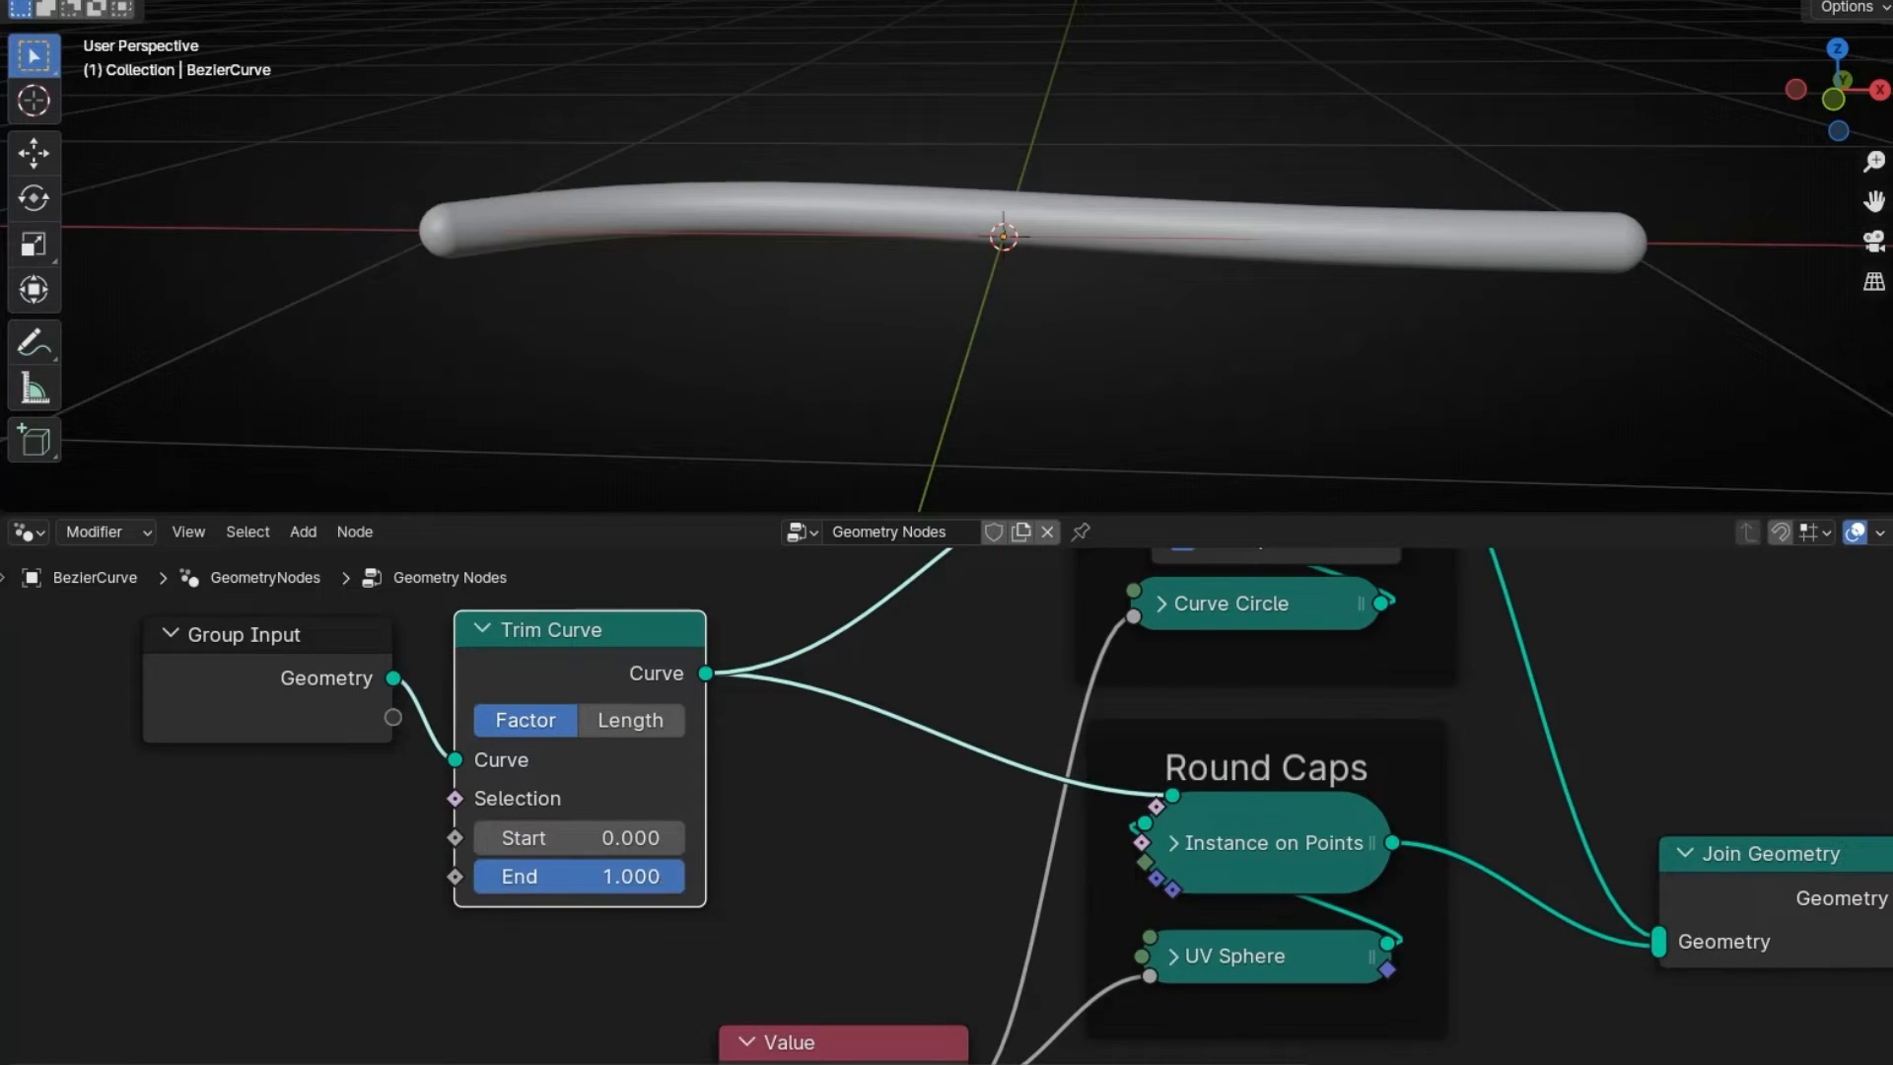
- Adjust Trim Curve Start and End, ending at Start 0.275 and End 0.489
{"action": "left_click_drag", "start_coordinate": [631, 876], "coordinate": [684, 877]}
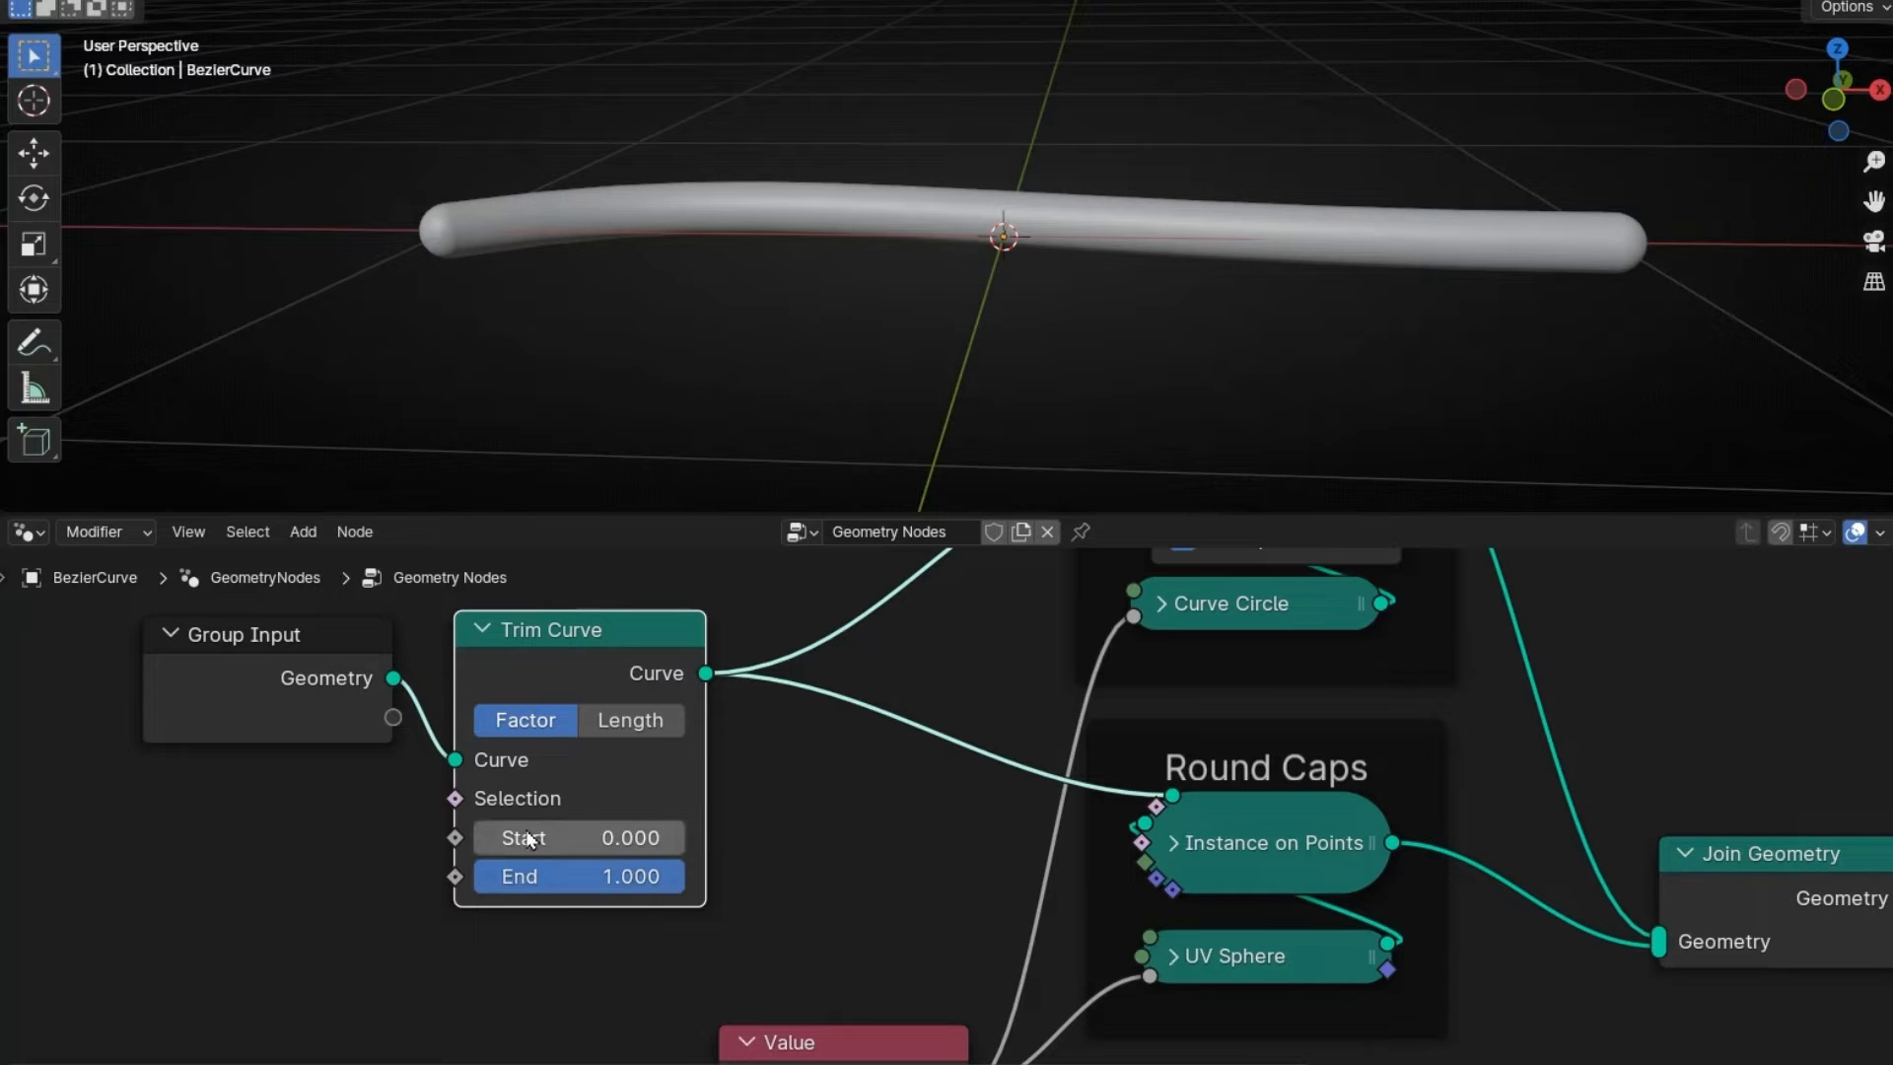
{"action": "mouse_move", "coordinate": [503, 836]}
{"action": "left_mouse_down"}
{"action": "mouse_move", "coordinate": [684, 837]}
{"action": "mouse_move", "coordinate": [474, 837]}
{"action": "mouse_move", "coordinate": [685, 837]}
{"action": "mouse_move", "coordinate": [474, 837]}
{"action": "mouse_move", "coordinate": [684, 837]}
{"action": "mouse_move", "coordinate": [516, 837]}
{"action": "left_mouse_up"}
{"action": "left_click_drag", "start_coordinate": [667, 877], "coordinate": [562, 876]}
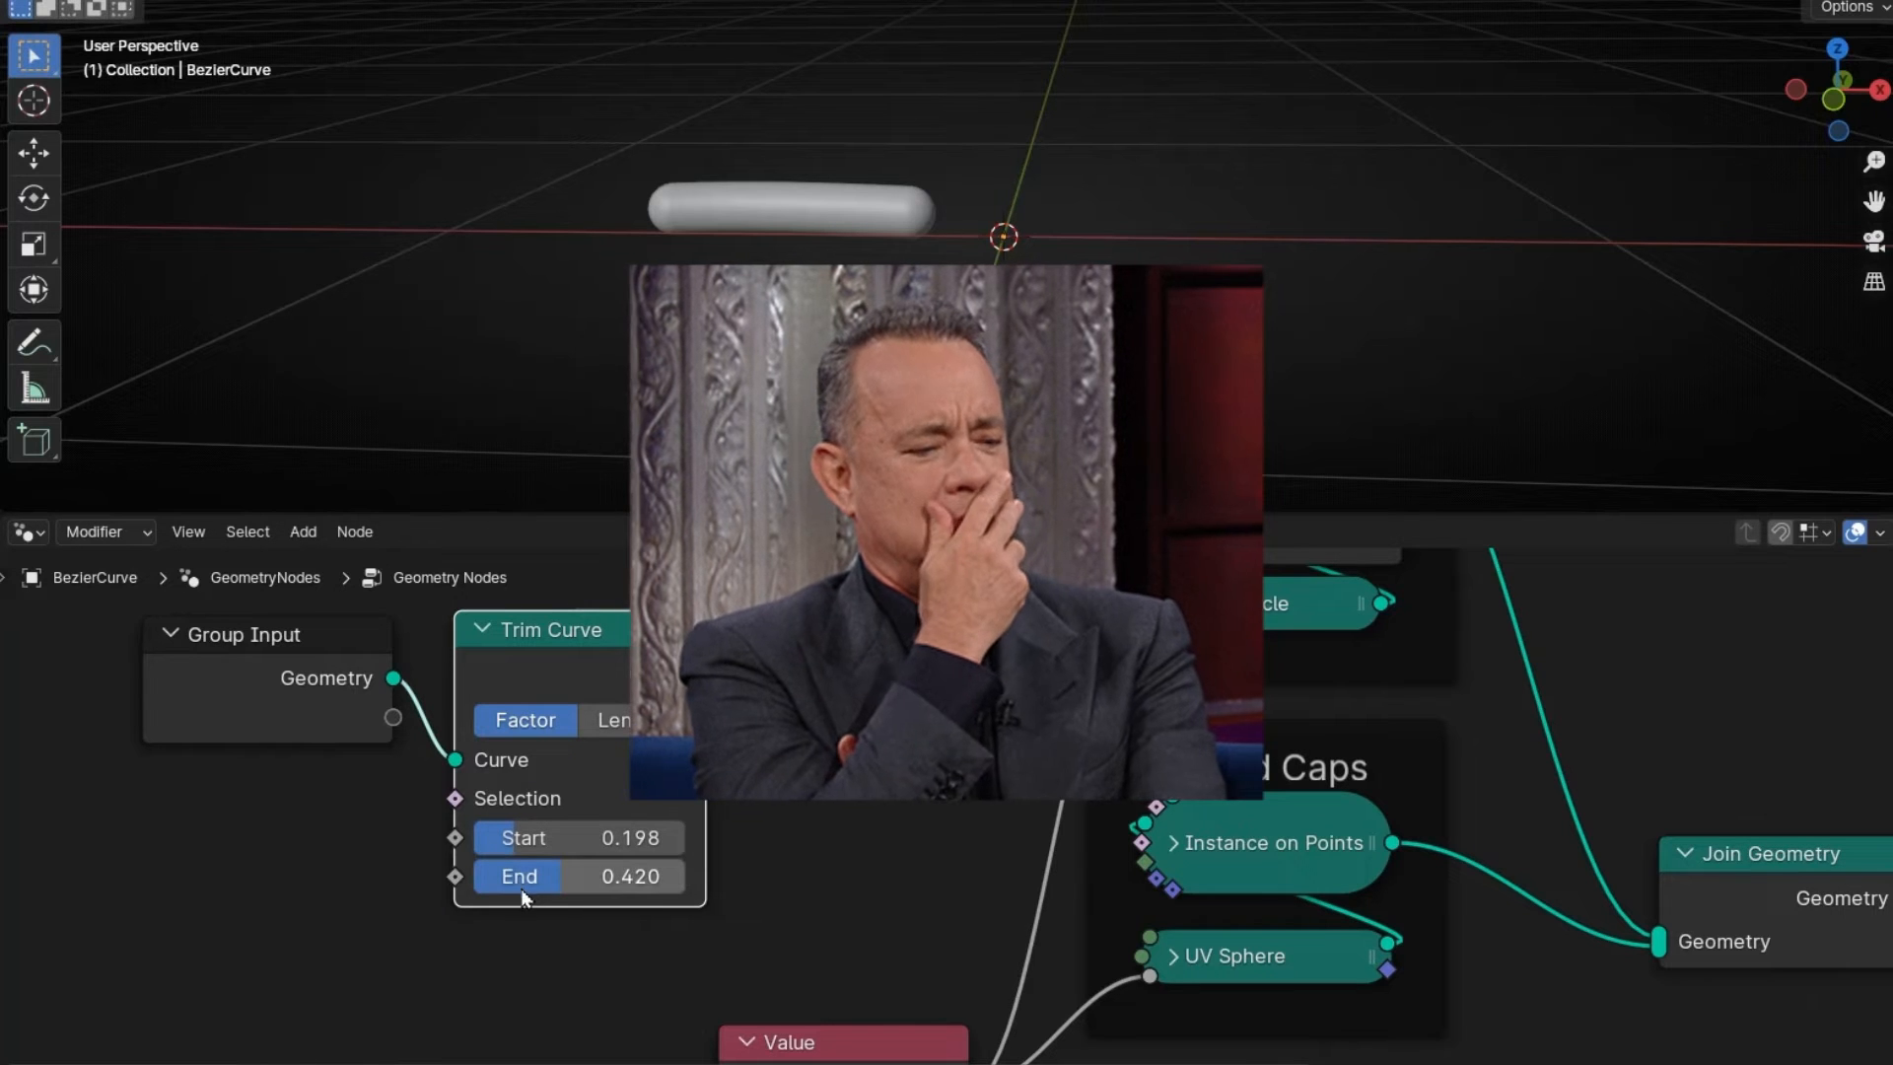
{"action": "middle_click_drag", "start_coordinate": [547, 951], "coordinate": [881, 962]}
{"action": "left_click_drag", "start_coordinate": [591, 655], "coordinate": [443, 655]}
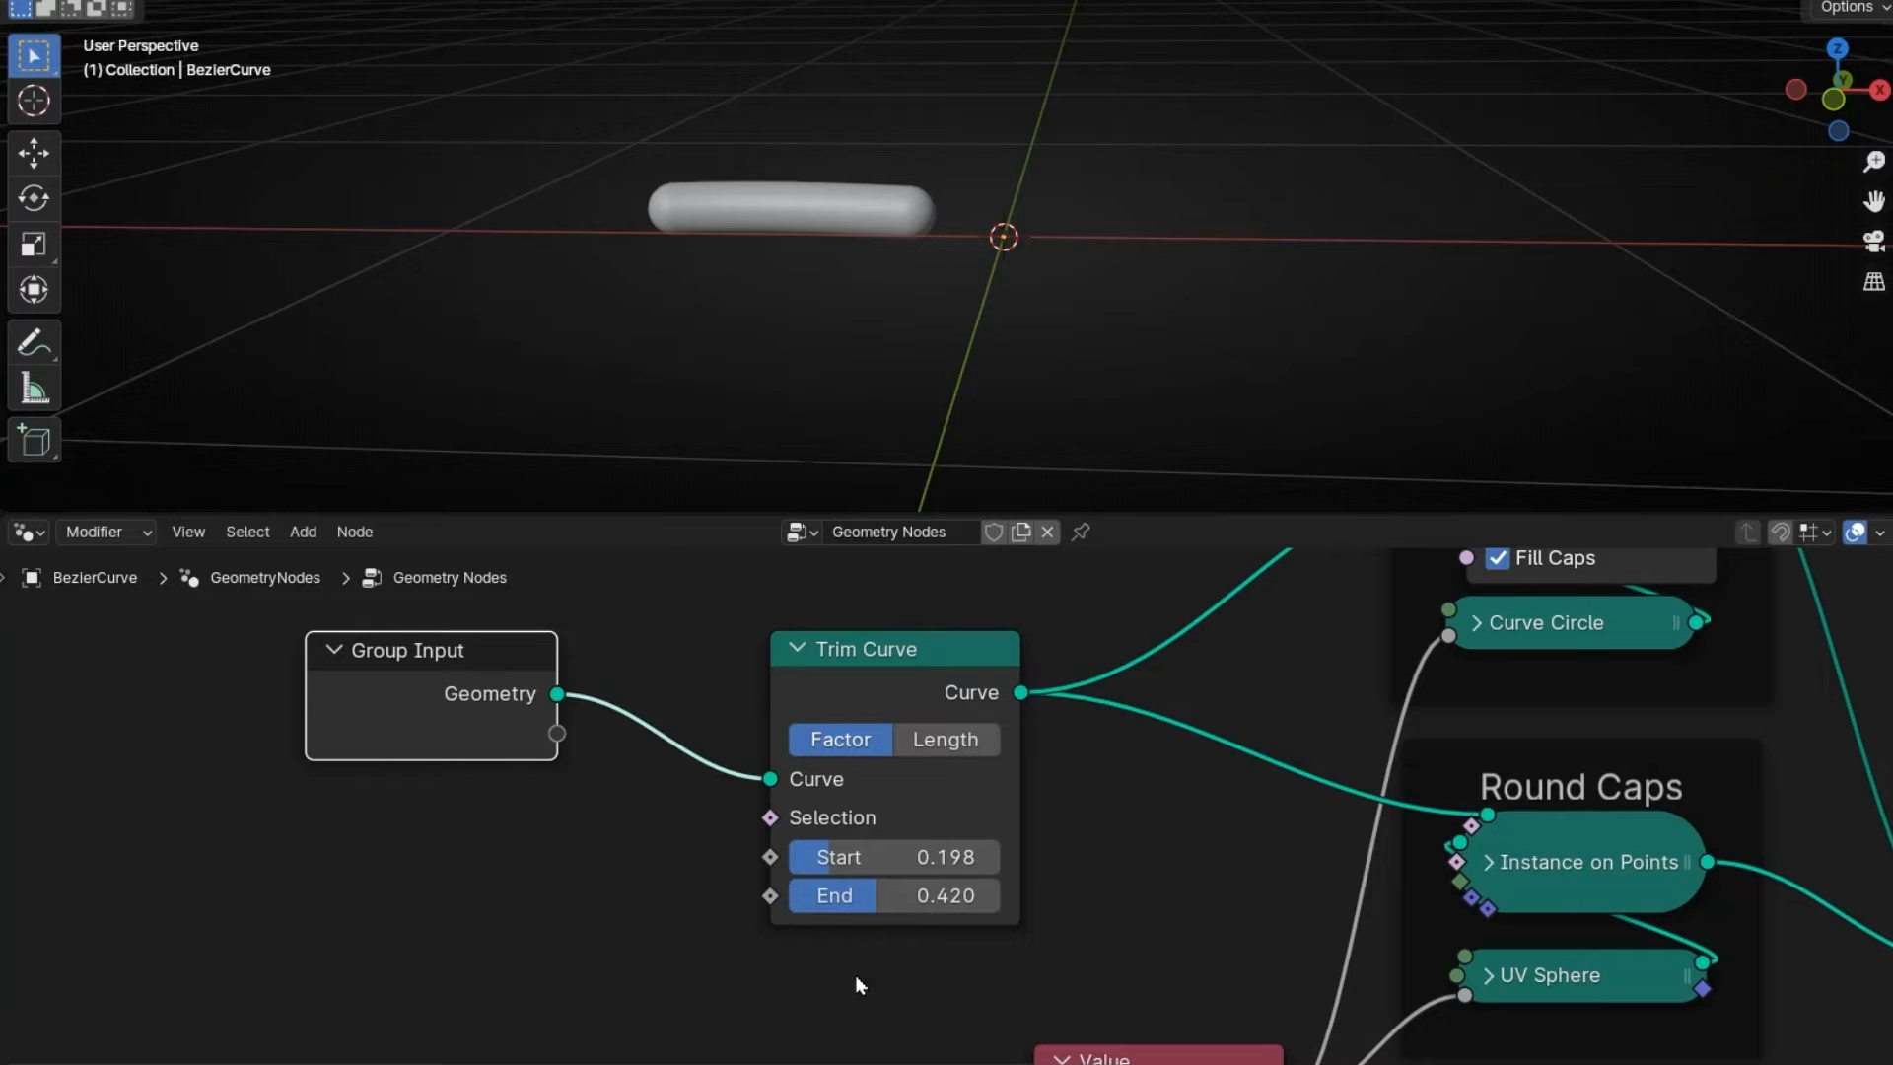
{"action": "left_click_drag", "start_coordinate": [853, 858], "coordinate": [884, 892]}
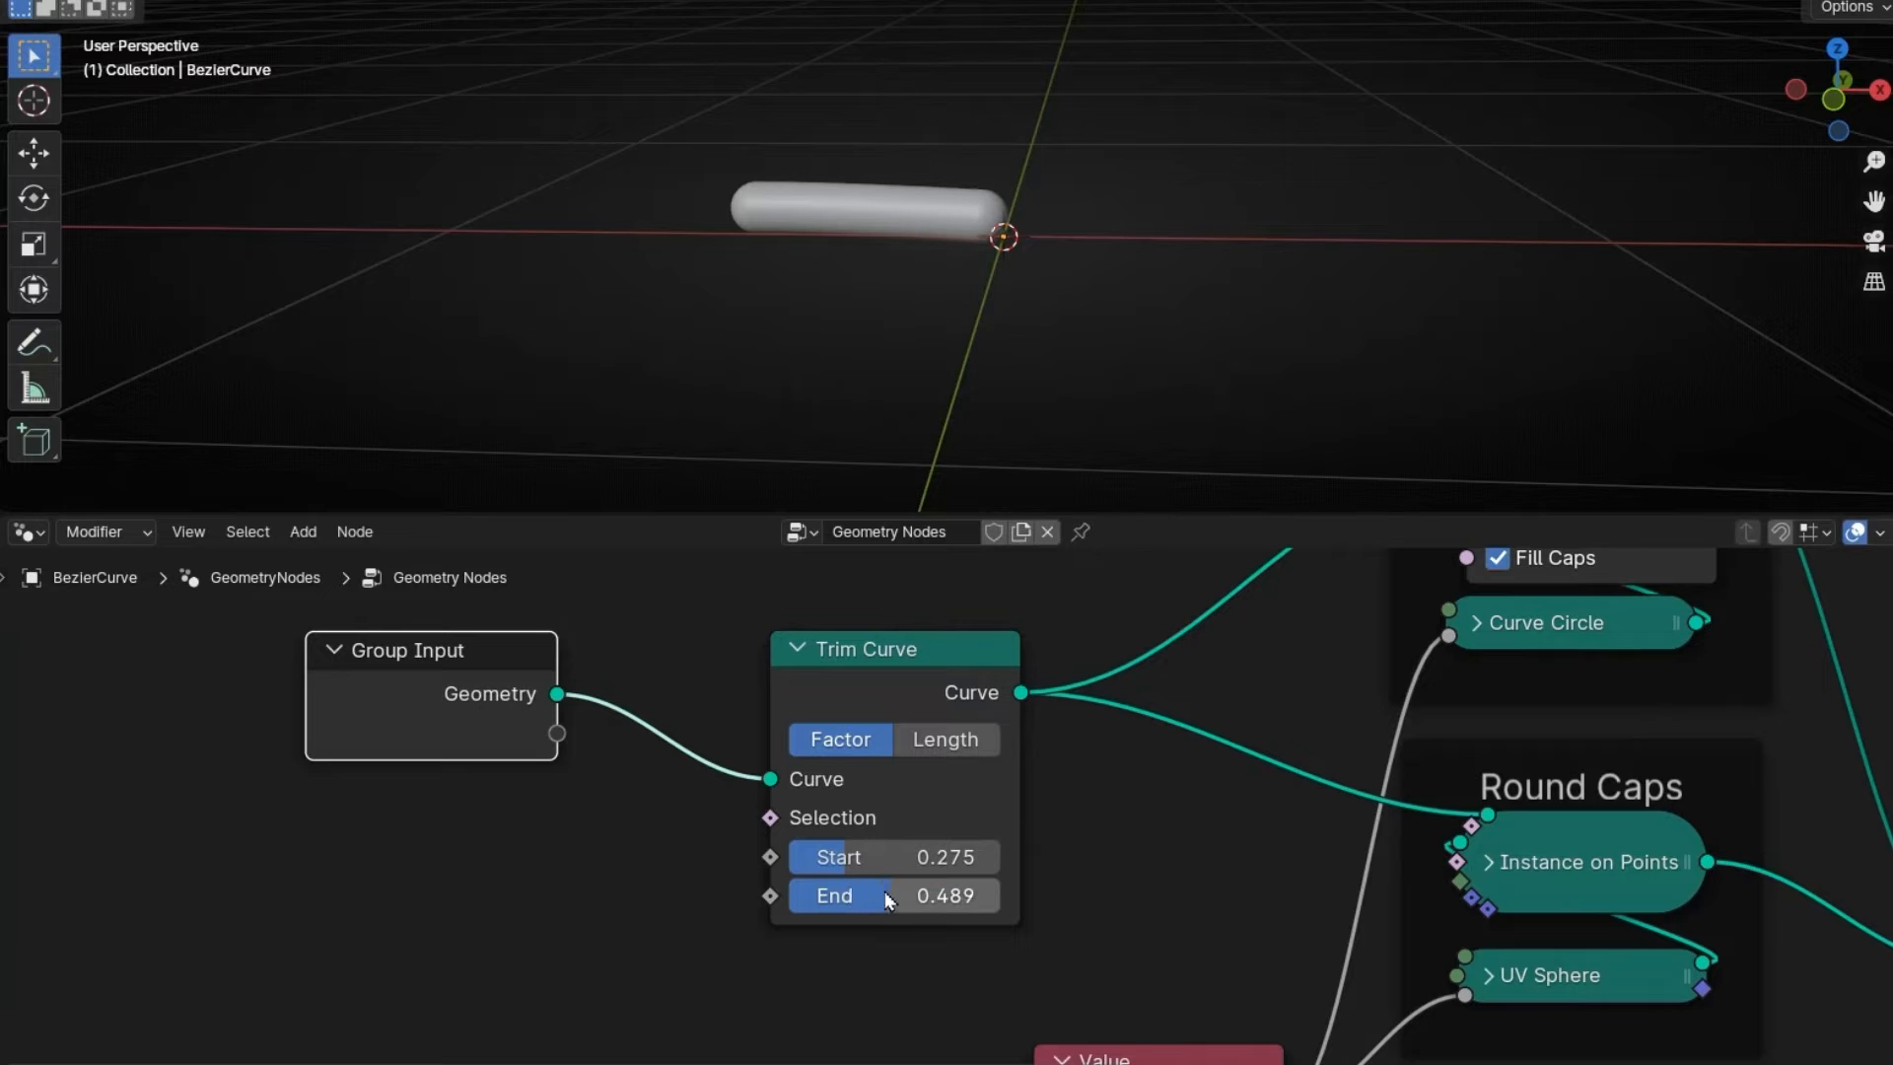
- Add a Value node set to 0 that feeds the Trim Curve Start input
{"action": "left_click", "coordinate": [776, 863]}
{"action": "left_click_drag", "start_coordinate": [502, 892], "coordinate": [502, 892]}
{"action": "type", "text": "value"}
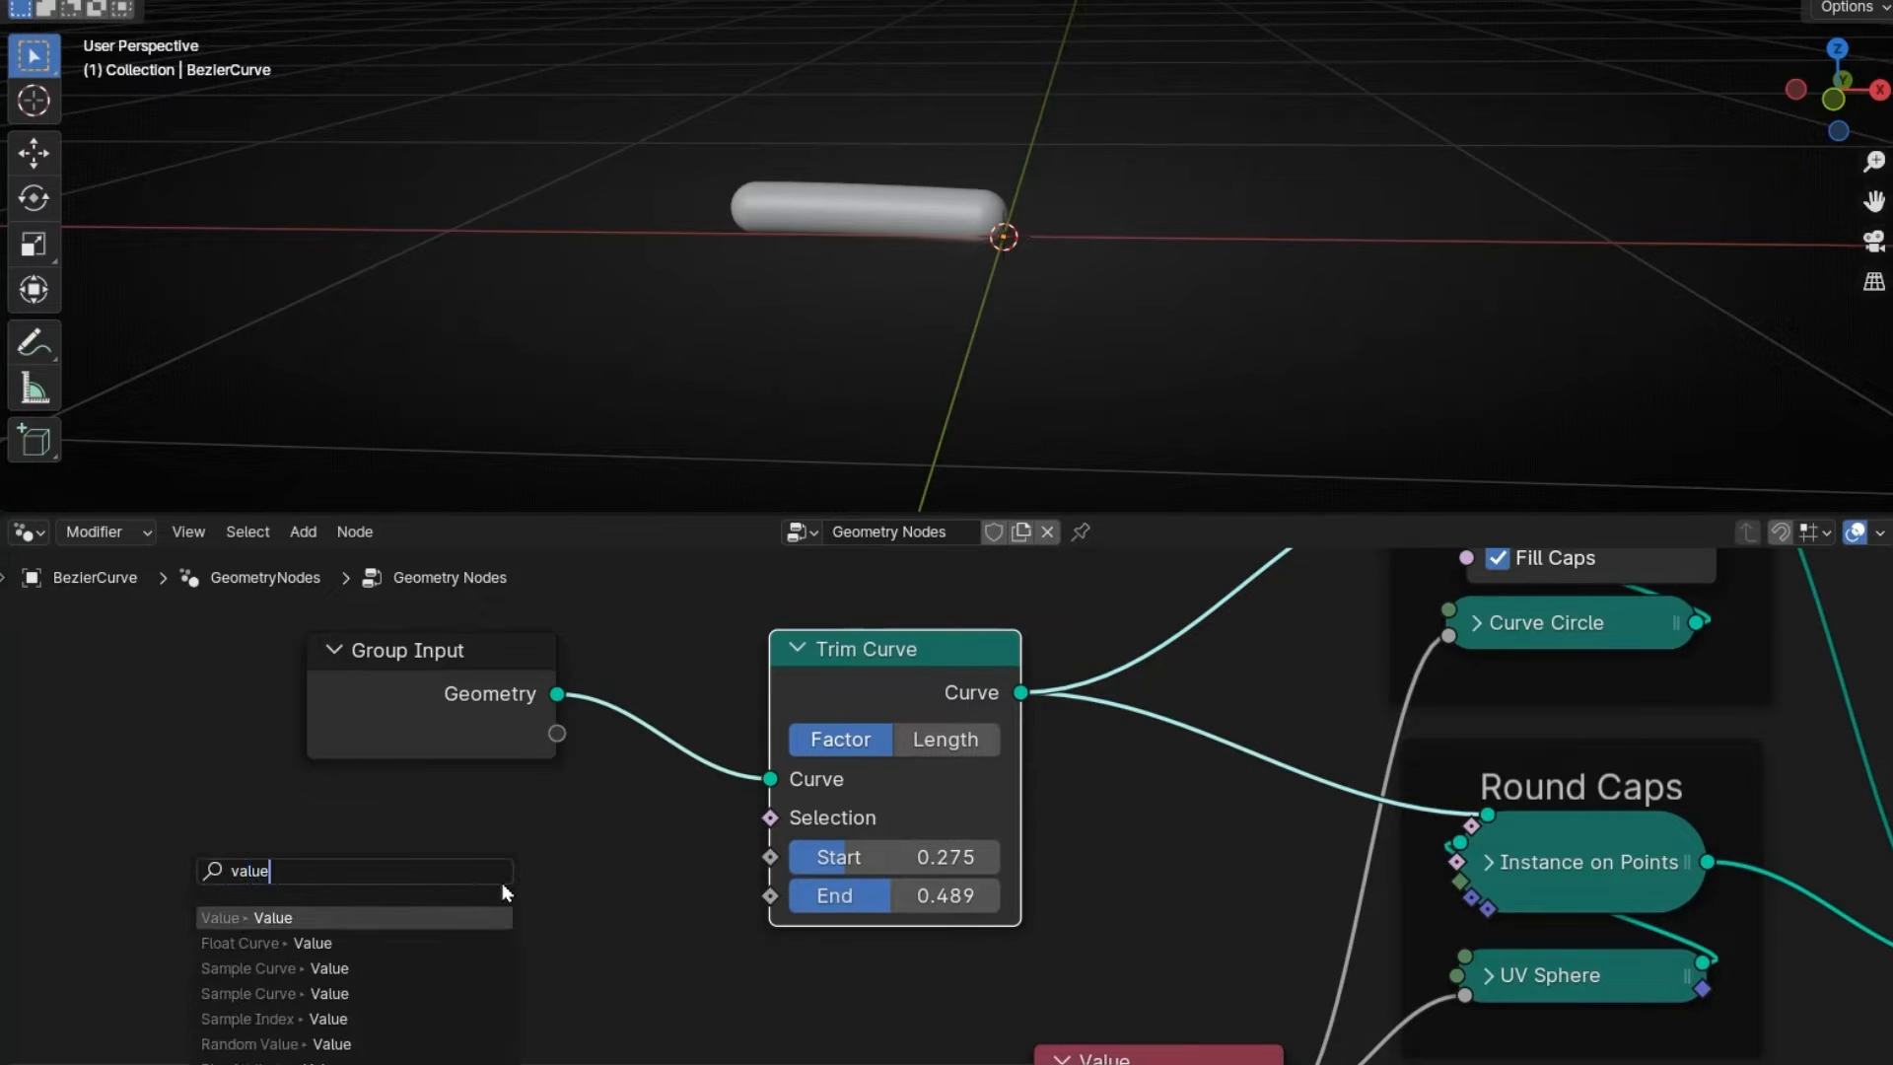
{"action": "key", "text": "Return"}
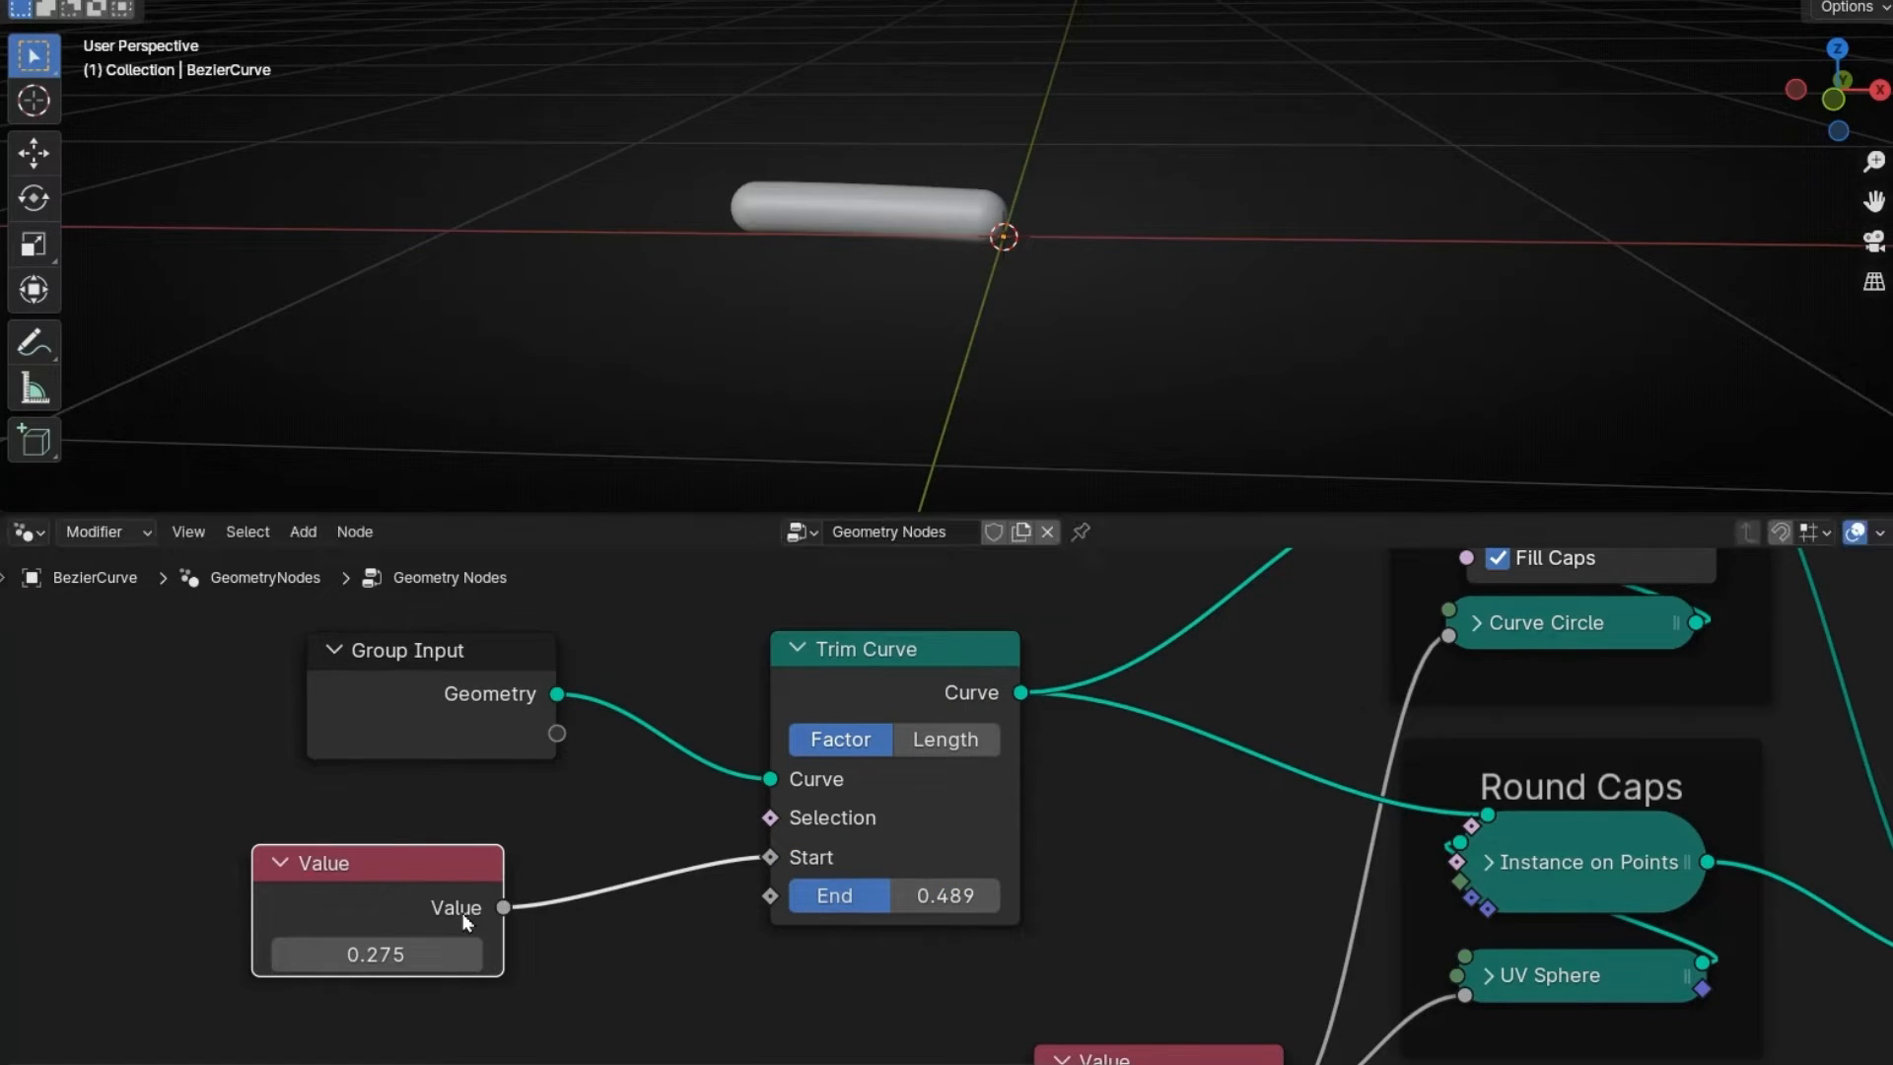
{"action": "left_click", "coordinate": [380, 952]}
{"action": "type", "text": "0"}
{"action": "key", "text": "Return"}
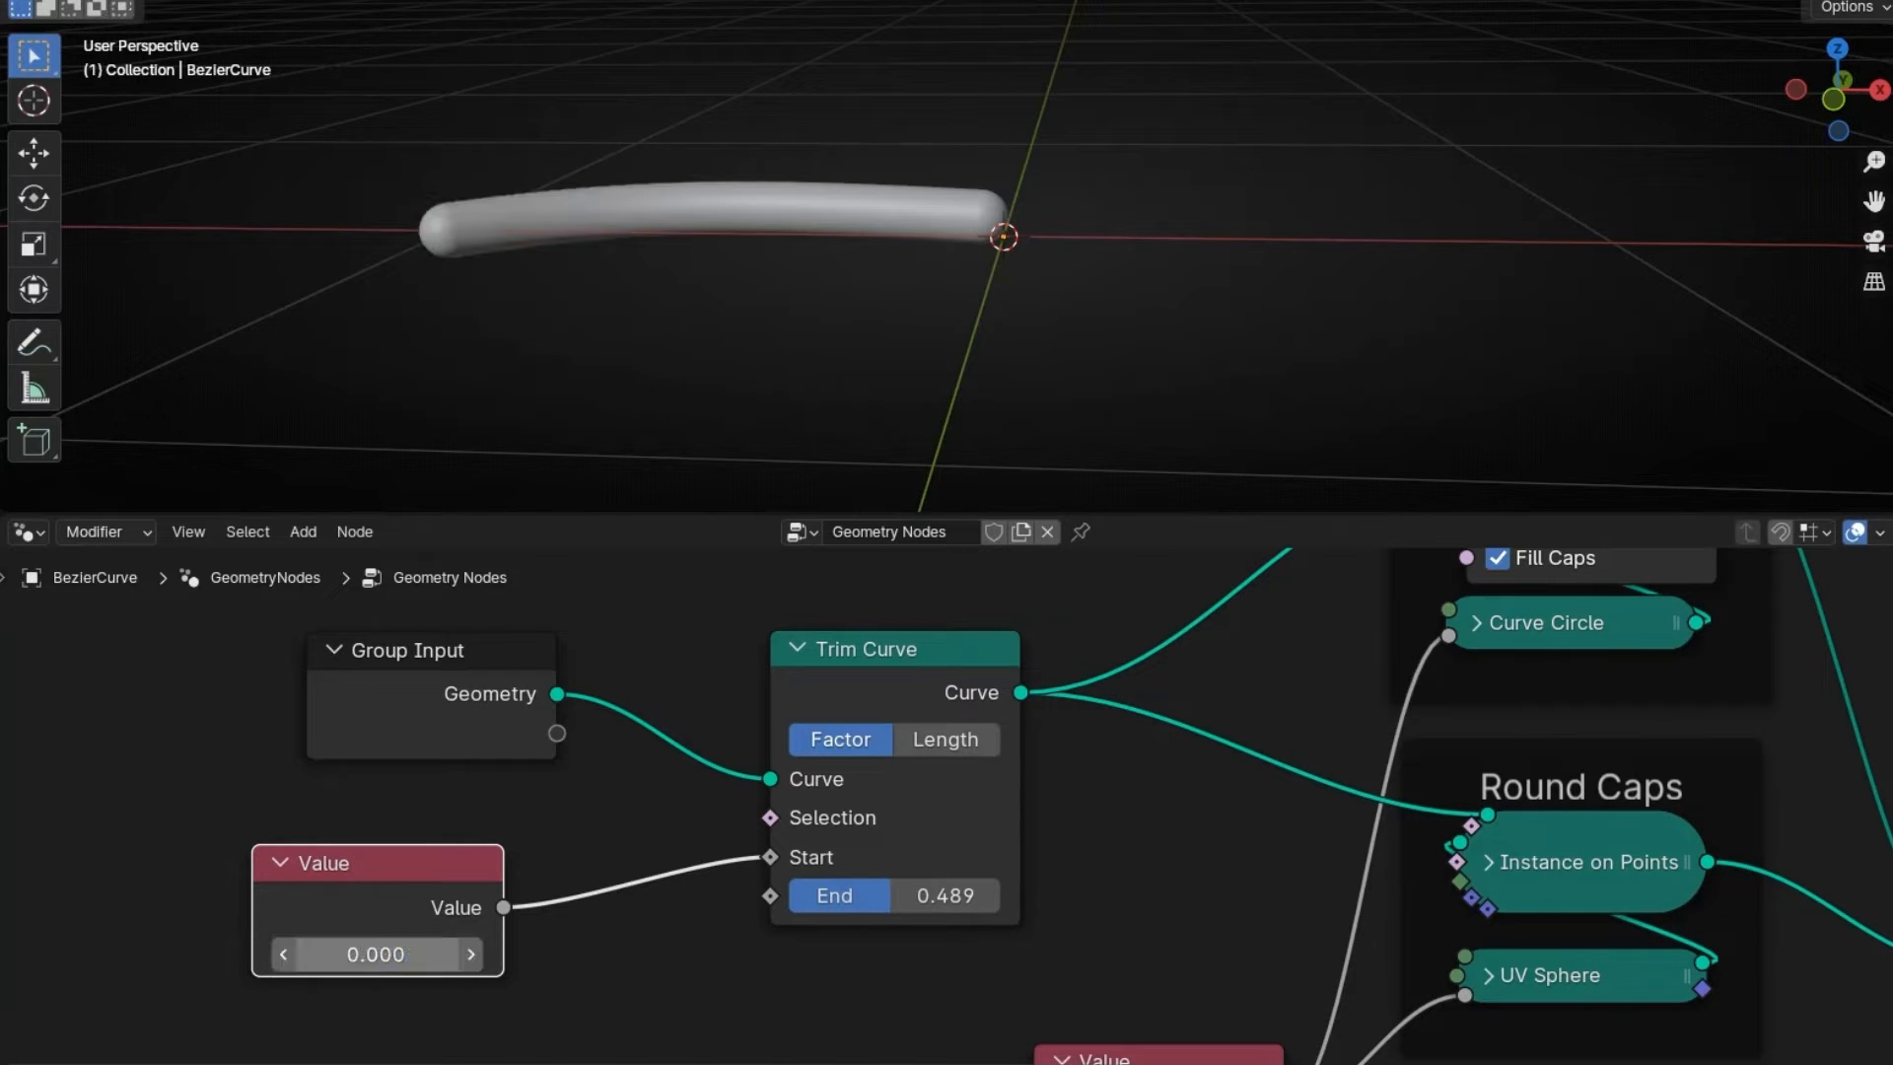
- Test the Value on the trim, set Trim Curve End to 0.389, and reset Value to 0
{"action": "left_click_drag", "start_coordinate": [375, 953], "coordinate": [414, 953]}
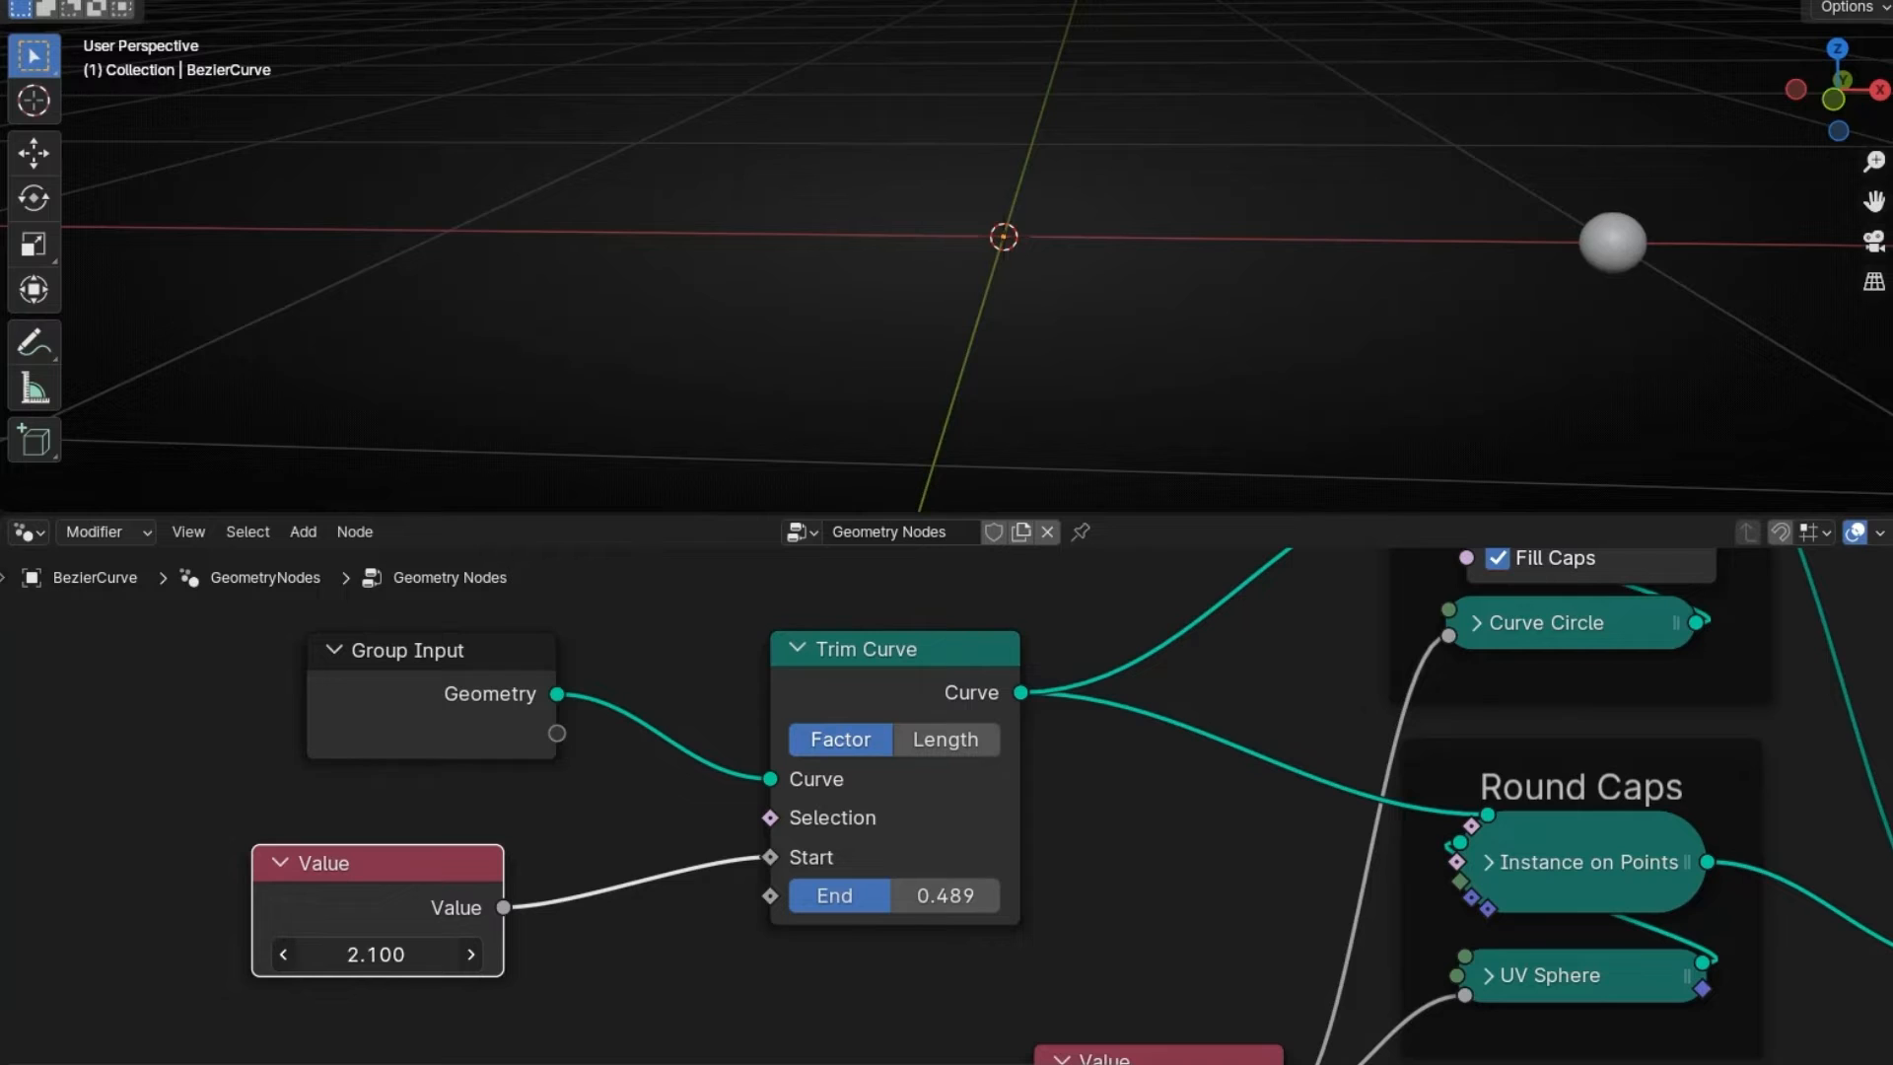
{"action": "left_click_drag", "start_coordinate": [414, 954], "coordinate": [355, 953]}
{"action": "mouse_move", "coordinate": [877, 895]}
{"action": "left_mouse_down"}
{"action": "mouse_move", "coordinate": [810, 895]}
{"action": "mouse_move", "coordinate": [934, 895]}
{"action": "mouse_move", "coordinate": [857, 895]}
{"action": "left_mouse_up"}
{"action": "double_click", "coordinate": [376, 953]}
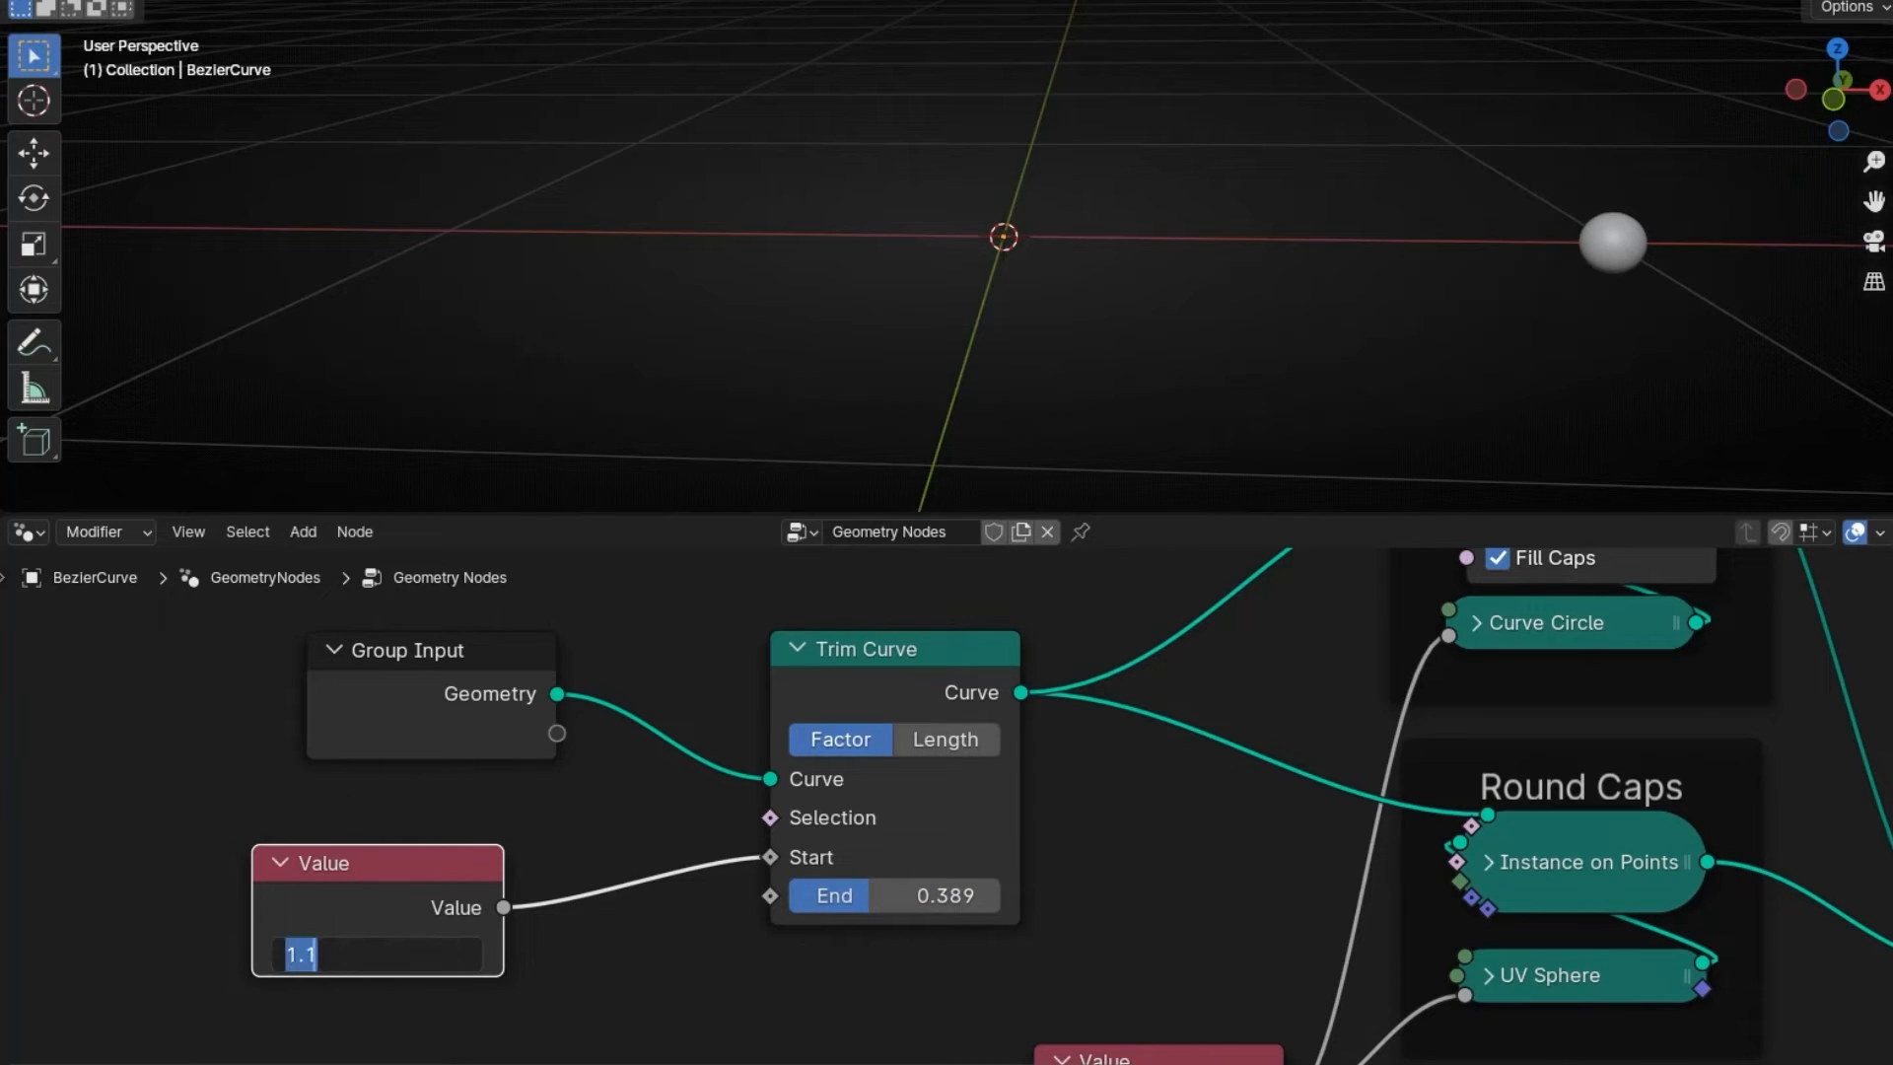
{"action": "type", "text": "0"}
{"action": "key", "text": "Return"}
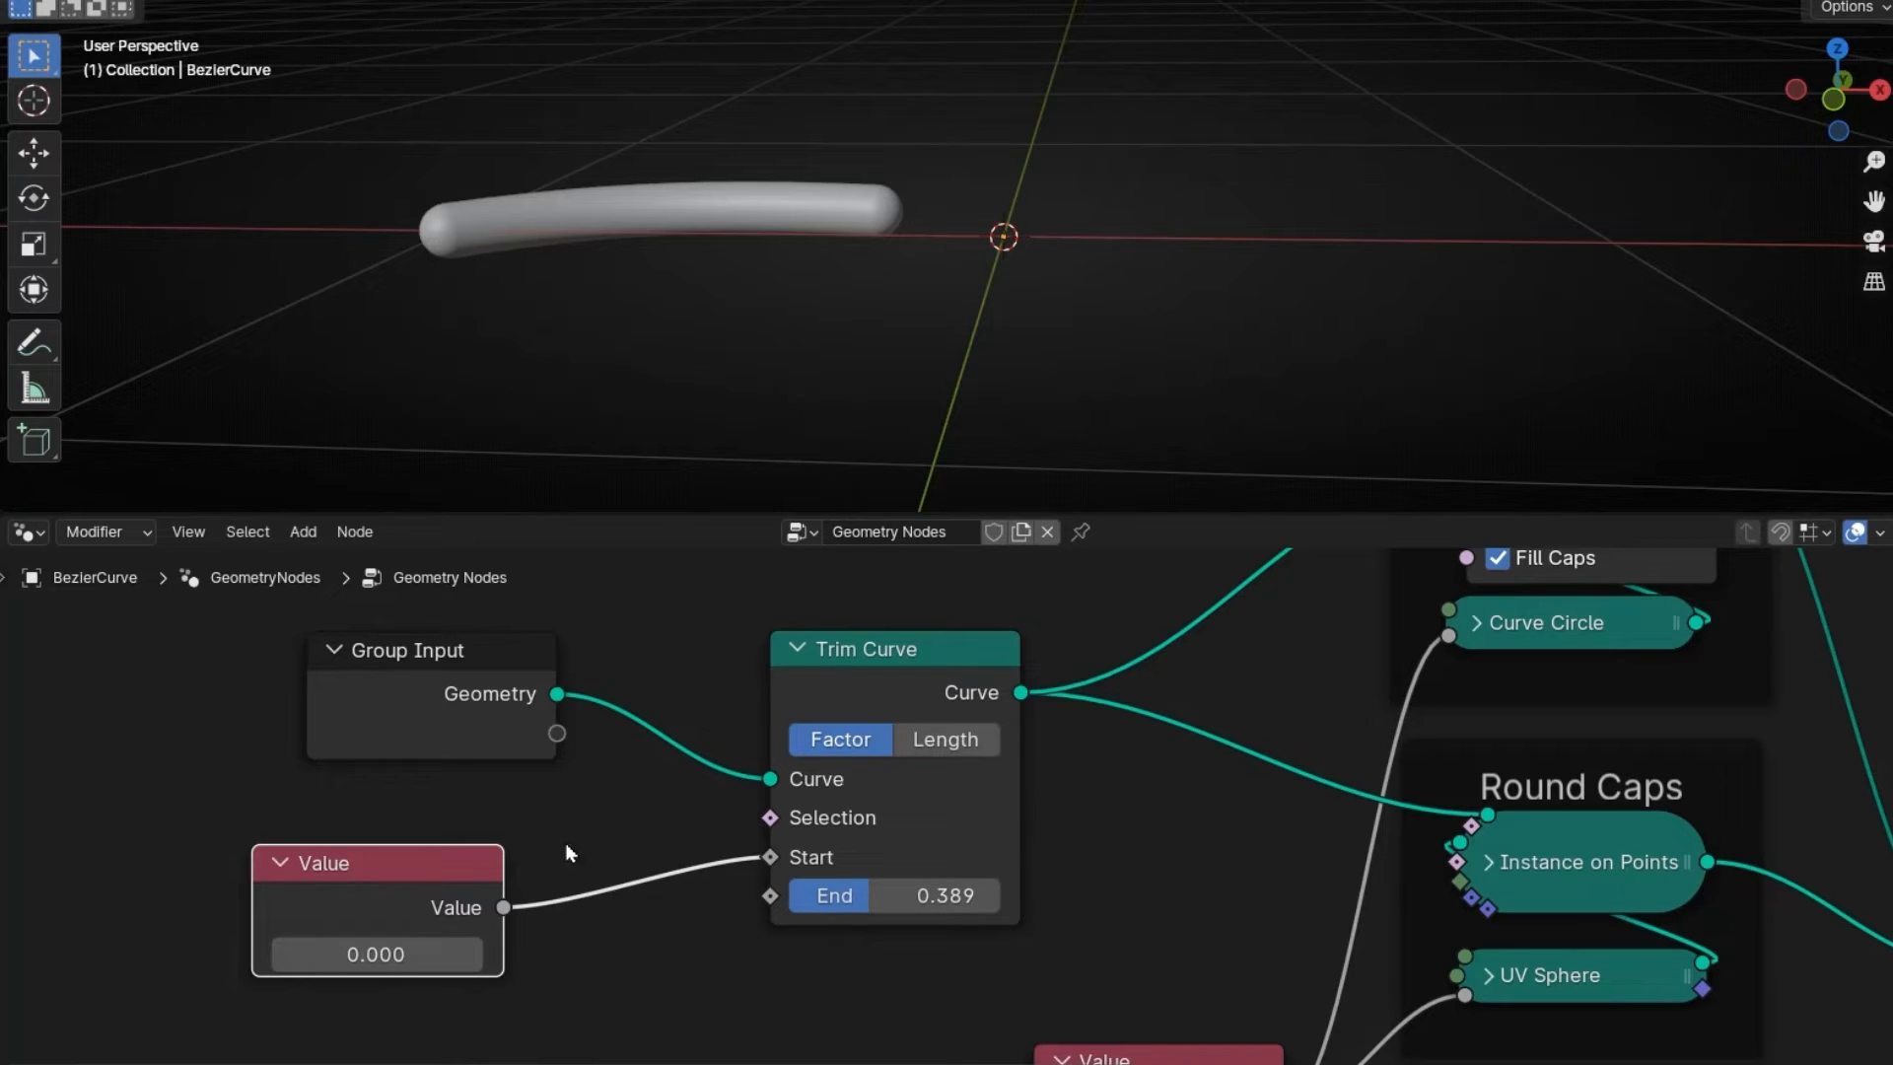
- Link the Value into Trim Curve, sweep it to move the sphere along the curve, then reset it to 0
{"action": "left_click_drag", "start_coordinate": [503, 907], "coordinate": [770, 895]}
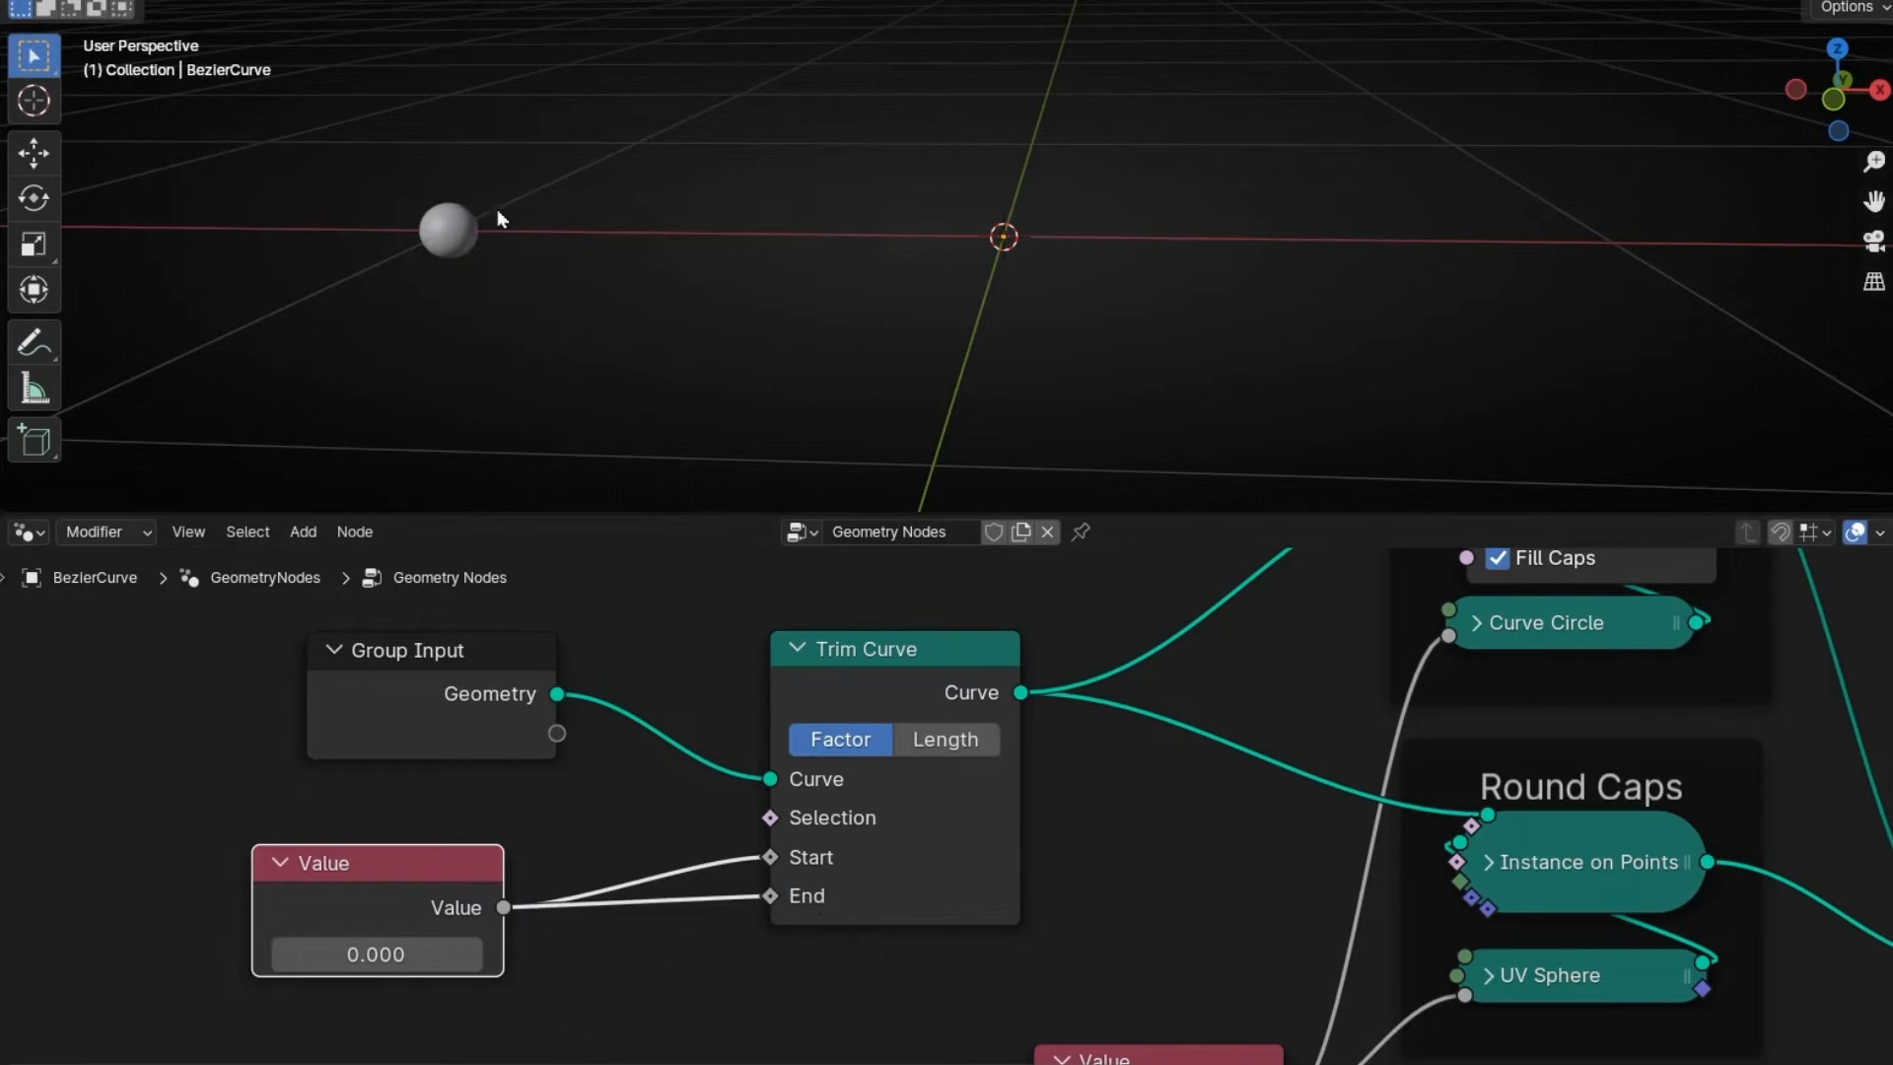
{"action": "left_click_drag", "start_coordinate": [363, 944], "coordinate": [165, 945]}
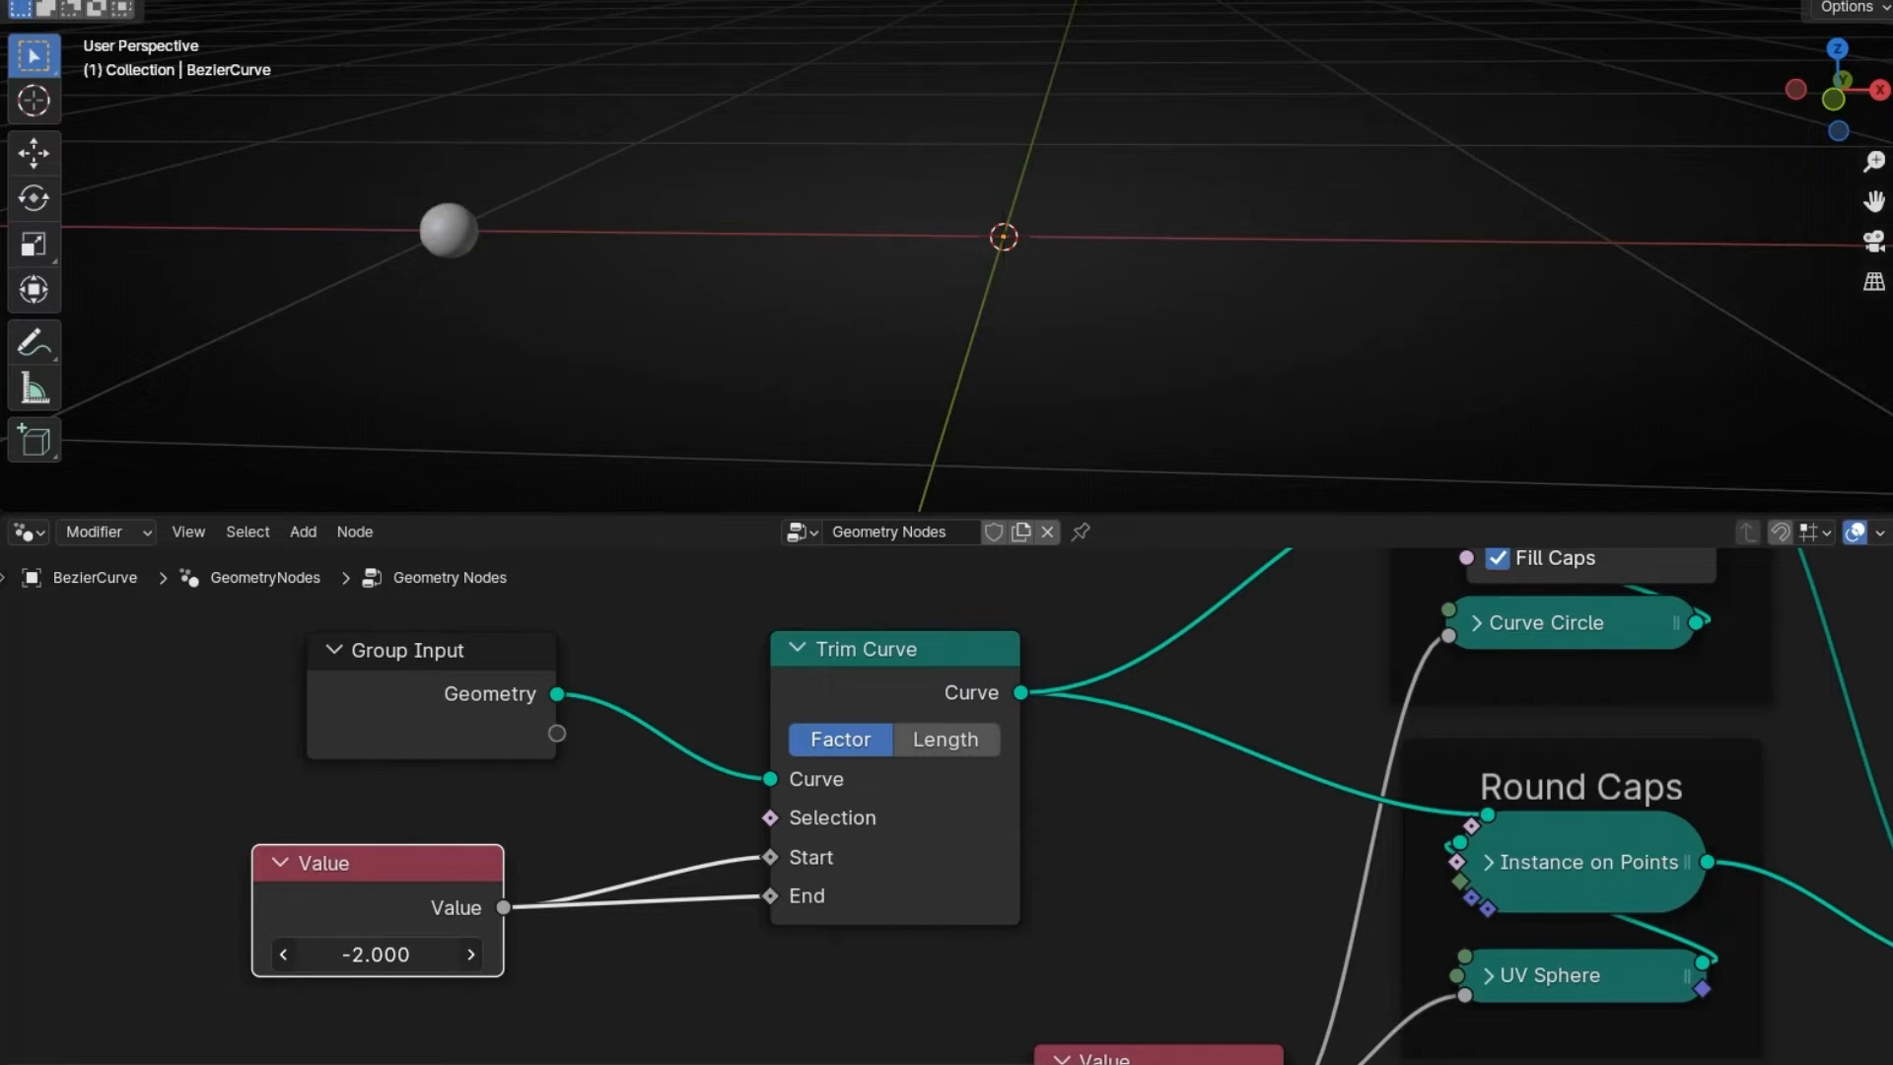
{"action": "mouse_move", "coordinate": [304, 945]}
{"action": "left_mouse_down"}
{"action": "mouse_move", "coordinate": [590, 944]}
{"action": "mouse_move", "coordinate": [274, 944]}
{"action": "left_mouse_up"}
{"action": "key", "text": "BackSpace"}
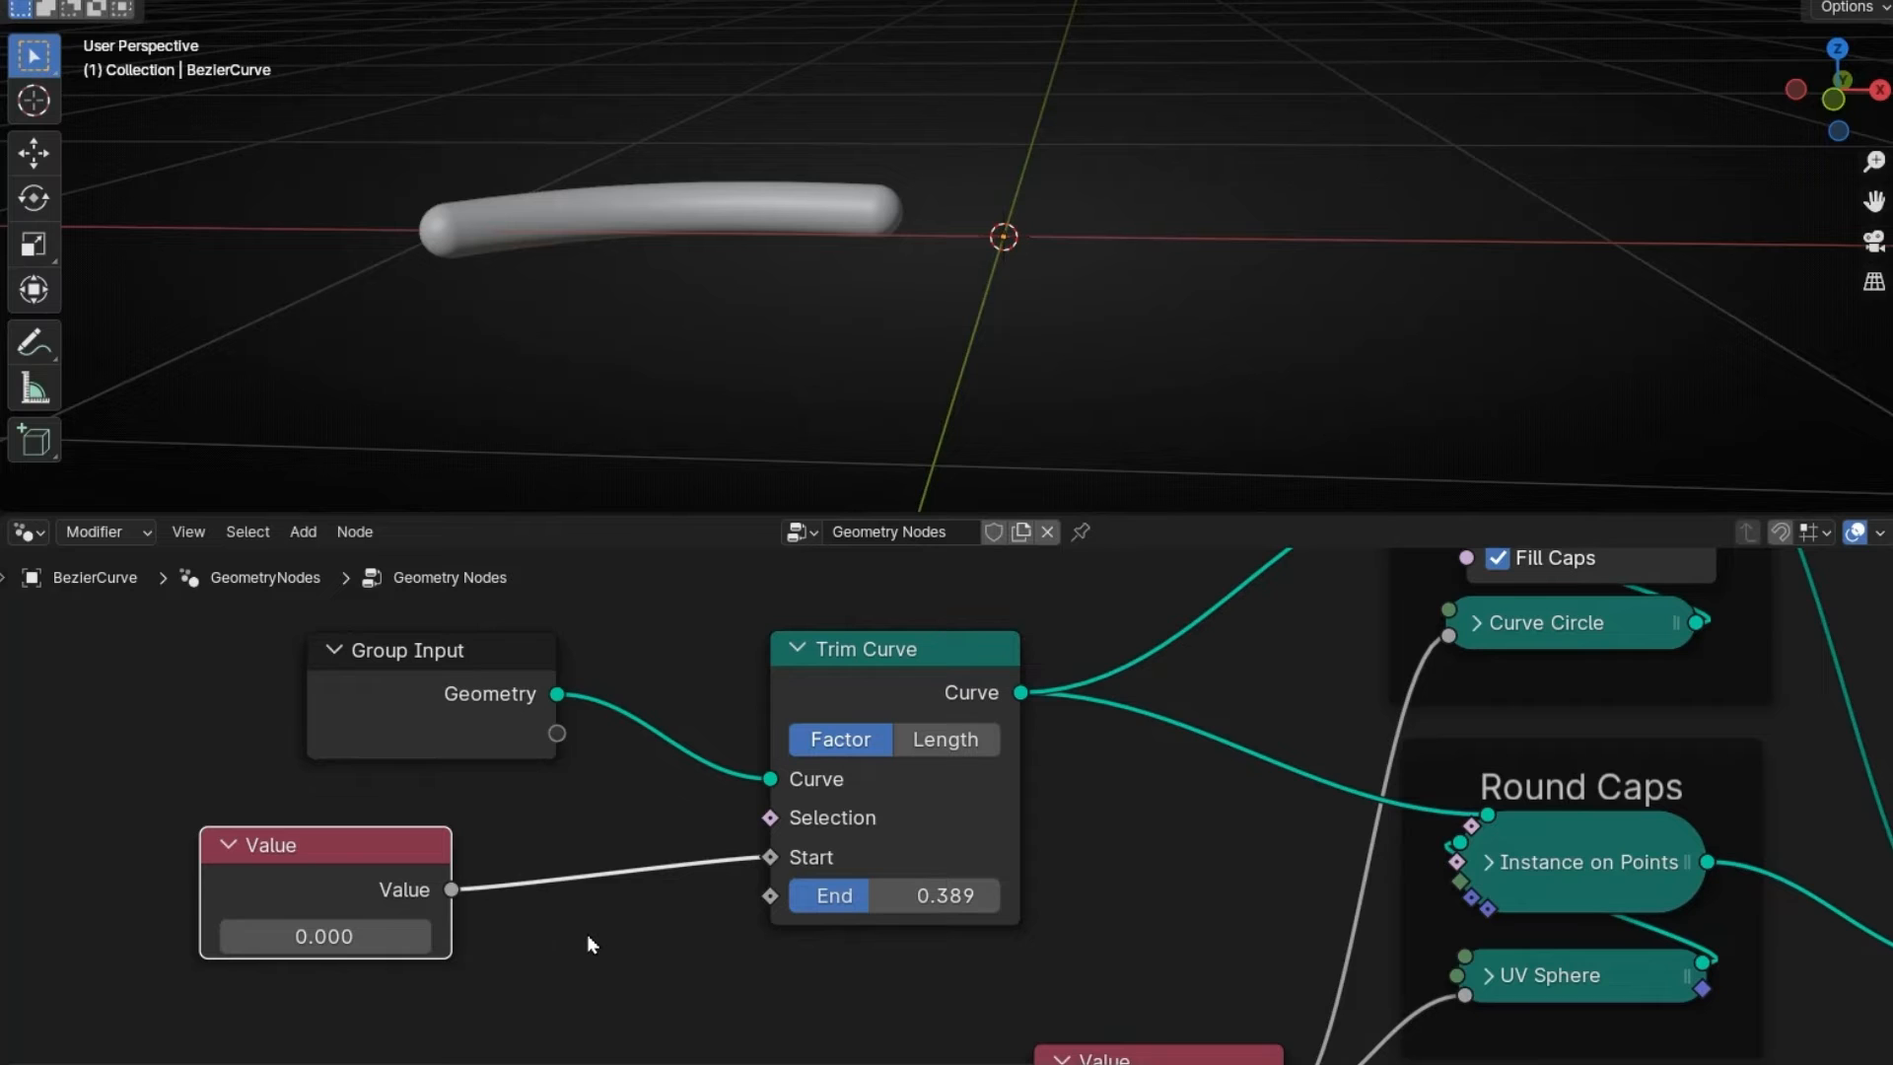
- Add a Math Add node fed by the Value and insert it into the Trim Curve End link
{"action": "key", "text": "shift+a"}
{"action": "type", "text": "add"}
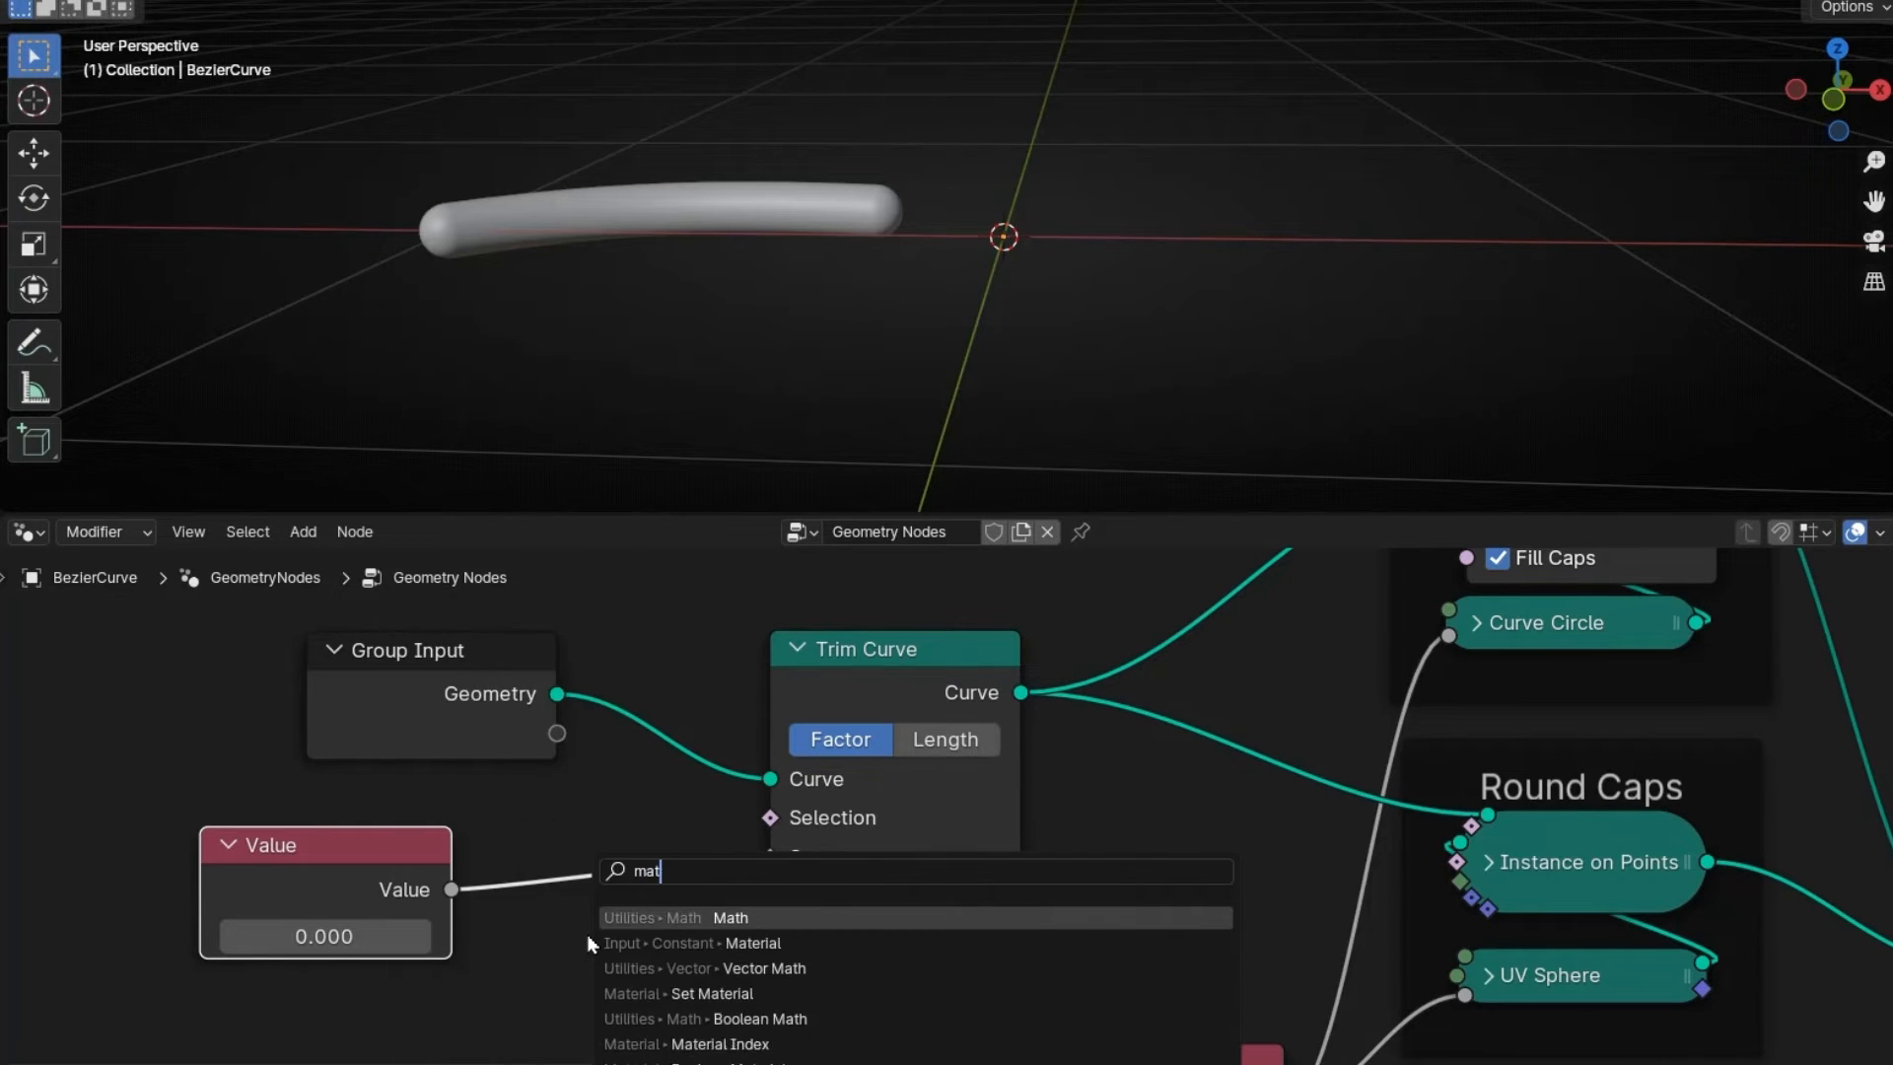
{"action": "key", "text": "Return"}
{"action": "left_click", "coordinate": [549, 922]}
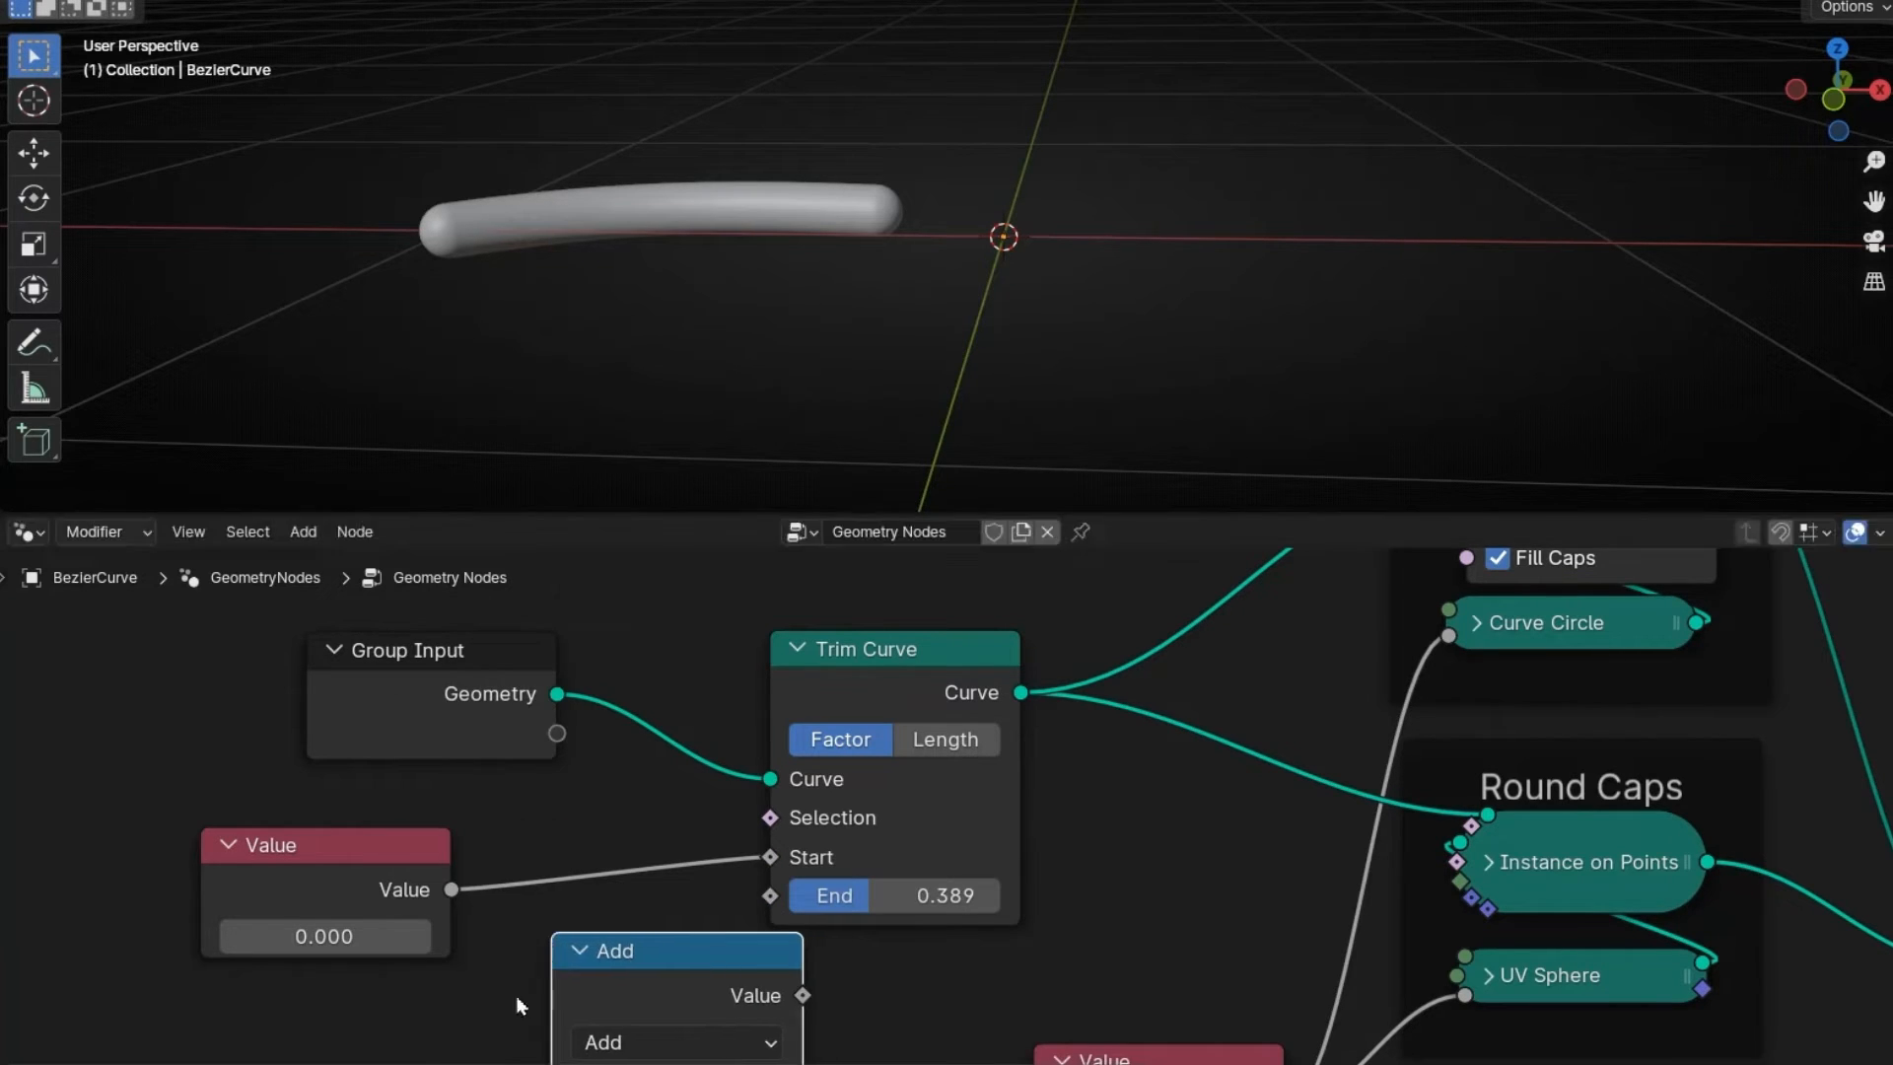
{"action": "scroll", "coordinate": [503, 1014], "scroll_direction": "down", "scroll_amount": 1}
{"action": "middle_click_drag", "start_coordinate": [503, 1014], "coordinate": [513, 877]}
{"action": "left_click_drag", "start_coordinate": [483, 755], "coordinate": [578, 974]}
{"action": "left_click_drag", "start_coordinate": [794, 867], "coordinate": [779, 761]}
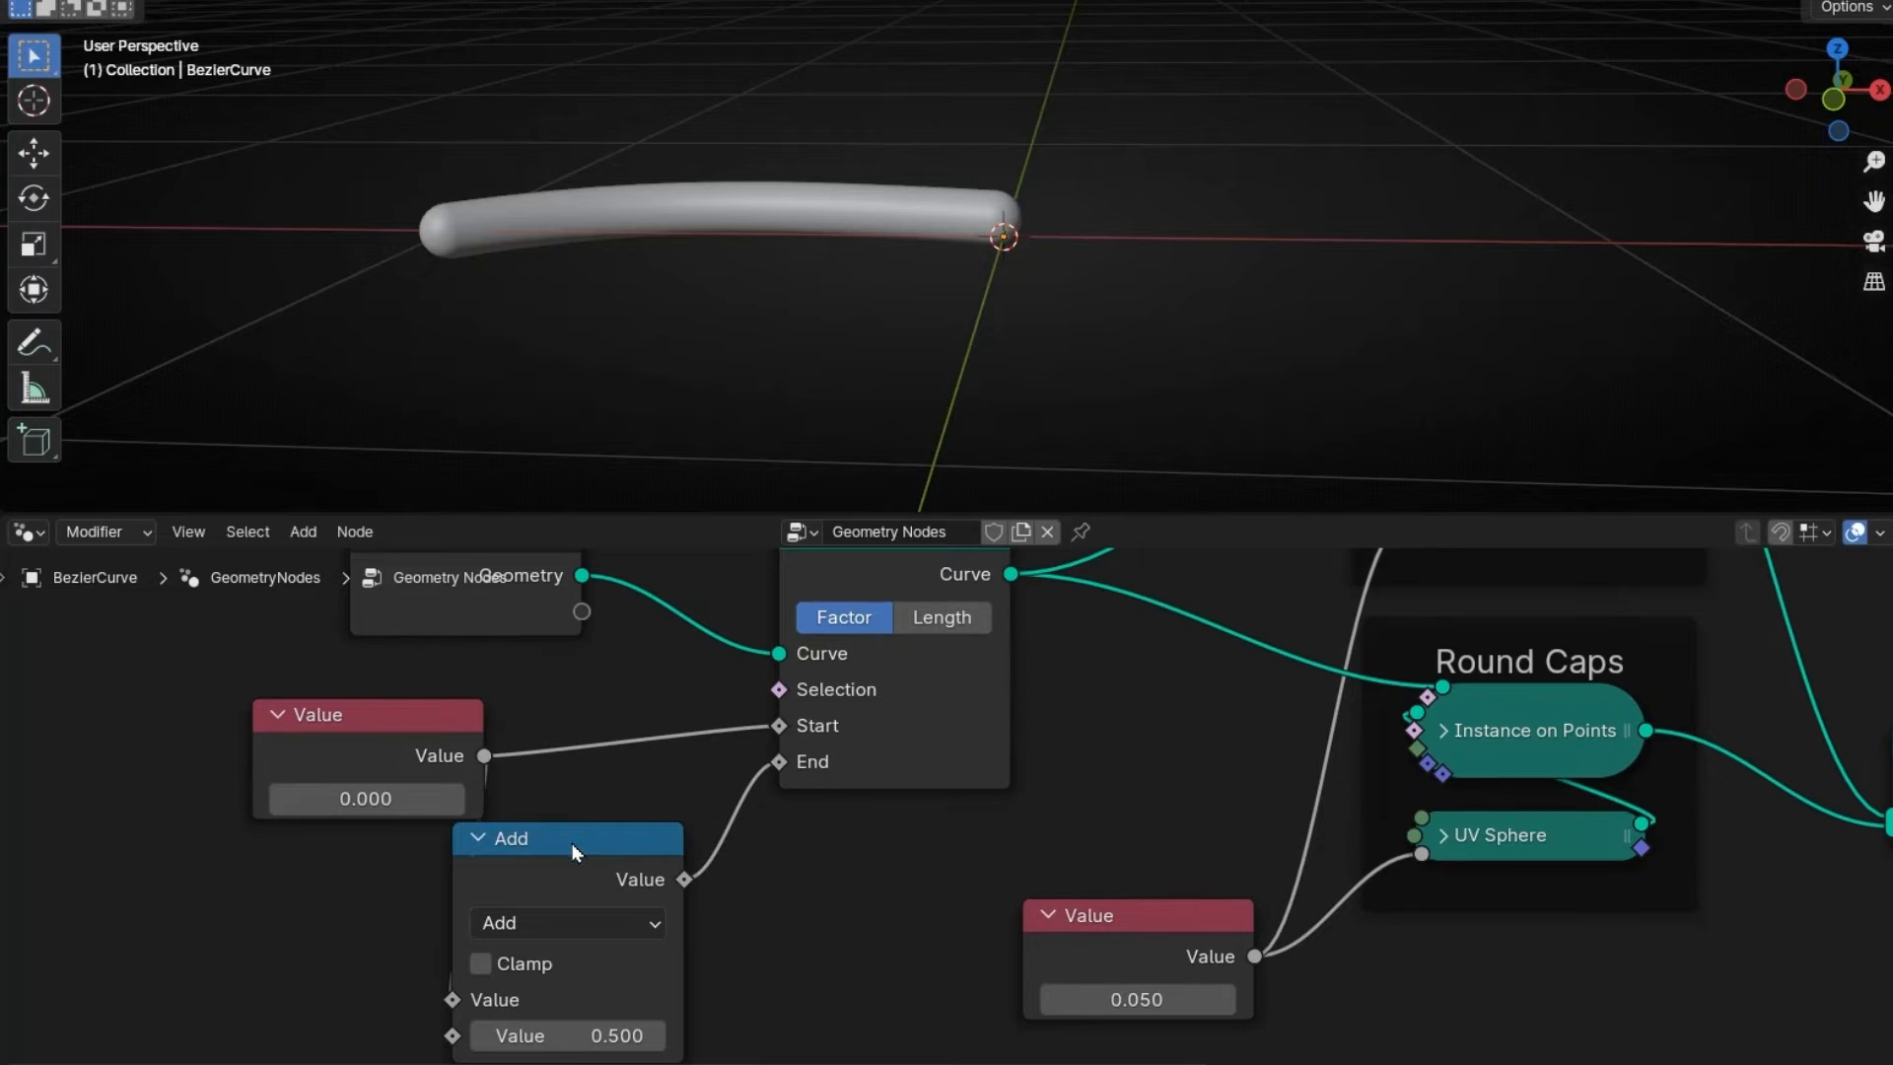
{"action": "left_click_drag", "start_coordinate": [571, 842], "coordinate": [646, 800]}
{"action": "left_click_drag", "start_coordinate": [428, 710], "coordinate": [364, 728]}
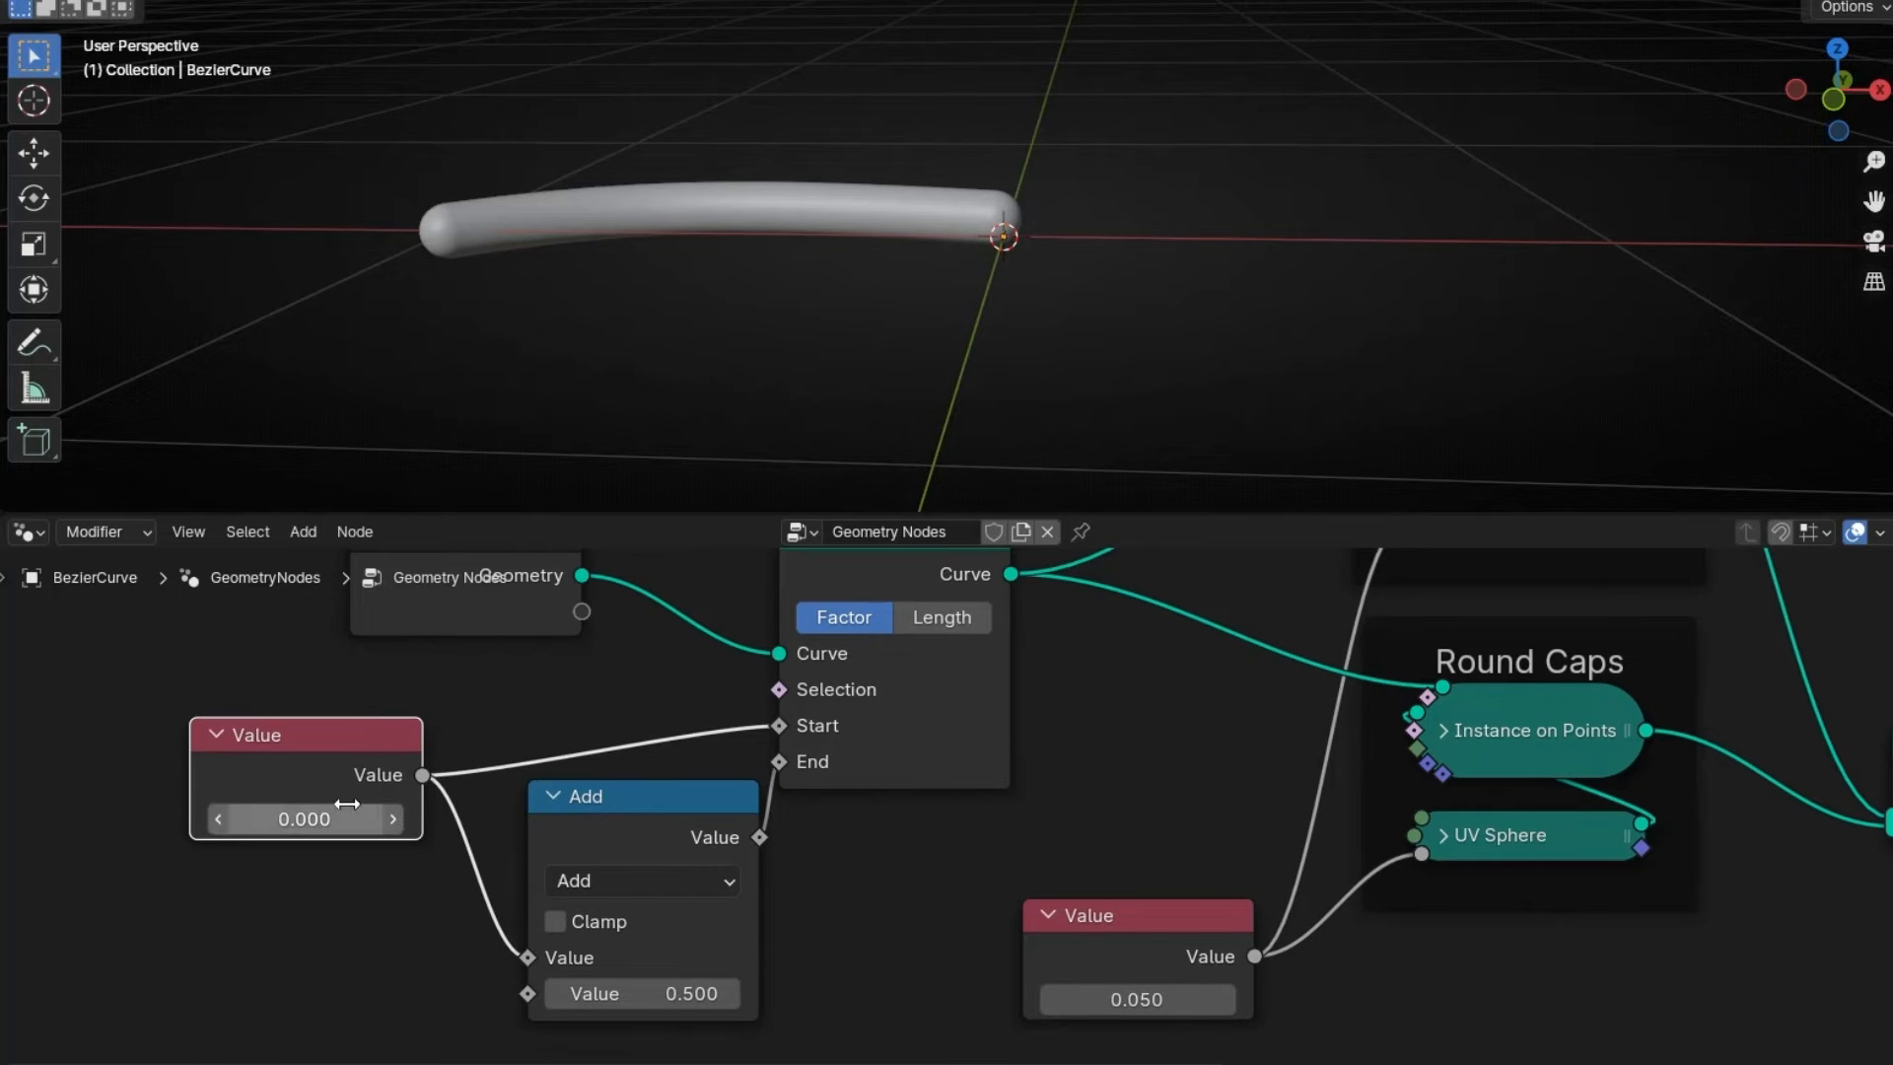
- Test the trim, then wrap the Value node in a frame labelled 'Animation'
{"action": "mouse_move", "coordinate": [347, 803]}
{"action": "left_mouse_down"}
{"action": "mouse_move", "coordinate": [493, 803]}
{"action": "mouse_move", "coordinate": [375, 804]}
{"action": "left_mouse_up"}
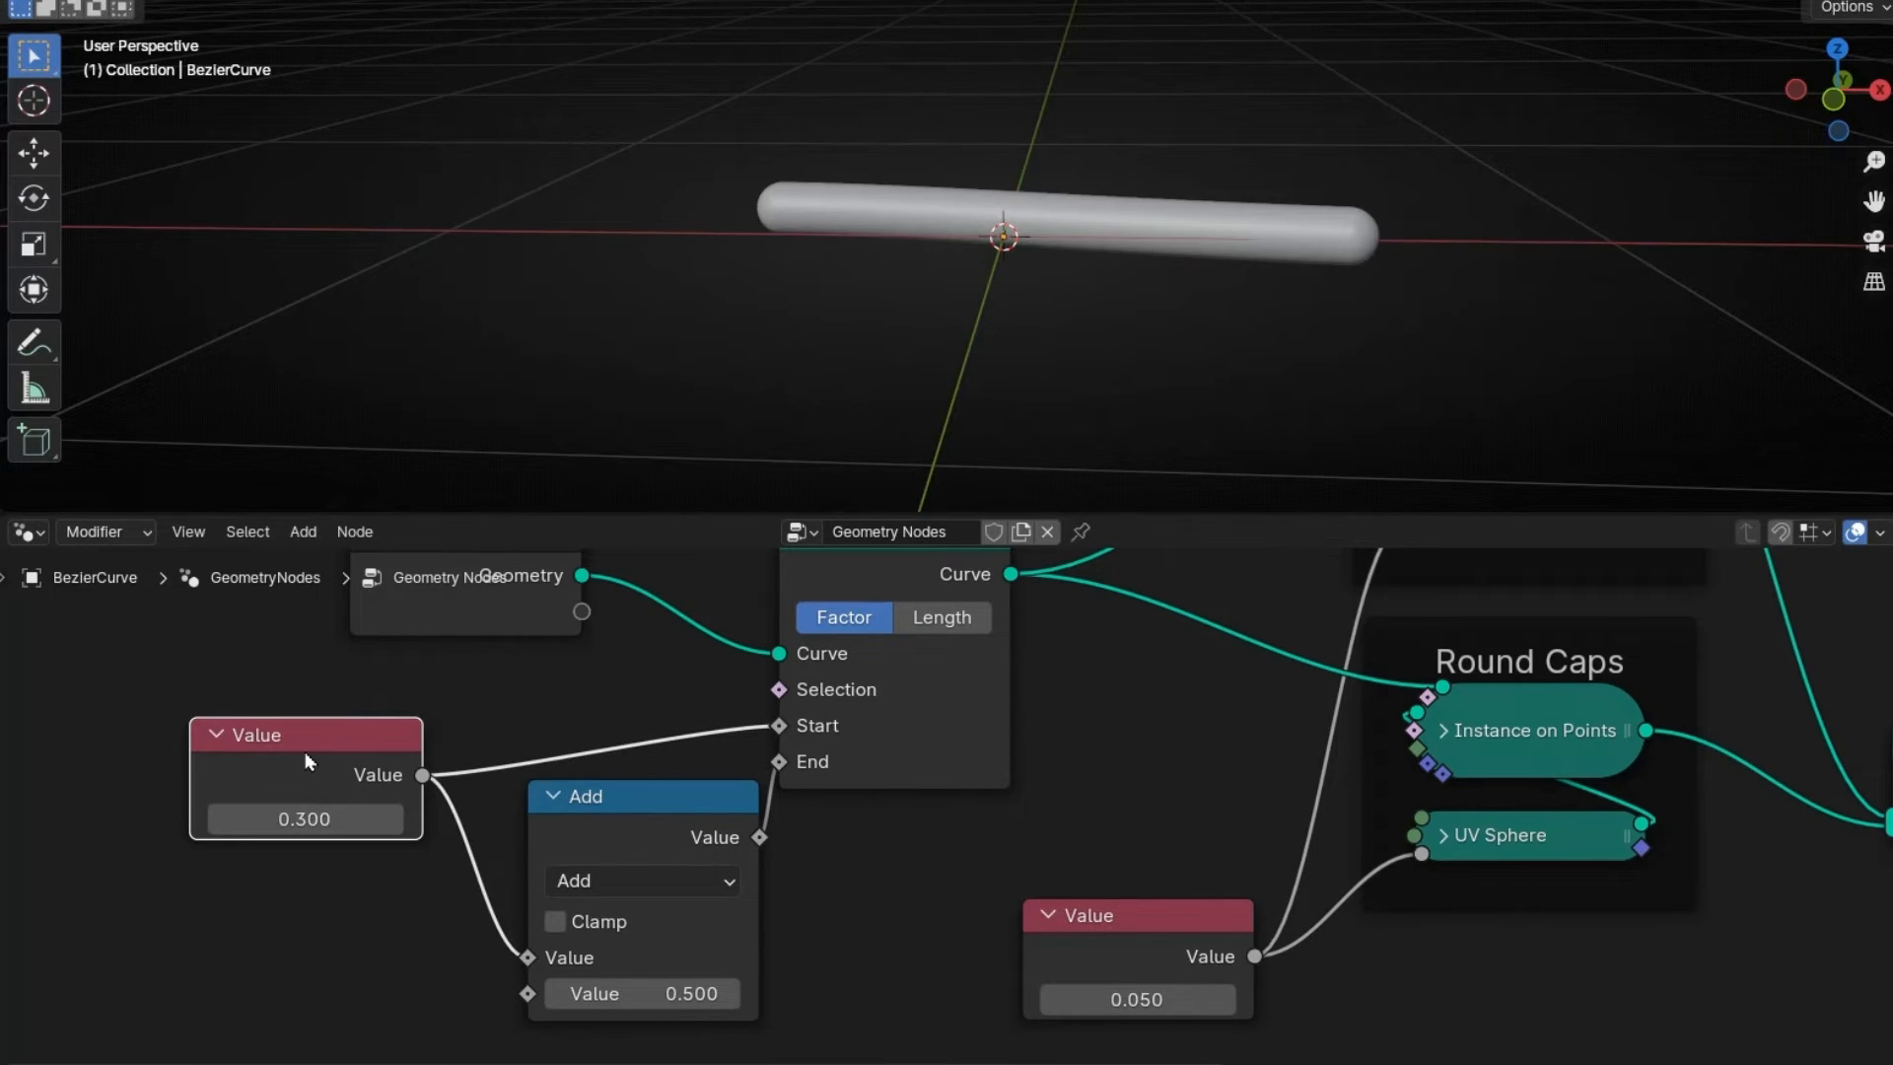
{"action": "key", "text": "ctrl+z"}
{"action": "key", "text": "ctrl+j"}
{"action": "key", "text": "F2"}
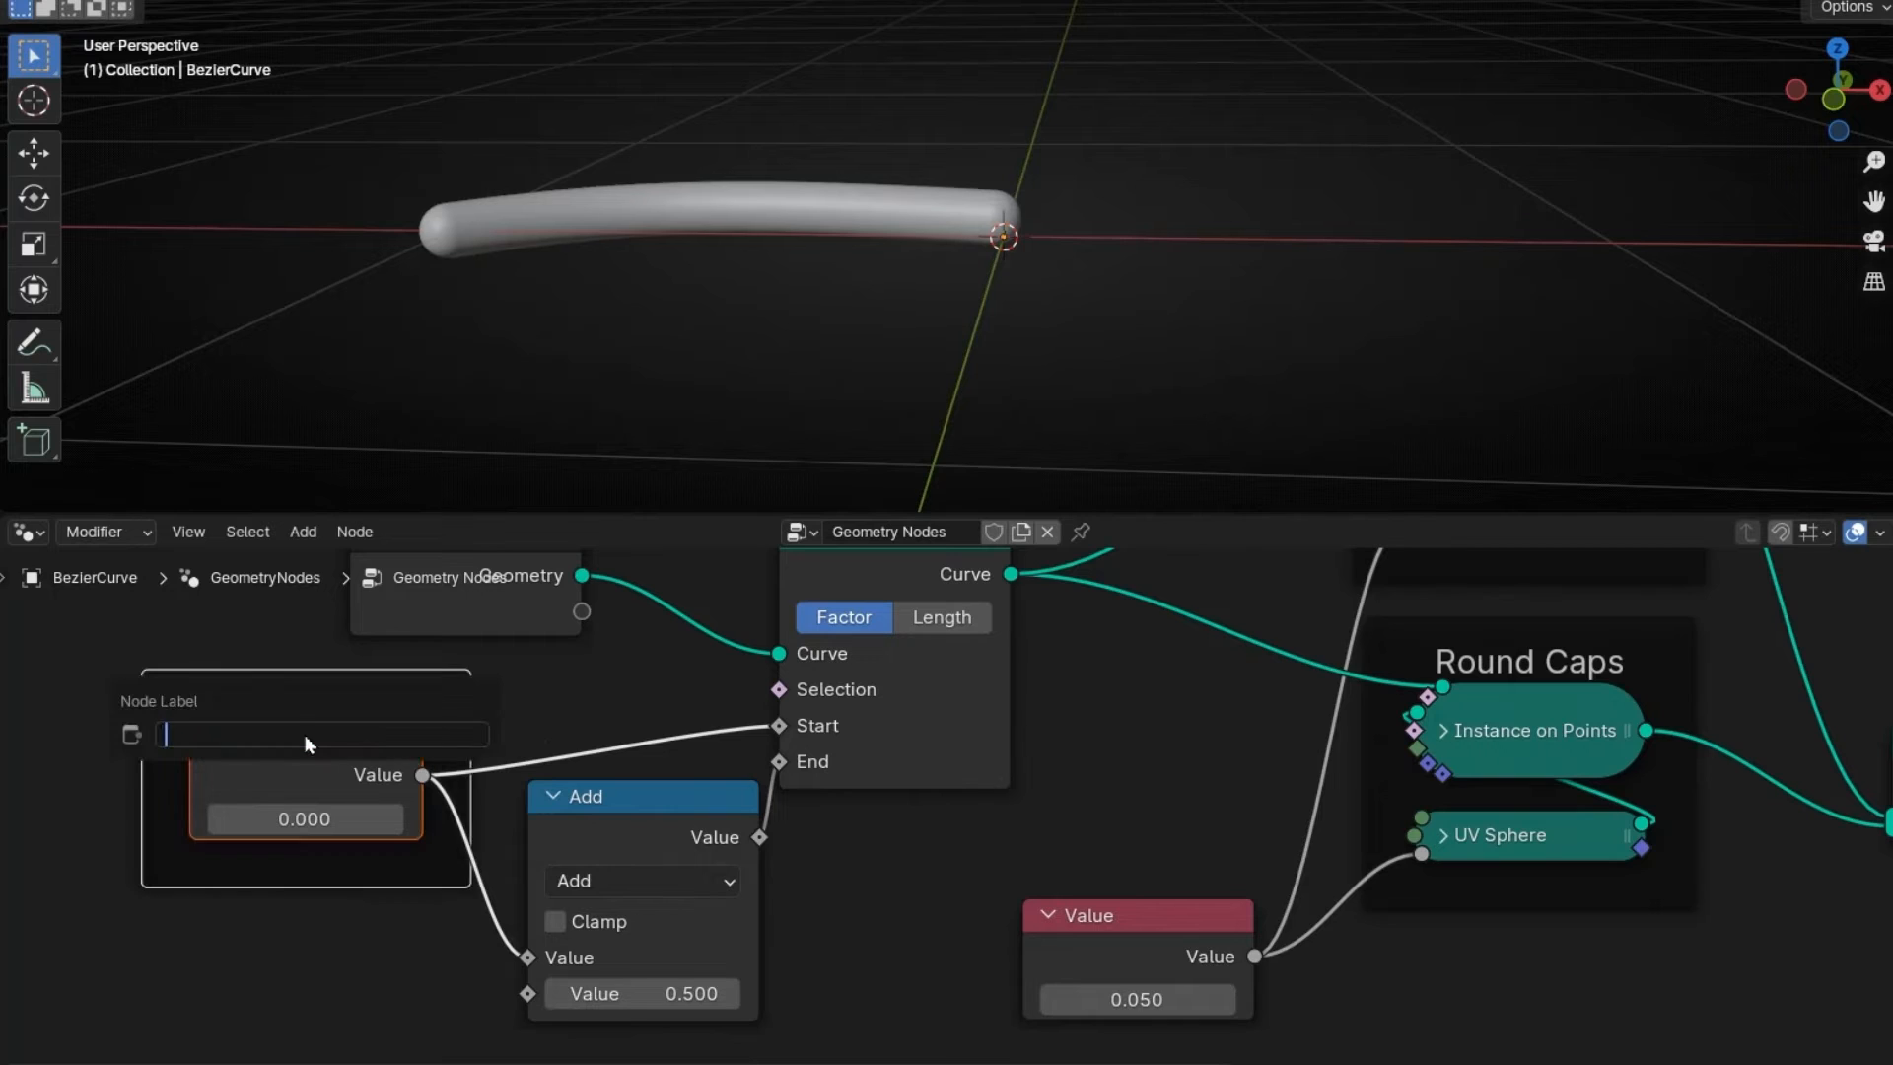
{"action": "type", "text": "Animation"}
{"action": "key", "text": "Return"}
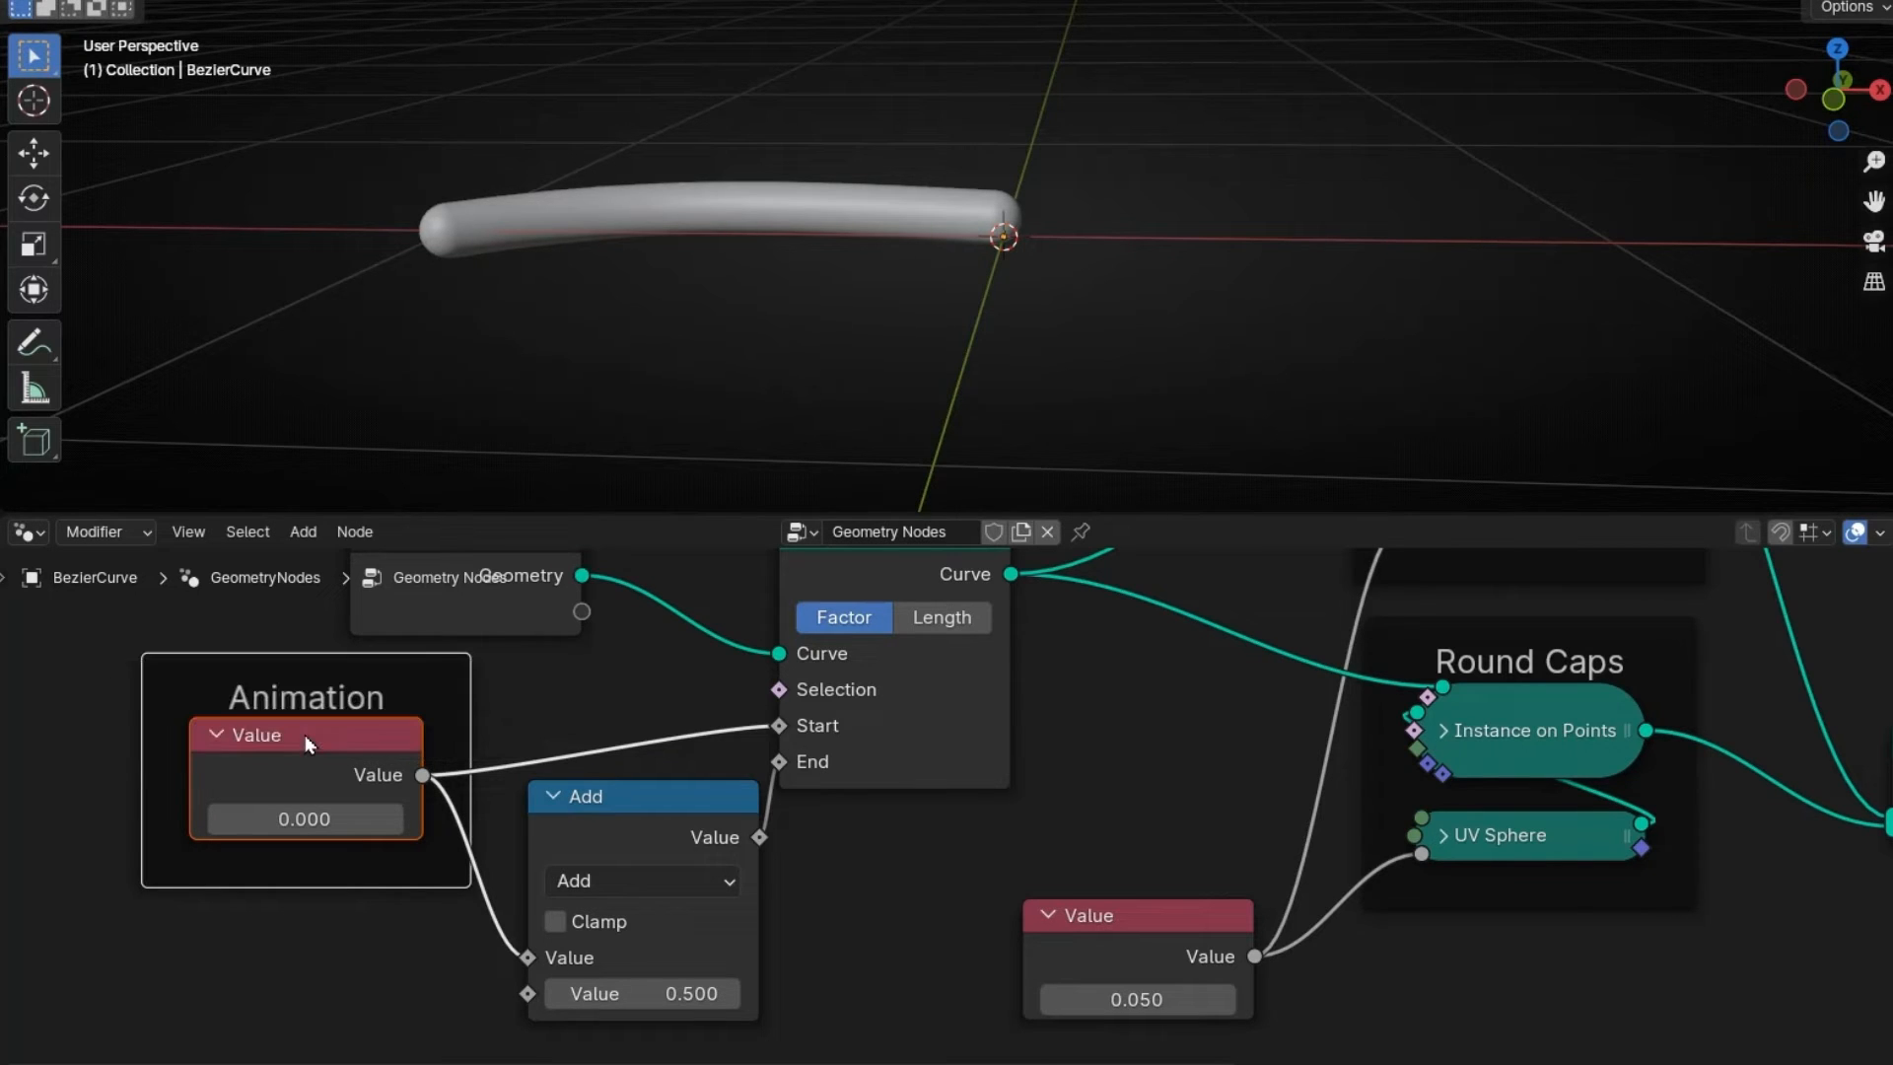
- Frame the Add node with the label 'Lengh' and lower its added length to 0.200
{"action": "left_click", "coordinate": [594, 837]}
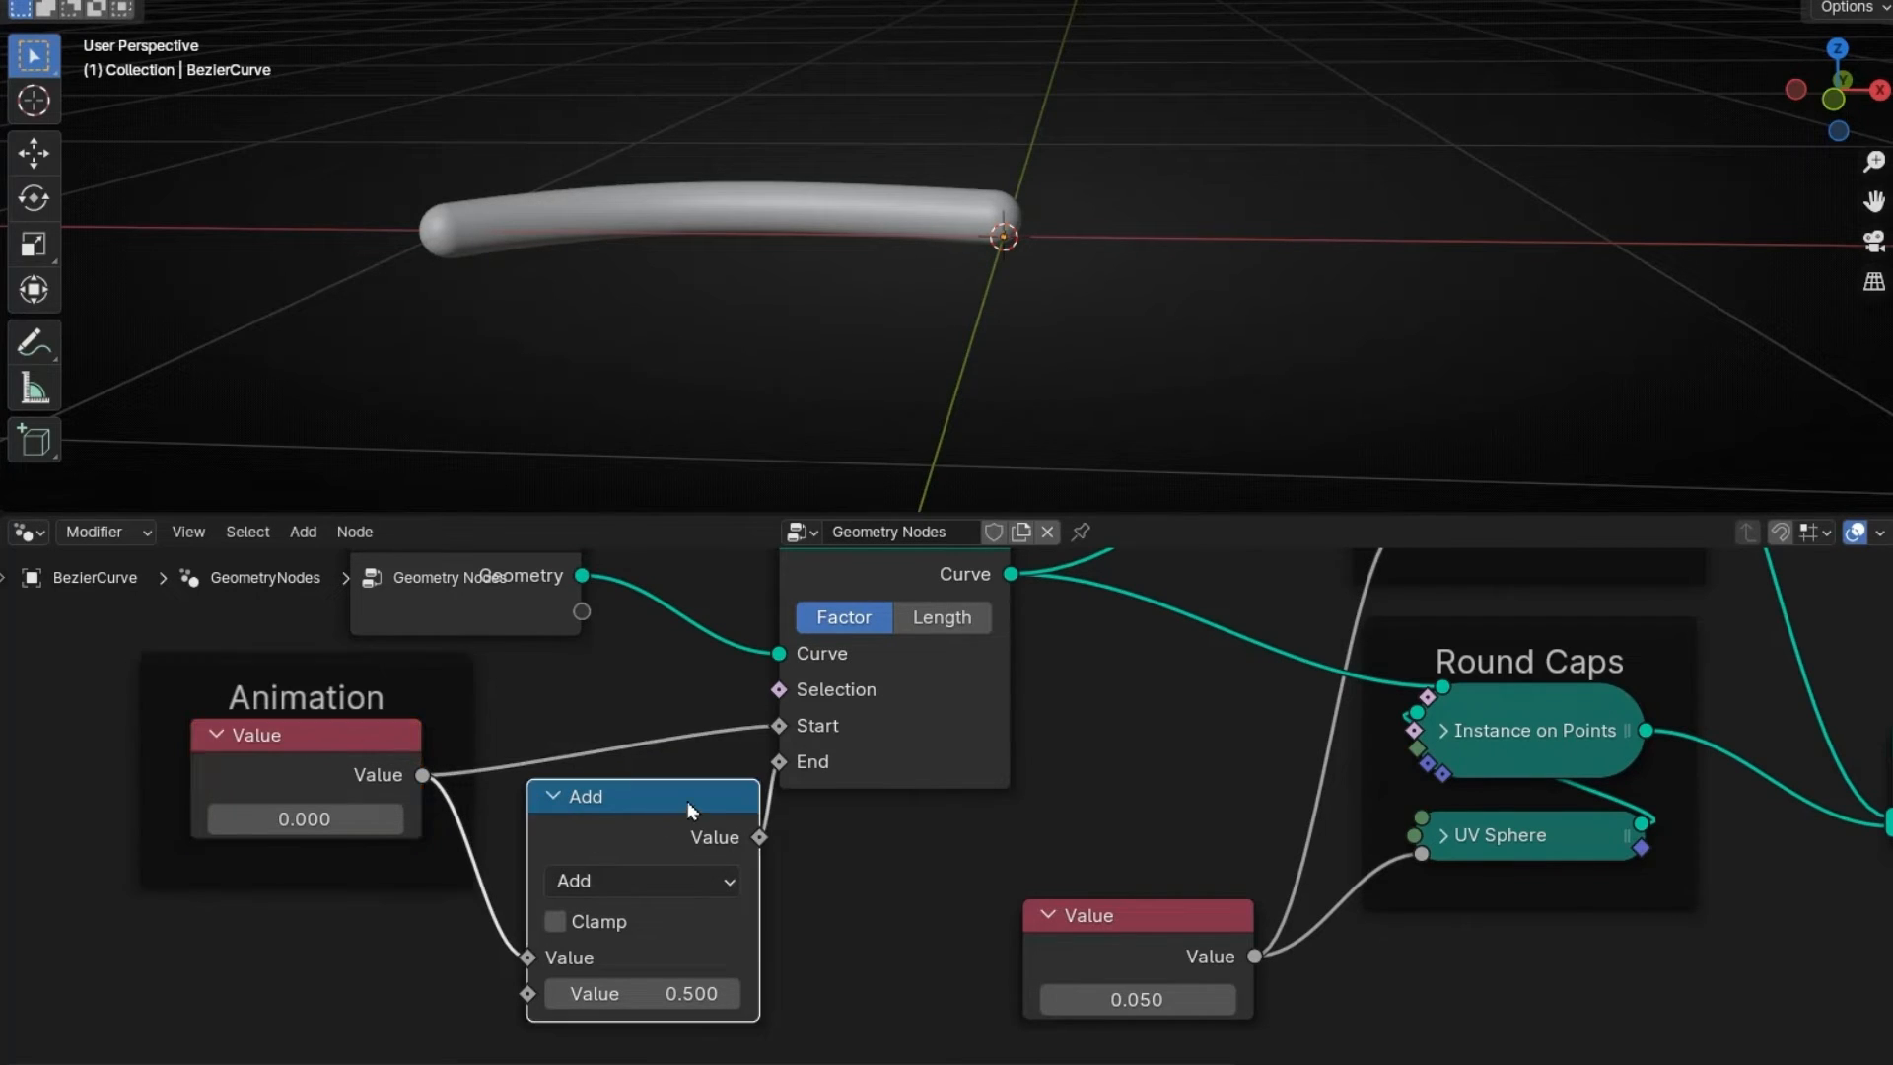
{"action": "key", "text": "ctrl+j"}
{"action": "key", "text": "F2"}
{"action": "type", "text": "Leng"}
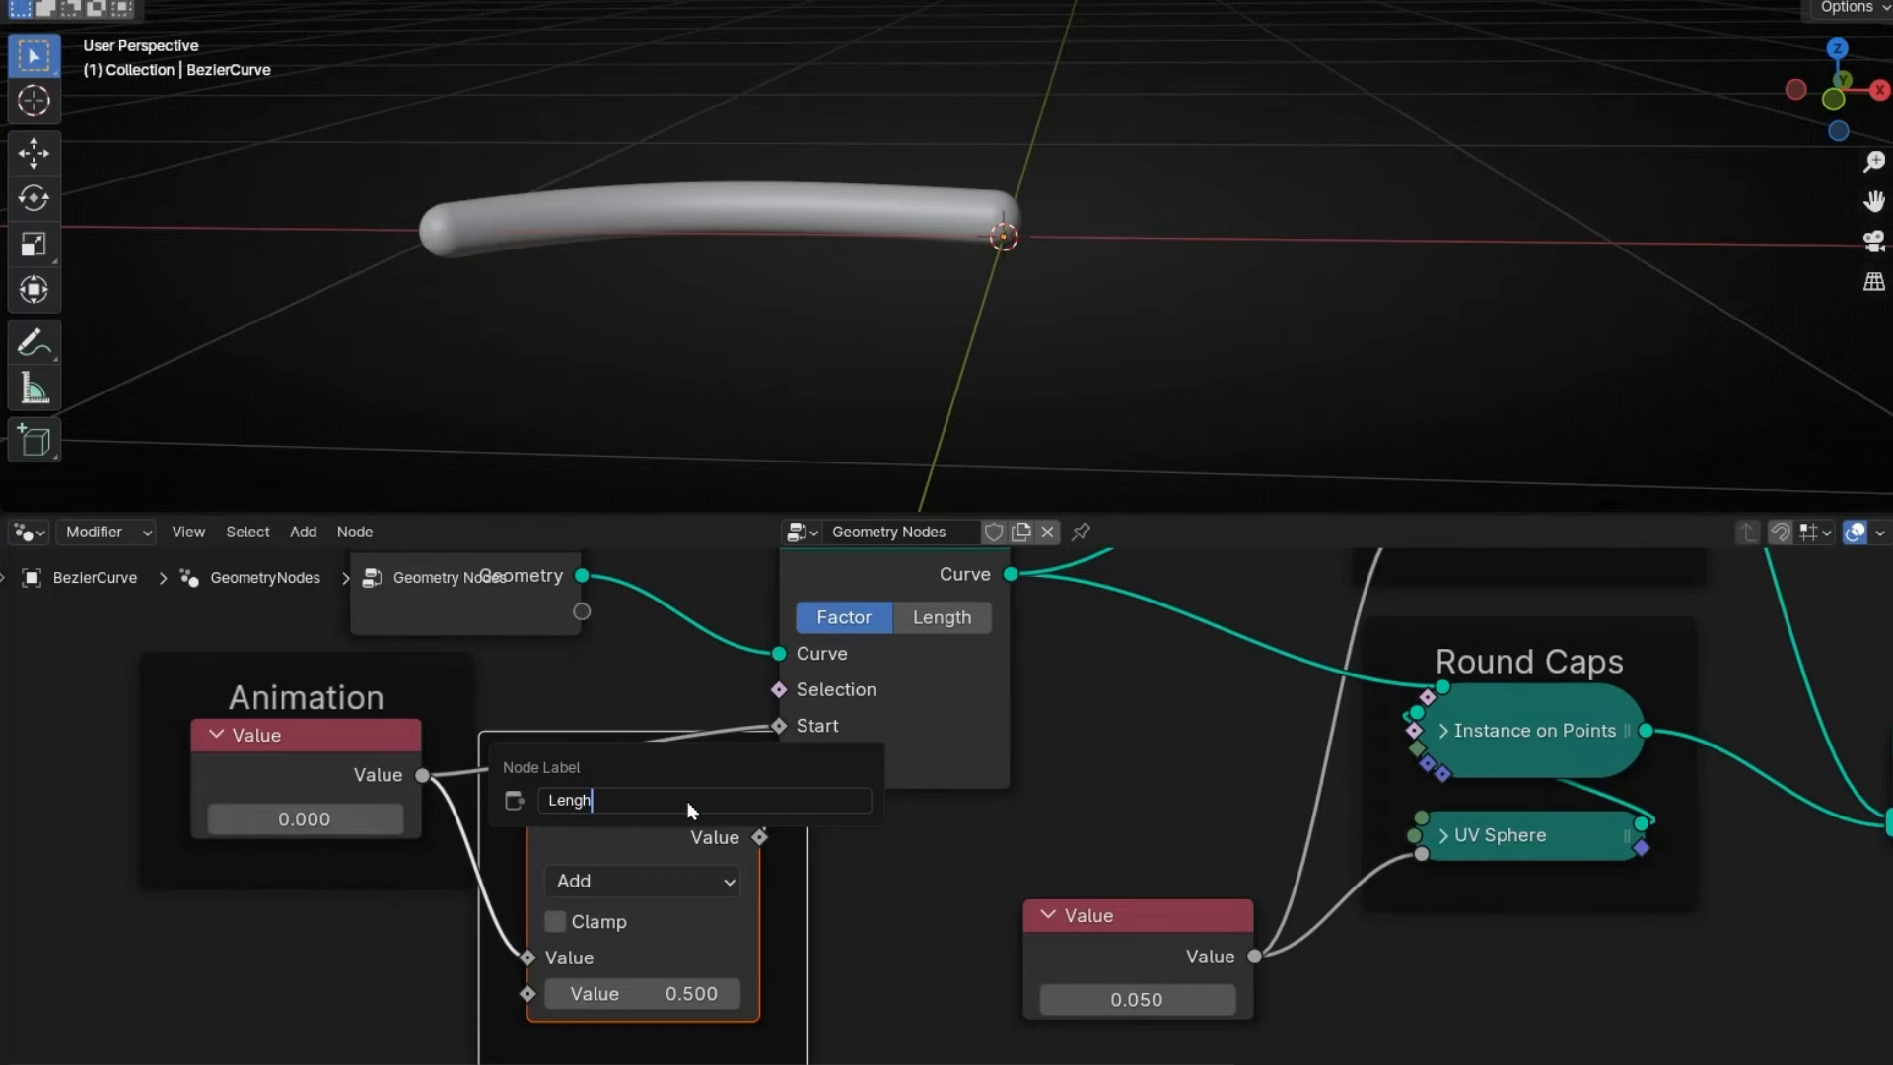
{"action": "type", "text": "h"}
{"action": "key", "text": "Return"}
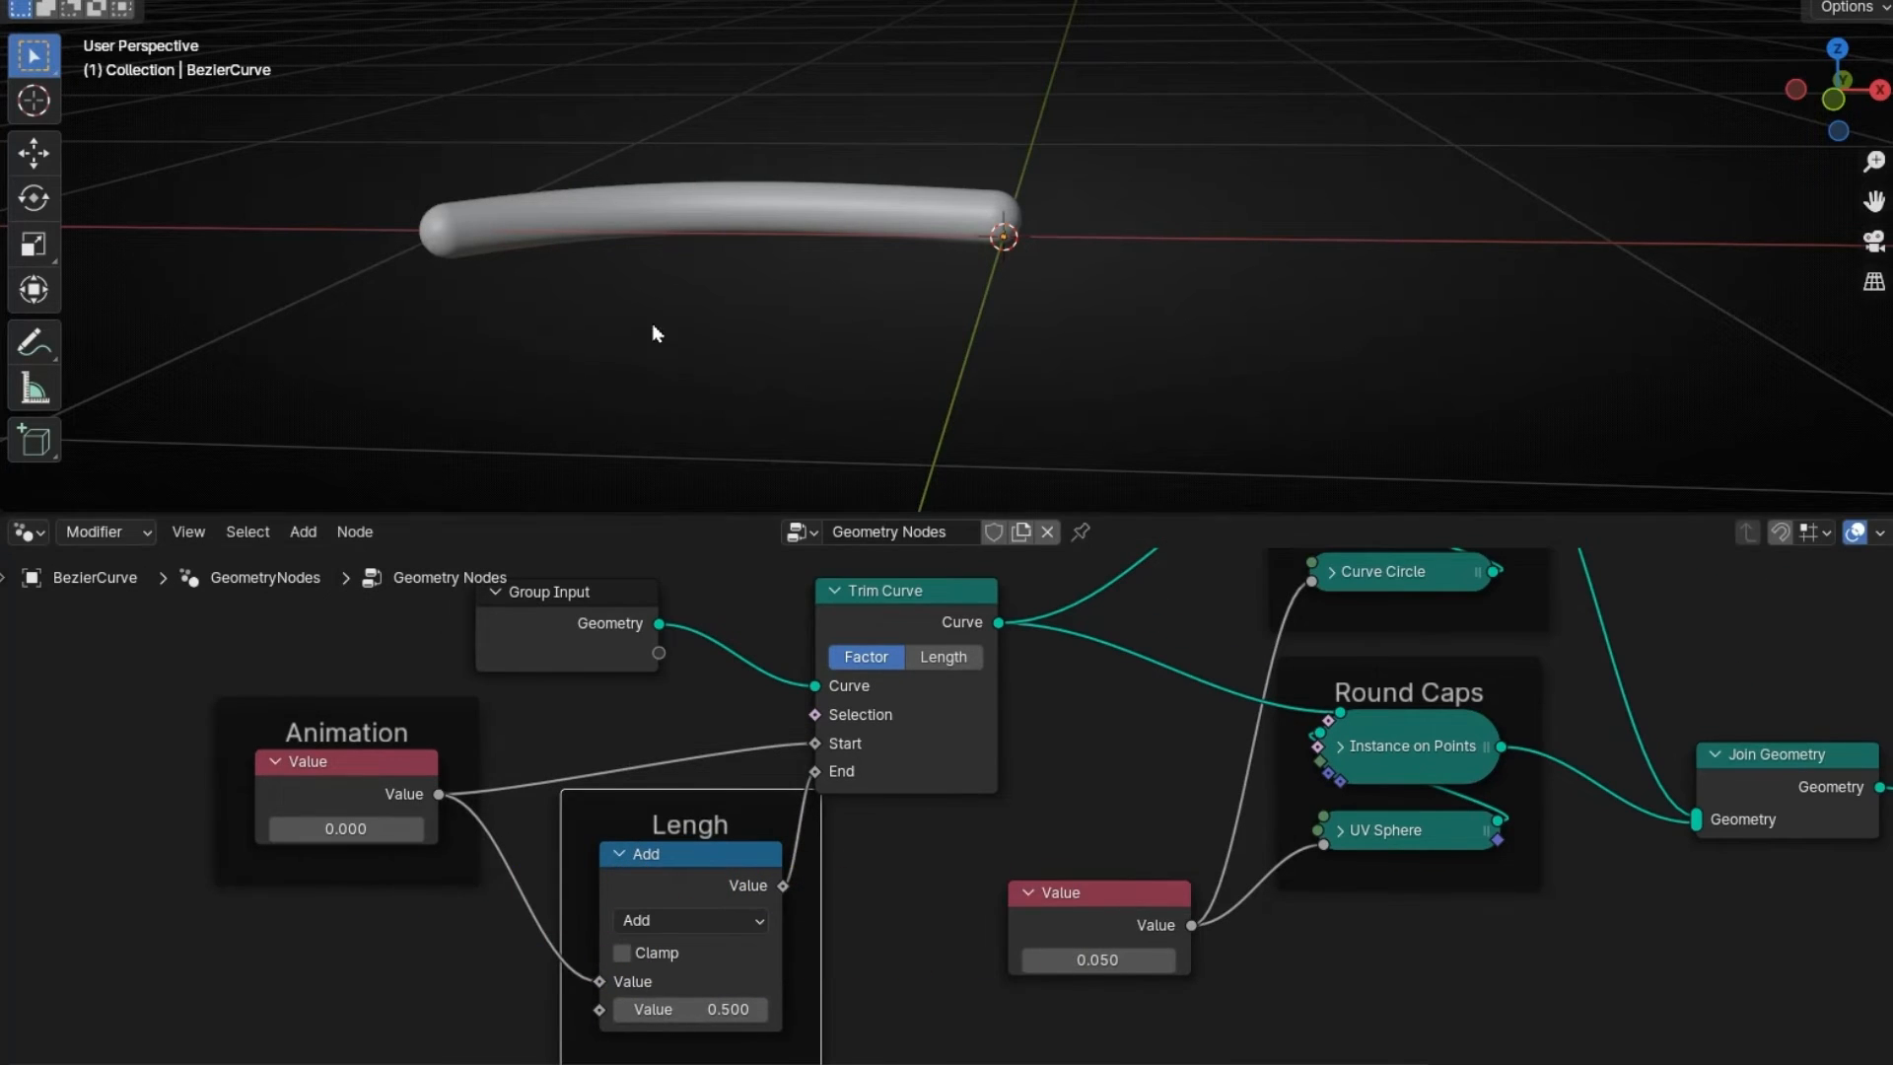
{"action": "left_click", "coordinate": [622, 1008]}
{"action": "left_click", "coordinate": [622, 1008]}
{"action": "left_click", "coordinate": [622, 1008]}
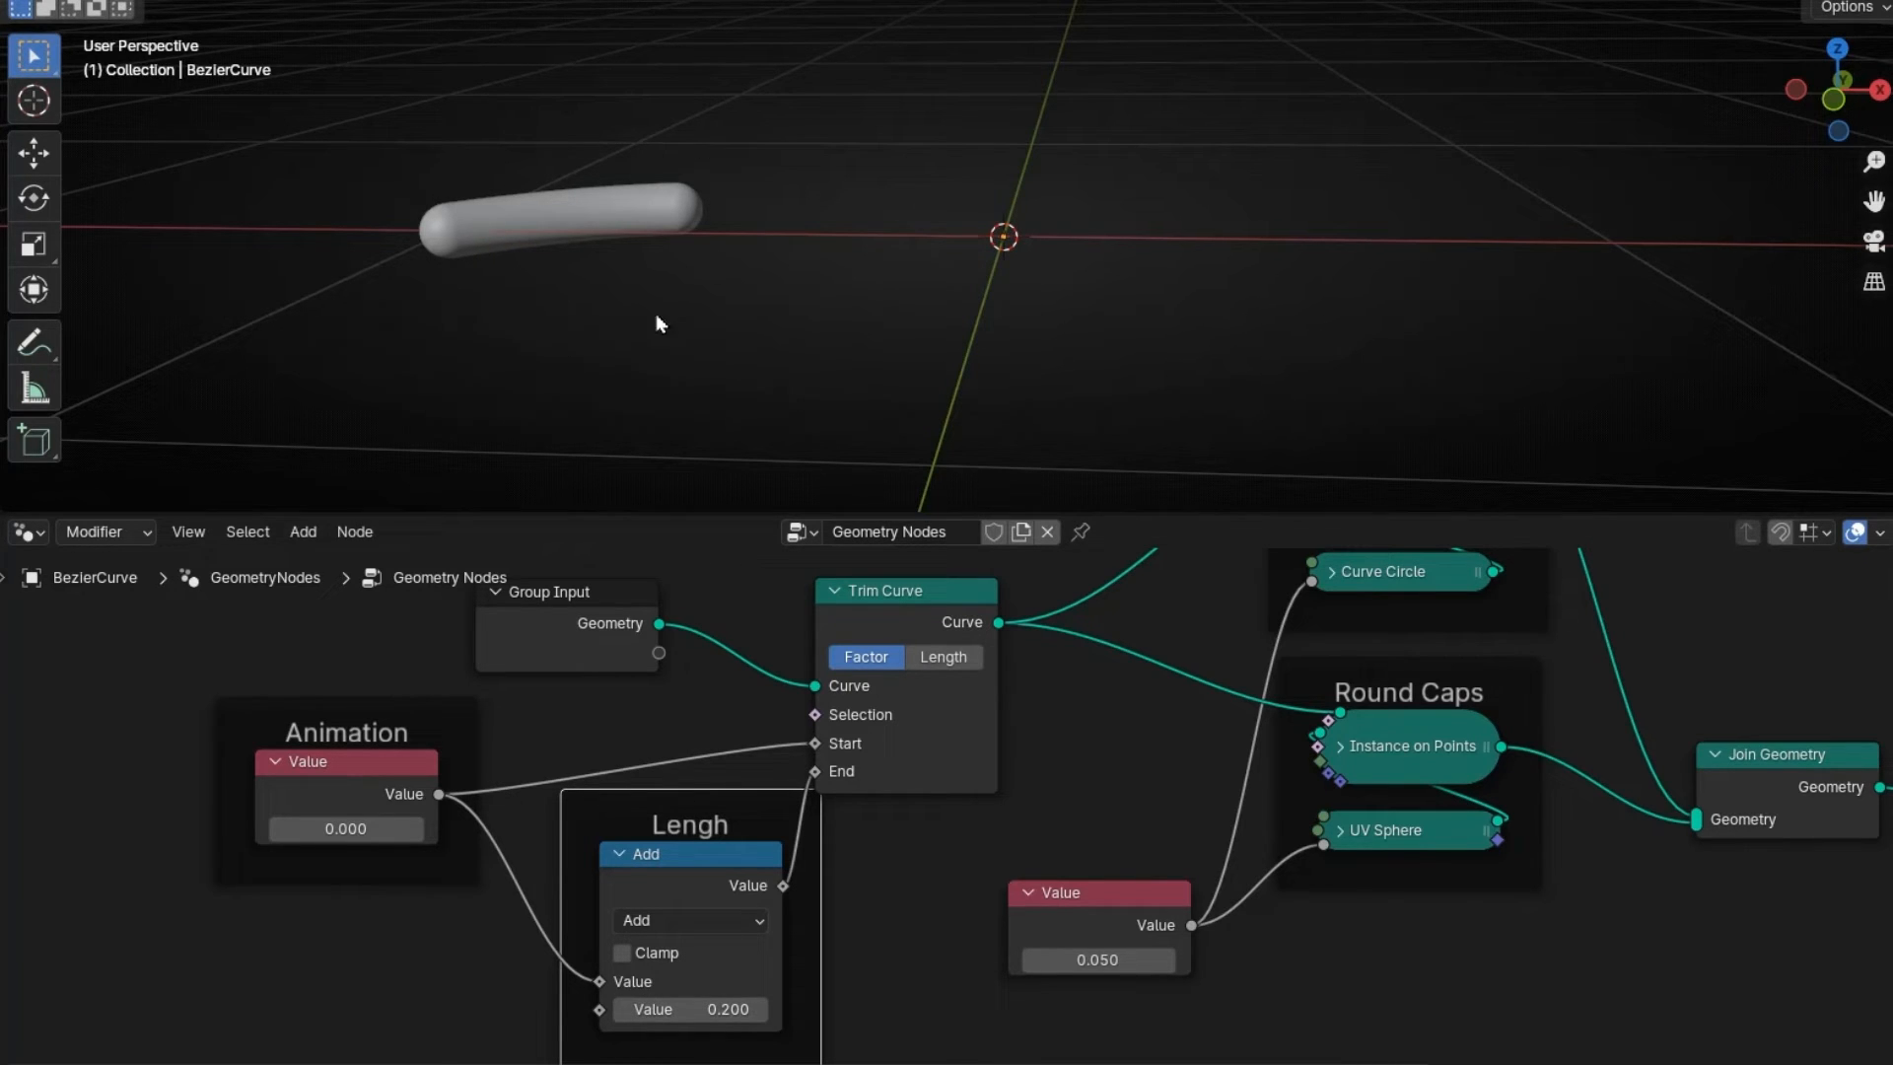
- Step the Animation value up and down to slide the shorter capsule along the curve
{"action": "left_click", "coordinate": [419, 828]}
{"action": "left_click", "coordinate": [419, 828]}
{"action": "left_click", "coordinate": [419, 828]}
{"action": "left_click", "coordinate": [419, 828]}
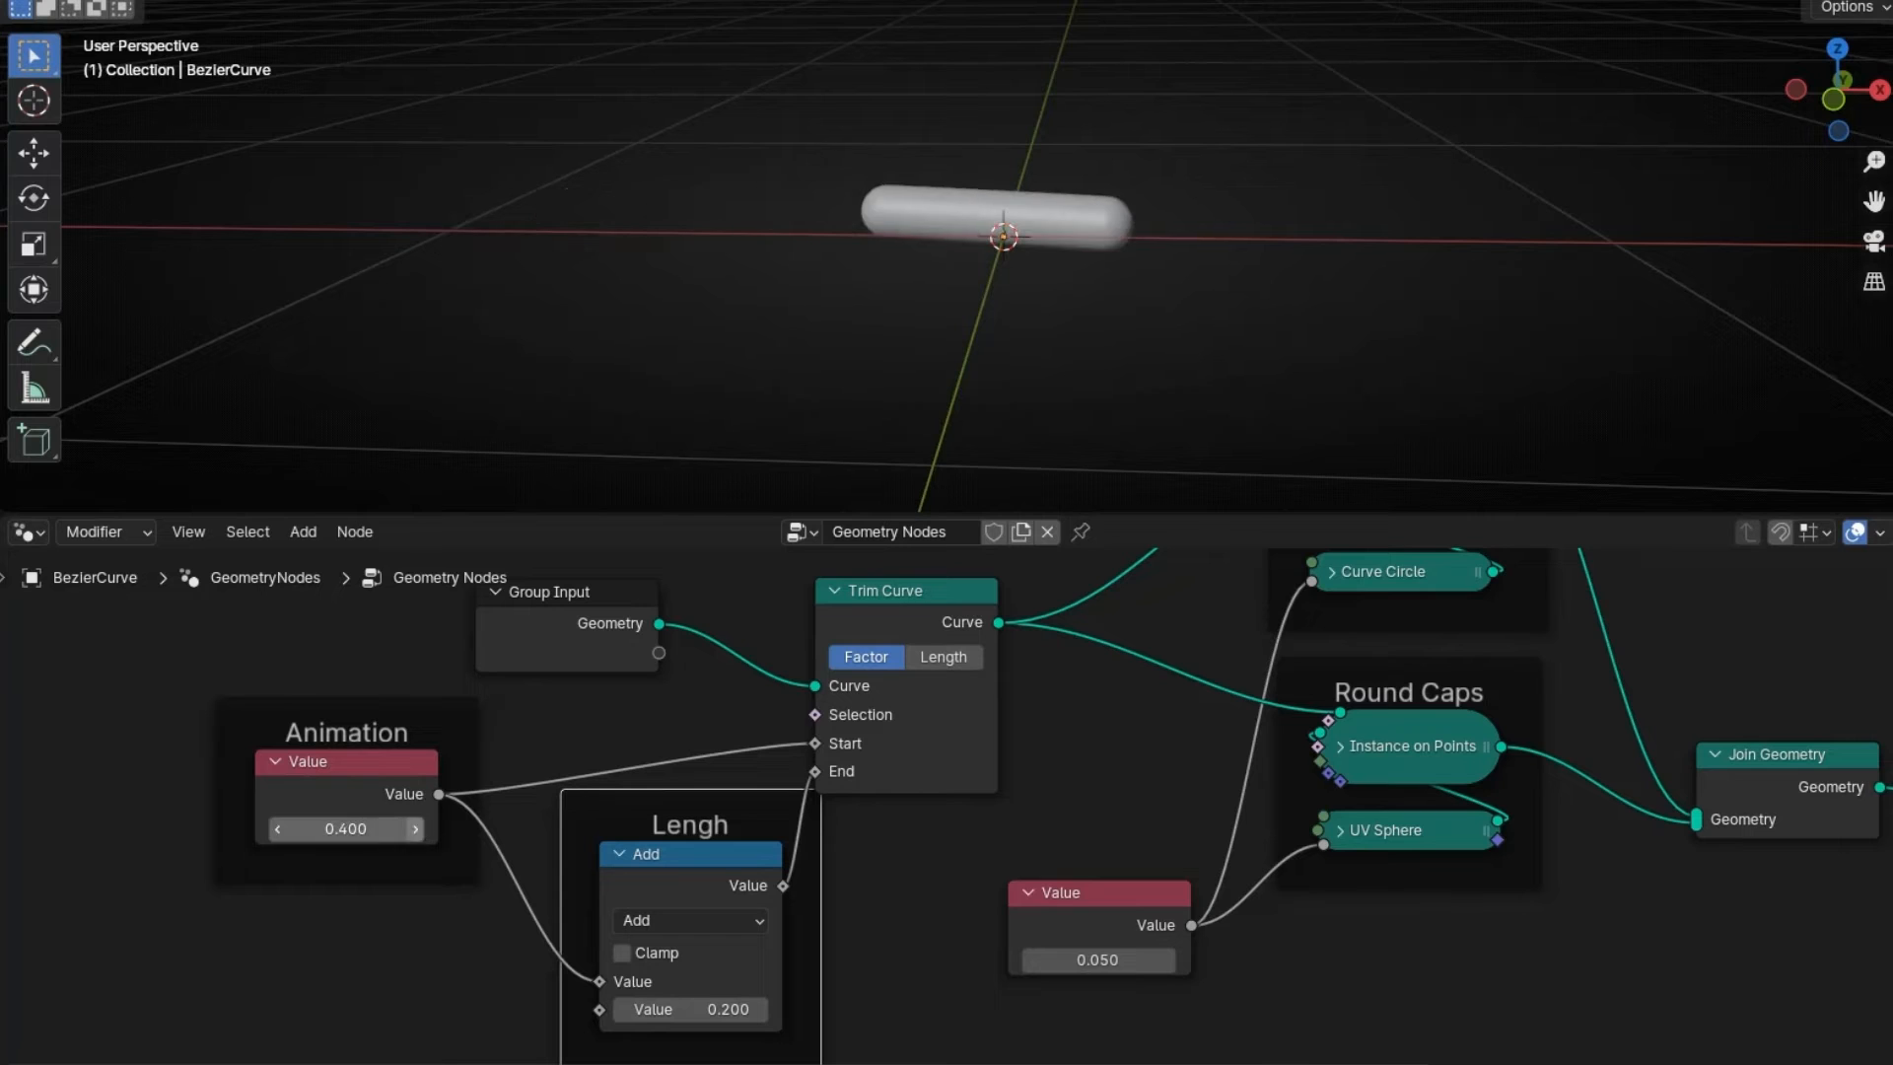
{"action": "left_click", "coordinate": [419, 828]}
{"action": "left_click", "coordinate": [419, 828]}
{"action": "left_click", "coordinate": [419, 828]}
{"action": "left_click", "coordinate": [419, 828]}
{"action": "left_click", "coordinate": [419, 828]}
{"action": "left_click", "coordinate": [419, 828]}
{"action": "left_click_drag", "start_coordinate": [380, 824], "coordinate": [282, 827]}
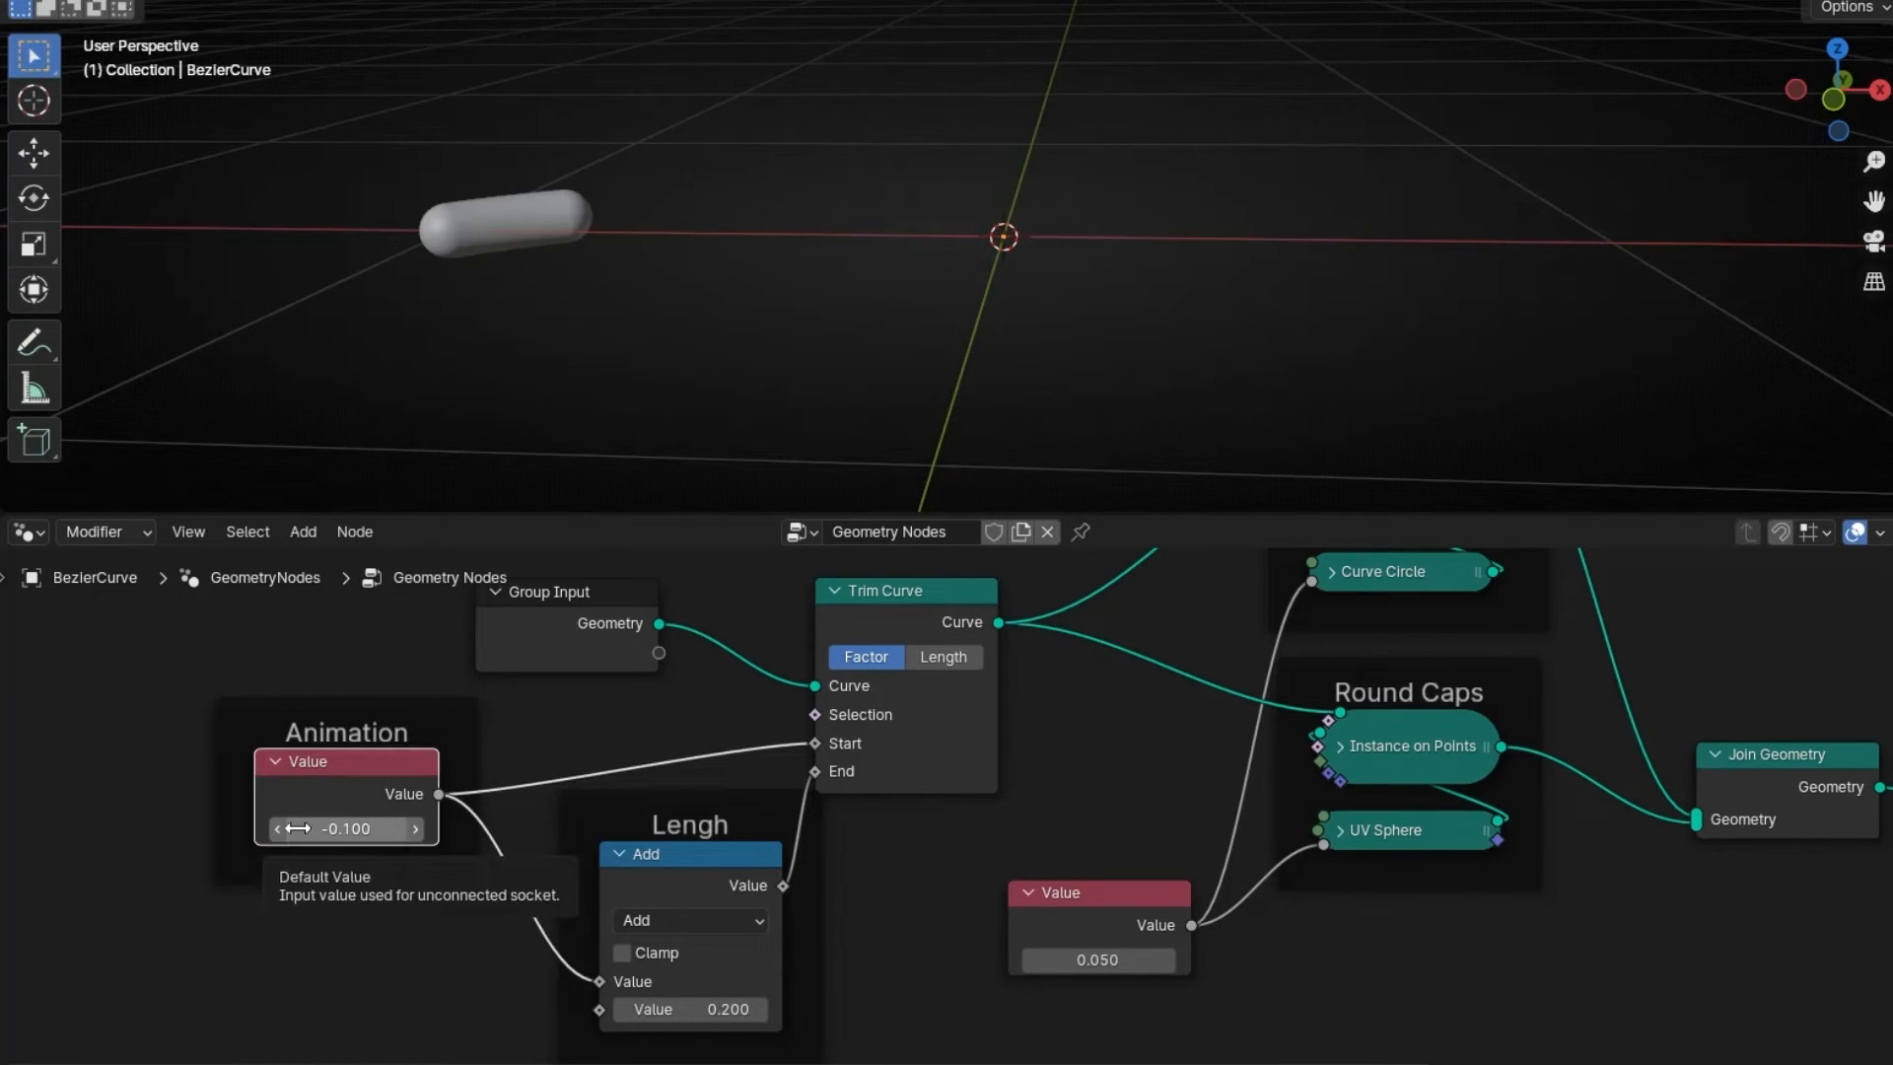
{"action": "left_click", "coordinate": [414, 830]}
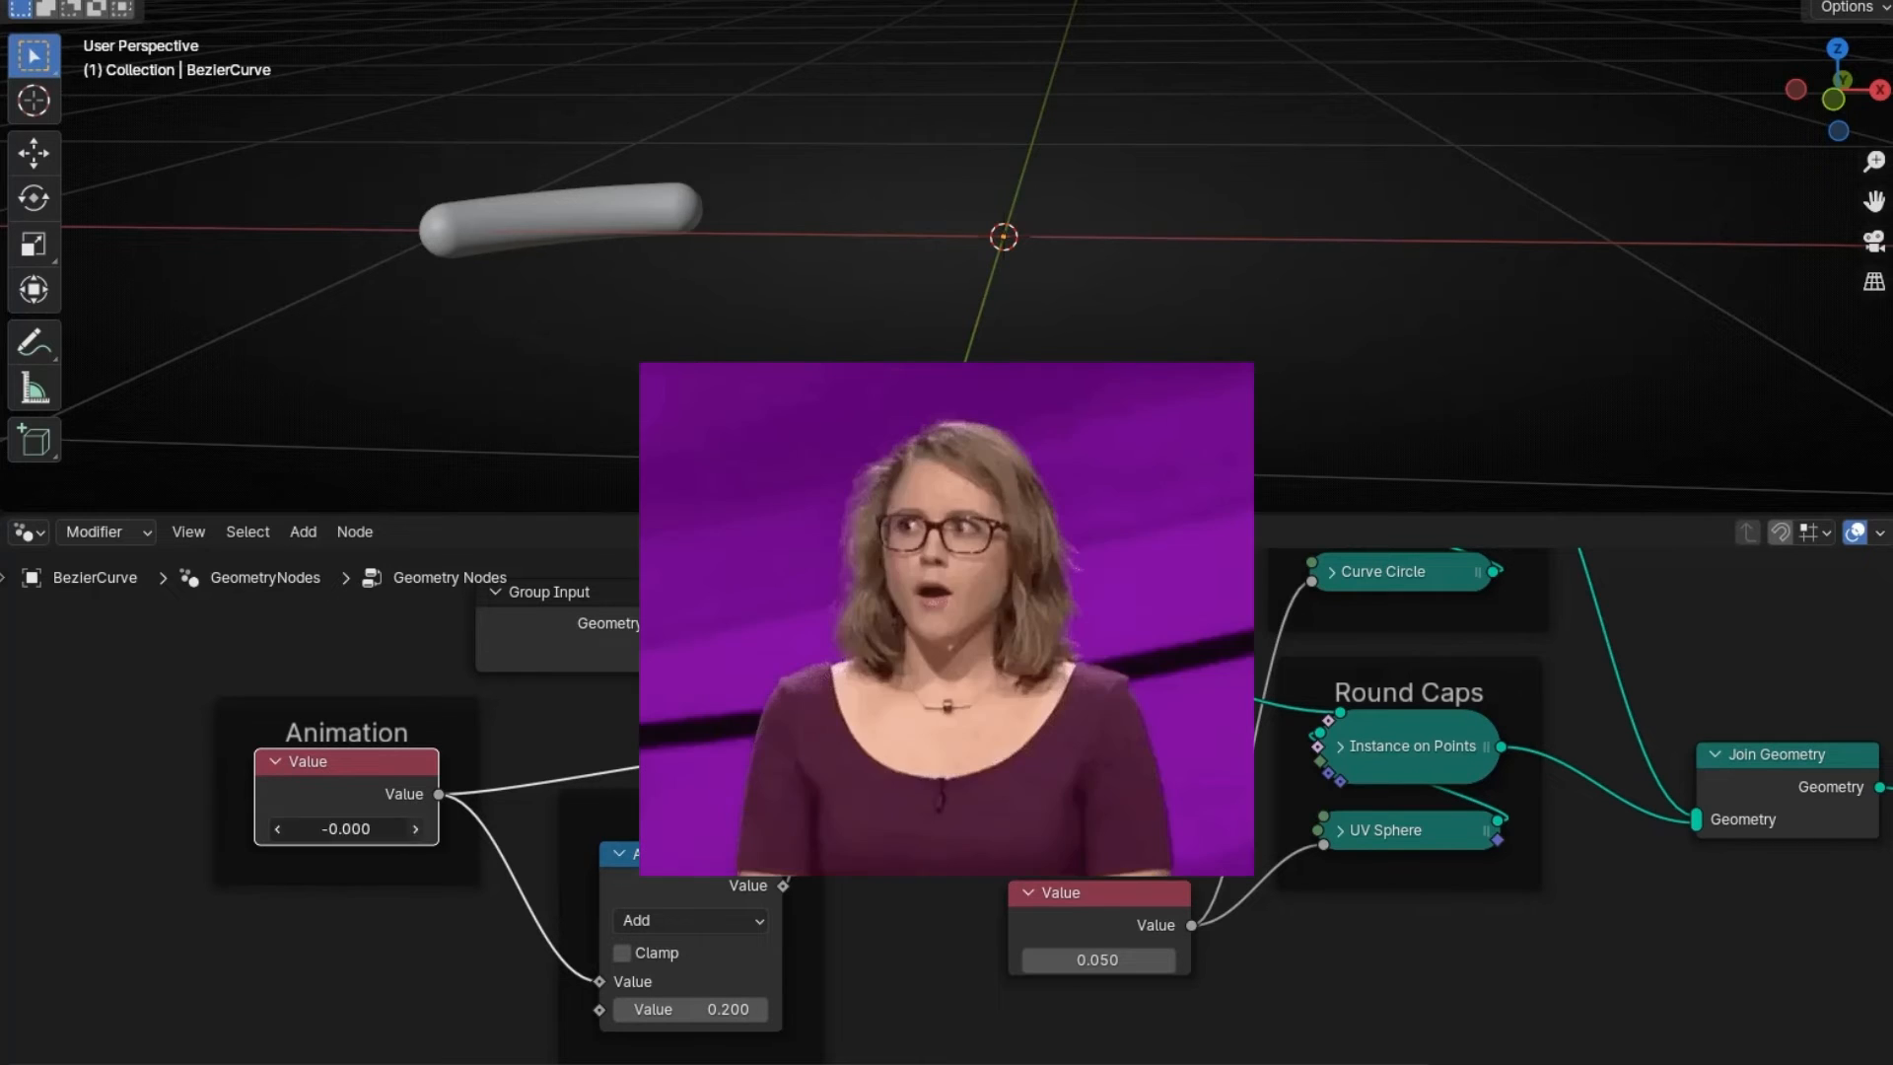
{"action": "left_click", "coordinate": [414, 830]}
{"action": "left_click", "coordinate": [414, 830]}
{"action": "left_click", "coordinate": [414, 830]}
{"action": "left_click", "coordinate": [414, 830]}
{"action": "left_click", "coordinate": [414, 831]}
{"action": "left_click", "coordinate": [414, 830]}
{"action": "left_click", "coordinate": [414, 830]}
{"action": "left_click", "coordinate": [414, 830]}
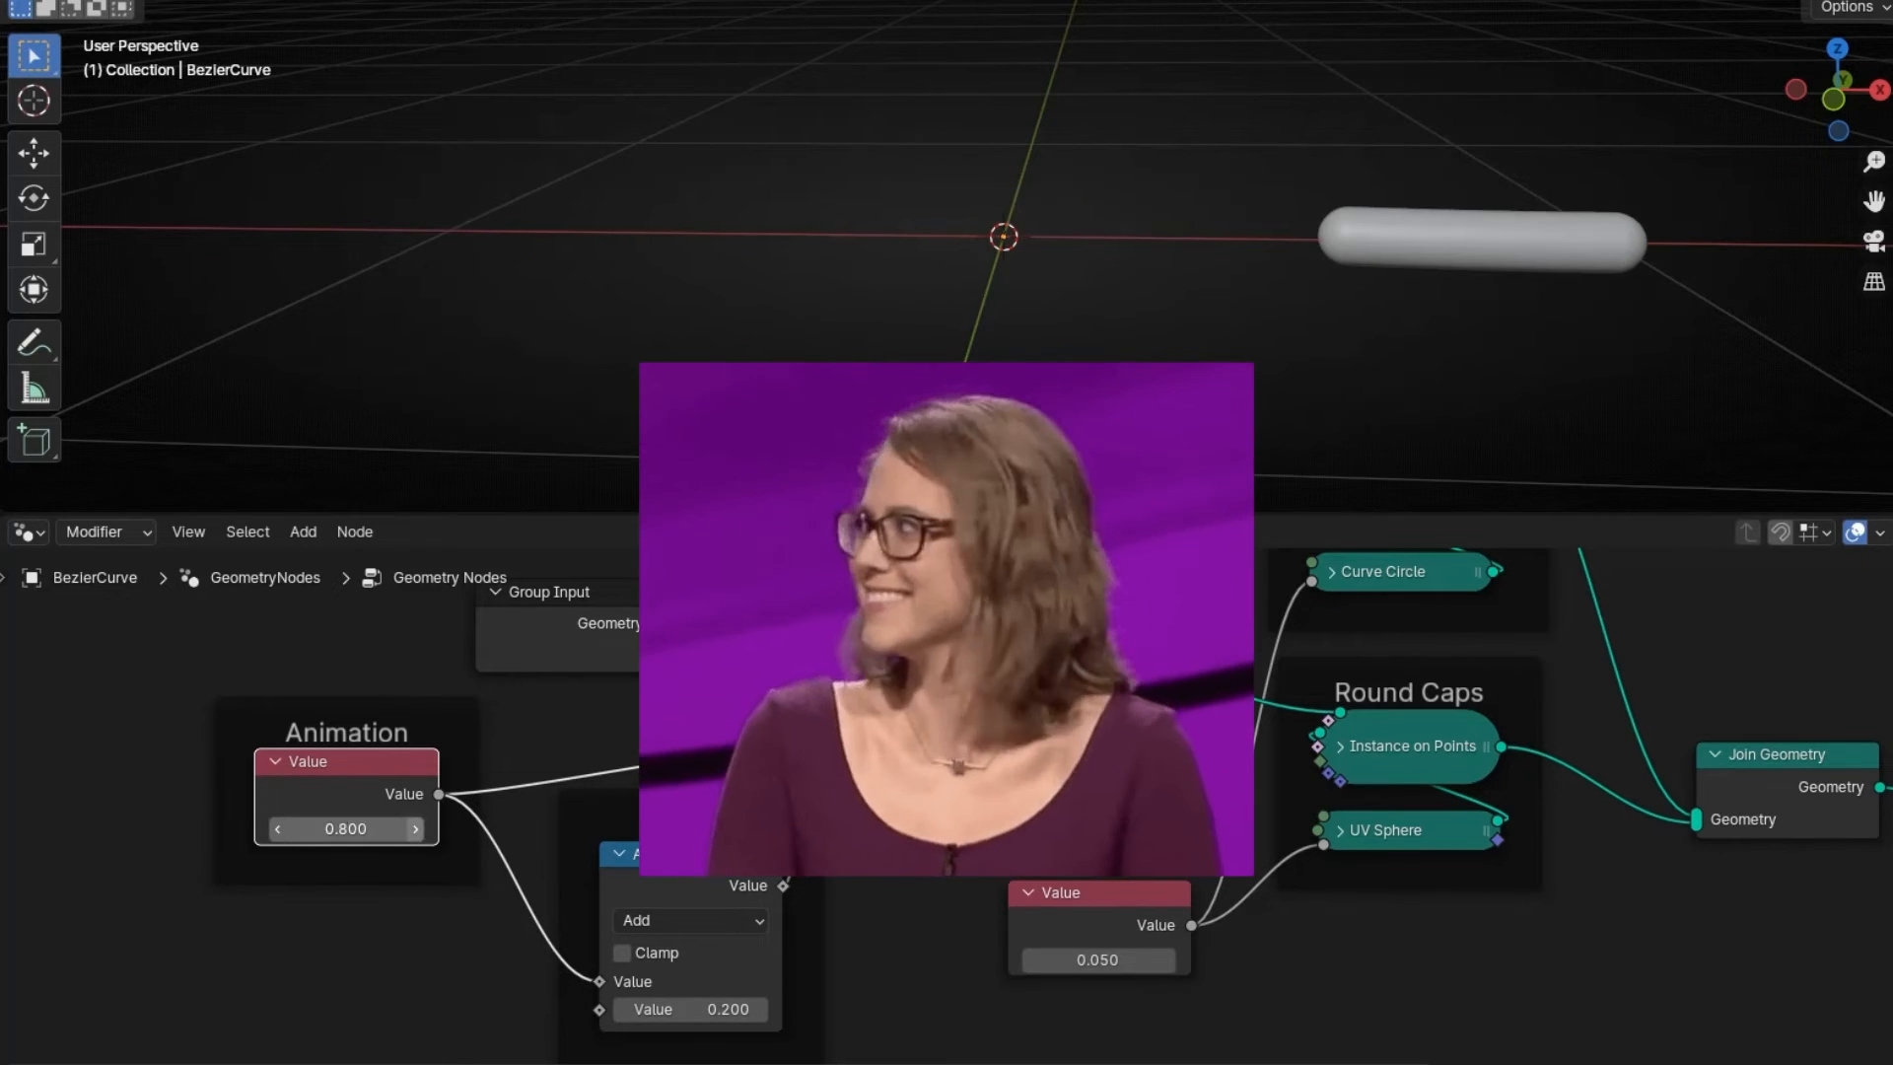
- Step the Animation value back to 0.000 and reveal the 1–250 frame timeline
{"action": "left_click", "coordinate": [278, 830]}
{"action": "left_click", "coordinate": [278, 830]}
{"action": "left_click", "coordinate": [278, 831]}
{"action": "left_click", "coordinate": [278, 830]}
{"action": "left_click", "coordinate": [278, 830]}
{"action": "left_click", "coordinate": [278, 830]}
{"action": "left_click", "coordinate": [278, 830]}
{"action": "left_click", "coordinate": [278, 830]}
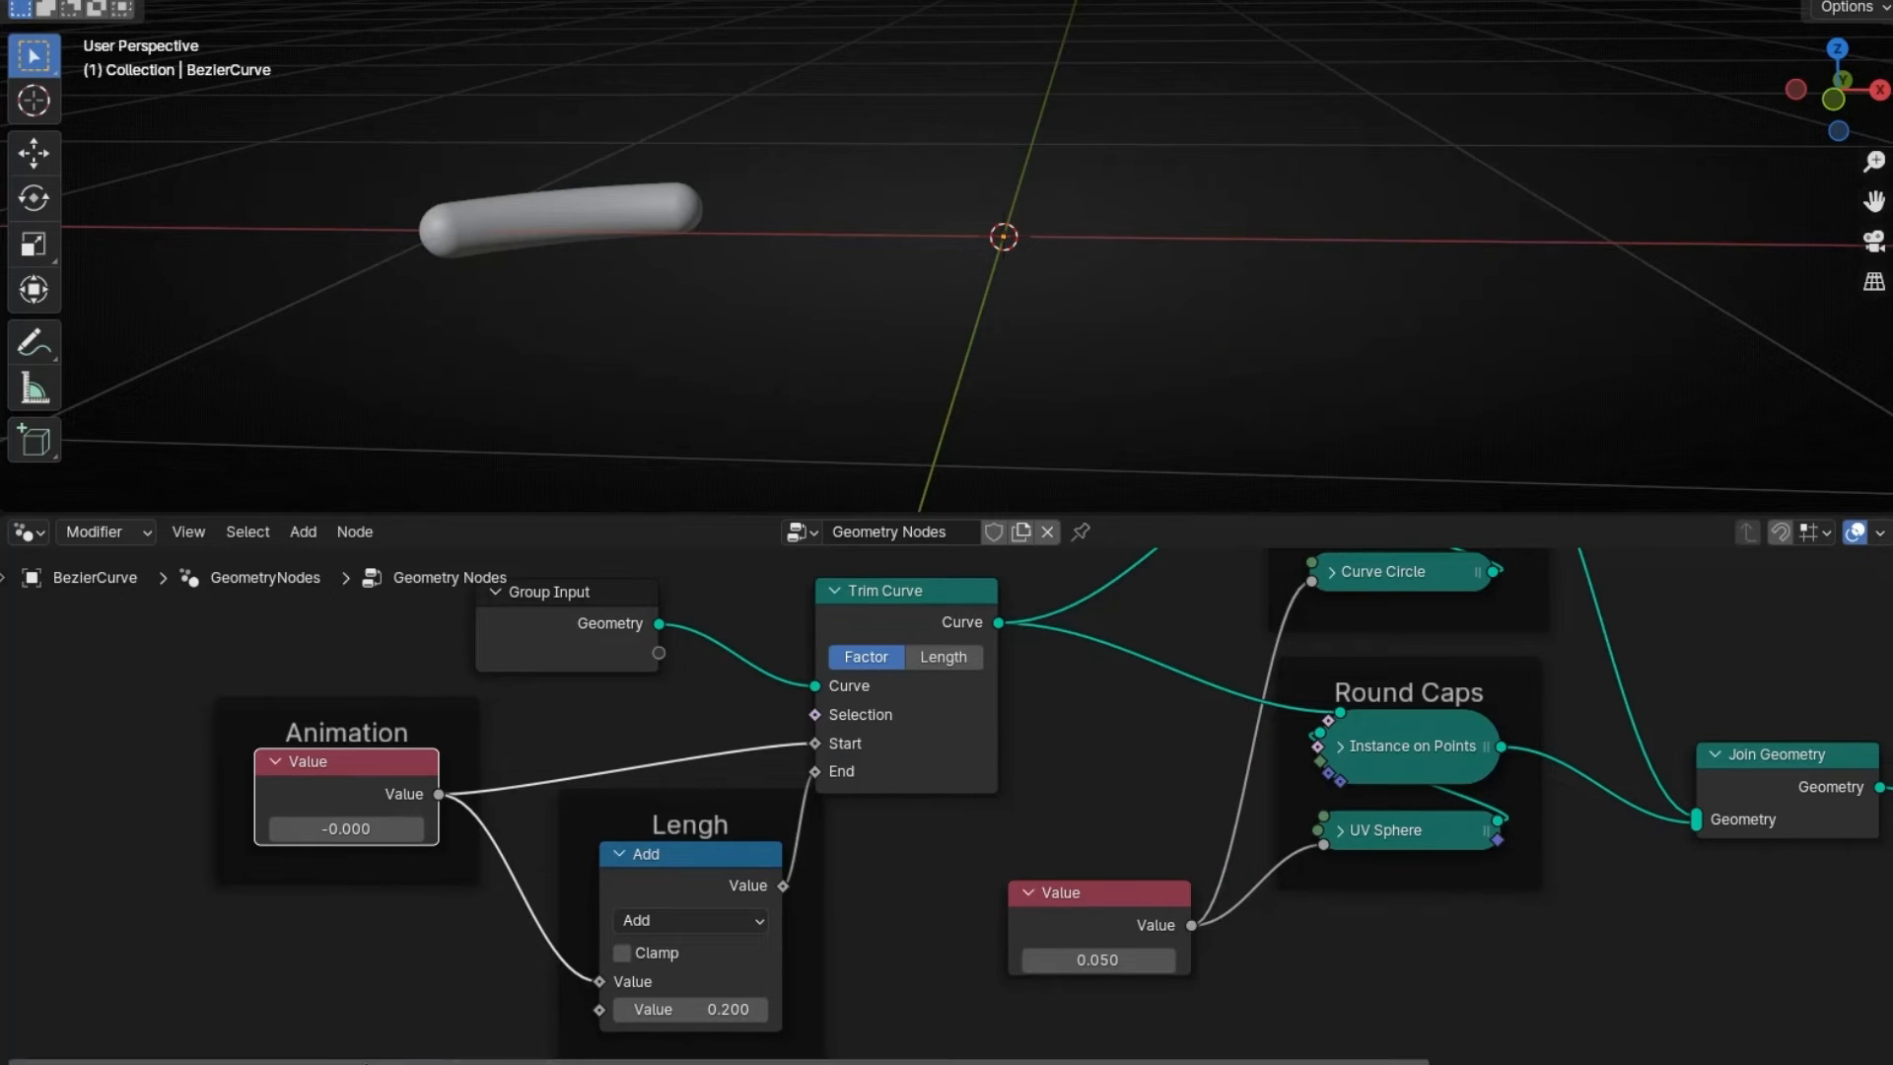
{"action": "left_click_drag", "start_coordinate": [365, 1061], "coordinate": [364, 968]}
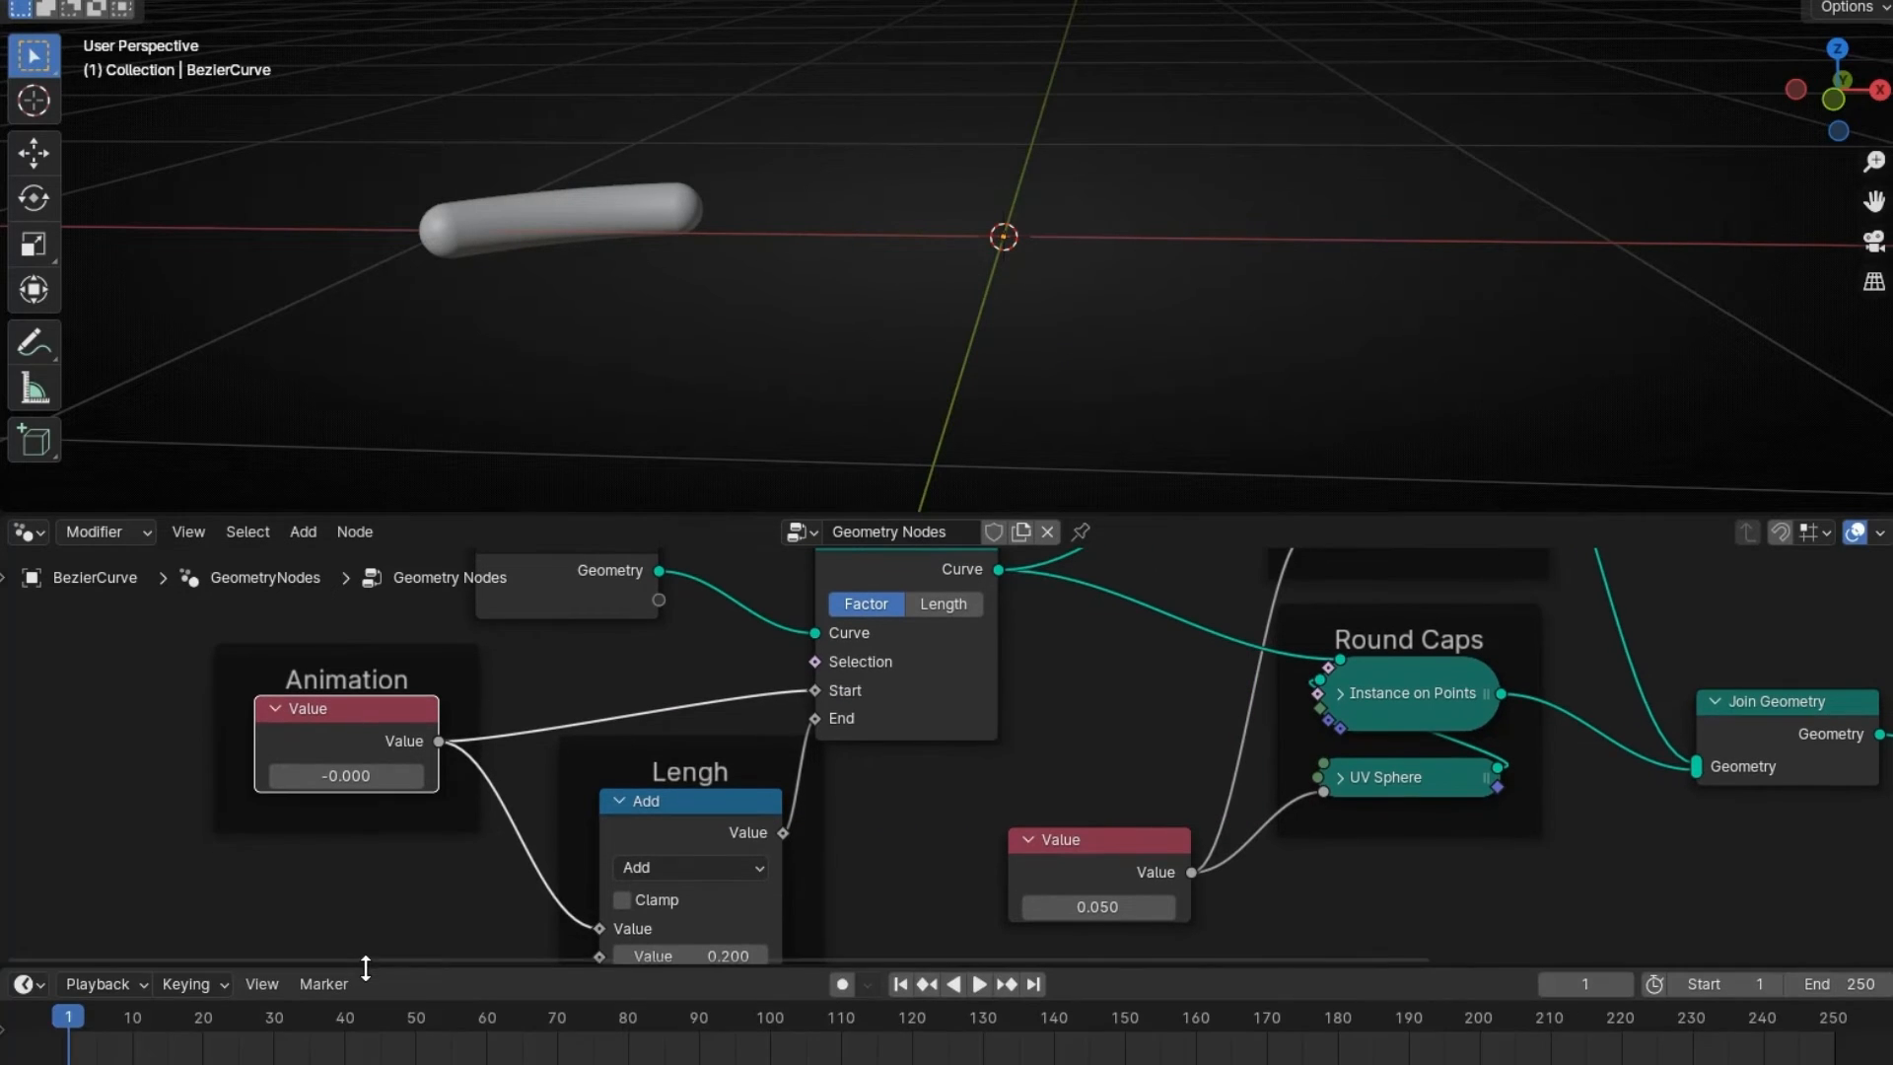
- Keyframe the Animation value at 0 on frame 1 and at 1.000 on frame 70
{"action": "key", "text": "i"}
{"action": "left_click_drag", "start_coordinate": [355, 1030], "coordinate": [557, 1025]}
{"action": "left_click", "coordinate": [350, 776]}
{"action": "type", "text": "1"}
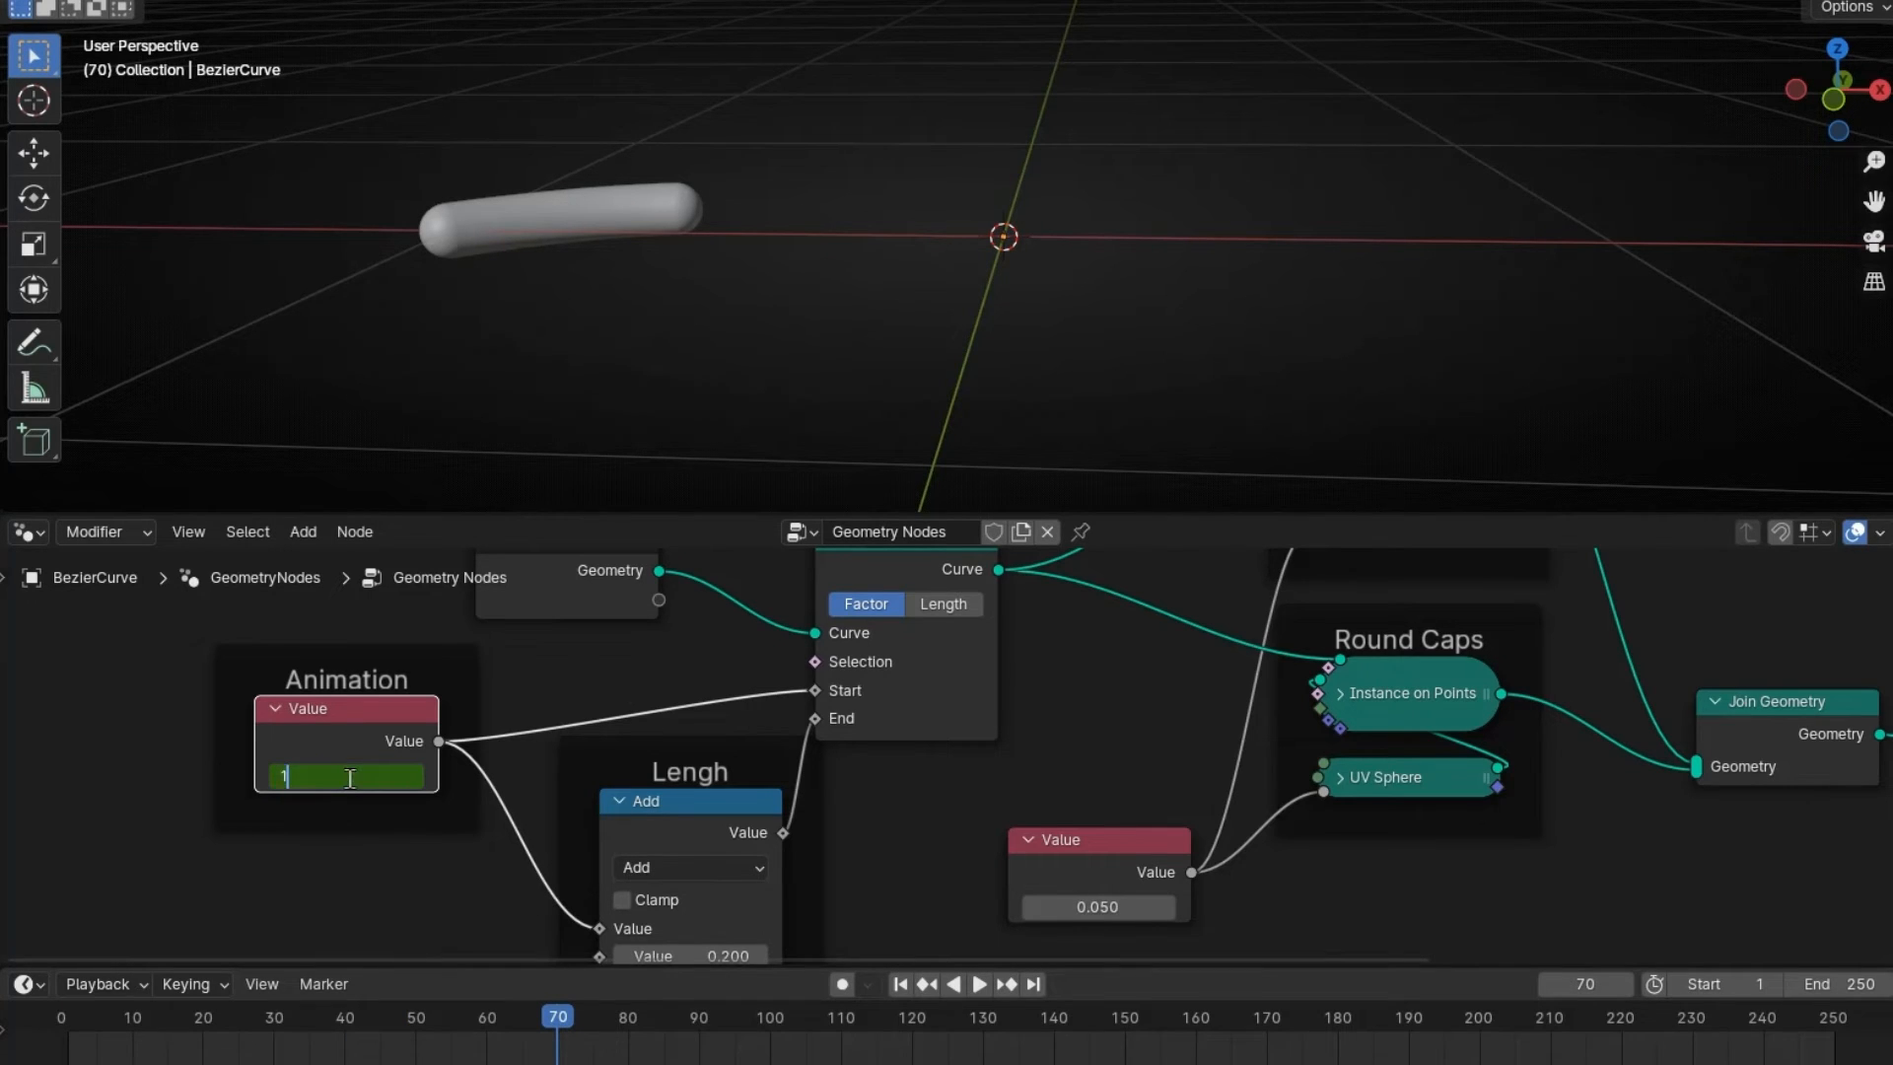
{"action": "key", "text": "Return"}
{"action": "key", "text": "i"}
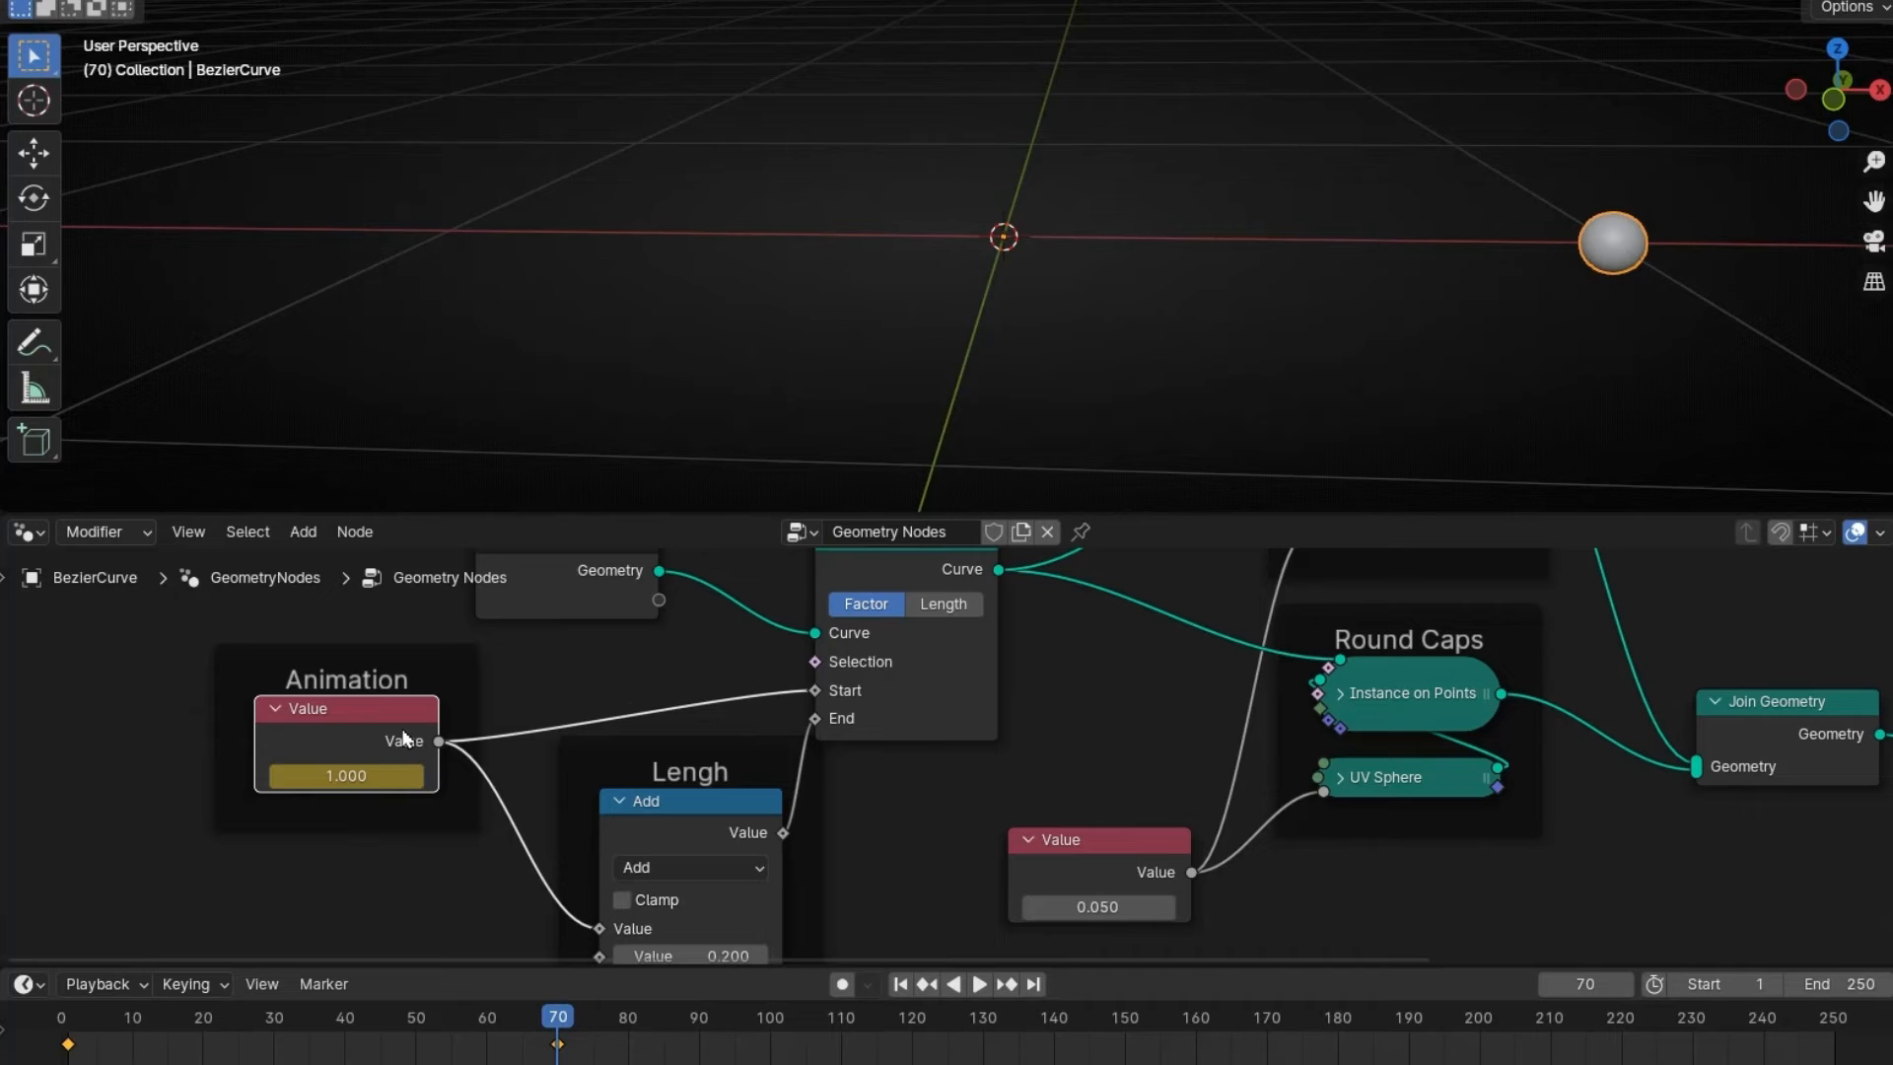
{"action": "left_click", "coordinate": [498, 706]}
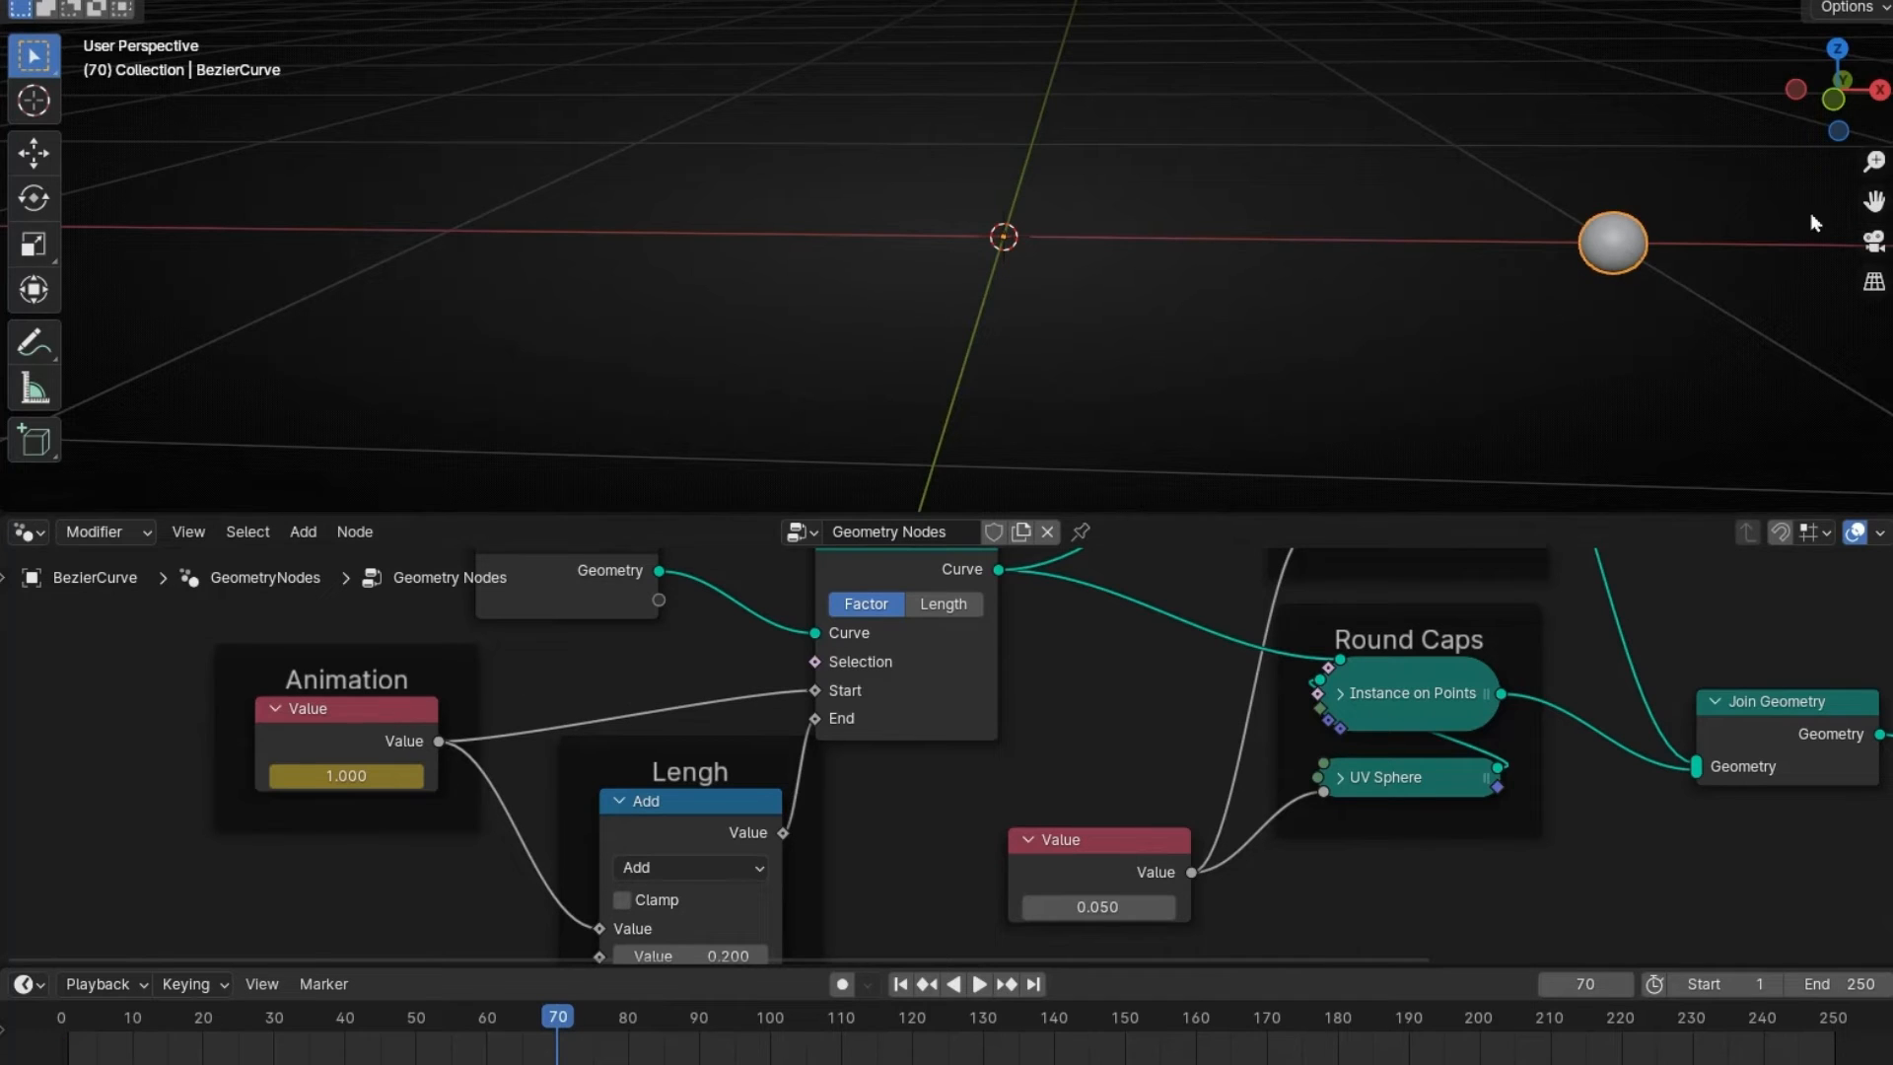
- Set the scene end frame to 80 and play the animation from frame 1
{"action": "left_click", "coordinate": [388, 714]}
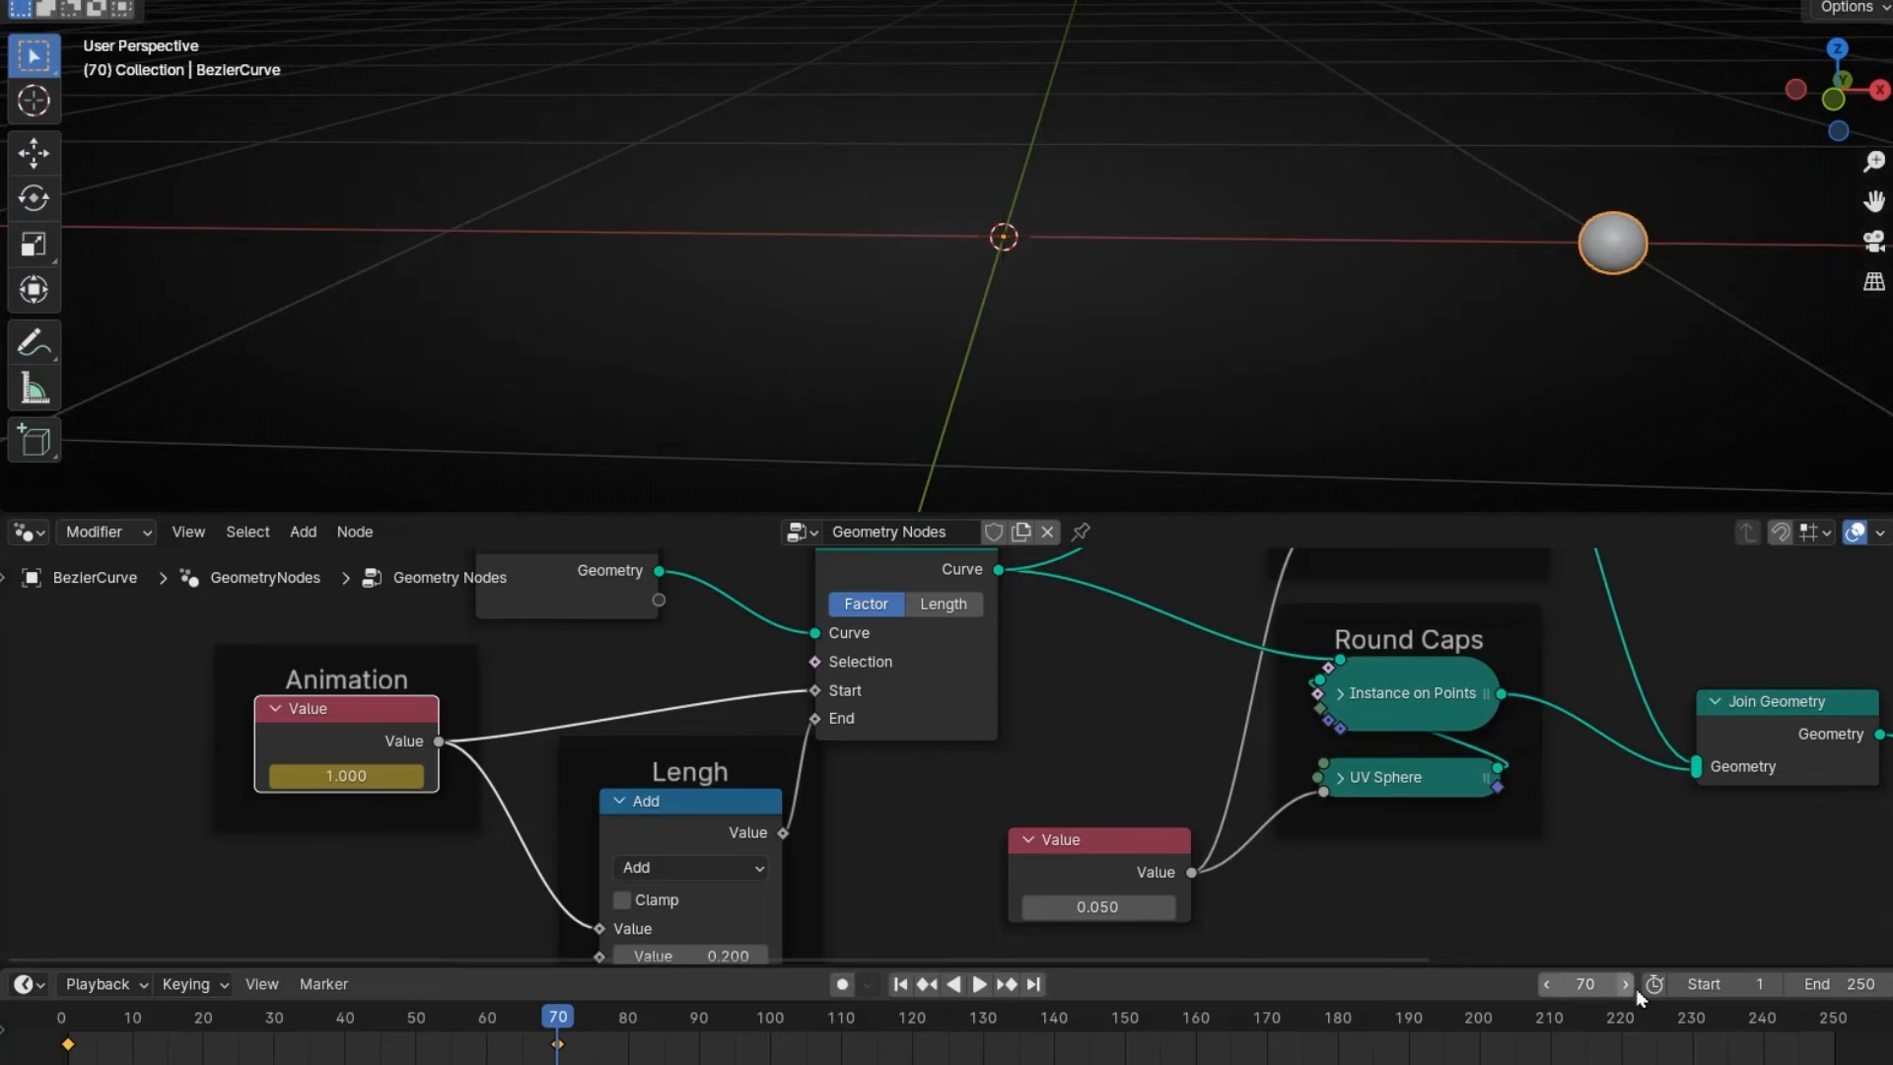
{"action": "left_click", "coordinate": [1839, 984]}
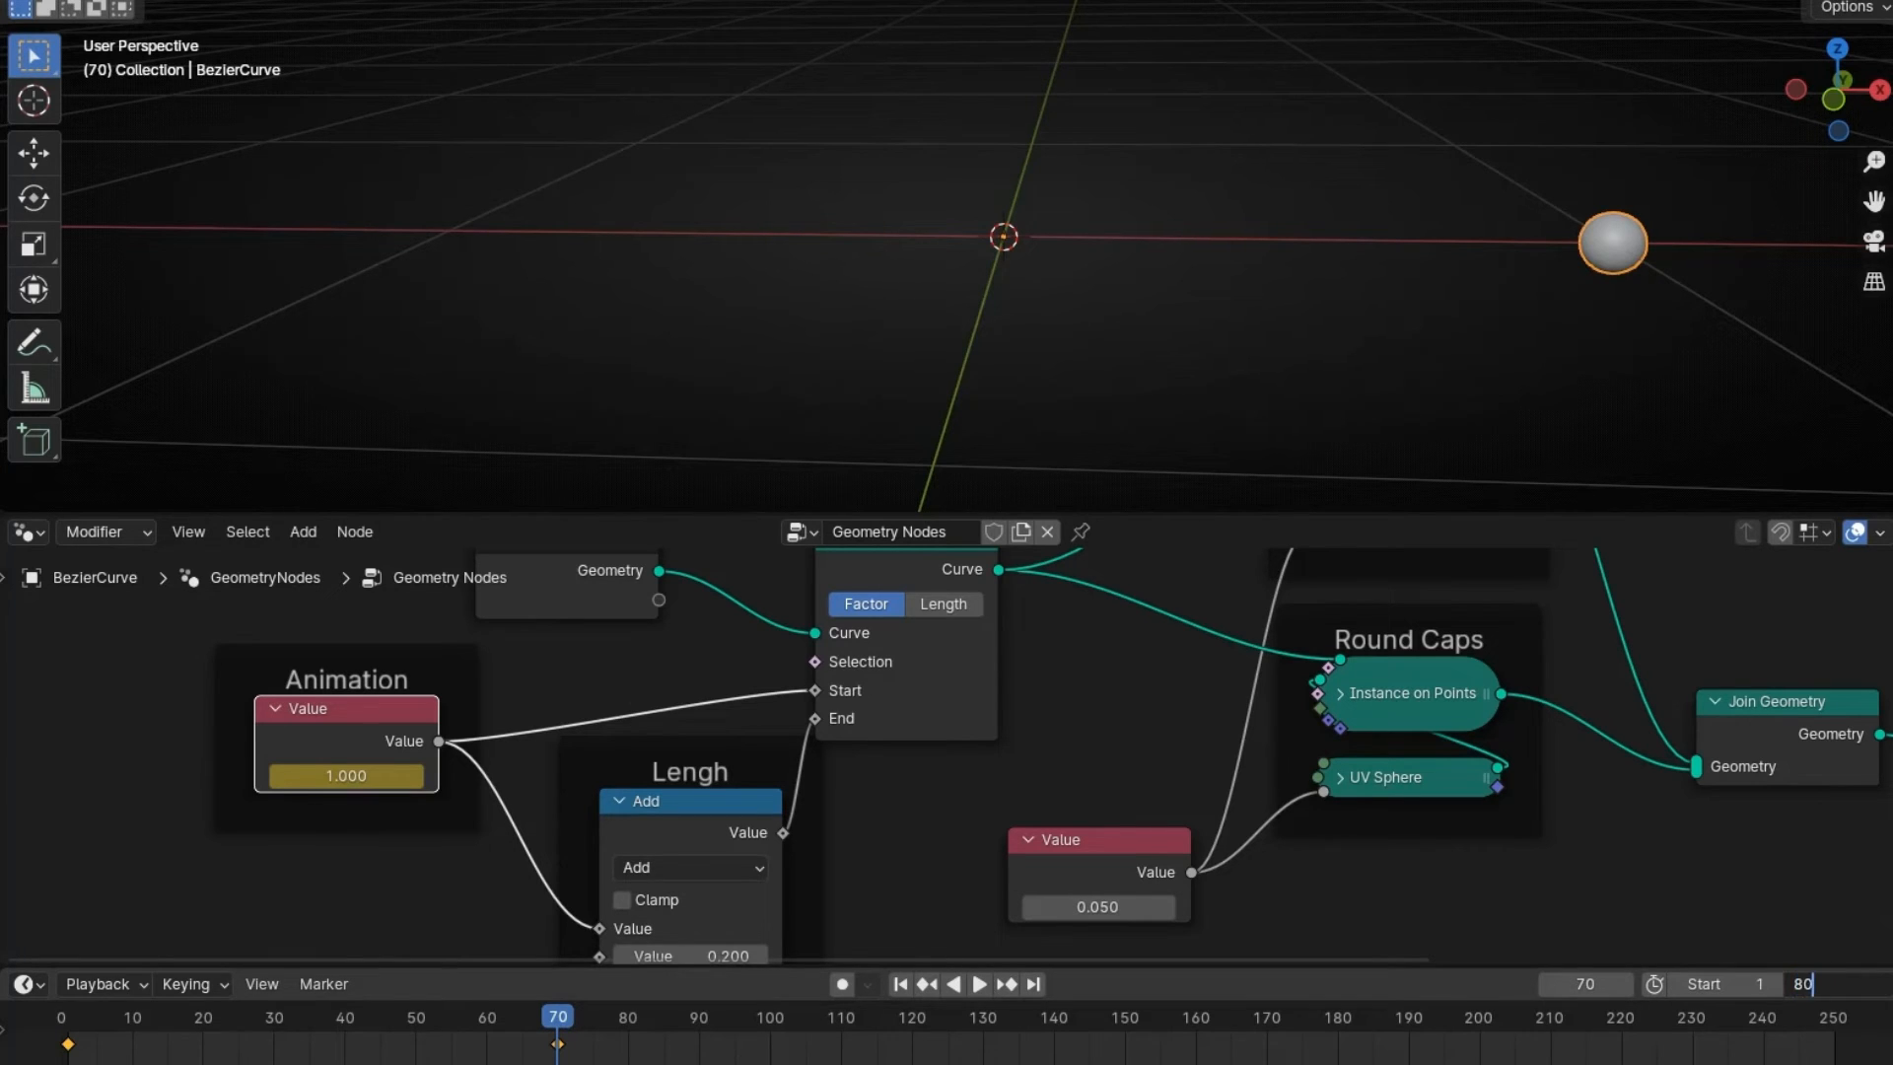
{"action": "key", "text": "Return"}
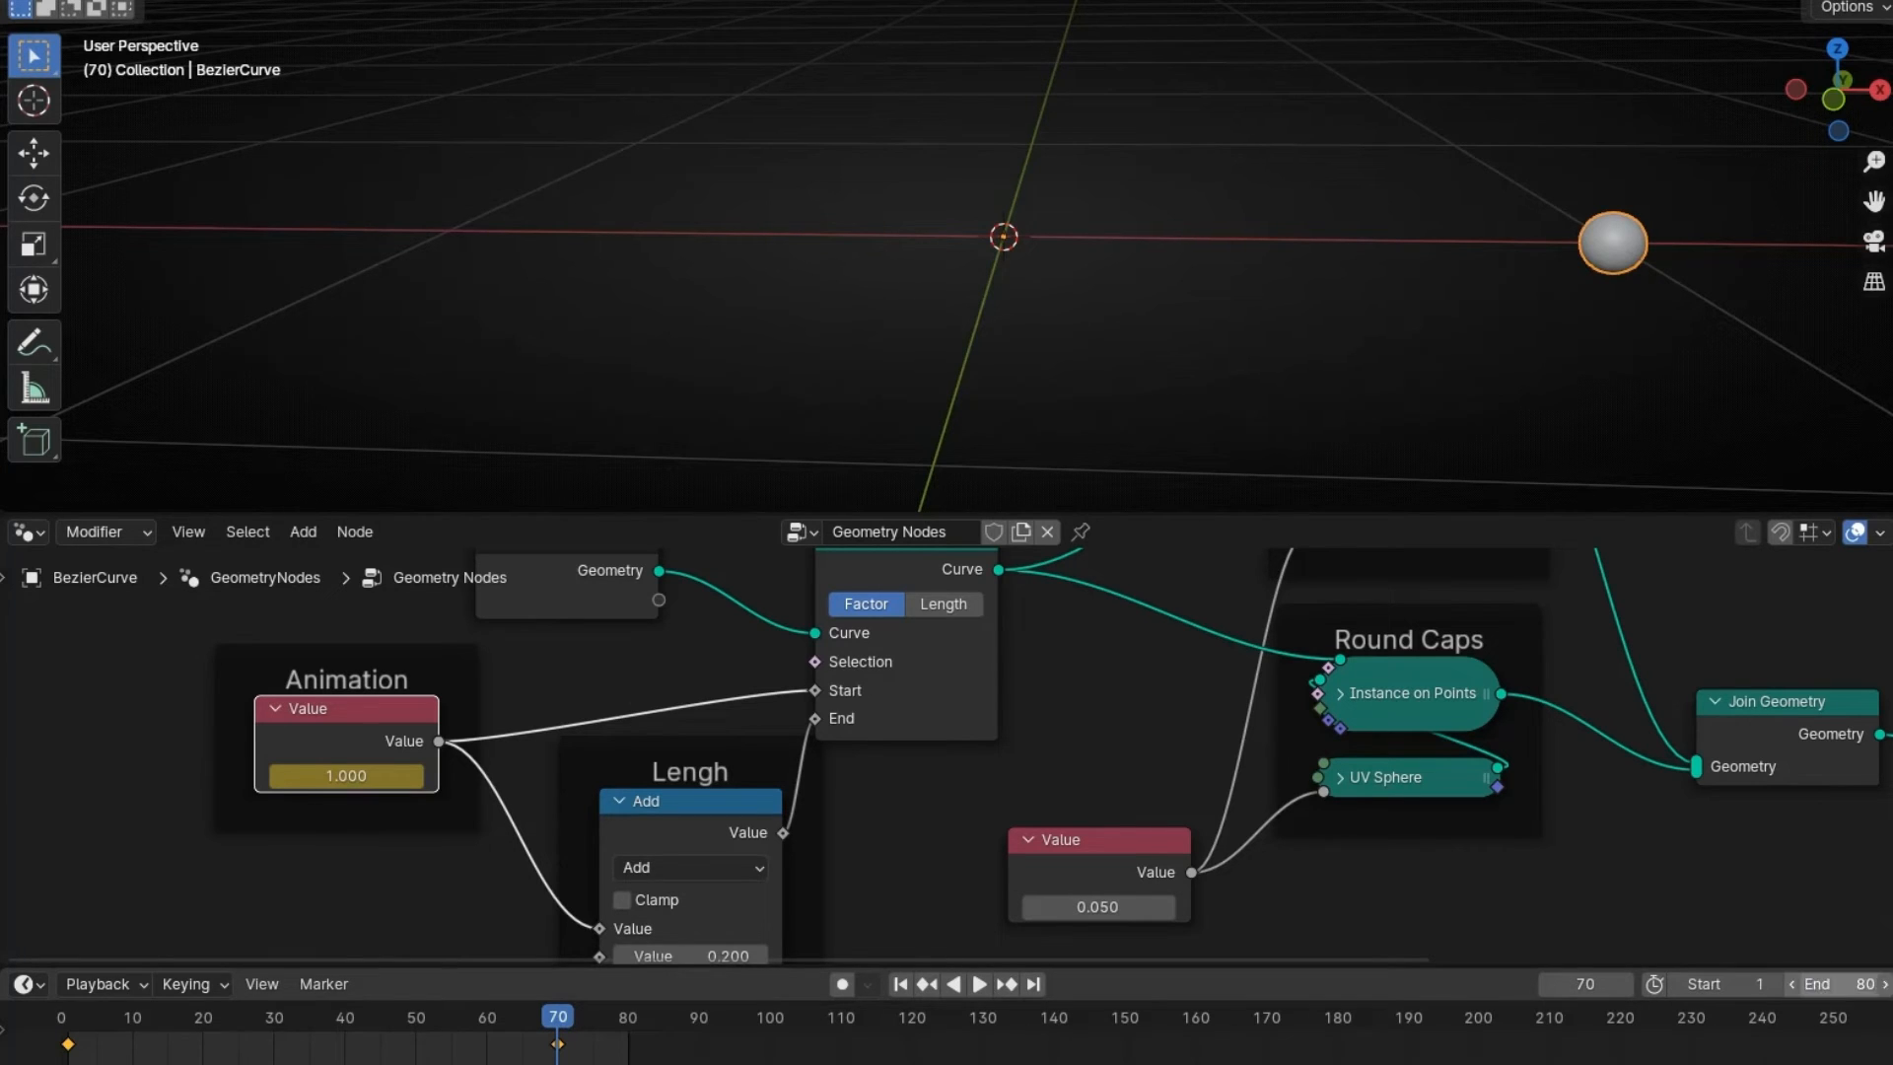
{"action": "left_click", "coordinate": [900, 984]}
{"action": "key", "text": "space"}
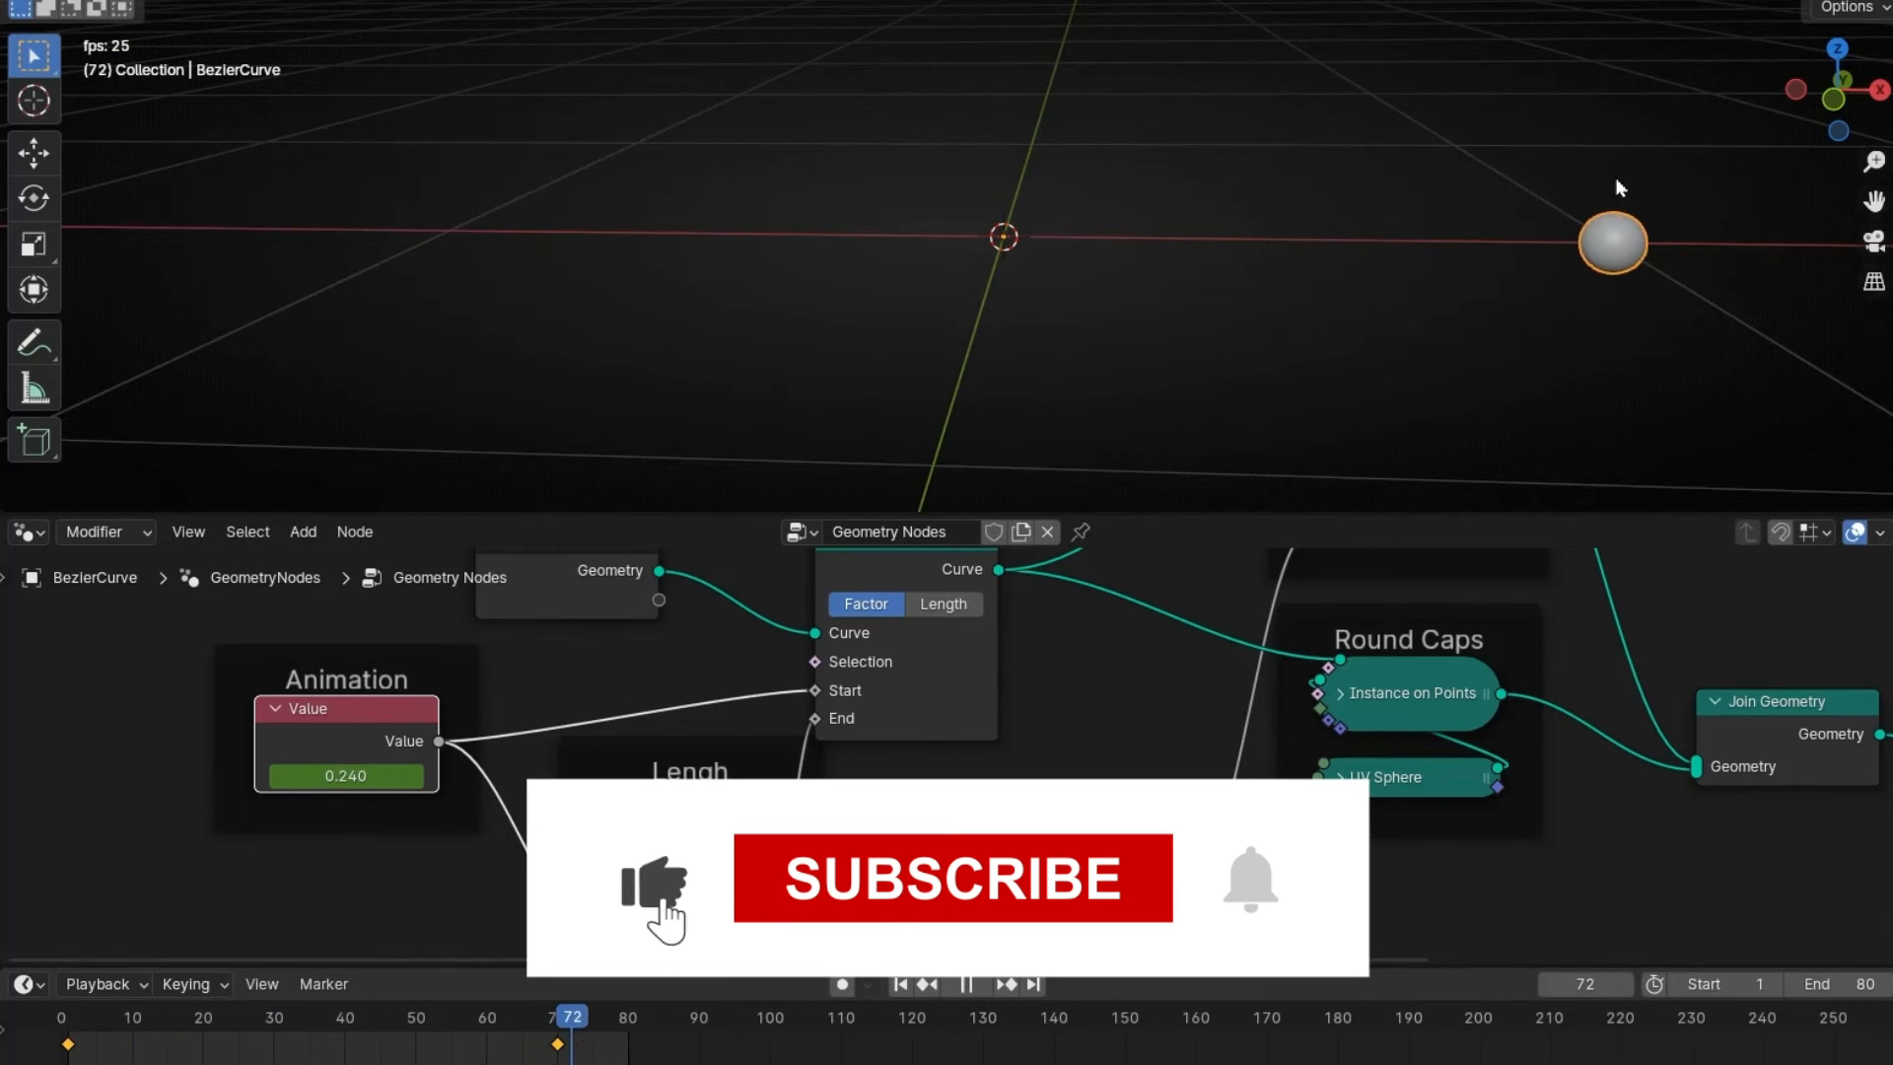
{"action": "key", "text": "space"}
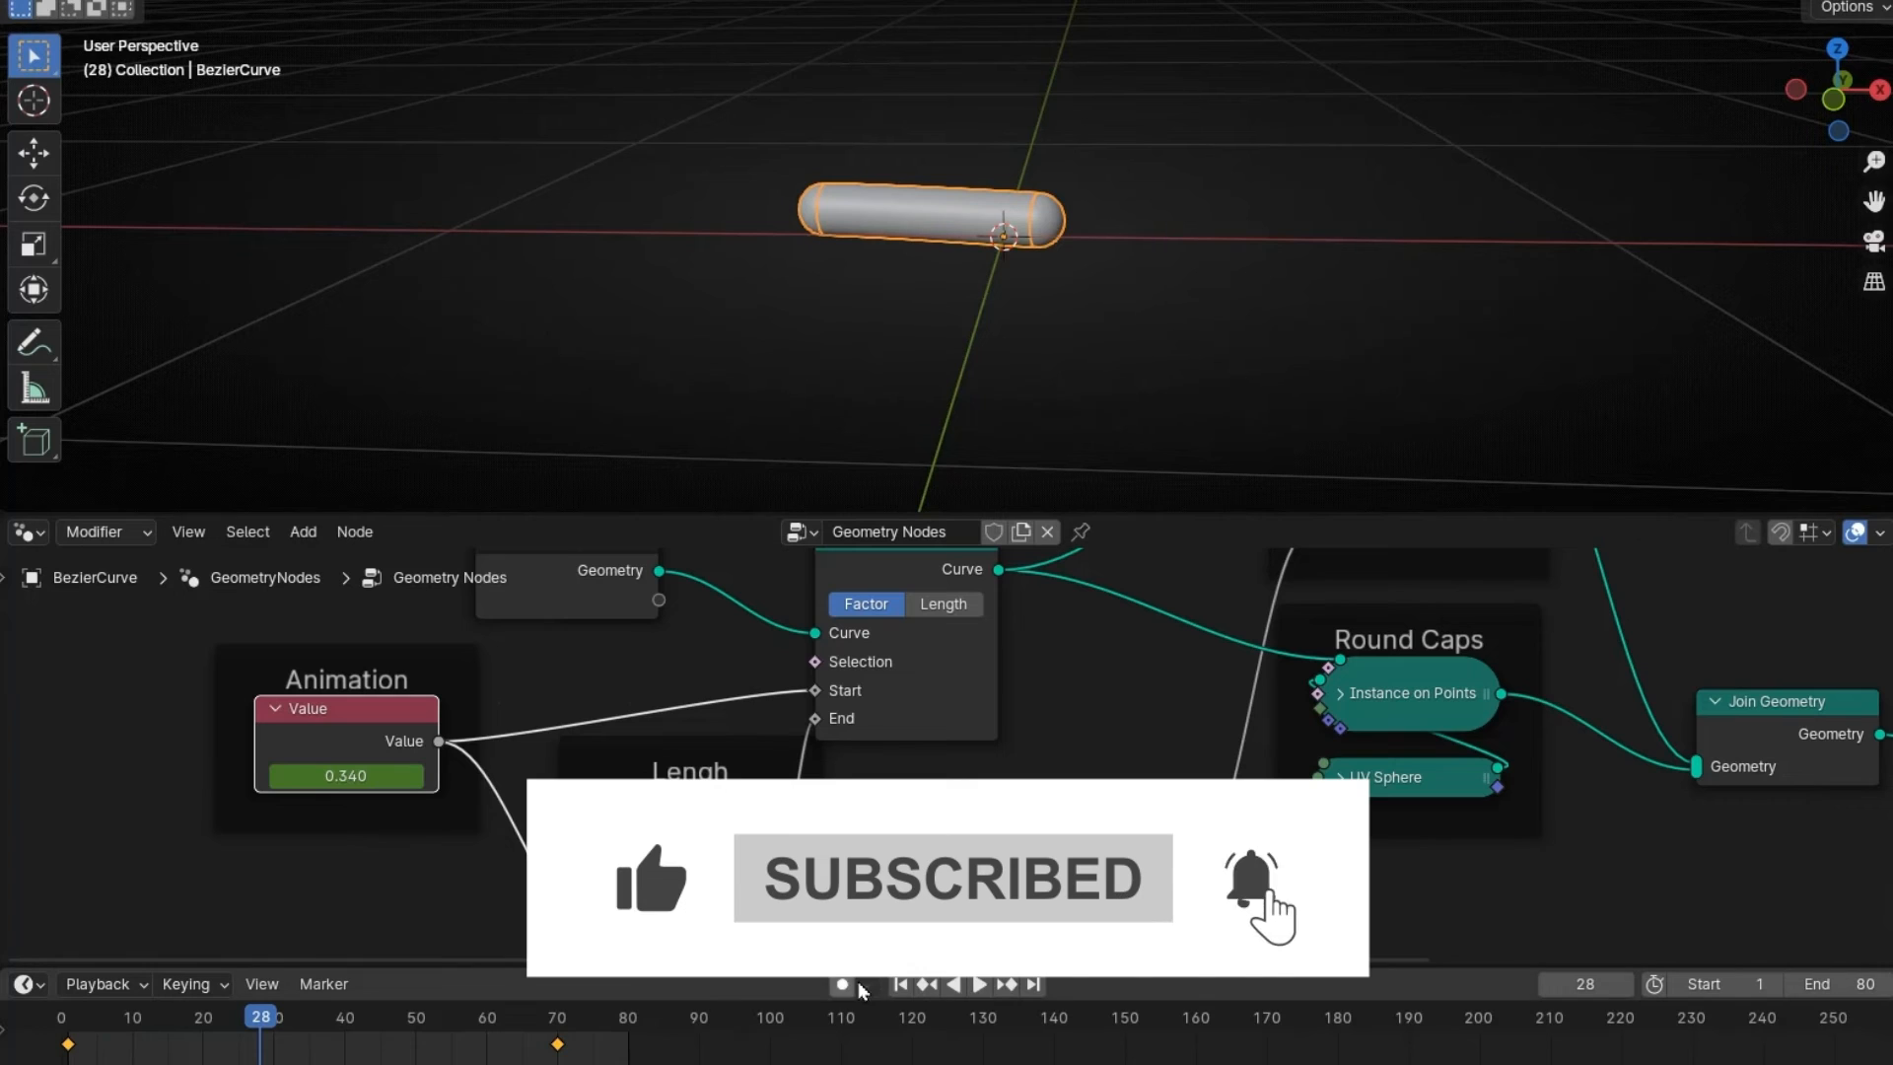
{"action": "key", "text": "shift+Left"}
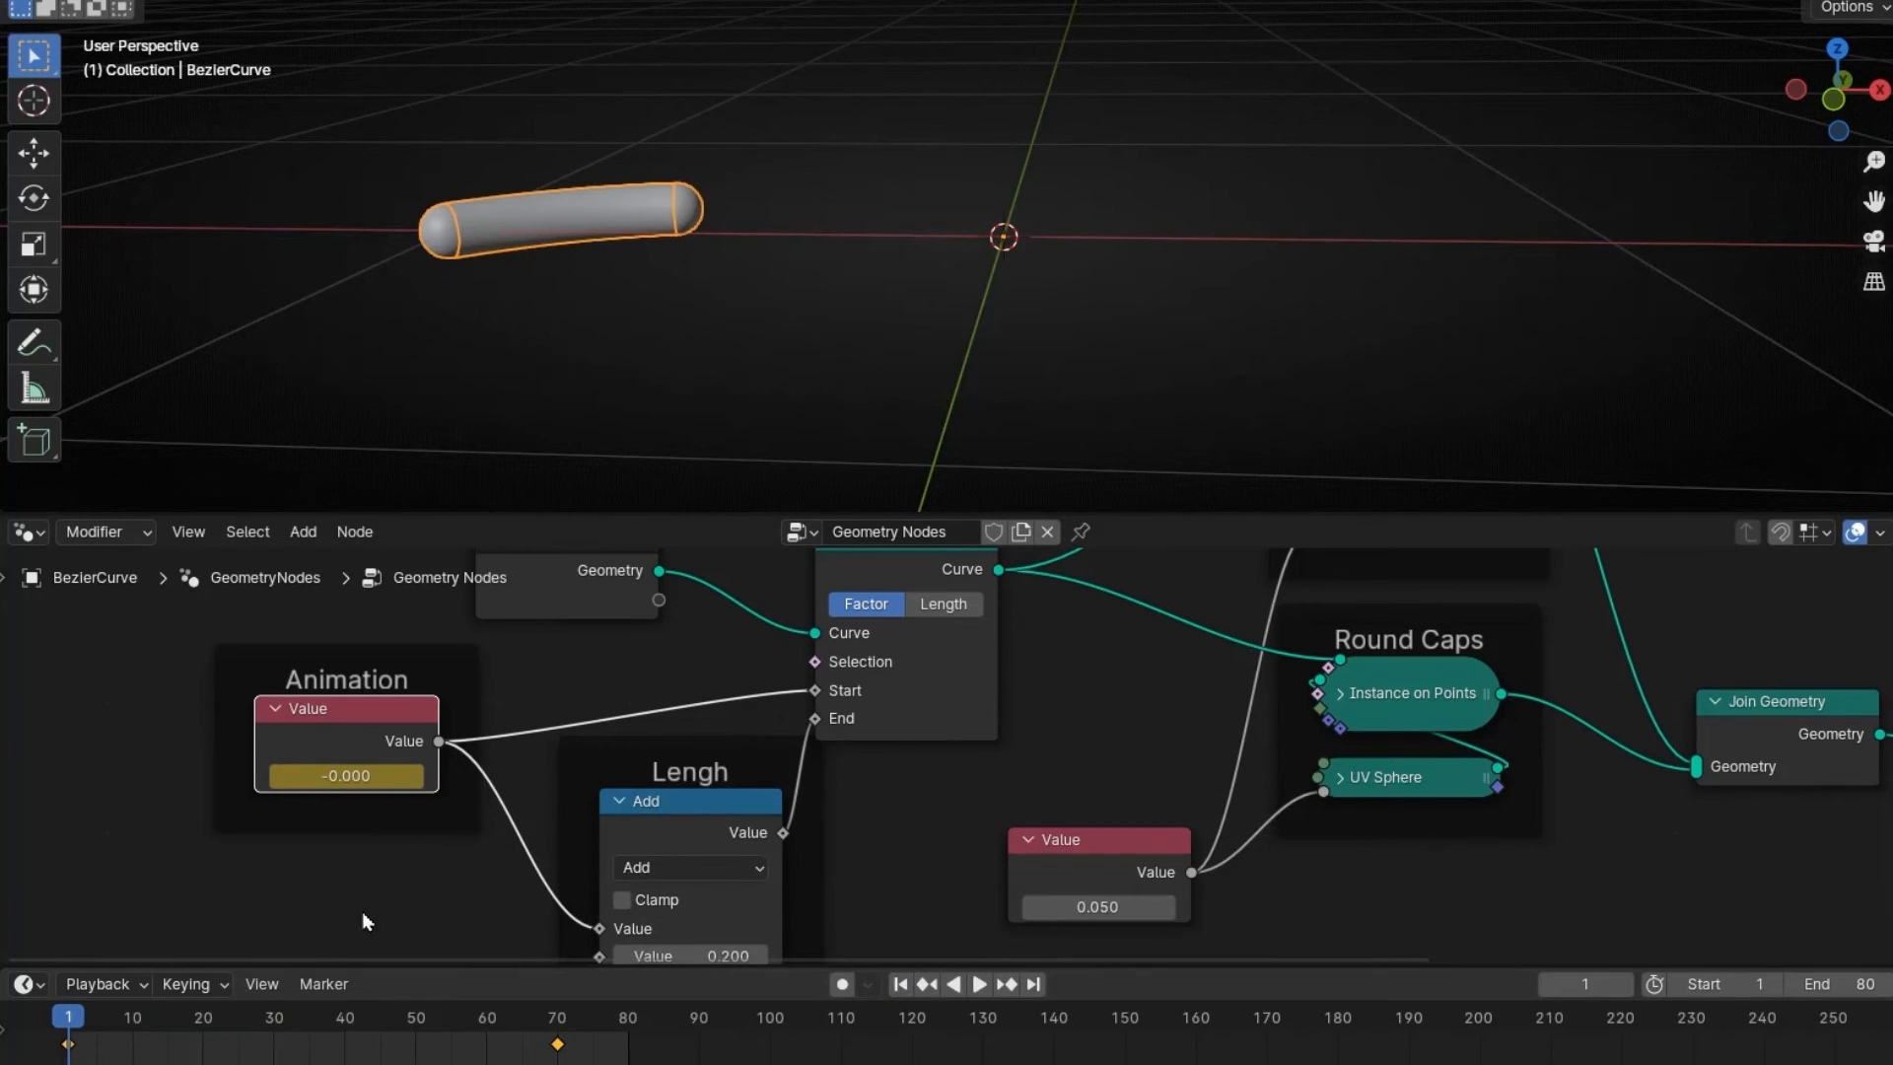
- Keyframe the Animation value at -0.200 and play the animation
{"action": "double_click", "coordinate": [347, 775]}
{"action": "type", "text": "-0.2"}
{"action": "key", "text": "Return"}
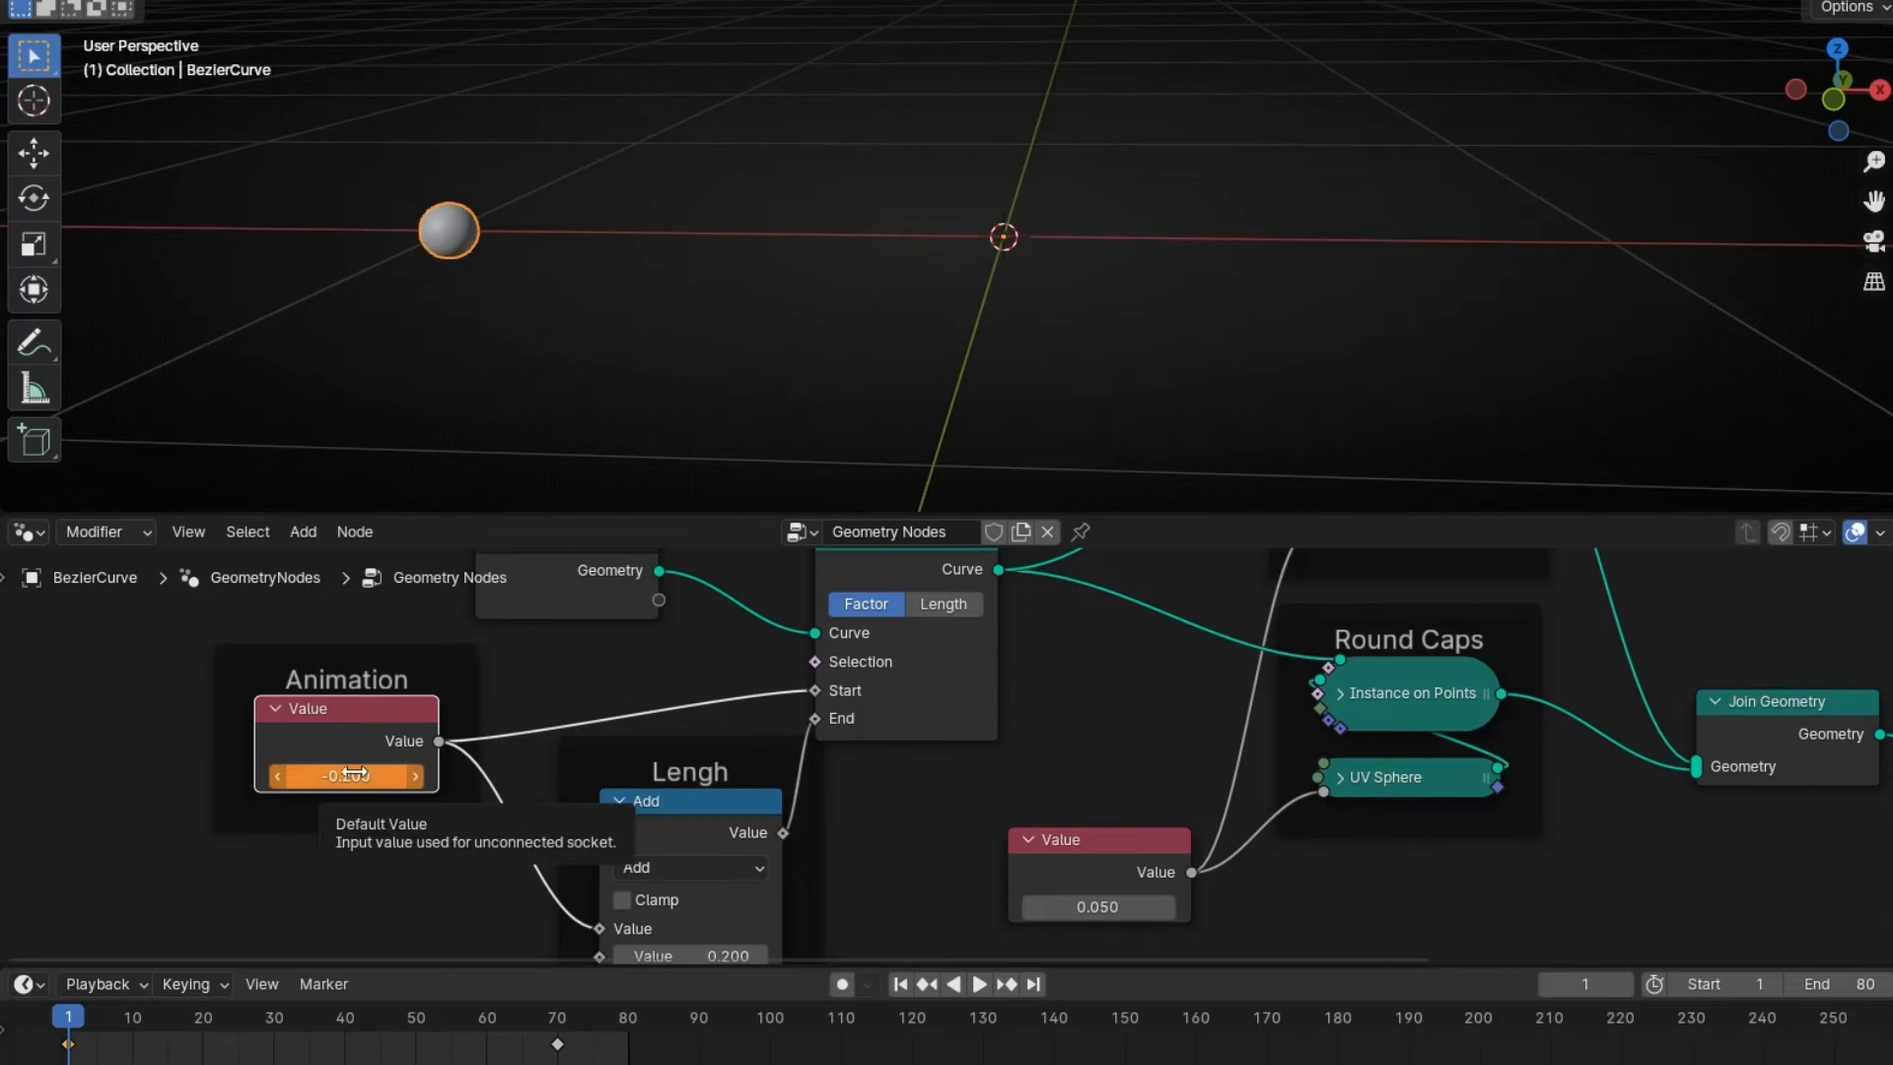
{"action": "key", "text": "i"}
{"action": "key", "text": "space"}
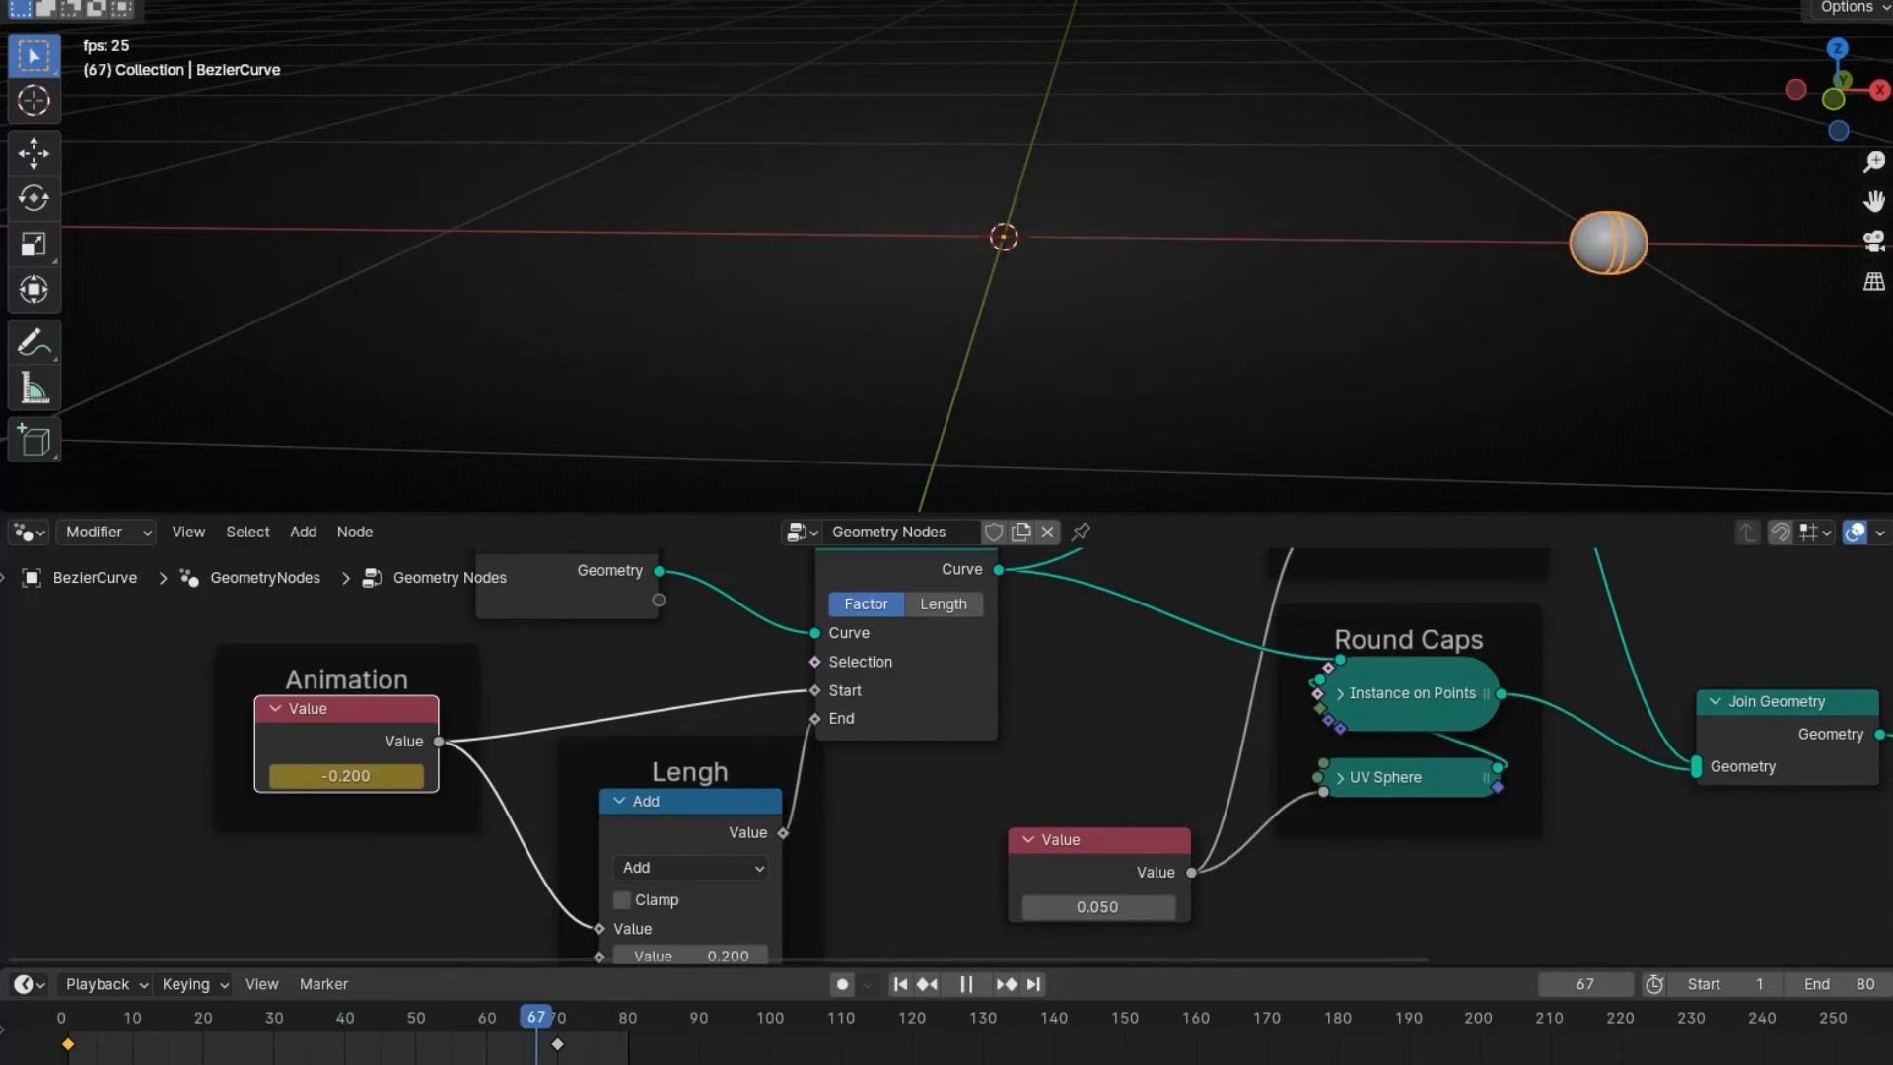
{"action": "key", "text": "space"}
- Raise the Lengh Add value to 0.400 to lengthen the capsule
{"action": "middle_click_drag", "start_coordinate": [802, 844], "coordinate": [802, 759]}
{"action": "left_click", "coordinate": [761, 871]}
{"action": "left_click", "coordinate": [760, 872]}
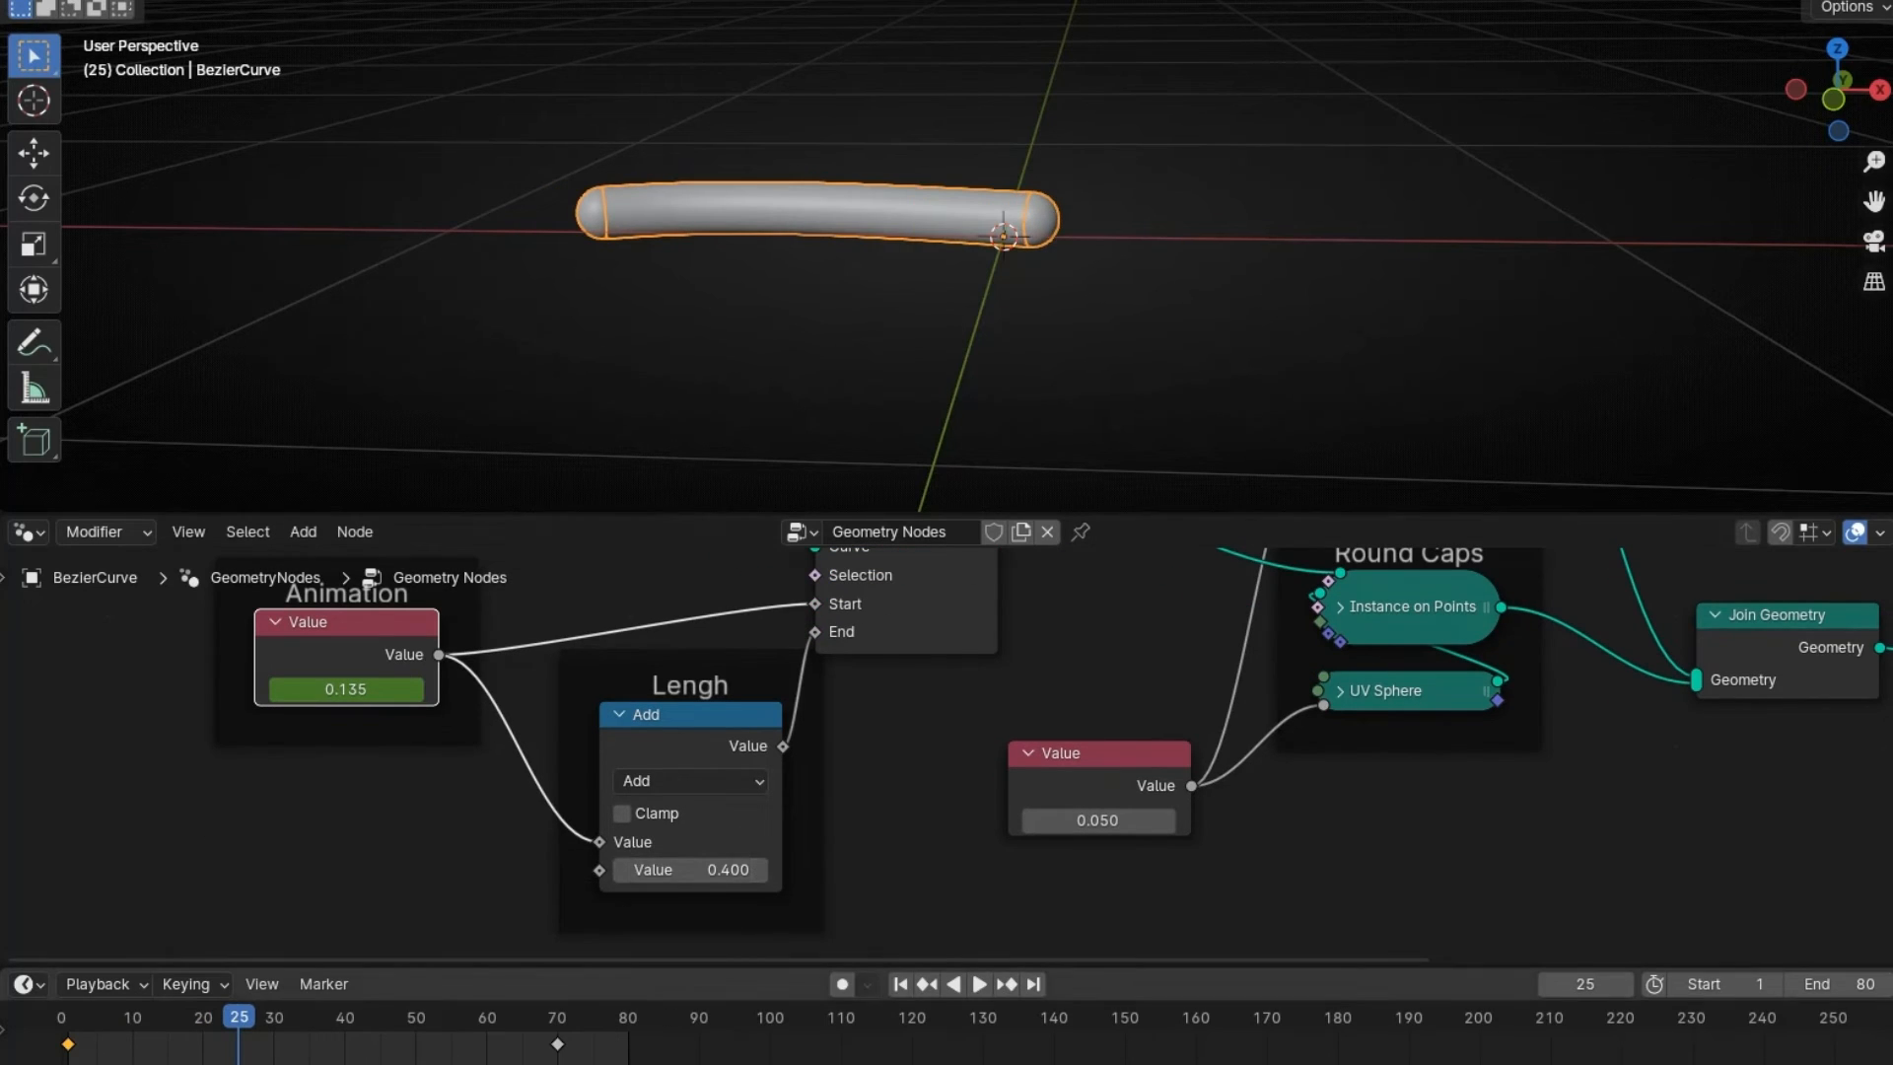
- Play the animation from frame 1 to check how the capsule starts
{"action": "left_click", "coordinate": [900, 984]}
{"action": "key", "text": "space"}
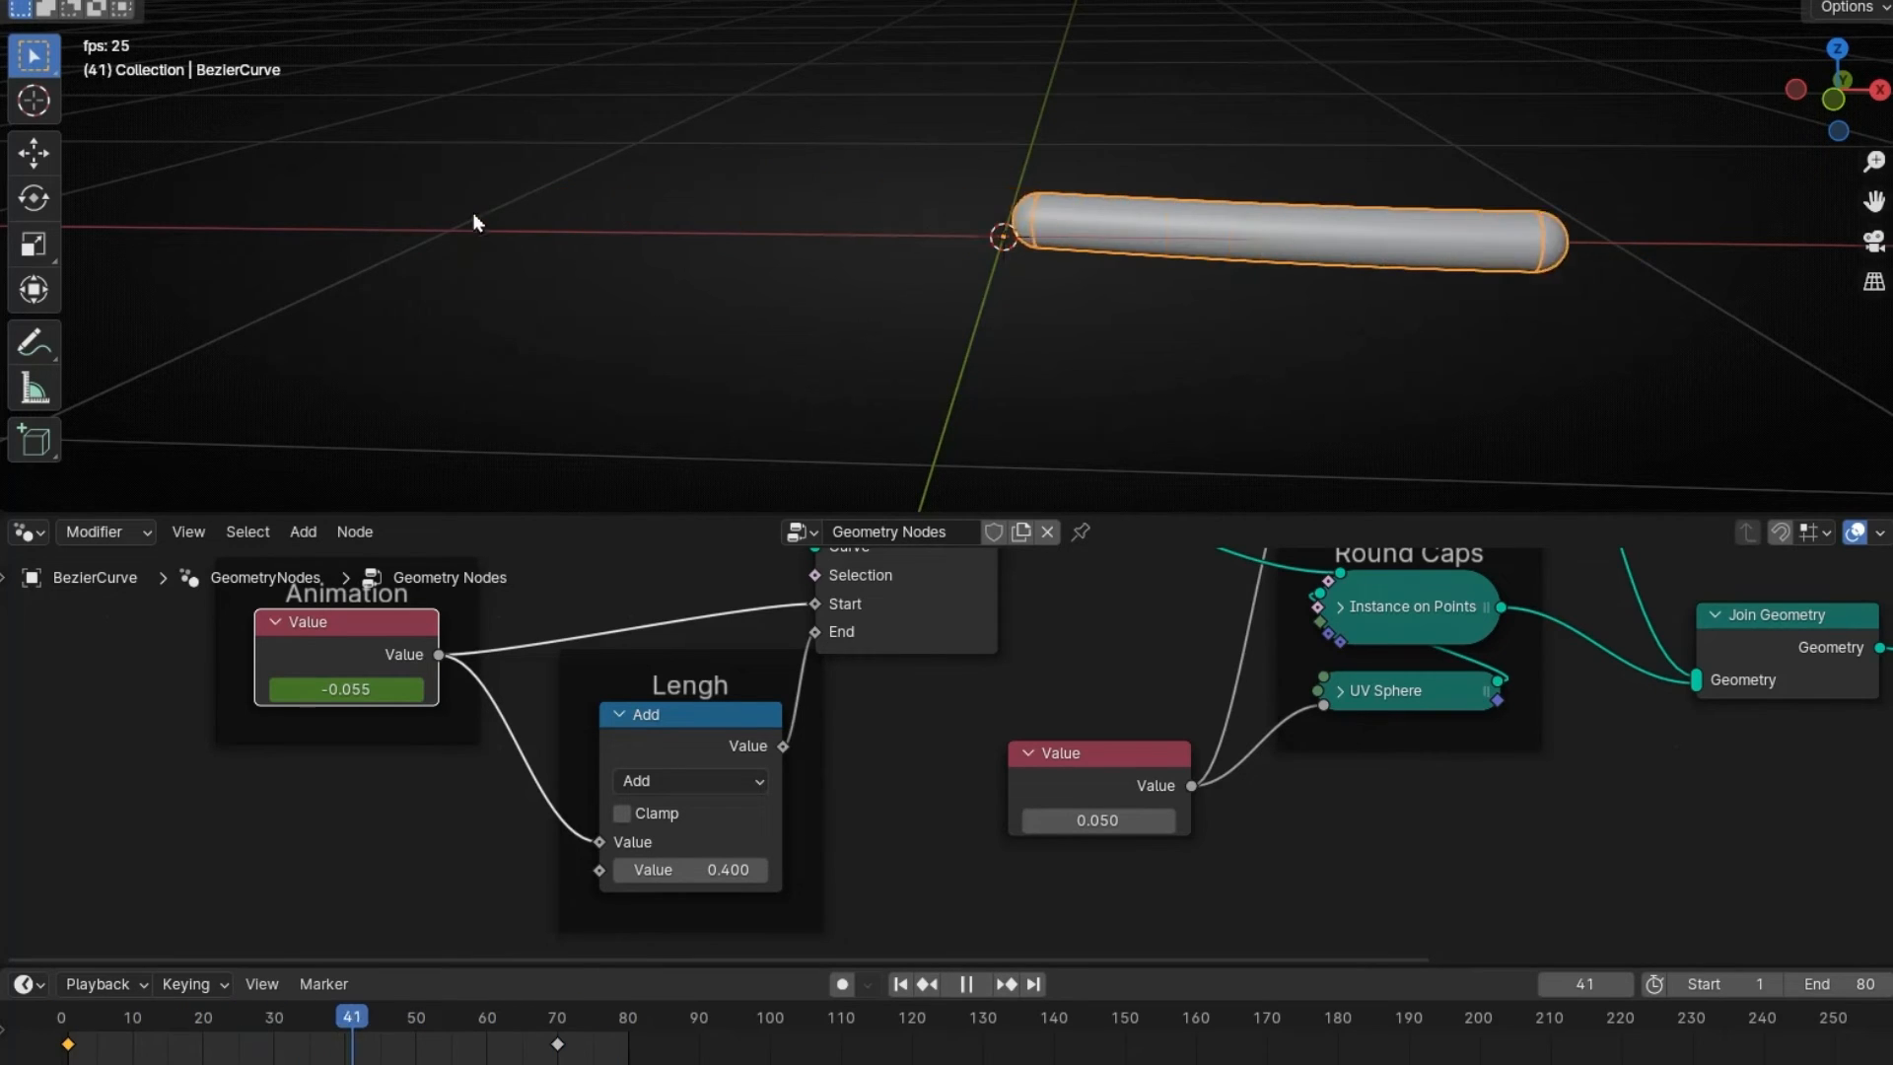
{"action": "key", "text": "space"}
- Keyframe the Animation value at -0.400 on frame 1 and replay the animation
{"action": "left_click", "coordinate": [900, 984]}
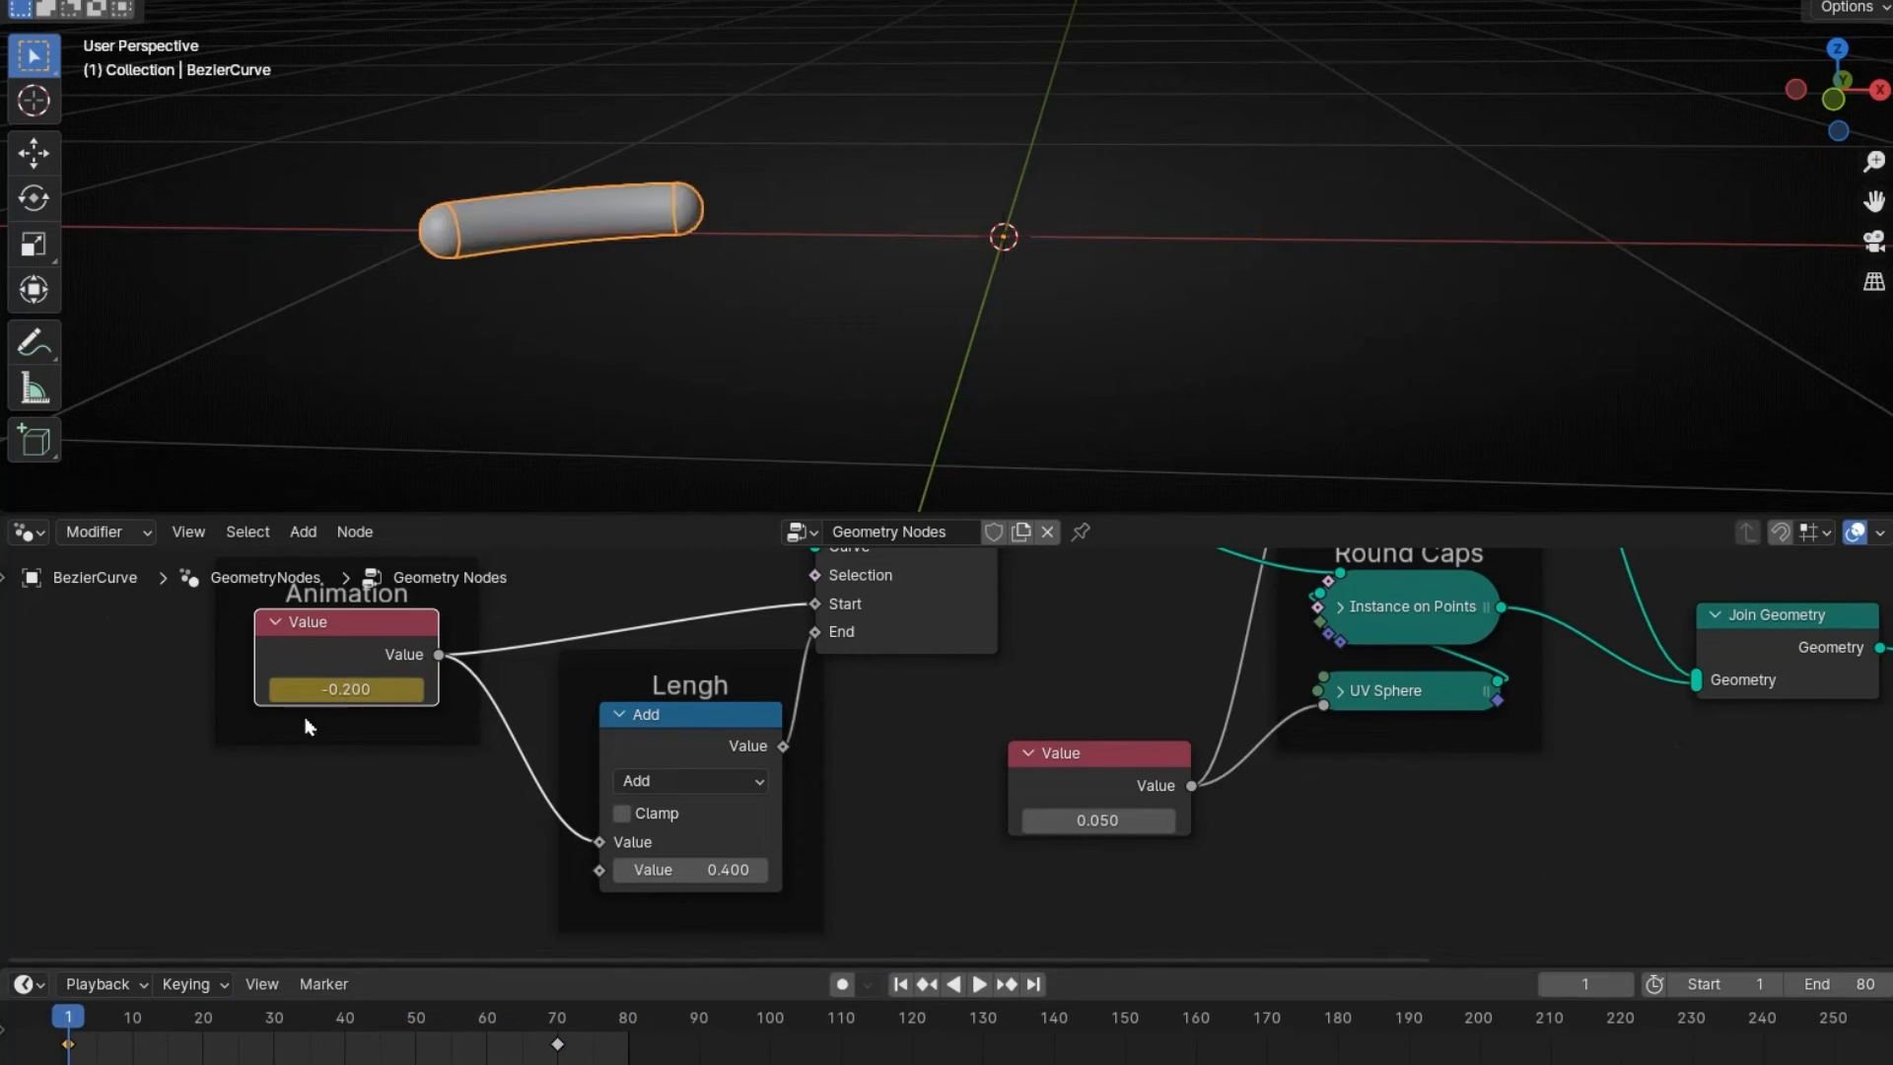
{"action": "left_click_drag", "start_coordinate": [285, 702], "coordinate": [222, 702]}
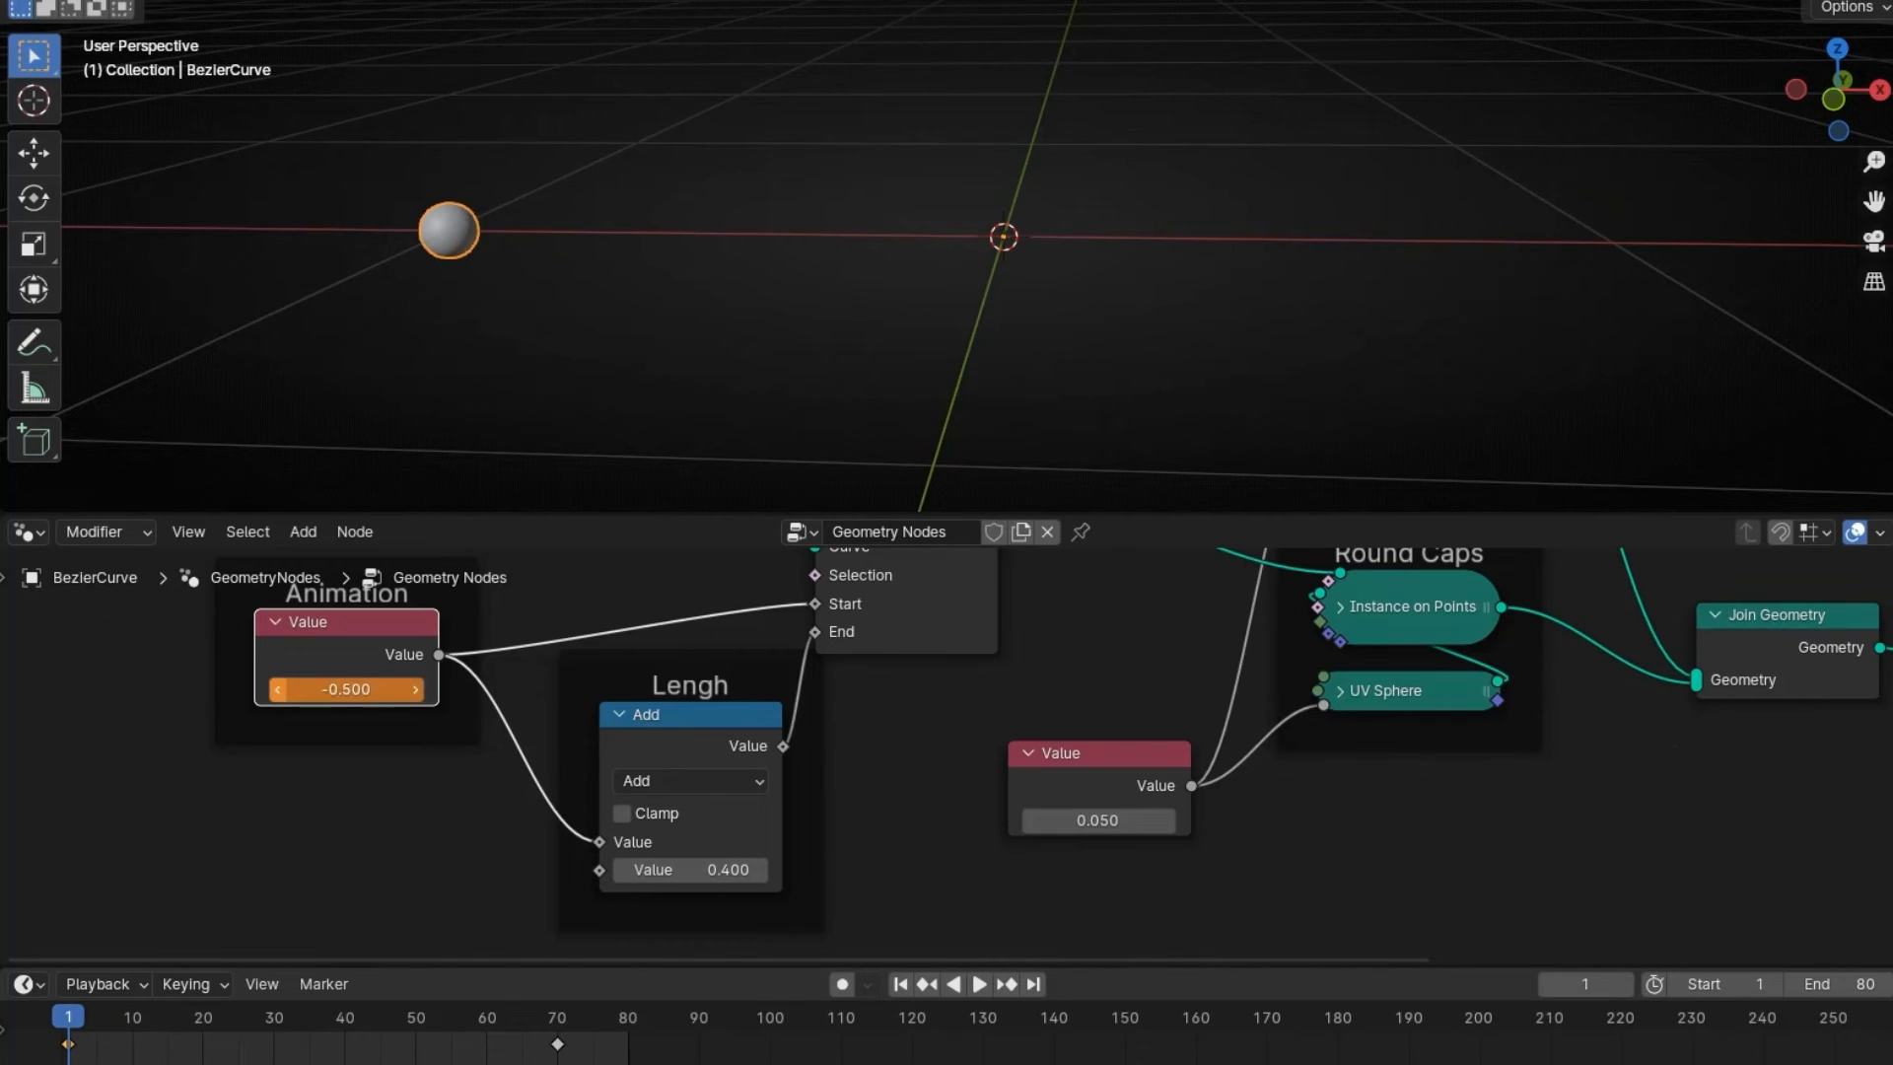
{"action": "left_click", "coordinate": [415, 688]}
{"action": "key", "text": "i"}
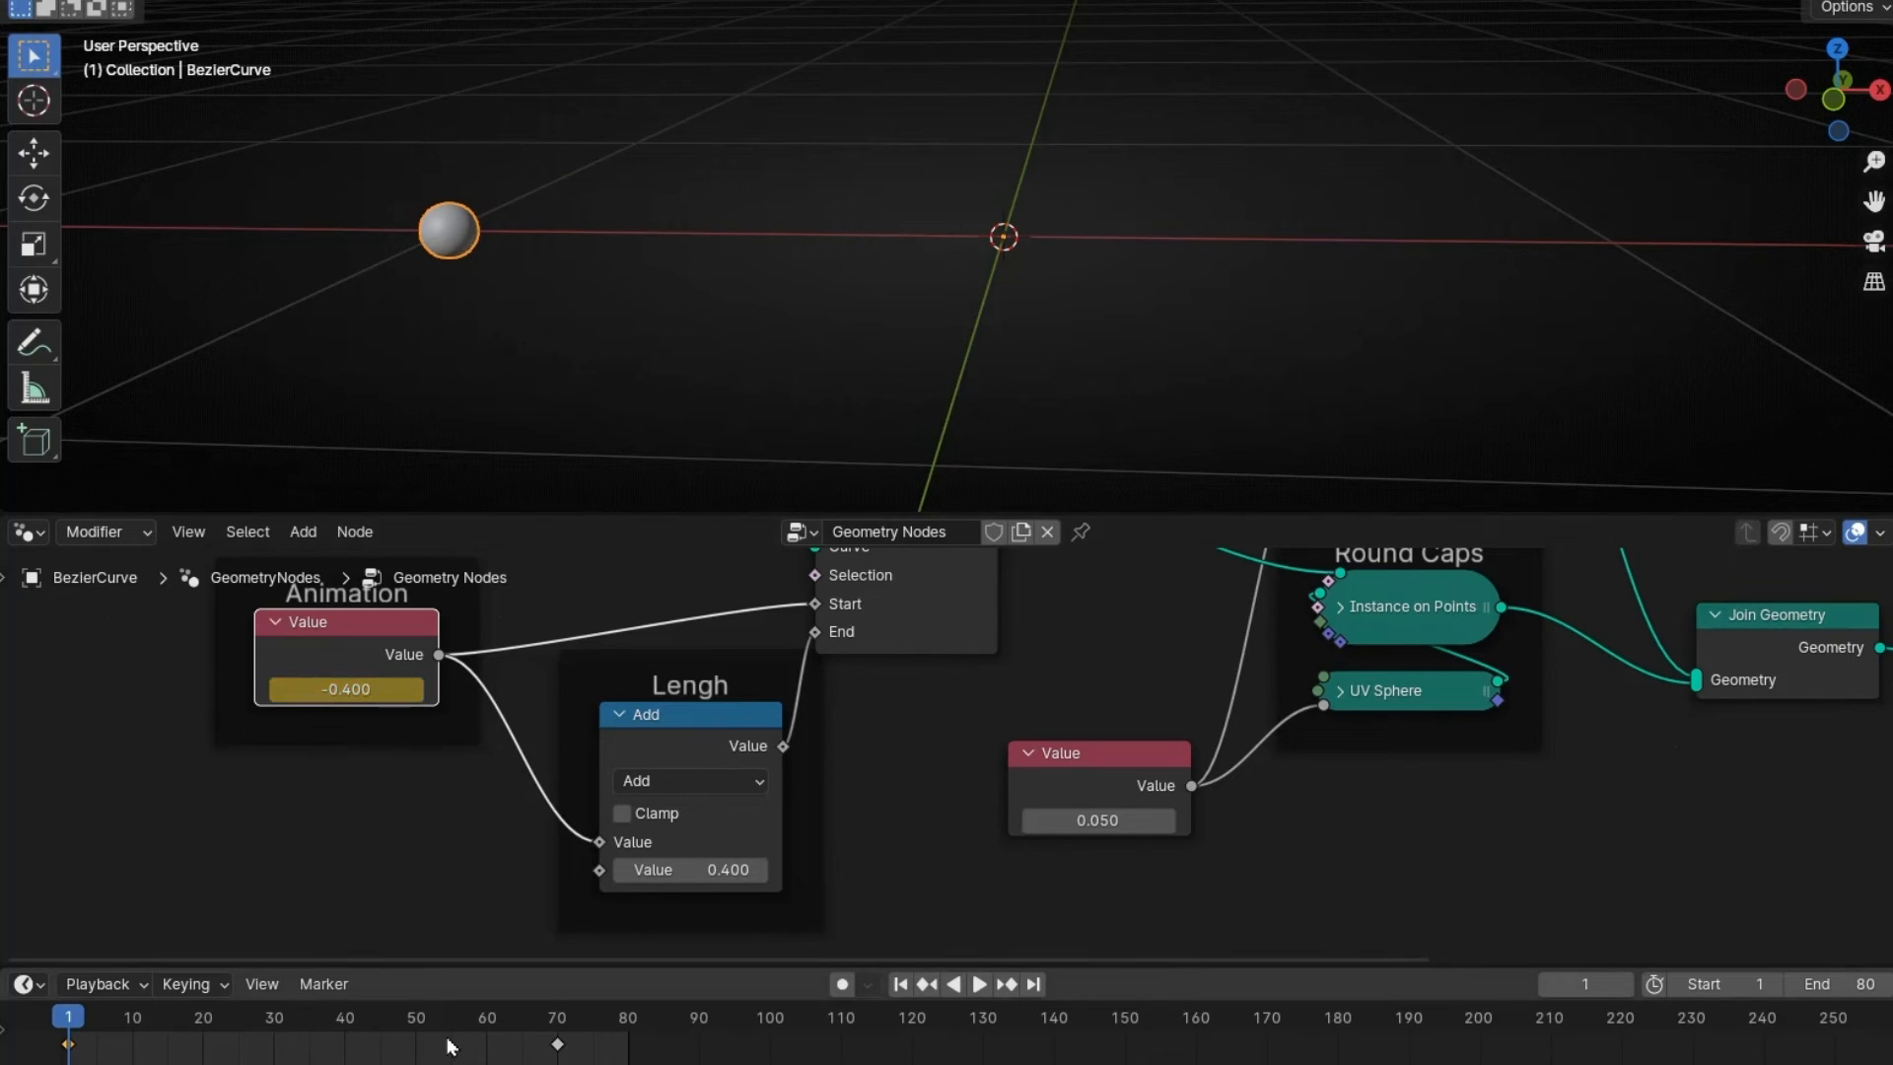
{"action": "key", "text": "space"}
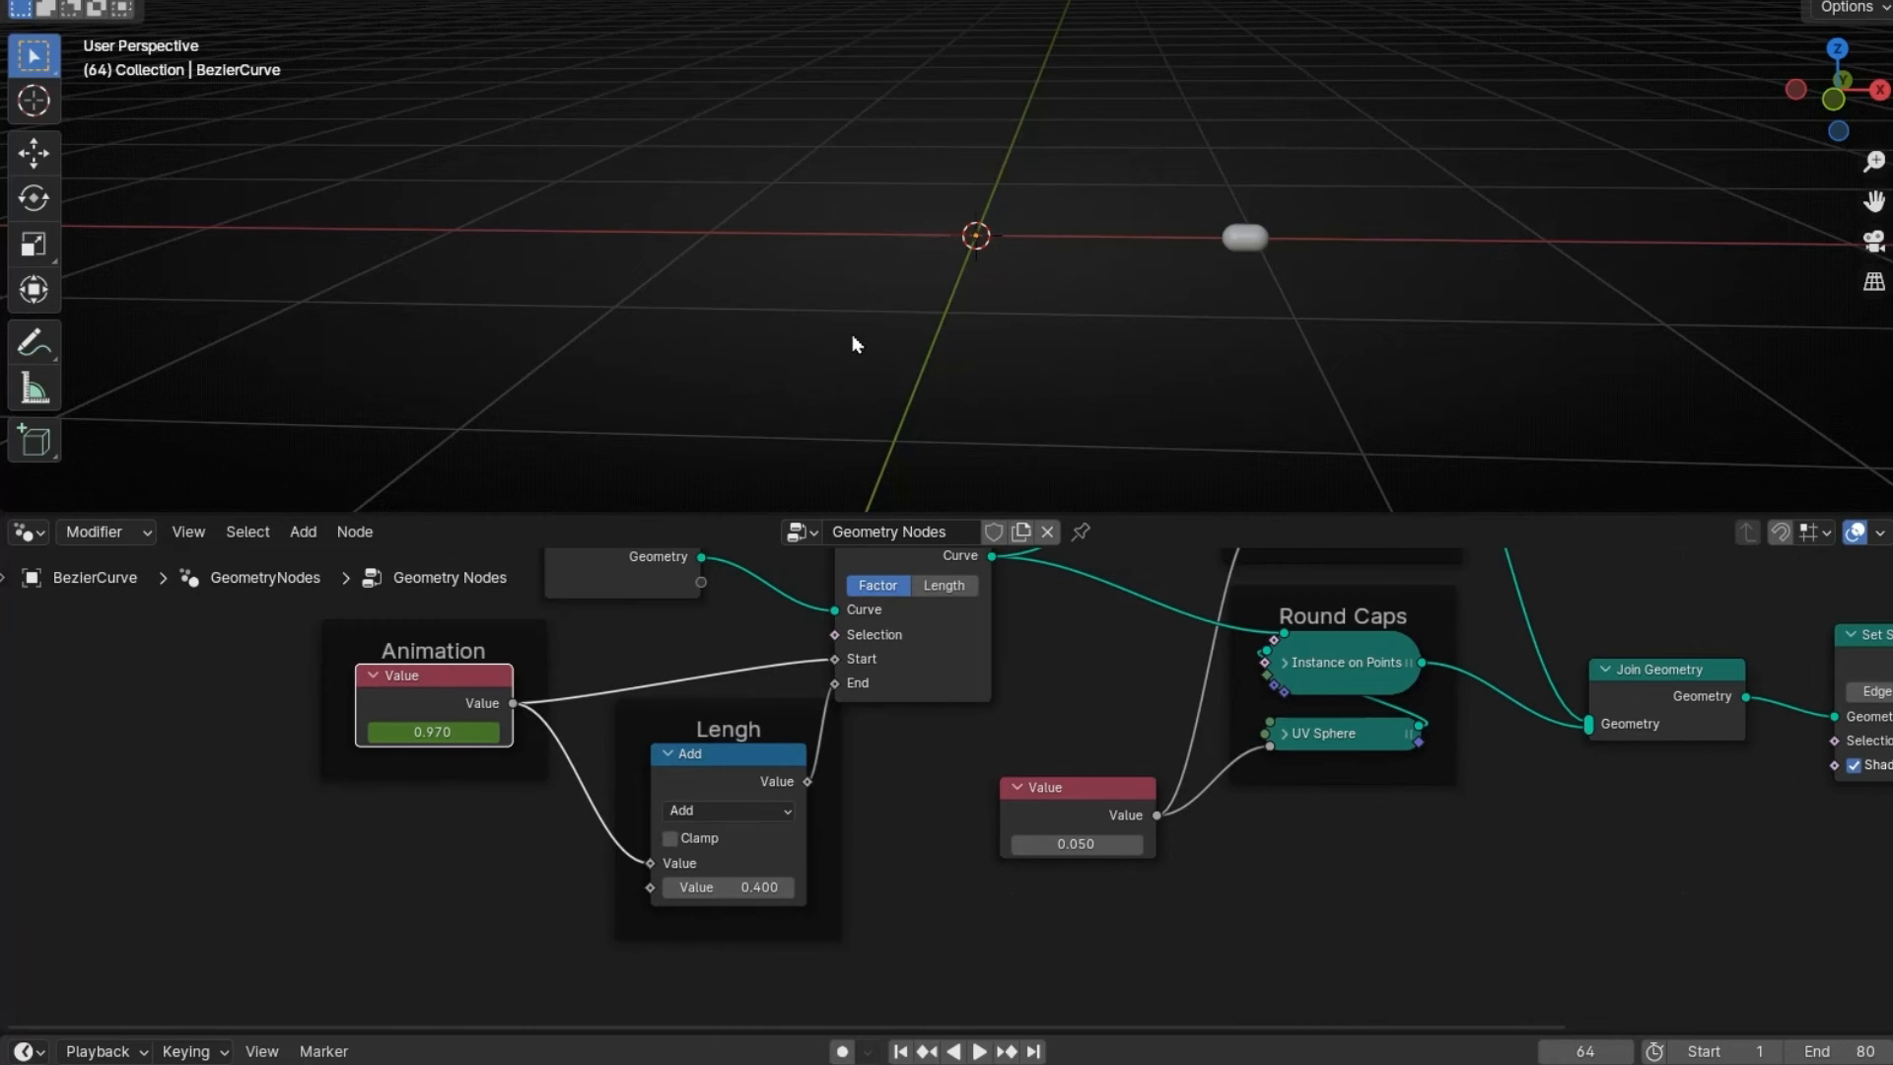
- Put the curve object into Edit Mode and delete all of its points
{"action": "left_click", "coordinate": [1245, 238]}
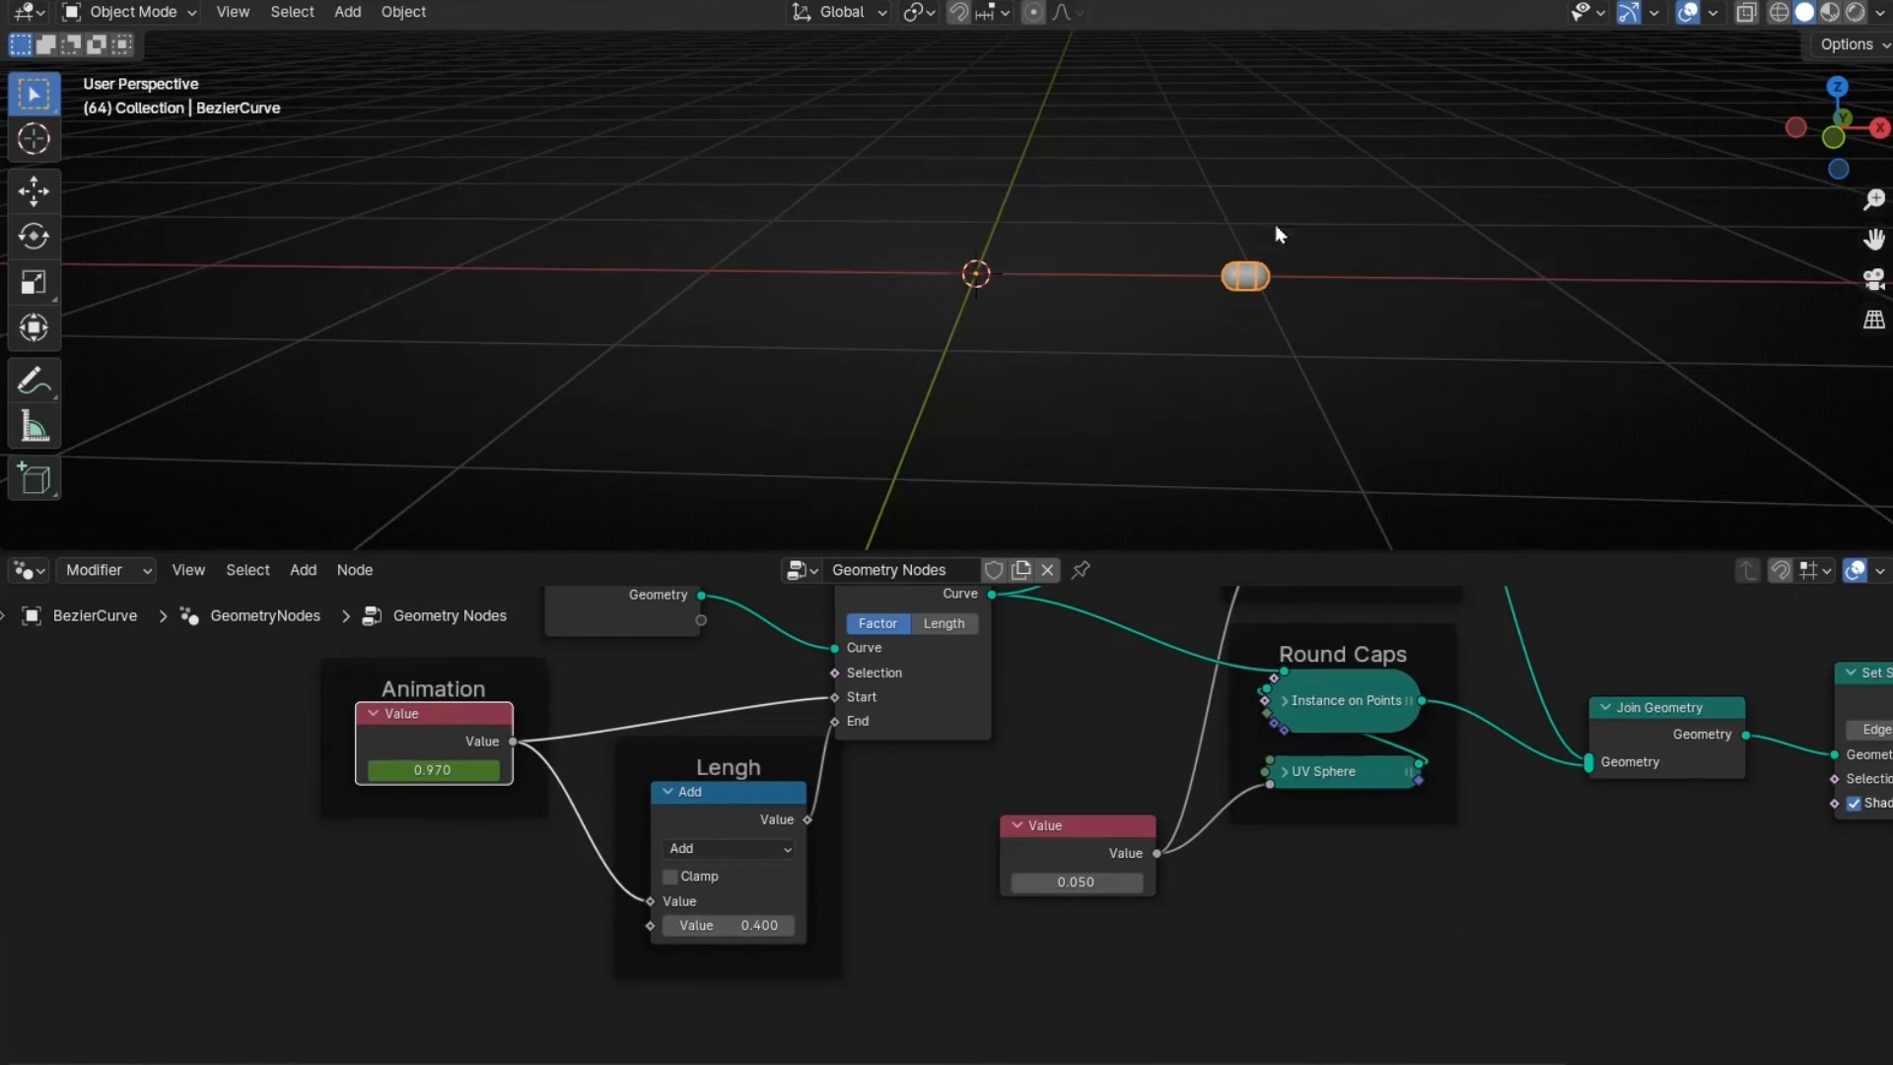
{"action": "left_click", "coordinate": [192, 12]}
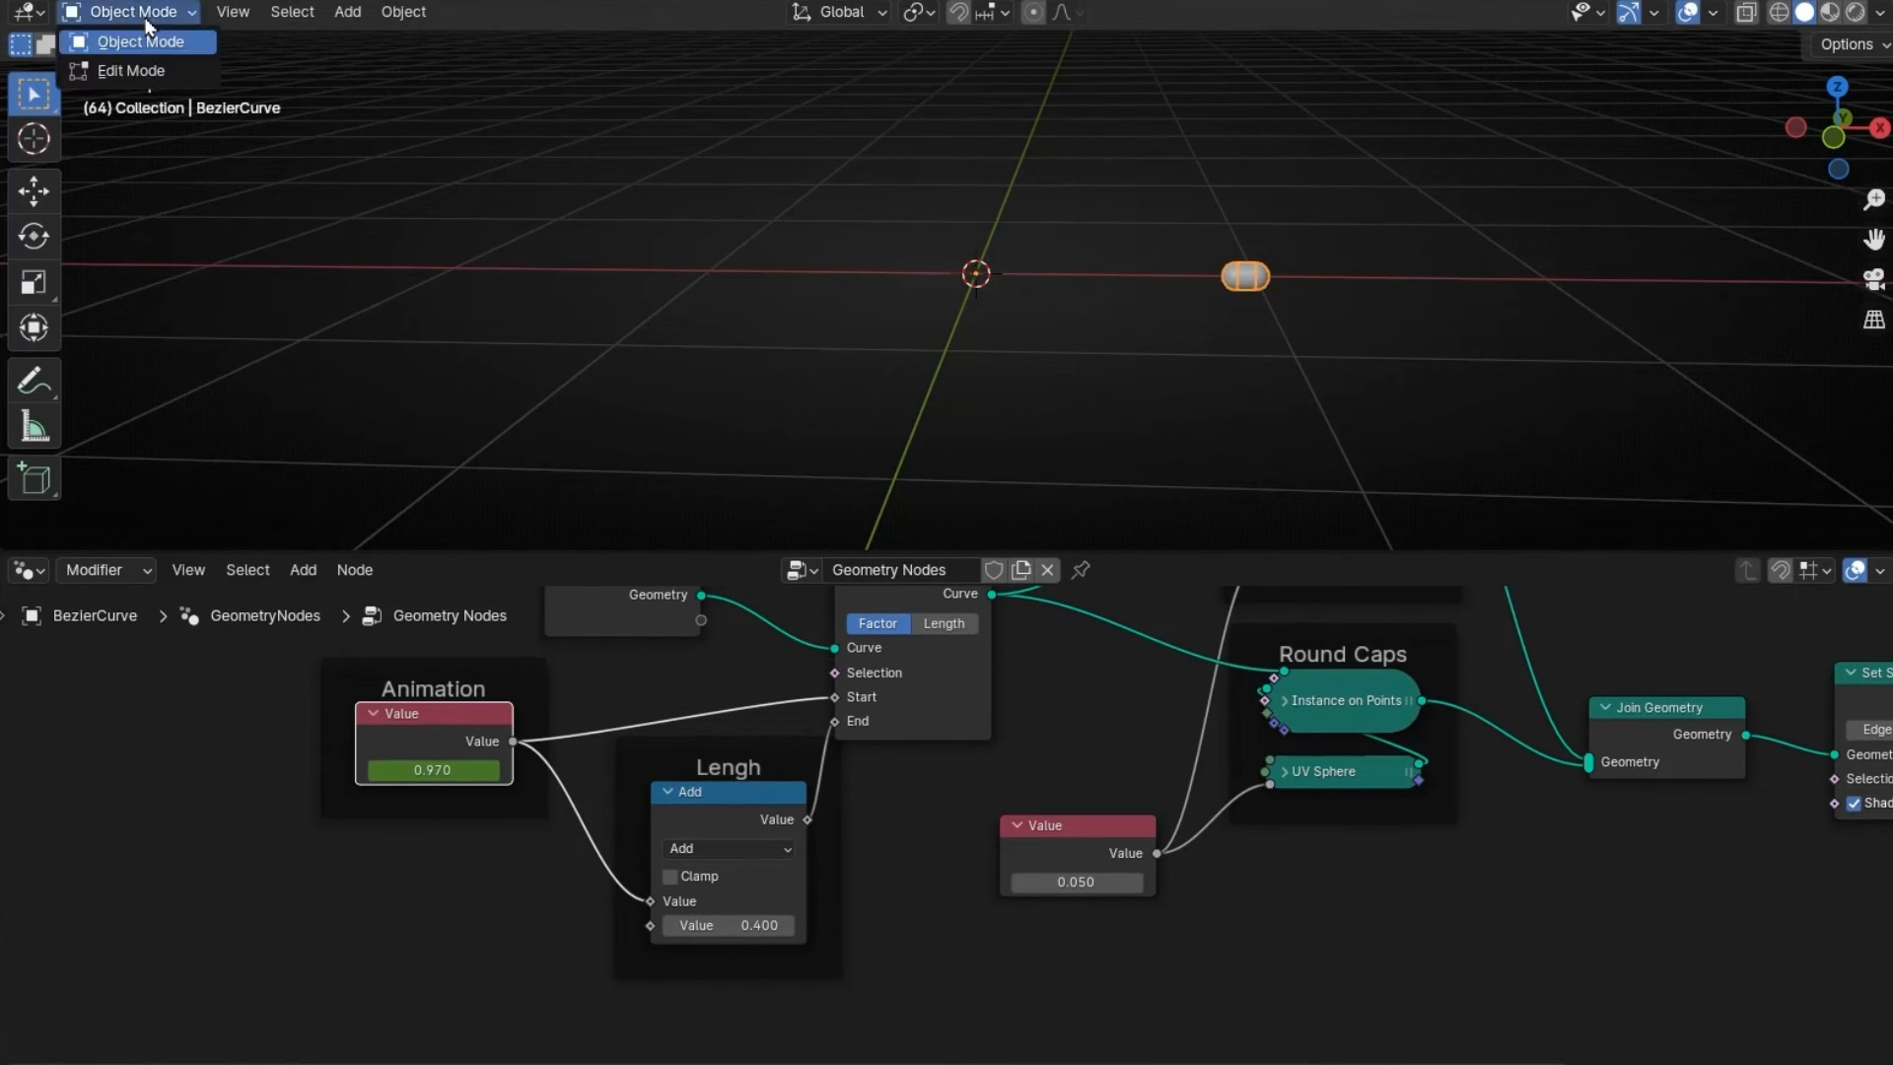
{"action": "left_click", "coordinate": [123, 67]}
{"action": "key", "text": "x"}
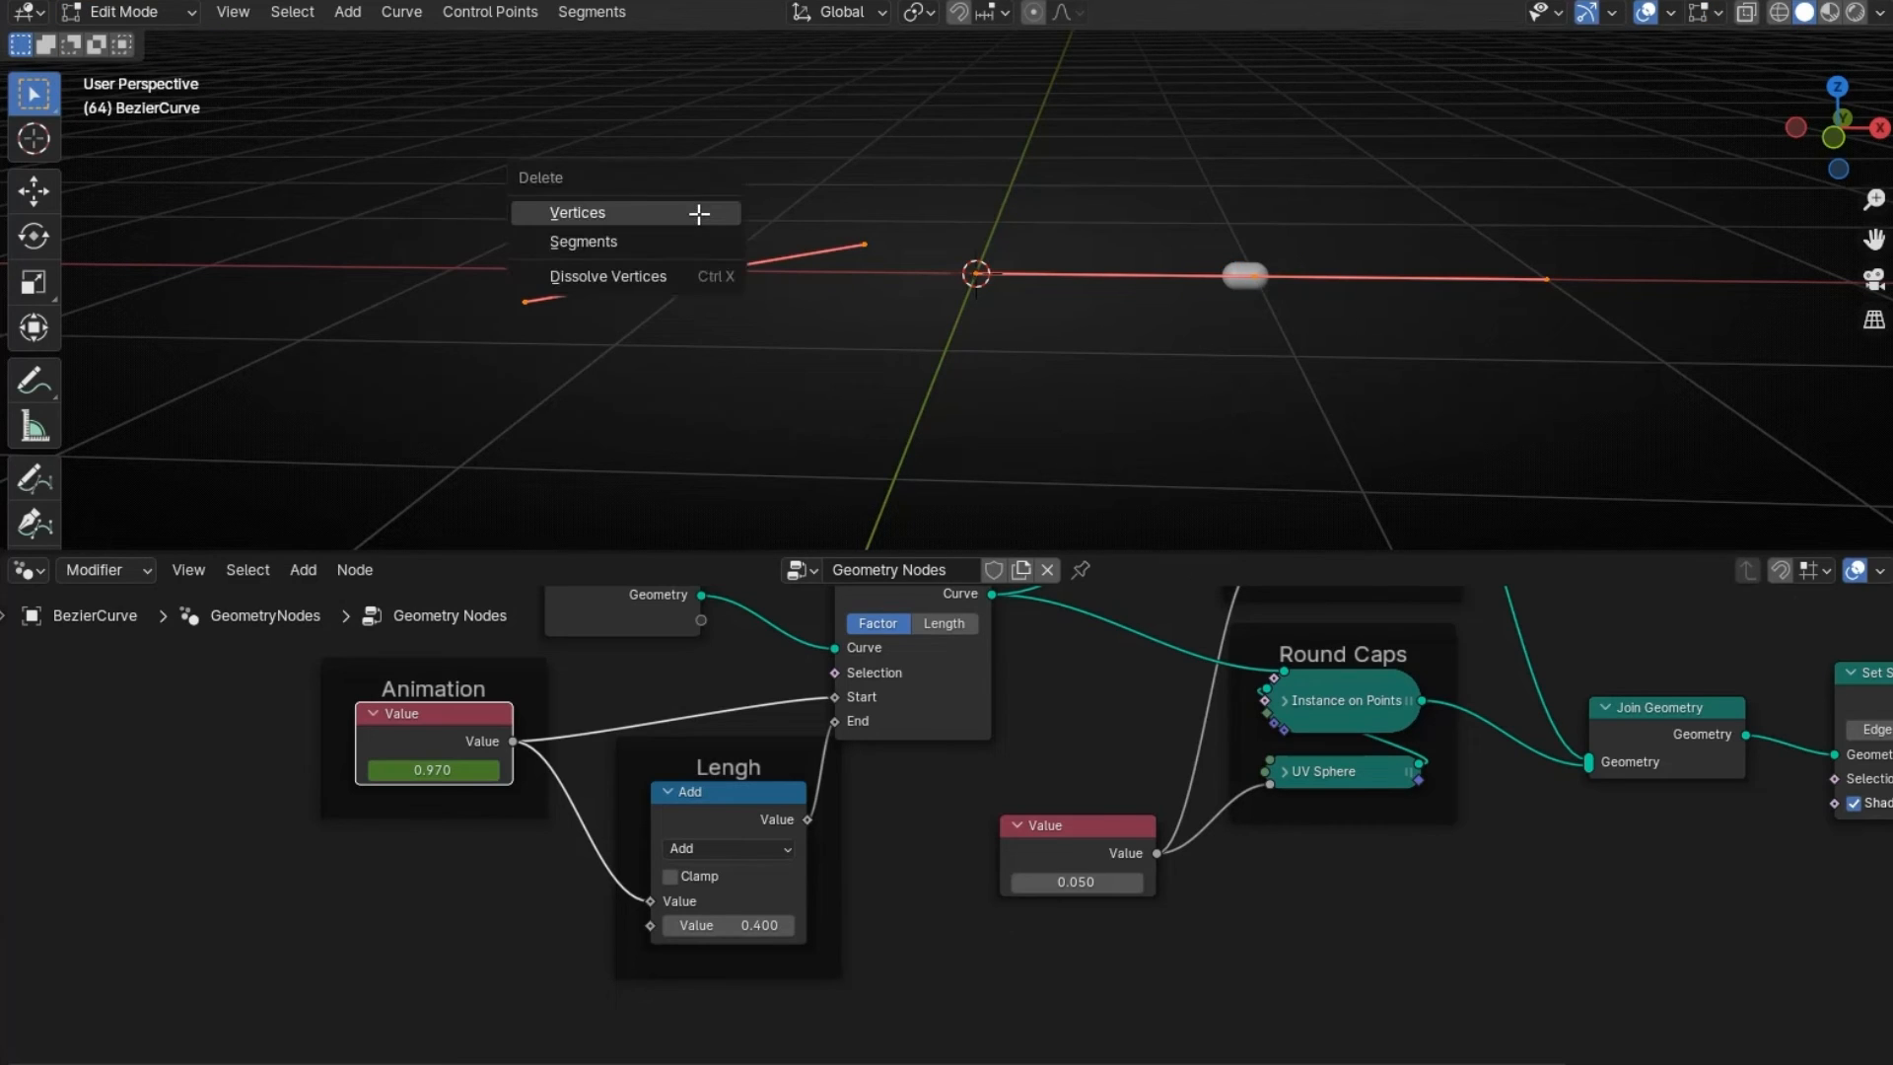
{"action": "left_click", "coordinate": [701, 225]}
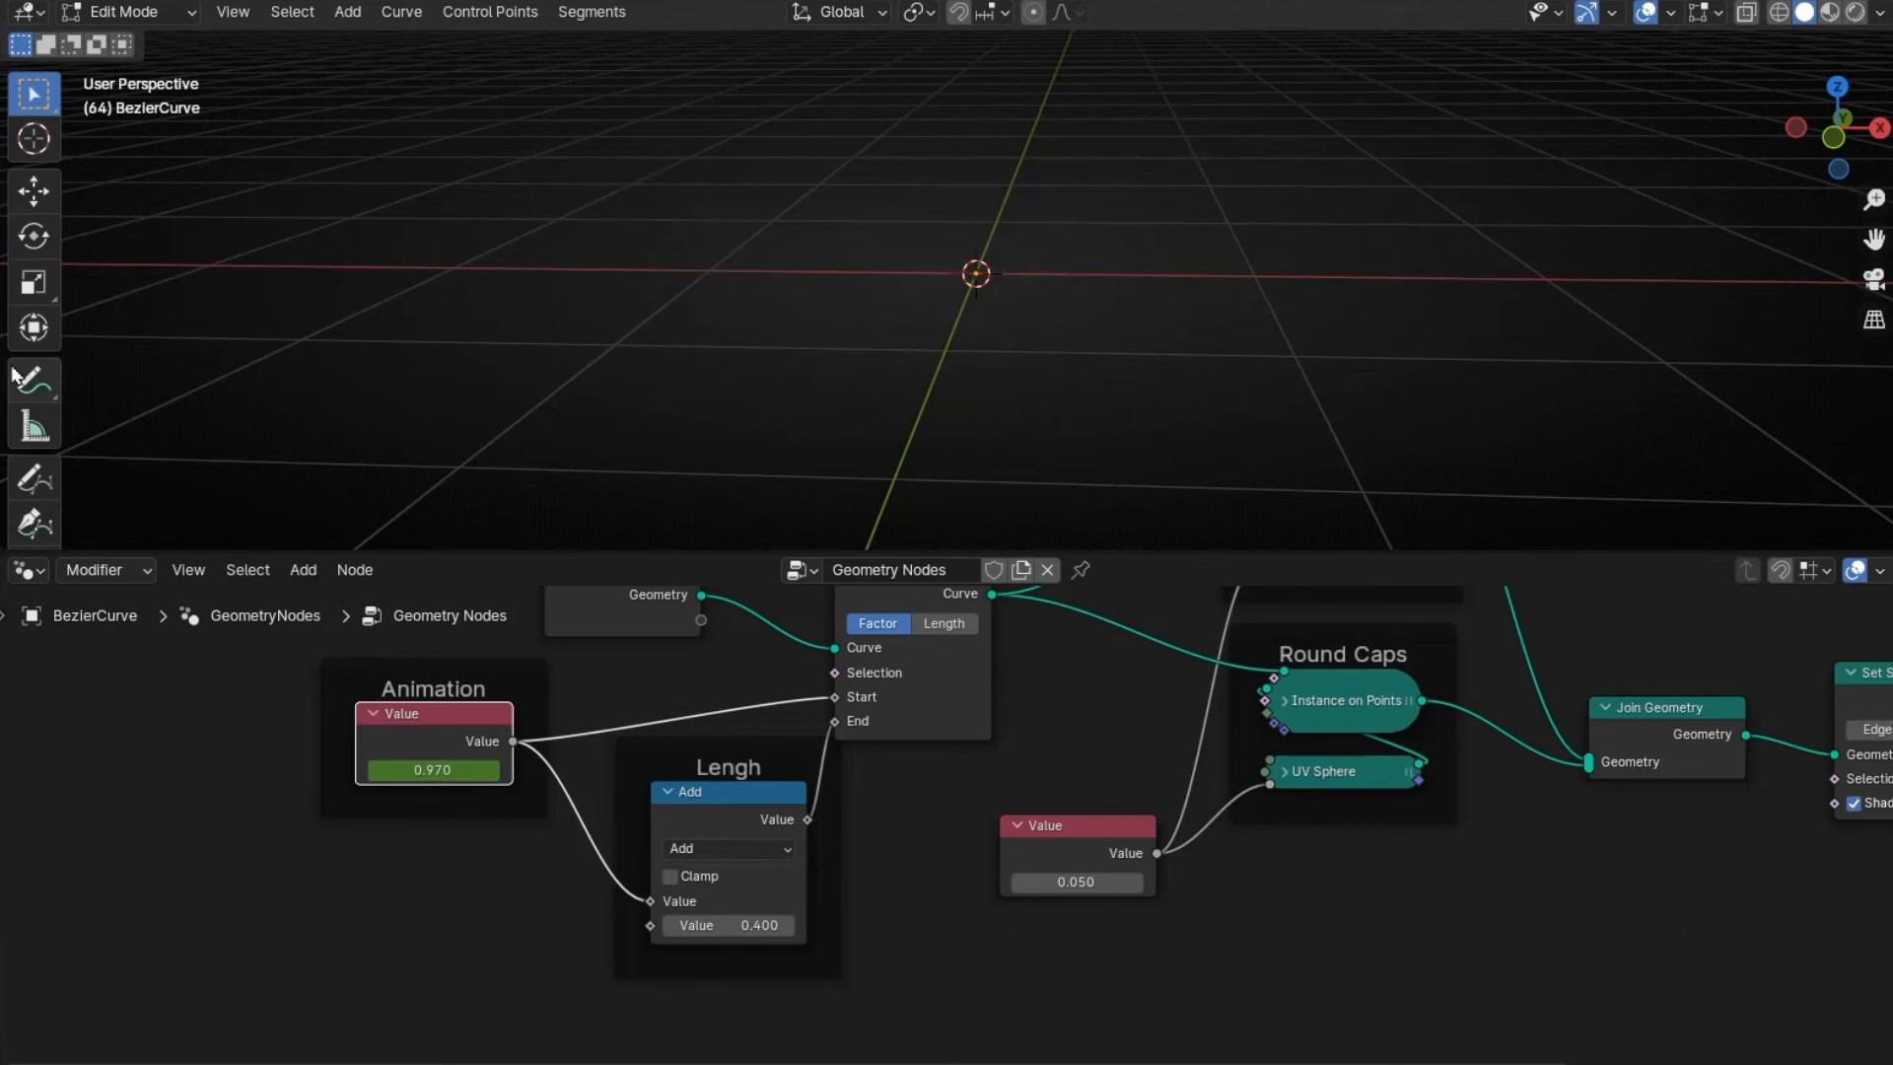
- Sketch a freehand curve with the Draw tool and play the animation from frame 1
{"action": "left_click", "coordinate": [28, 480]}
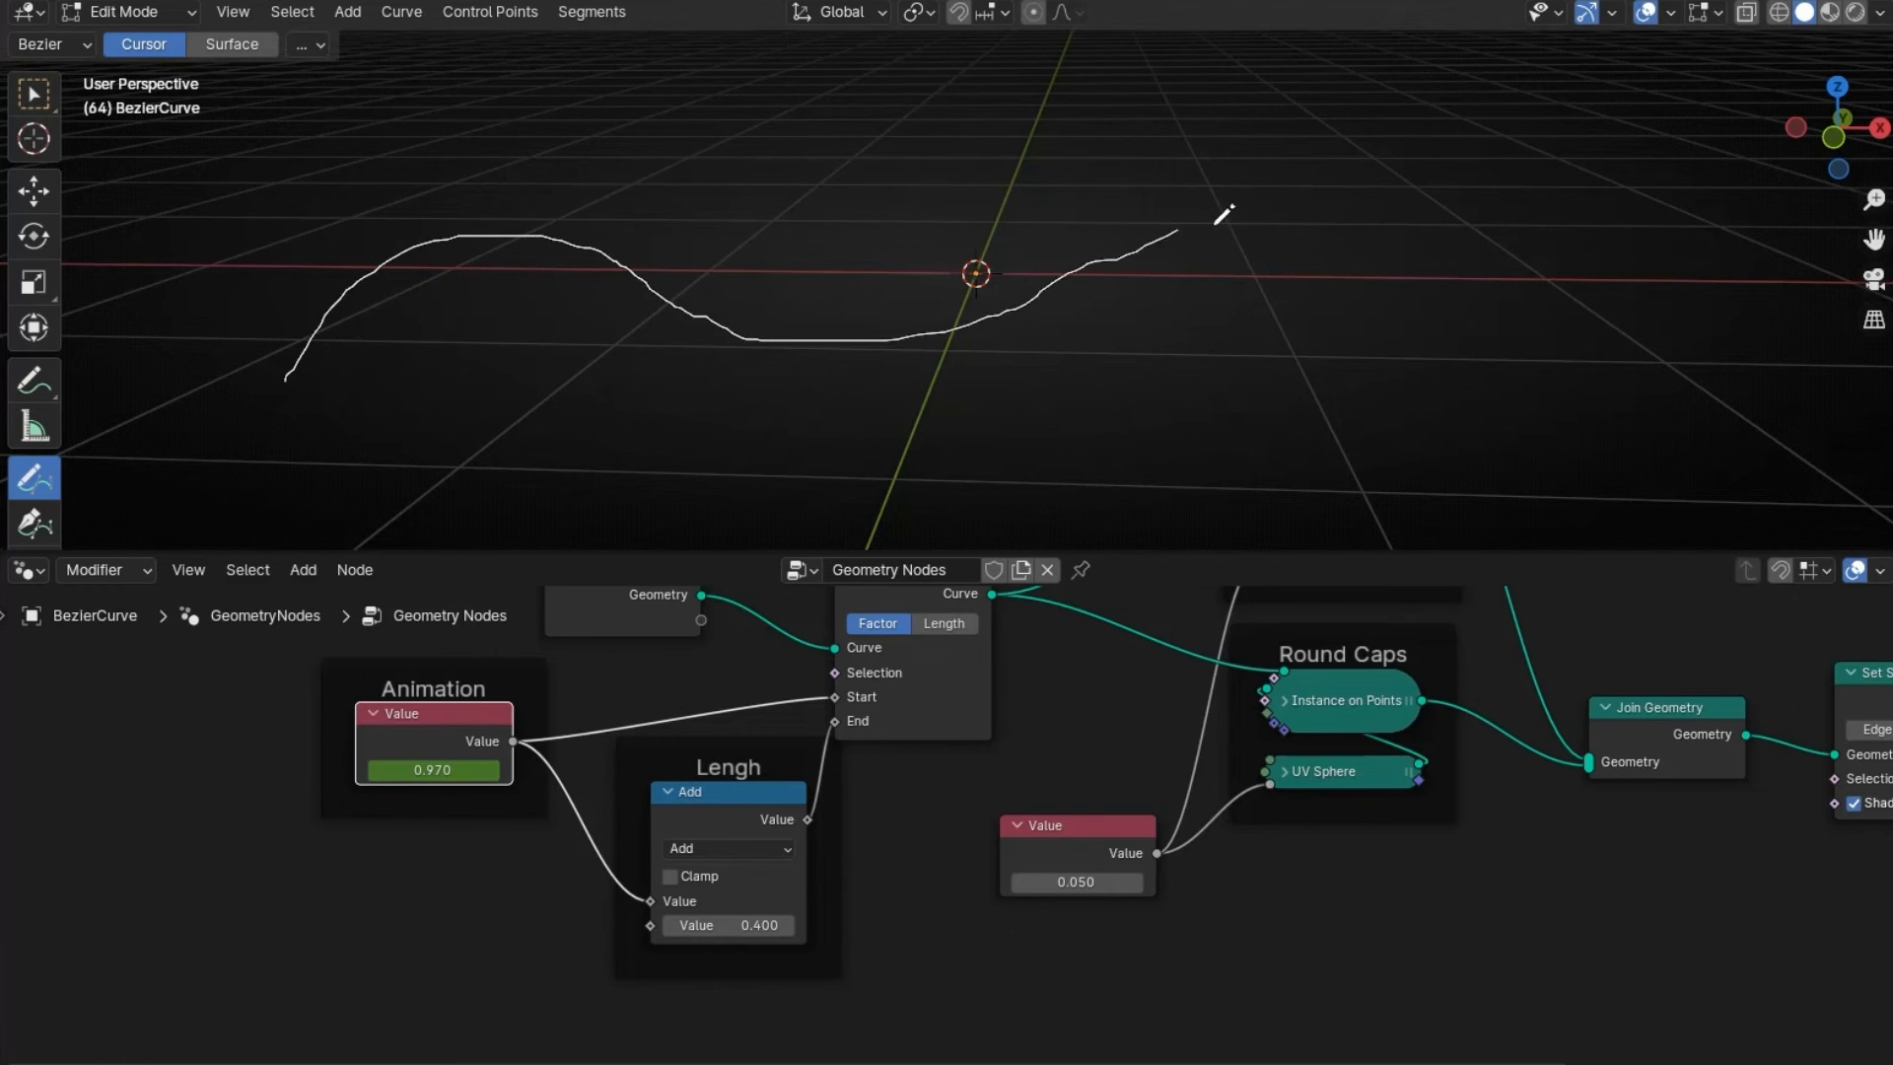
{"action": "left_click_drag", "start_coordinate": [1636, 266], "coordinate": [1638, 266]}
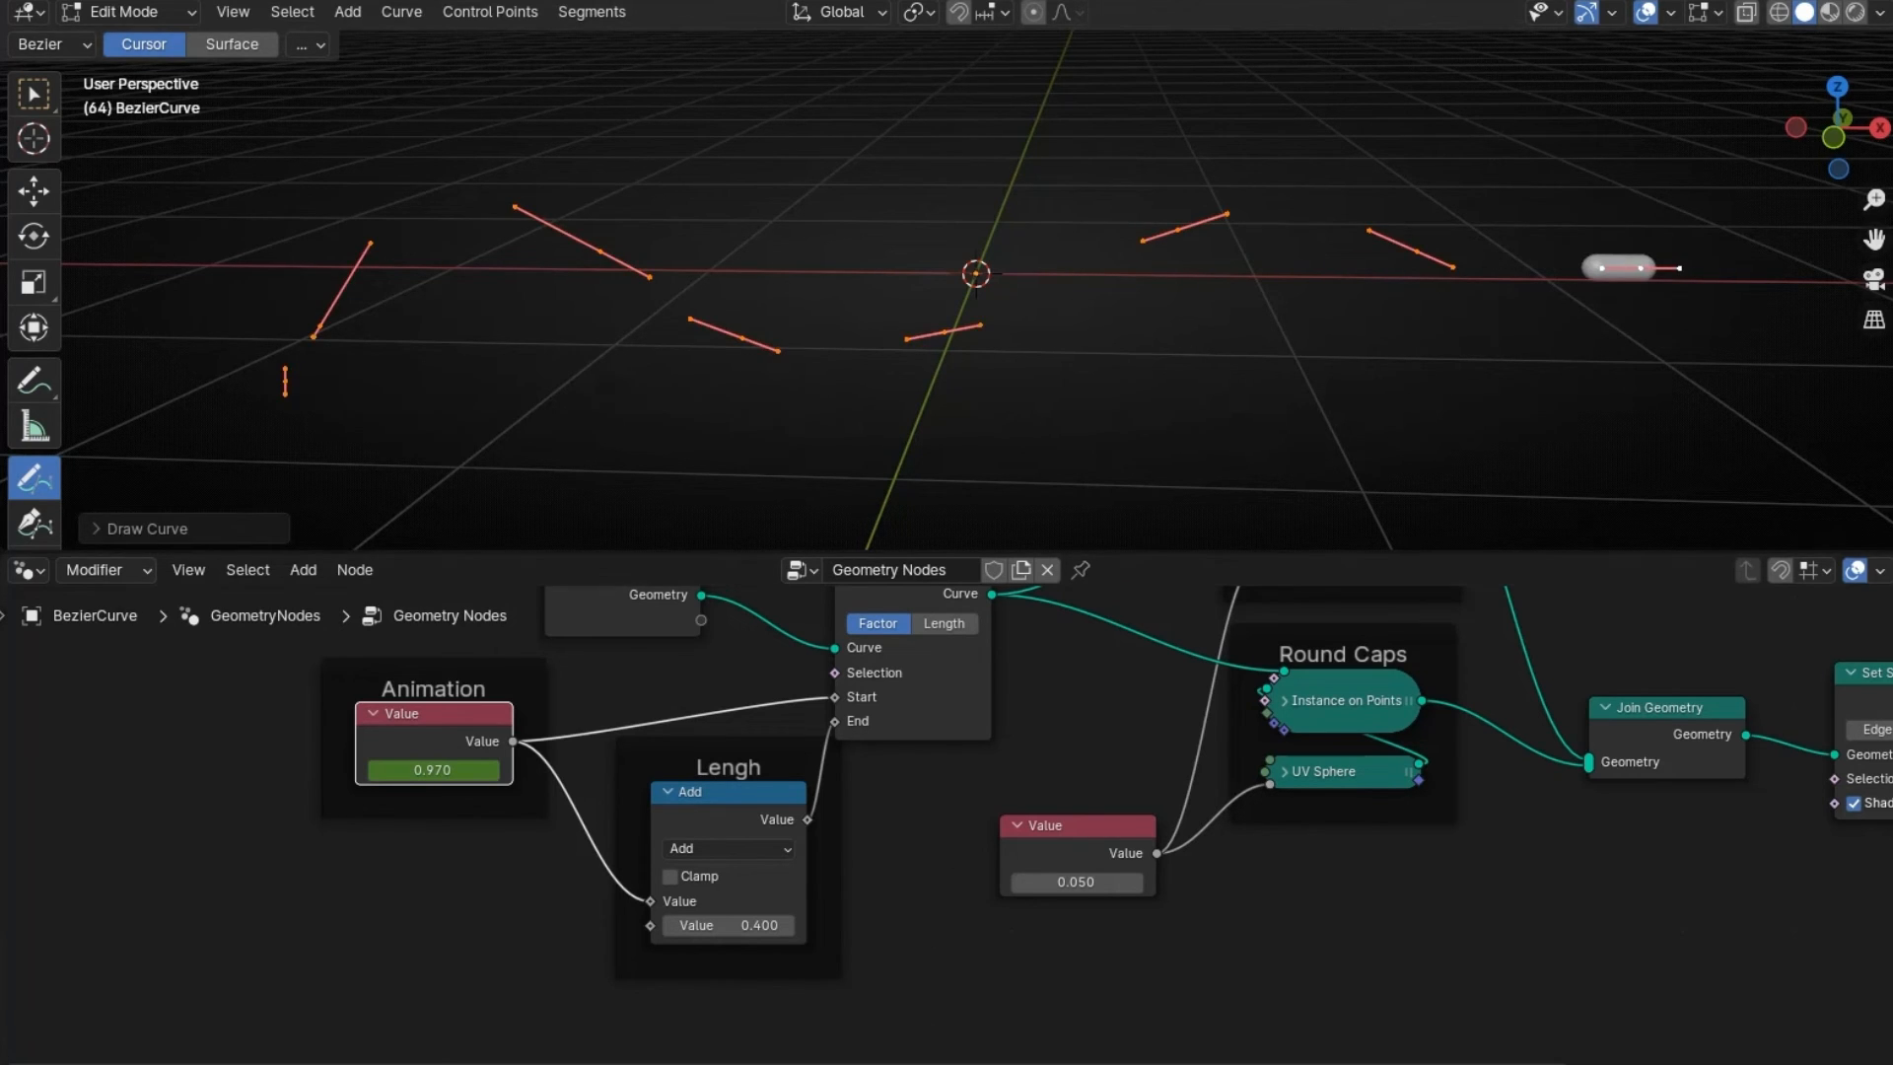
{"action": "key", "text": "shift+Left"}
{"action": "key", "text": "space"}
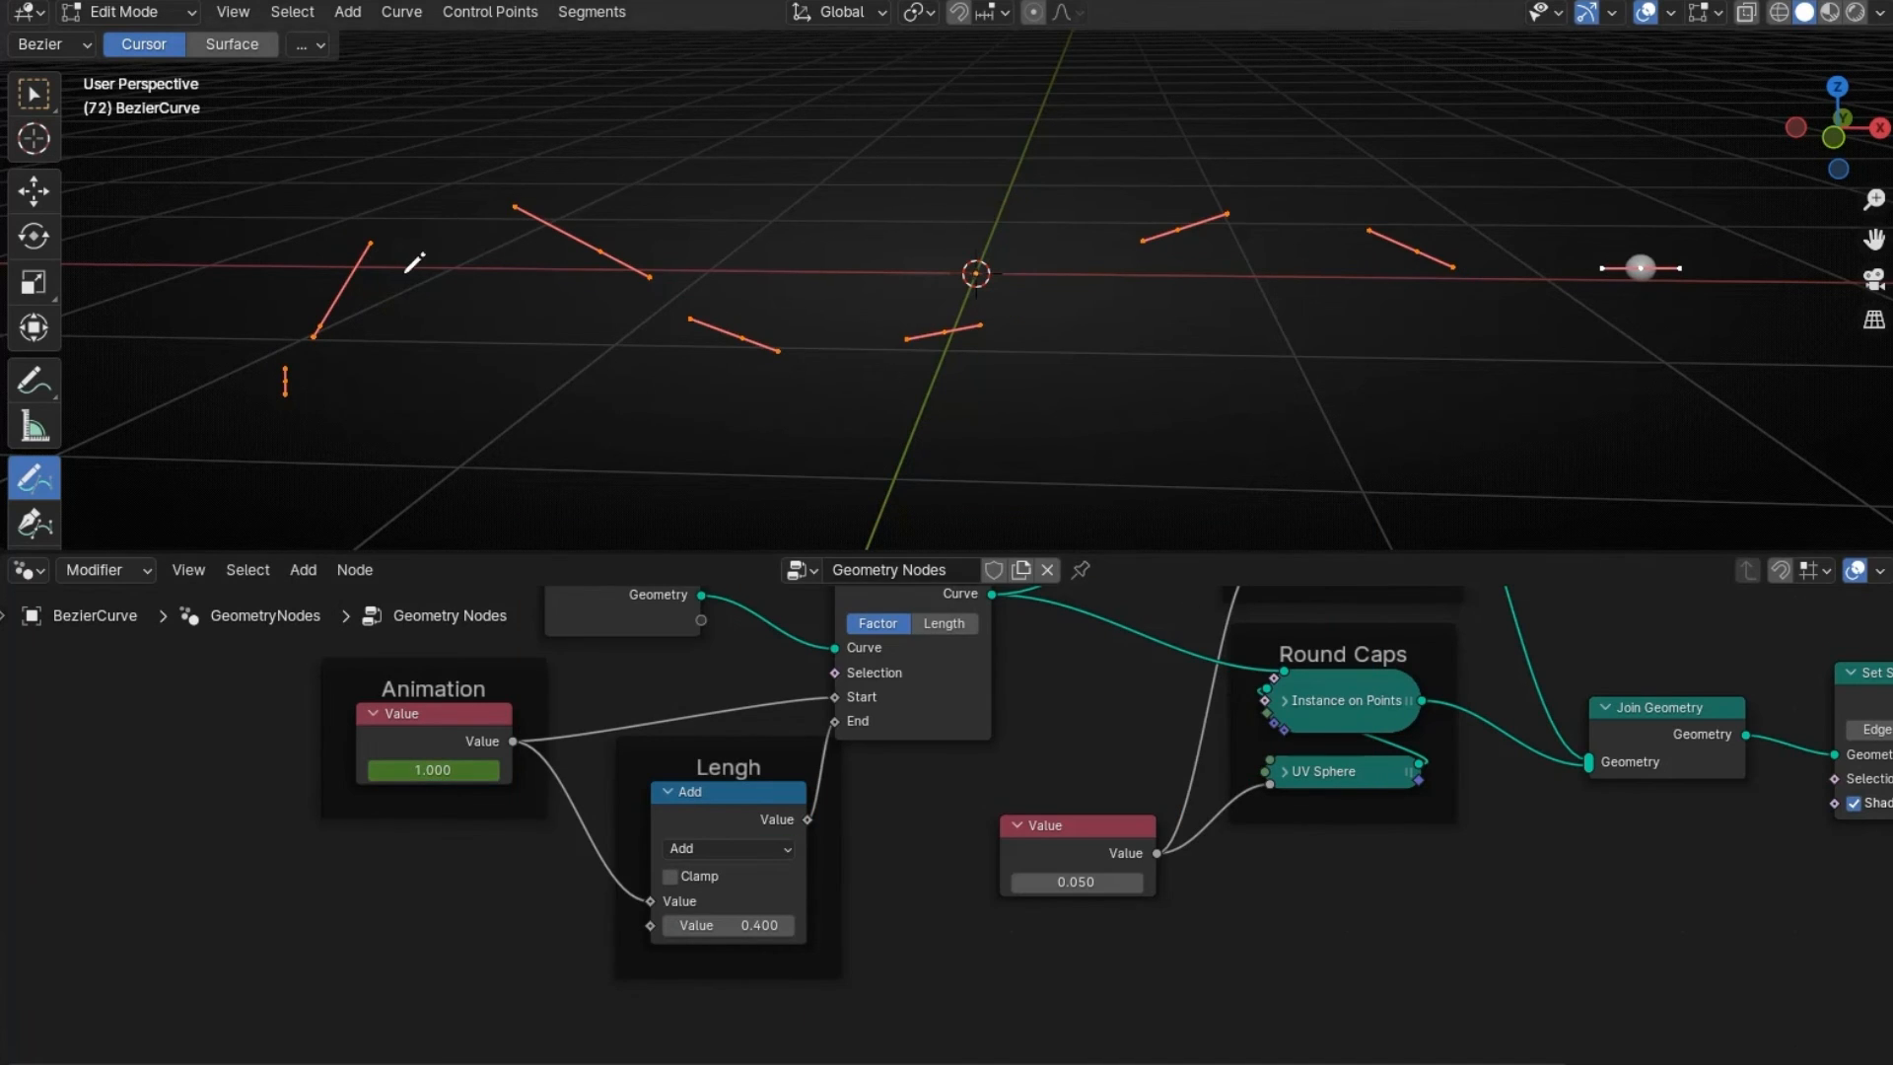
- Delete the drawn points and place three Bezier points from top view forming an S curve
{"action": "key", "text": "x"}
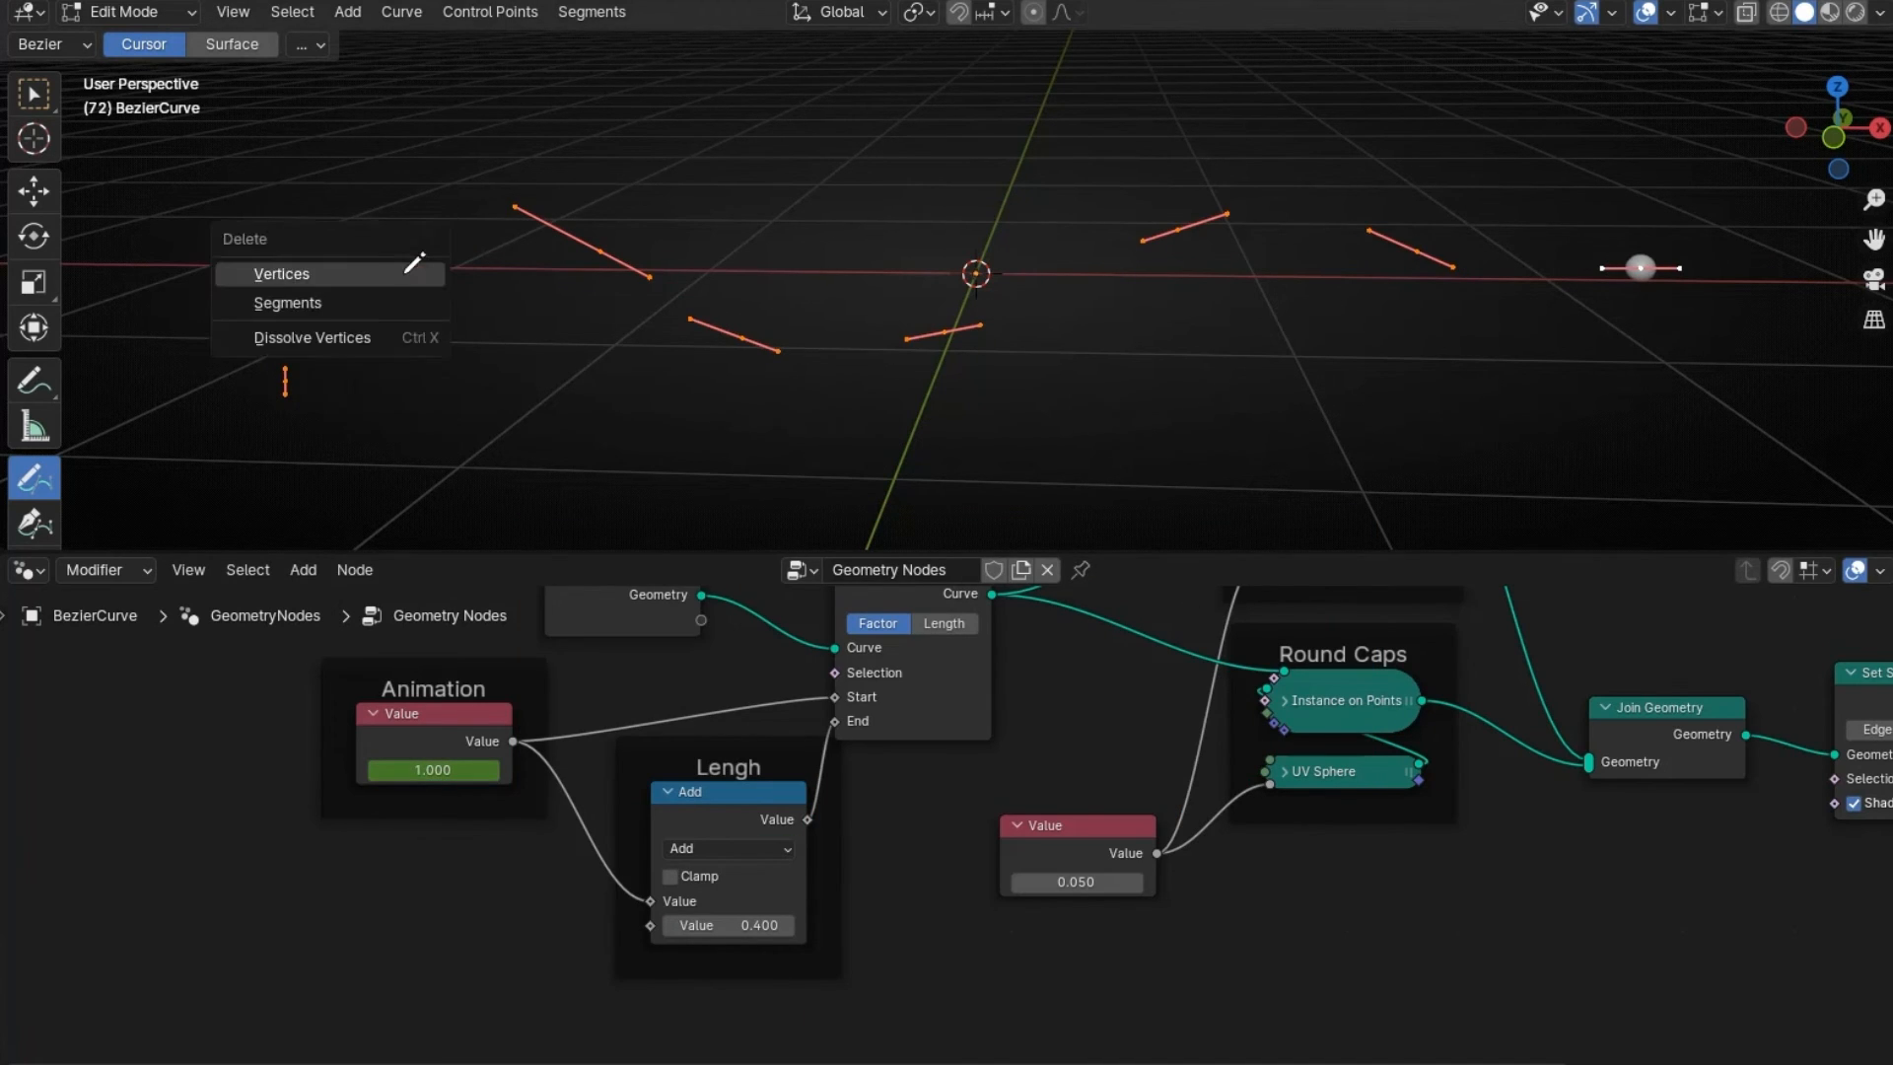
{"action": "left_click", "coordinate": [414, 273]}
{"action": "key", "text": "shift+space"}
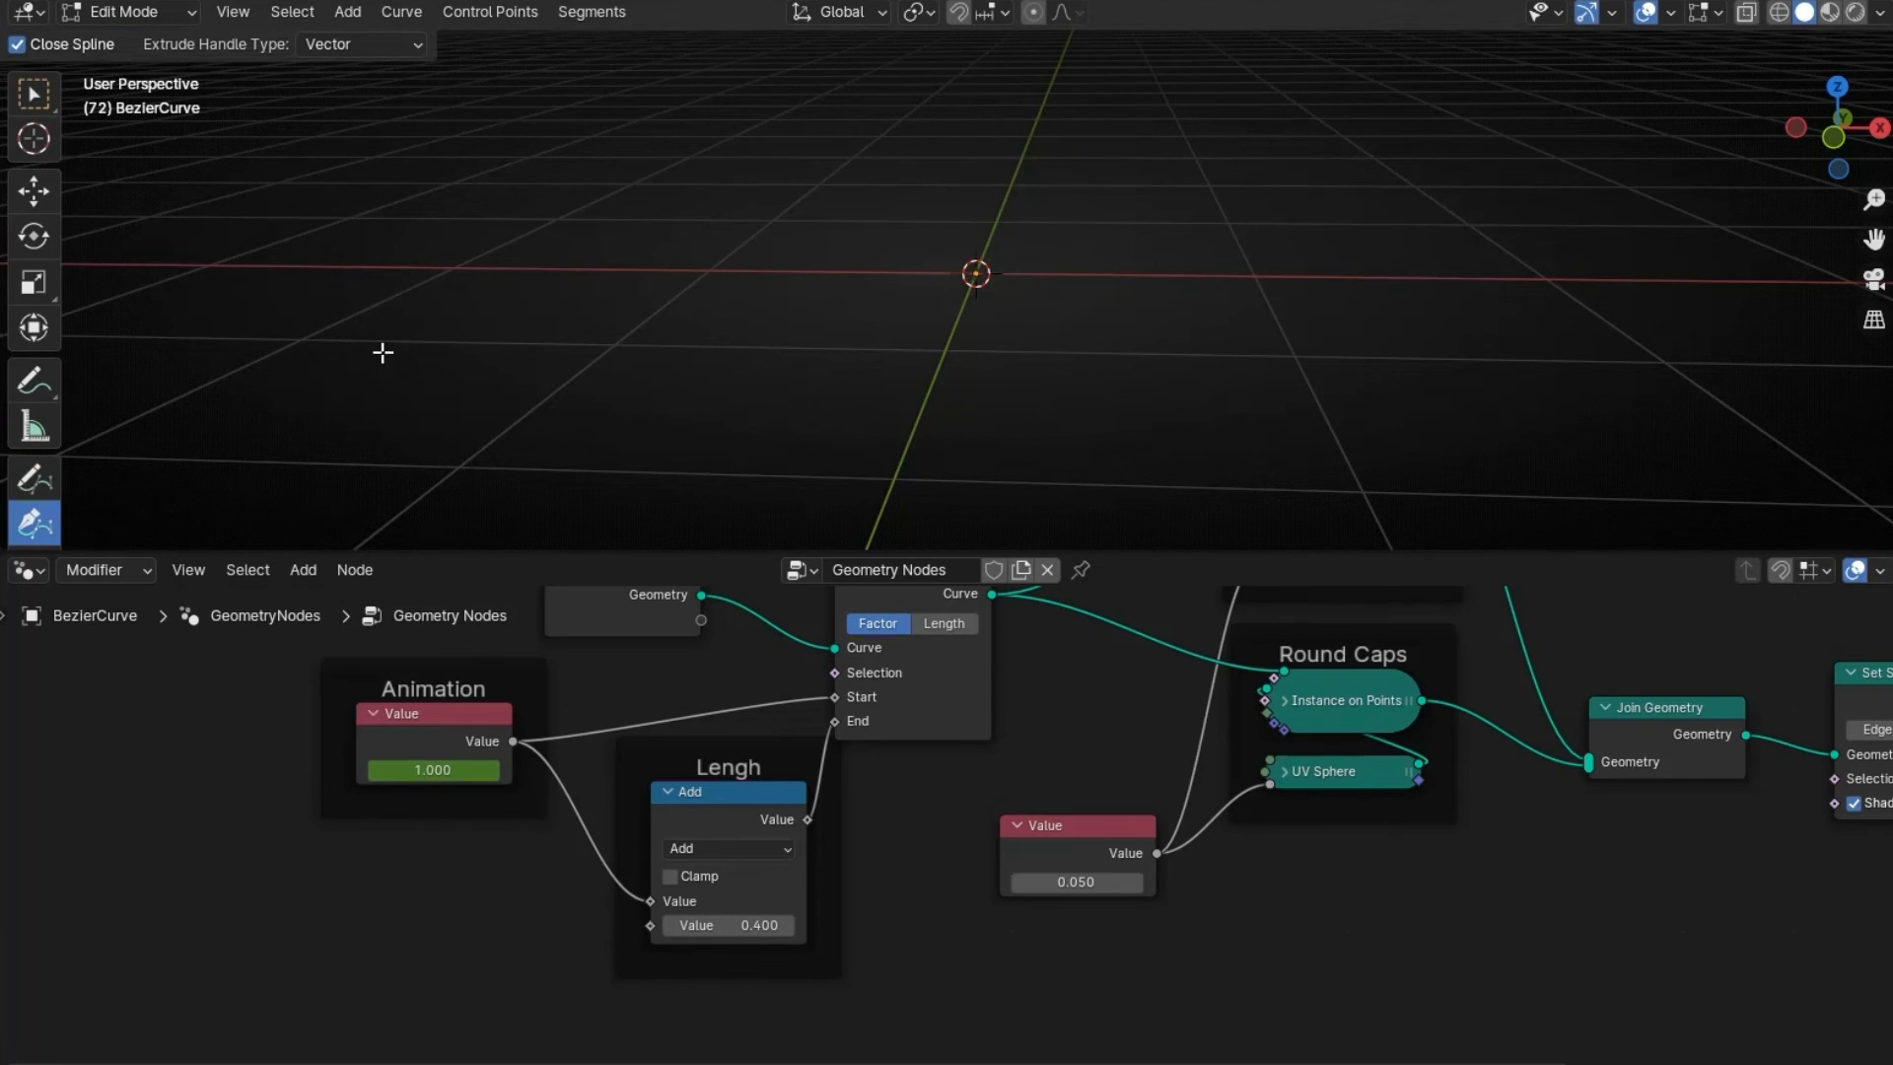
{"action": "key", "text": "KP_7"}
{"action": "left_click_drag", "start_coordinate": [651, 174], "coordinate": [834, 179]}
{"action": "left_click_drag", "start_coordinate": [998, 478], "coordinate": [1257, 438]}
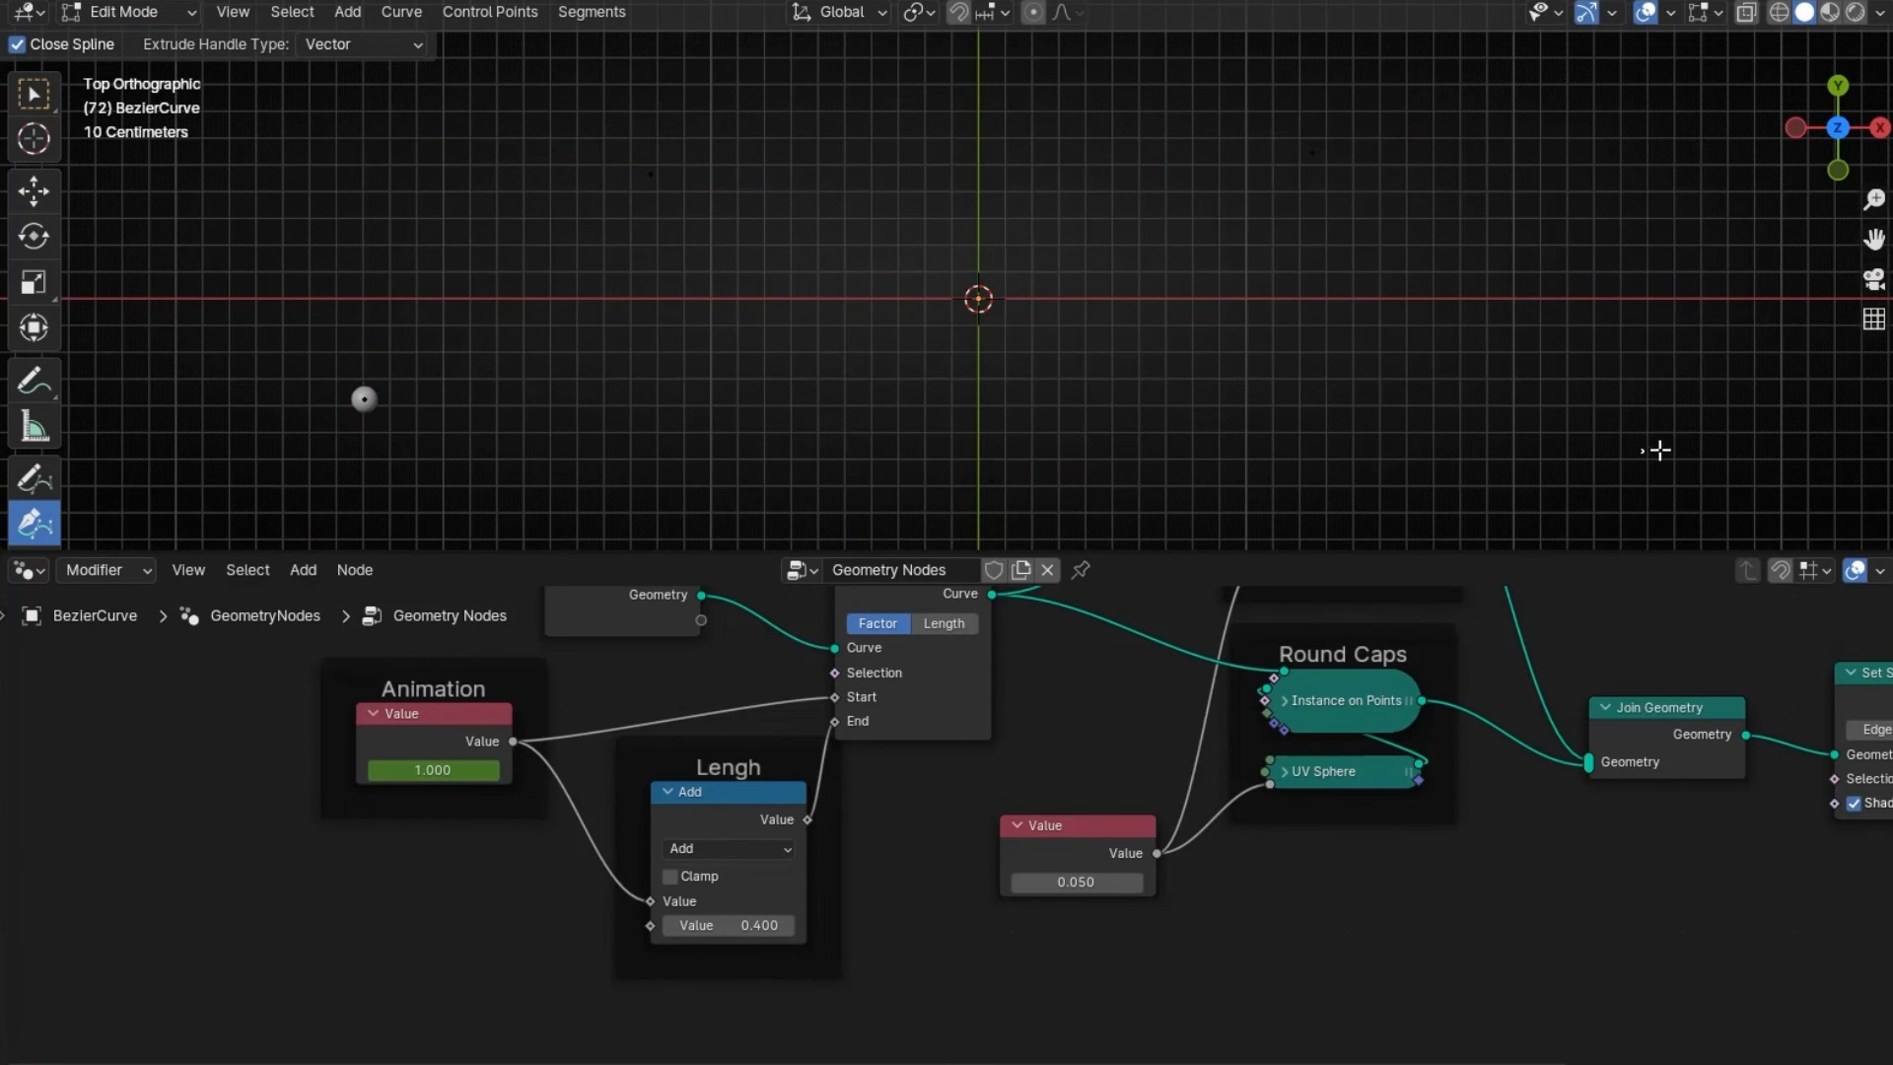
{"action": "left_click_drag", "start_coordinate": [1641, 450], "coordinate": [1773, 407]}
- Play the animation along the S curve and zoom in on the Trim Curve area
{"action": "key", "text": "space"}
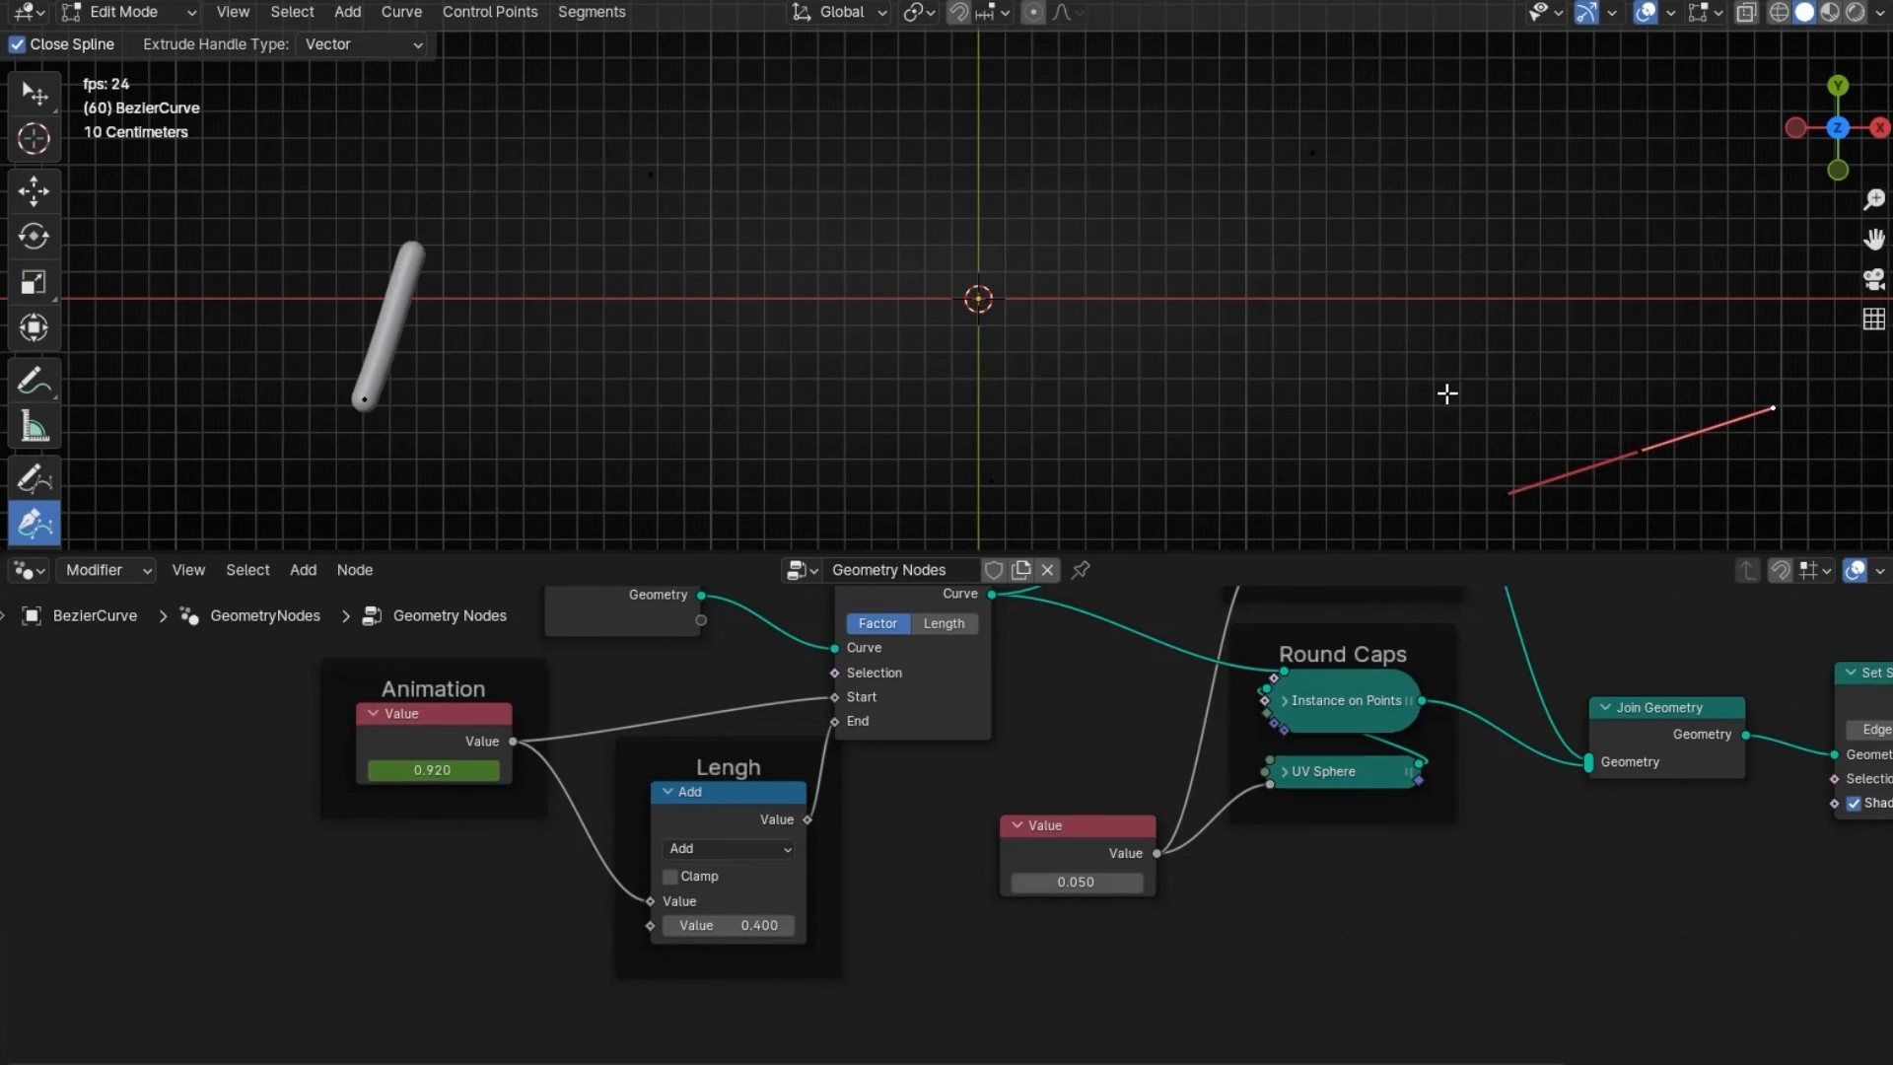
{"action": "scroll", "coordinate": [658, 629], "scroll_direction": "up", "scroll_amount": 2}
{"action": "middle_click_drag", "start_coordinate": [659, 629], "coordinate": [875, 863]}
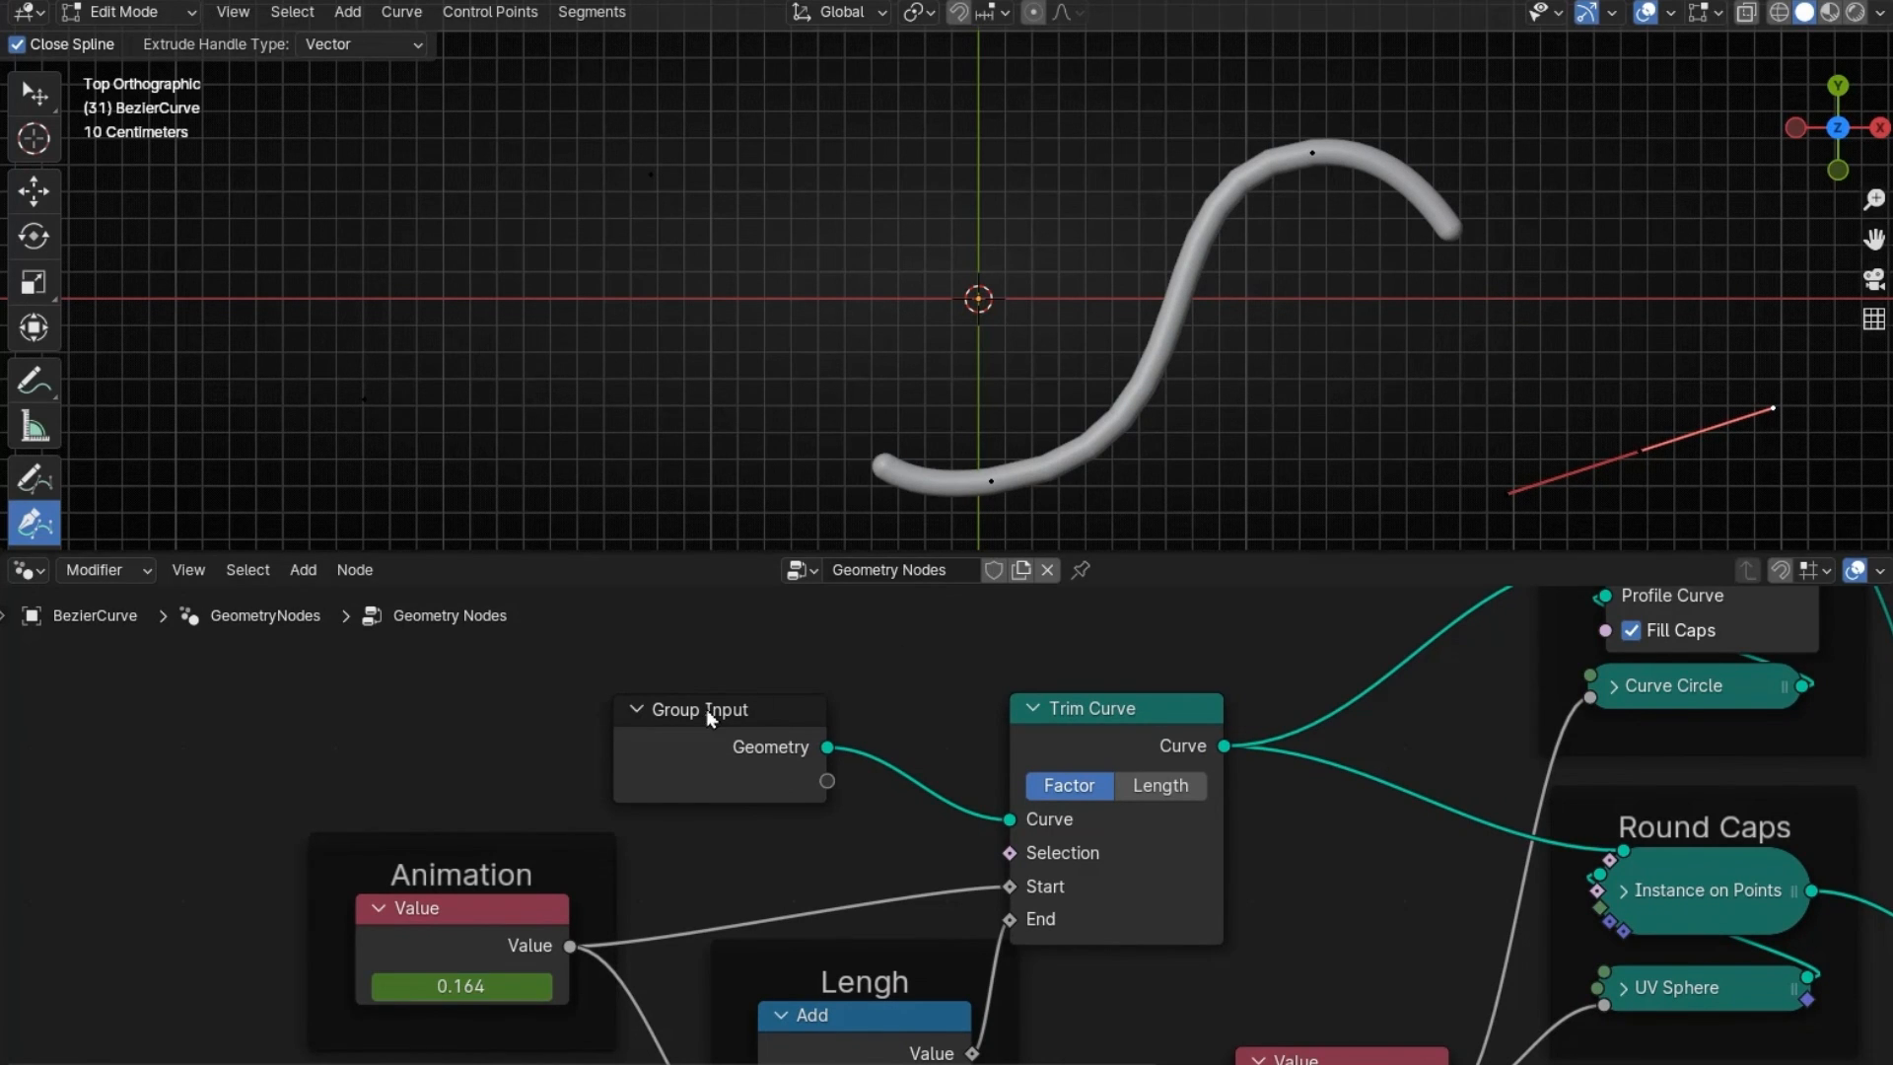
- Insert a Reverse Curve node between Group Input and Trim Curve, then replay from frame 1
{"action": "left_click_drag", "start_coordinate": [708, 718], "coordinate": [343, 624]}
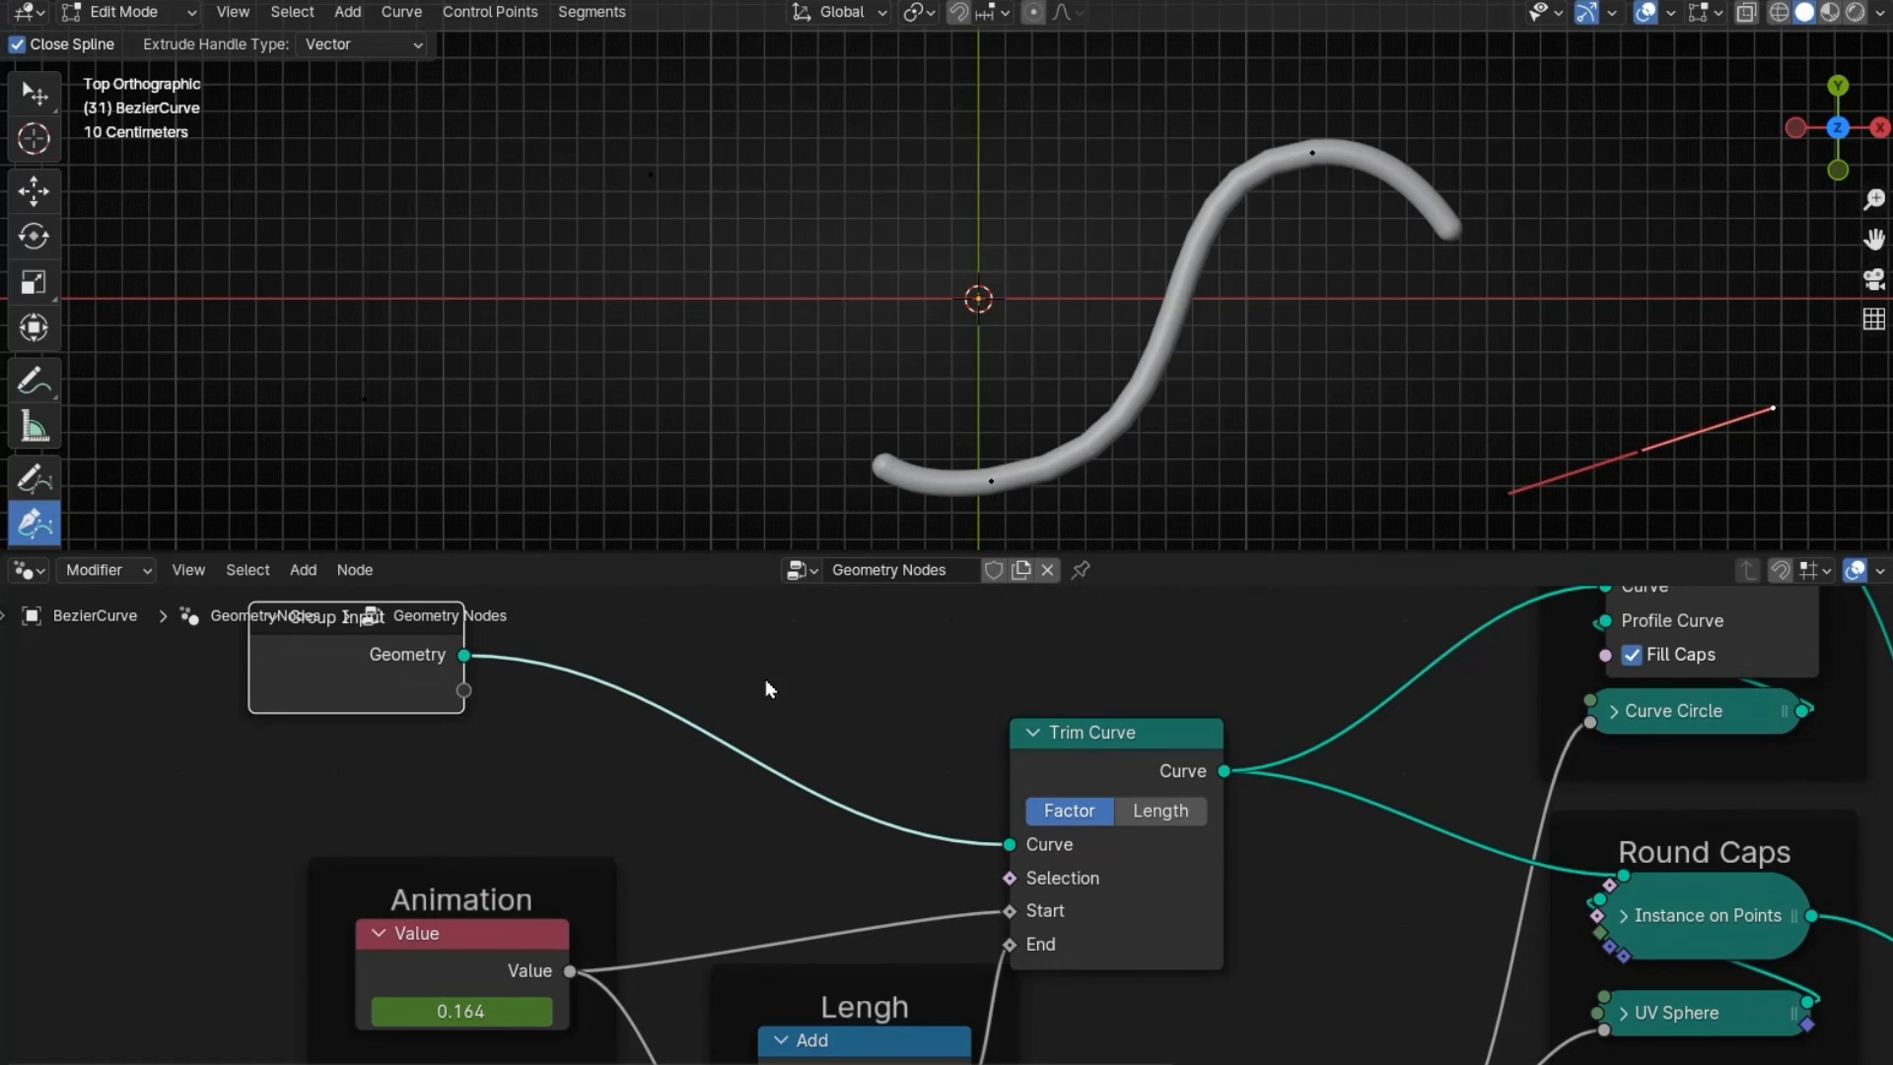
{"action": "key", "text": "shift+a"}
{"action": "type", "text": "revers"}
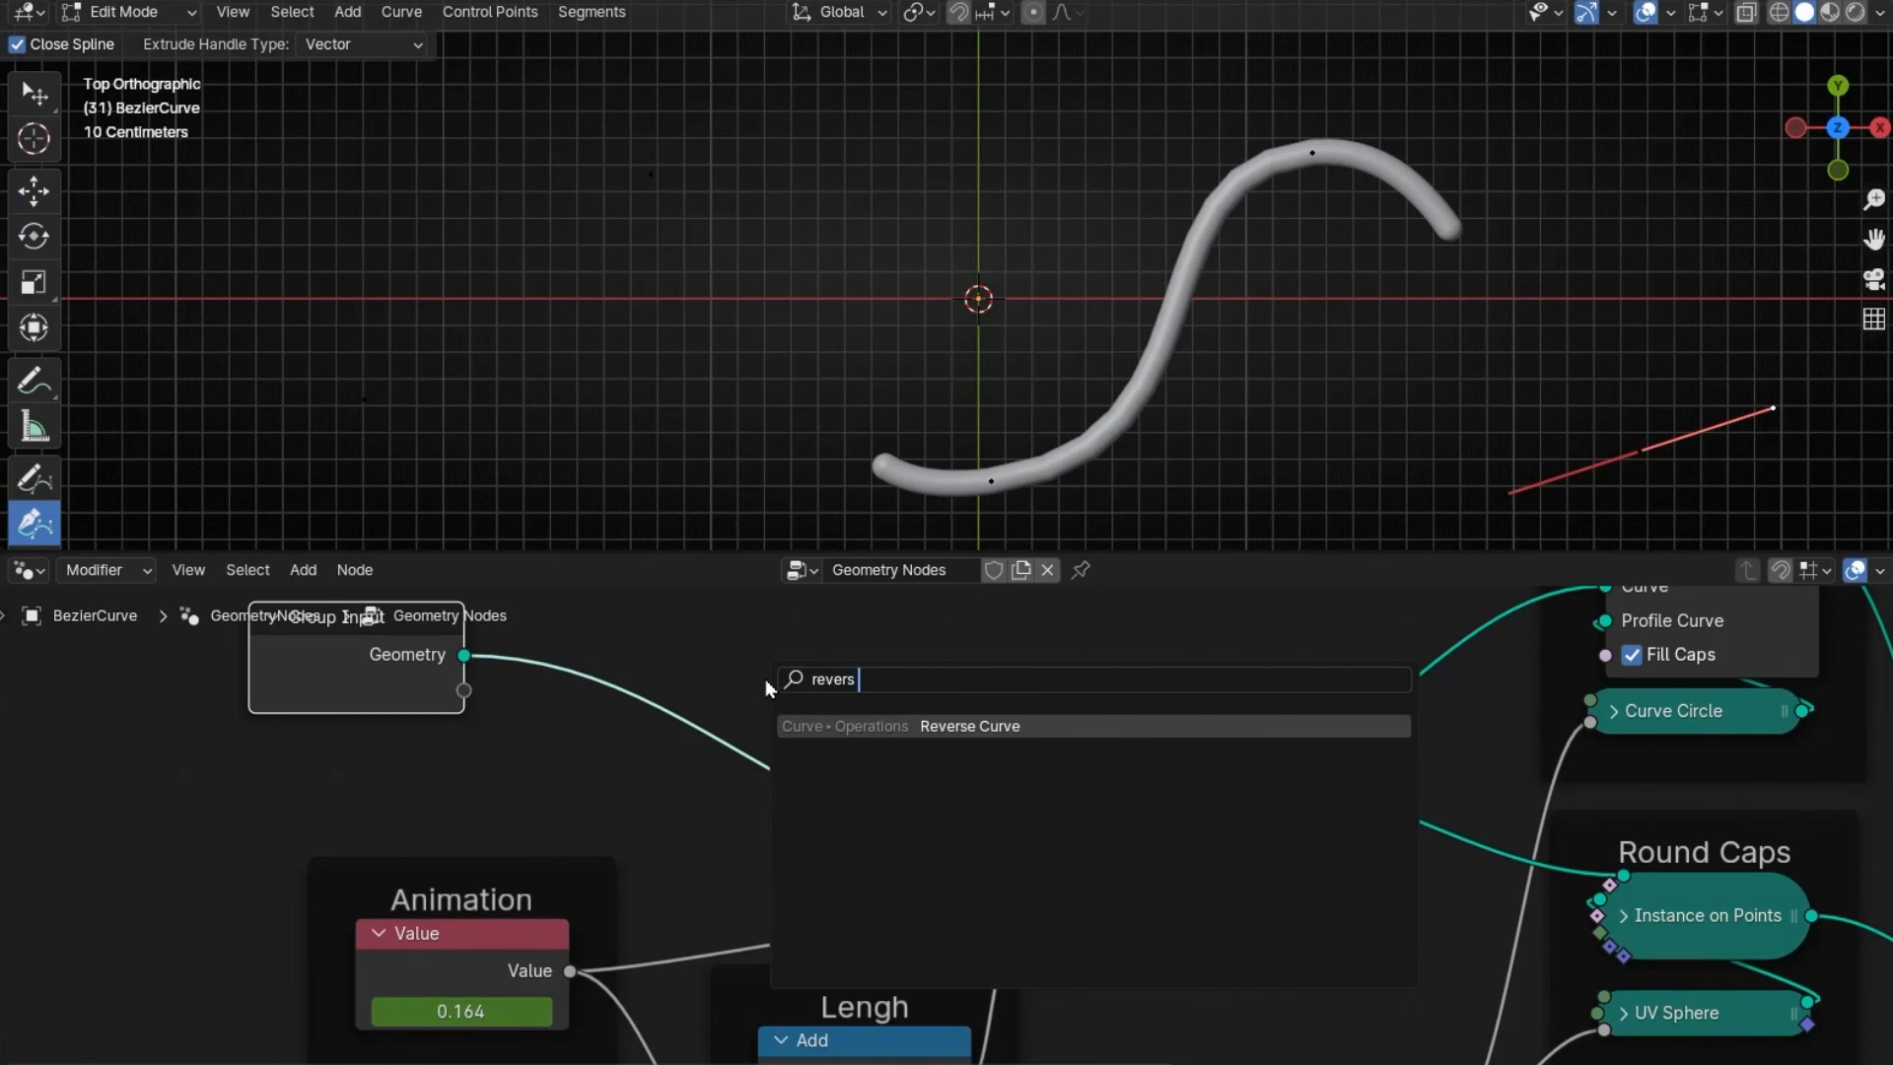
{"action": "key", "text": "Return"}
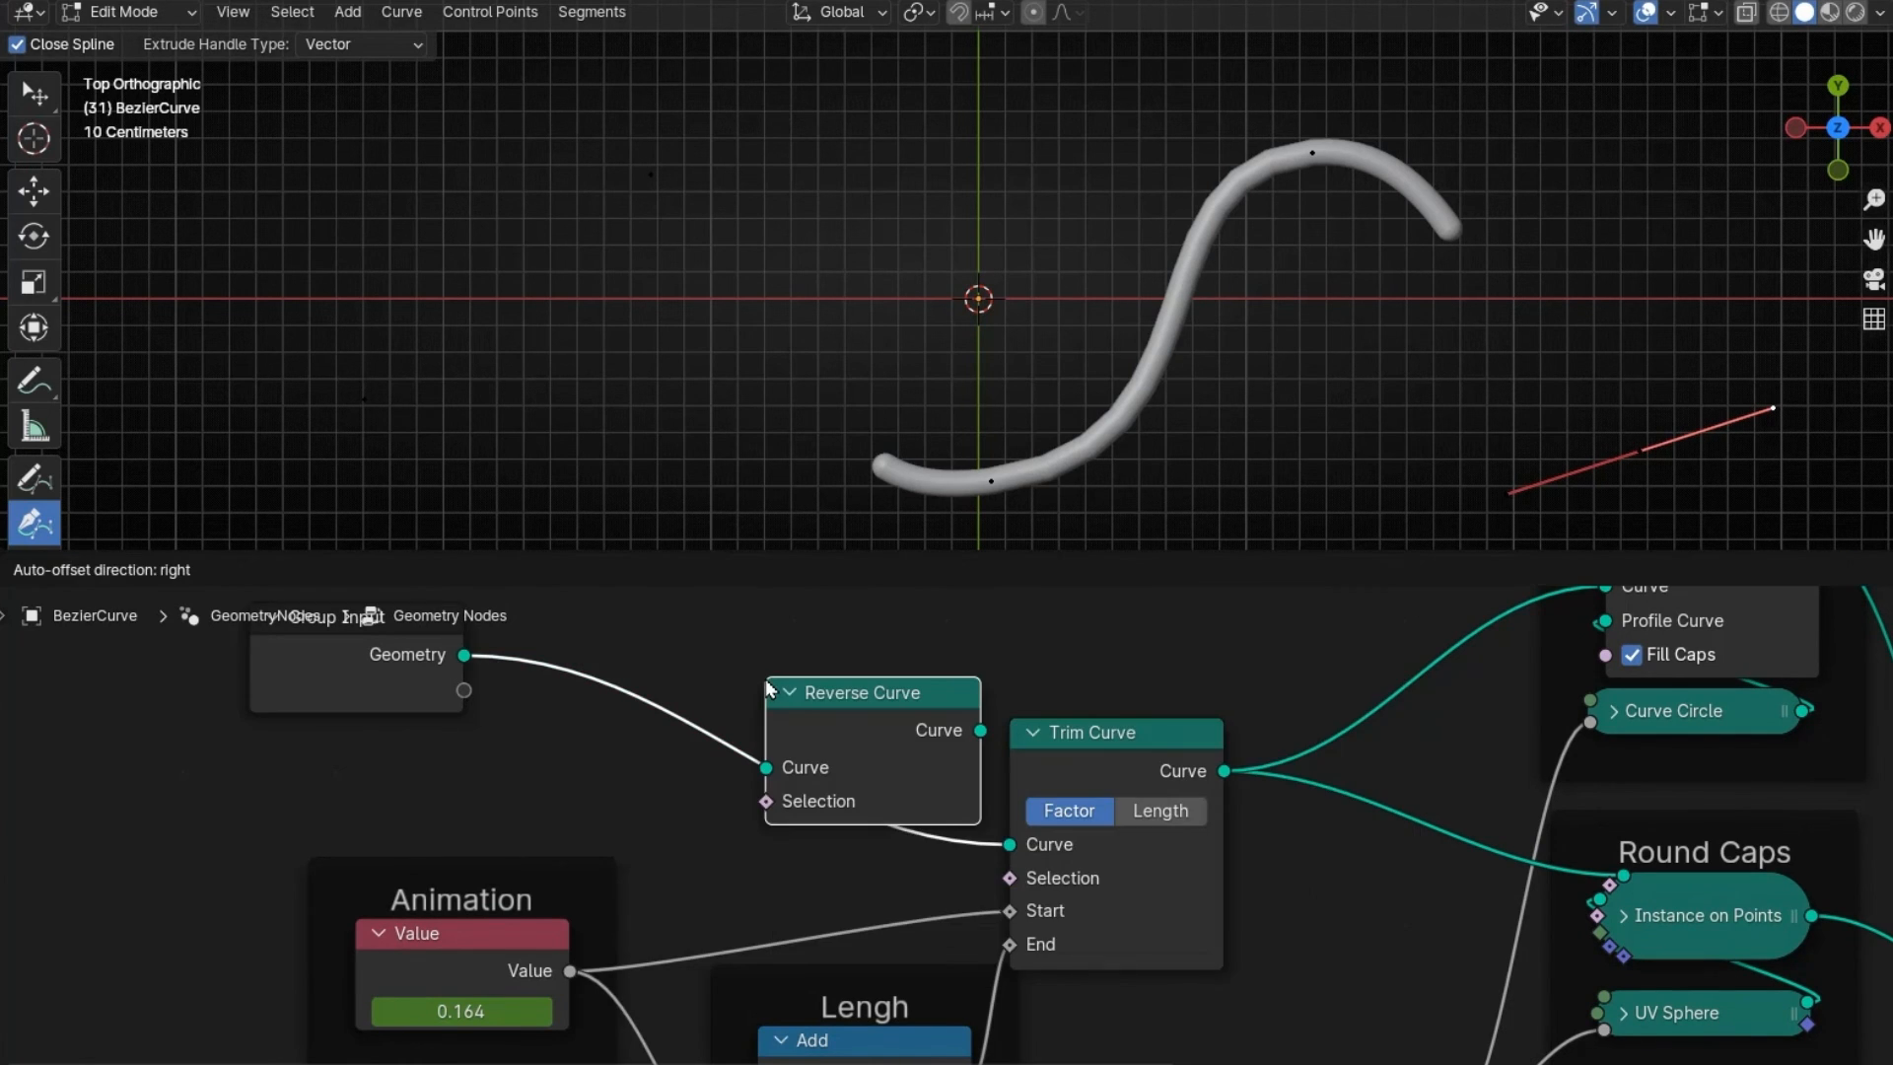
{"action": "left_click", "coordinate": [587, 676]}
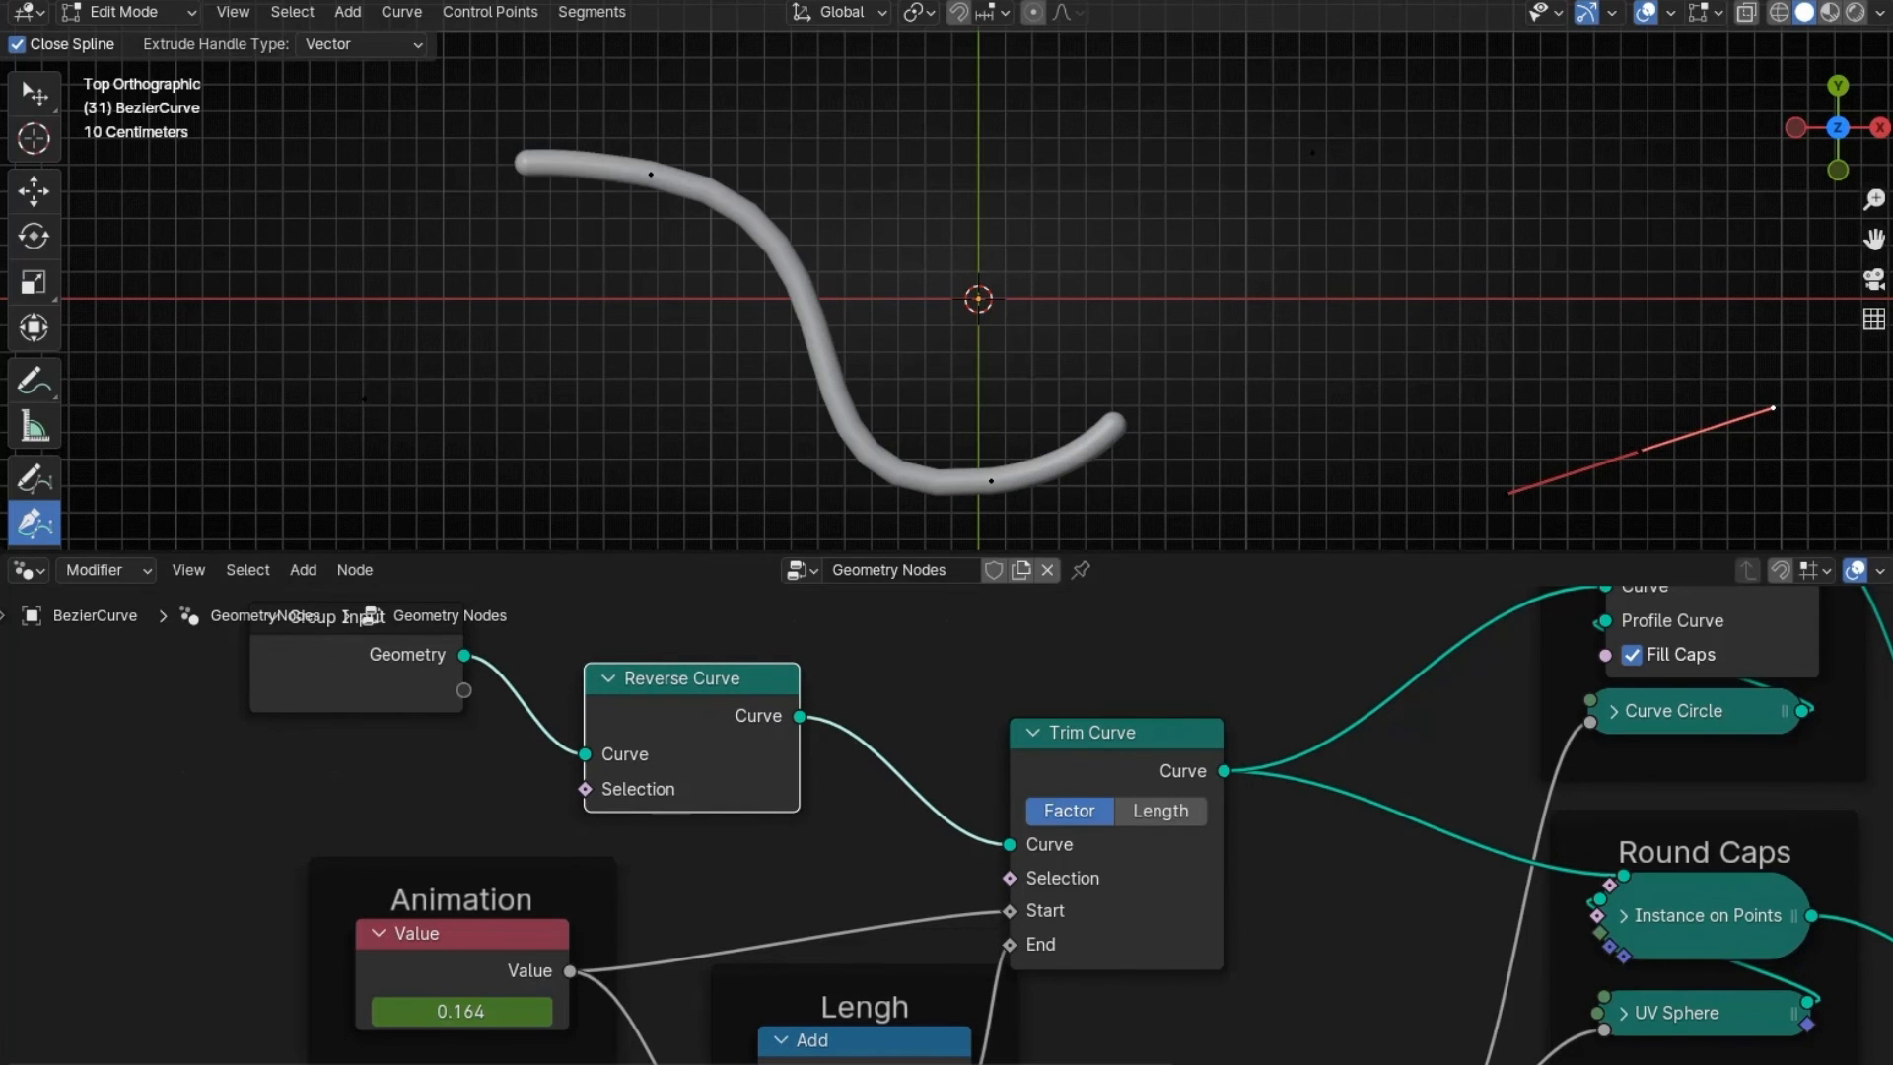
{"action": "key", "text": "shift+Left"}
{"action": "key", "text": "space"}
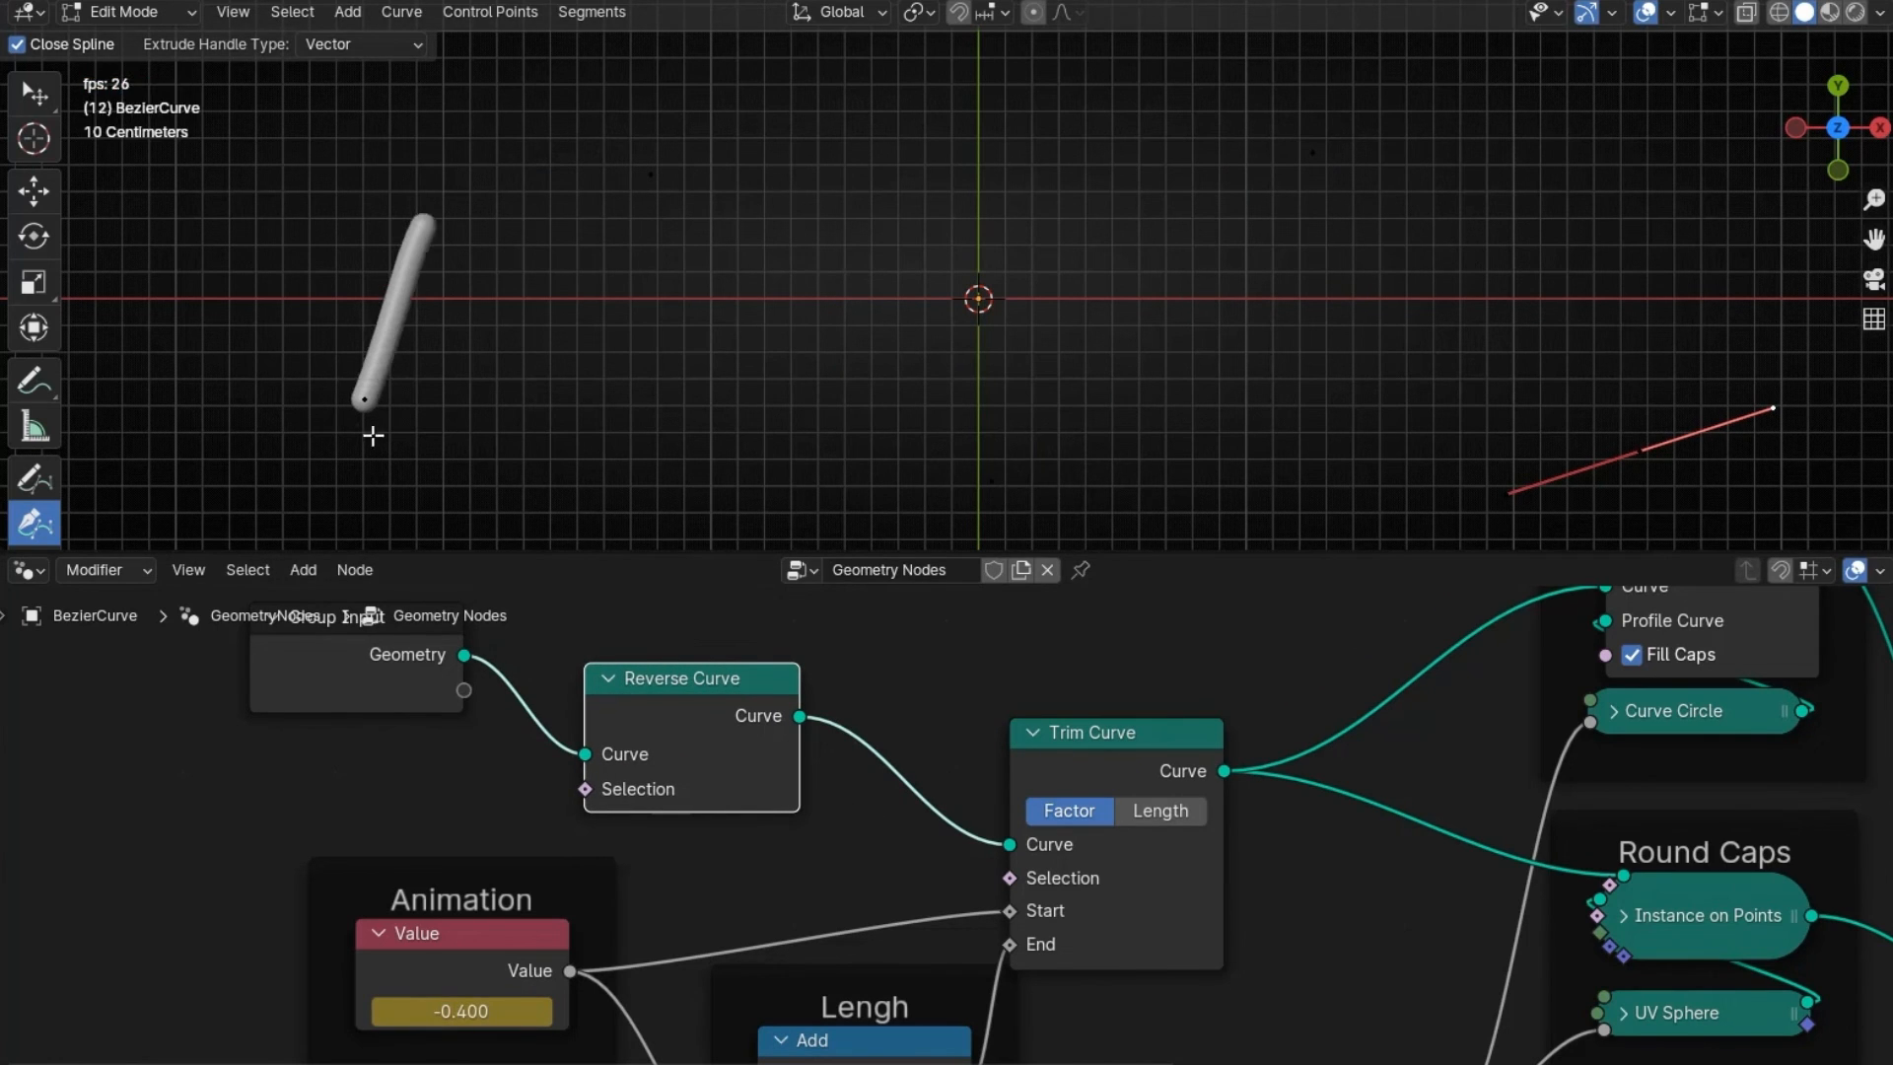